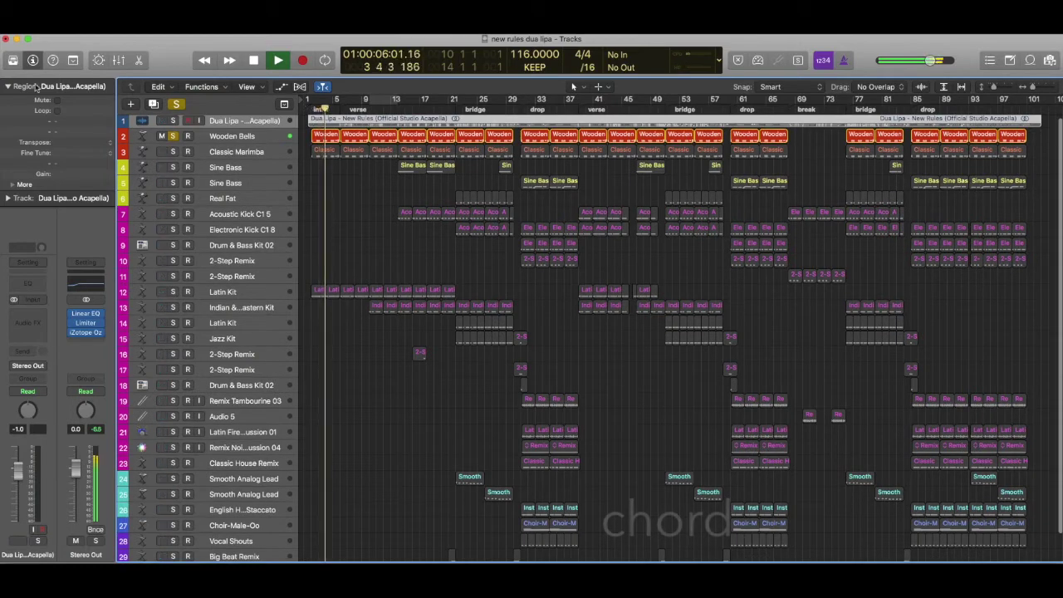
Step: Stop playback and open the Wooden Bells regions in the Piano Roll at the first region, starting at bar 2
{"action": "left_click", "coordinate": [8, 86]}
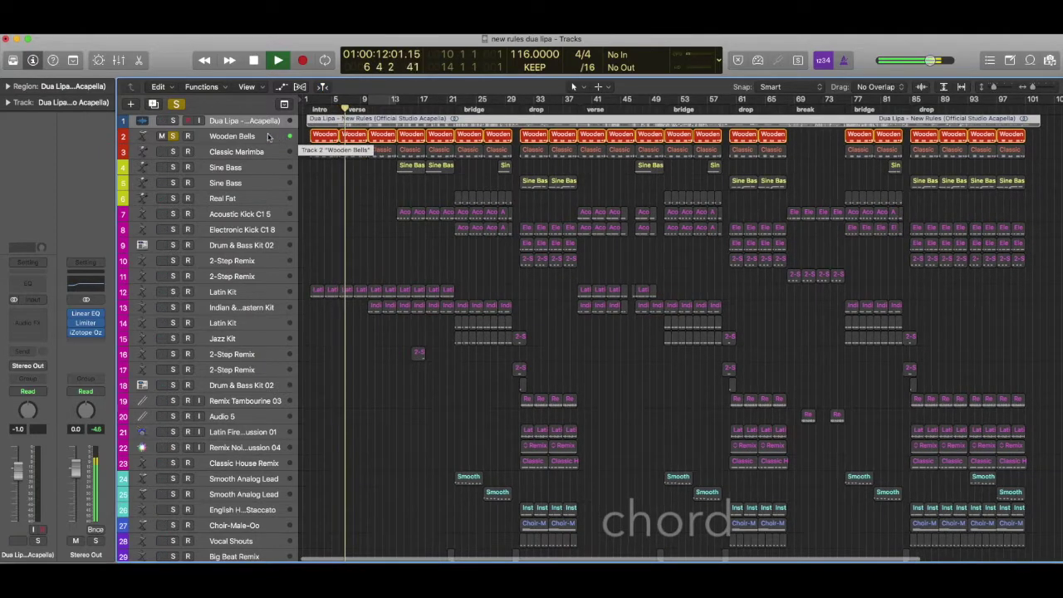
{"action": "left_click", "coordinate": [330, 139]}
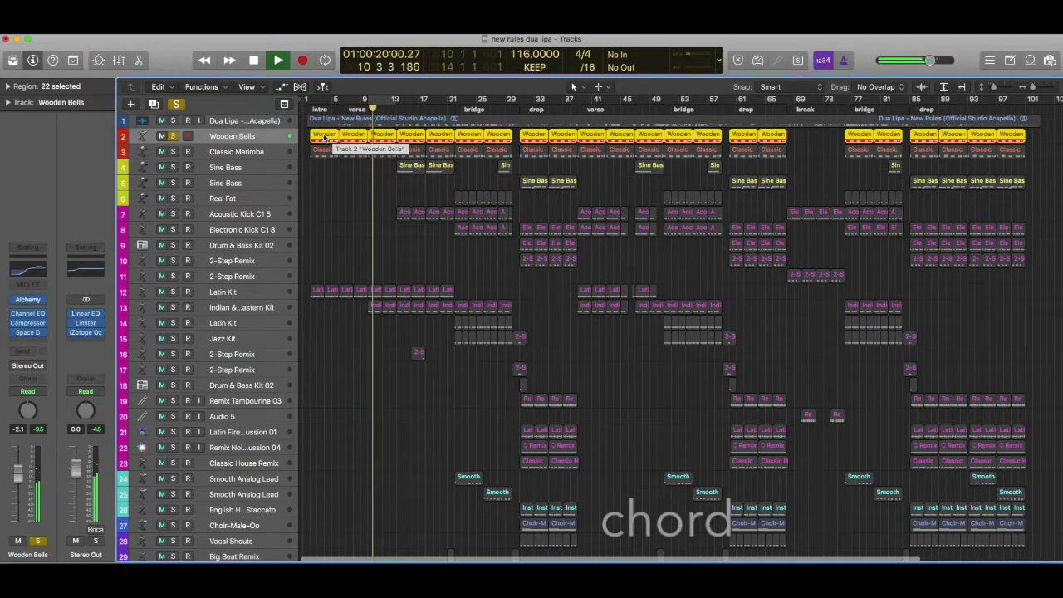
{"action": "key", "text": "space"}
{"action": "double_click", "coordinate": [324, 138]}
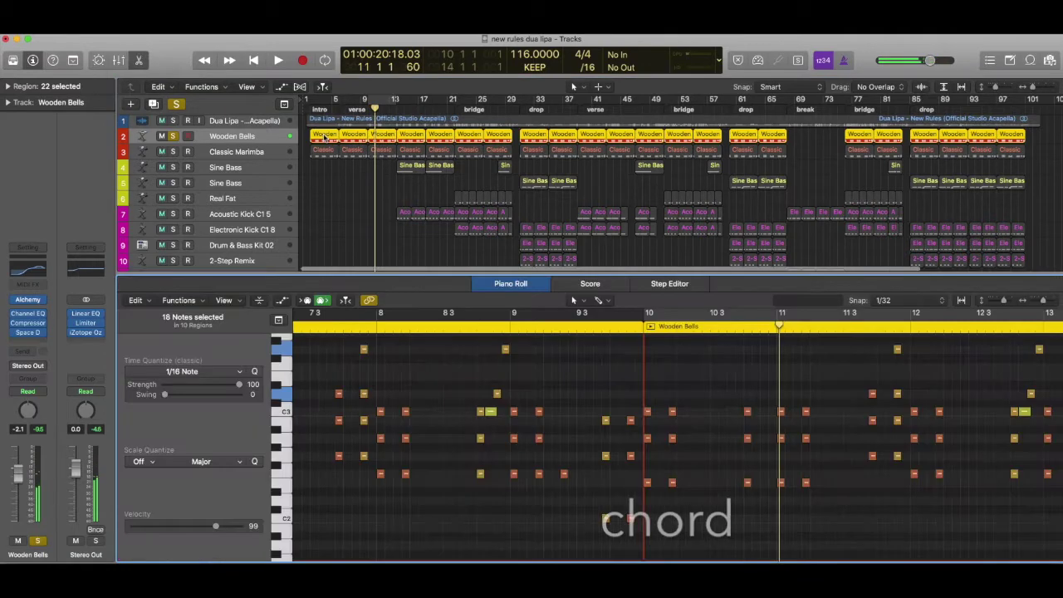
{"action": "scroll", "coordinate": [395, 469], "scroll_direction": "left", "scroll_amount": 15}
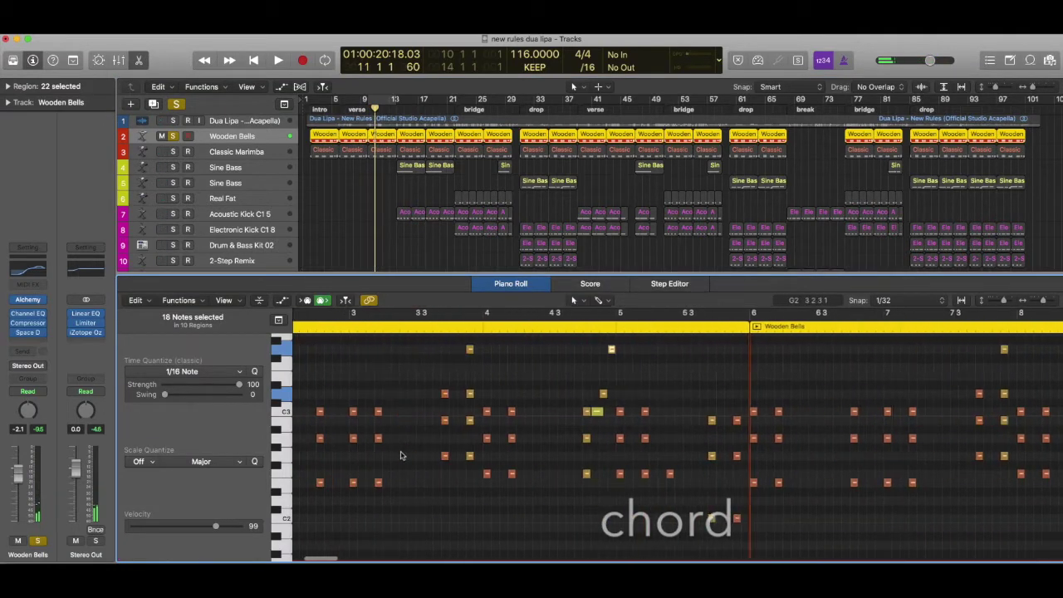
{"action": "scroll", "coordinate": [464, 502], "scroll_direction": "right", "scroll_amount": 1}
Step: Examine the chords and single notes of the first Wooden Bells region one after another, from bar 2 to bar 6
{"action": "left_click_drag", "start_coordinate": [443, 503], "coordinate": [434, 393]}
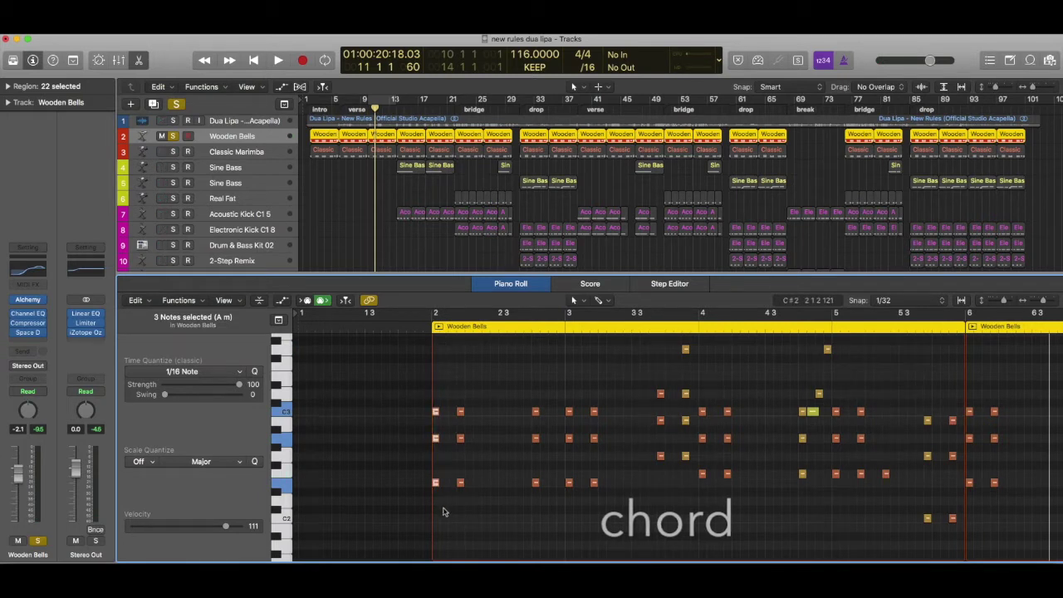
{"action": "left_click_drag", "start_coordinate": [445, 507], "coordinate": [426, 404]}
{"action": "left_click_drag", "start_coordinate": [481, 507], "coordinate": [460, 407]}
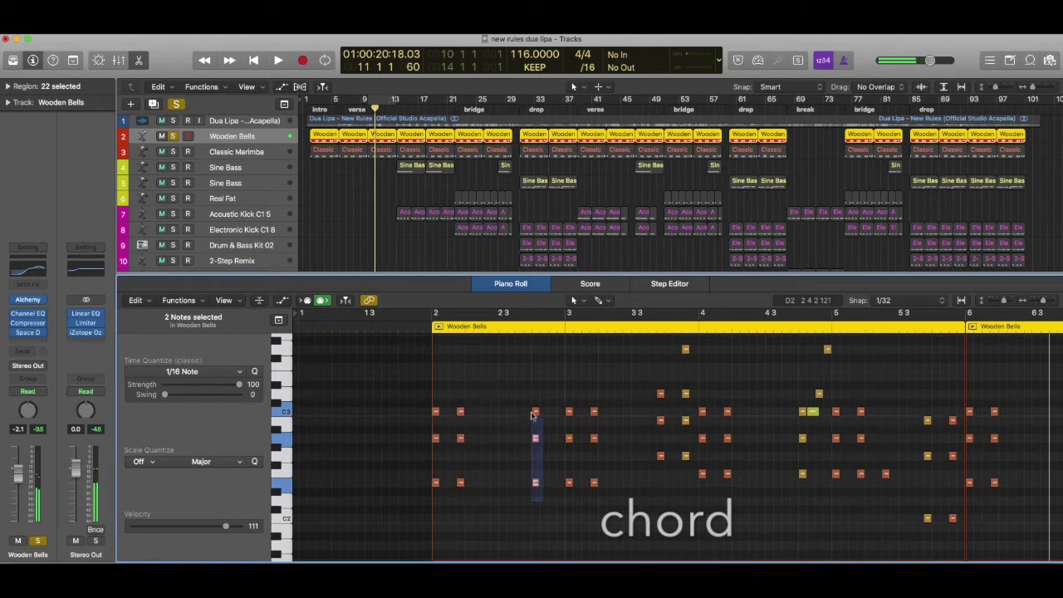
{"action": "left_click_drag", "start_coordinate": [526, 398], "coordinate": [526, 400]}
{"action": "left_click_drag", "start_coordinate": [579, 512], "coordinate": [588, 400]}
{"action": "left_click_drag", "start_coordinate": [668, 483], "coordinate": [654, 372]}
{"action": "left_click_drag", "start_coordinate": [688, 485], "coordinate": [682, 345]}
{"action": "scroll", "coordinate": [635, 440], "scroll_direction": "right", "scroll_amount": 2}
{"action": "left_click_drag", "start_coordinate": [626, 491], "coordinate": [610, 403]}
{"action": "left_click_drag", "start_coordinate": [662, 496], "coordinate": [632, 399]}
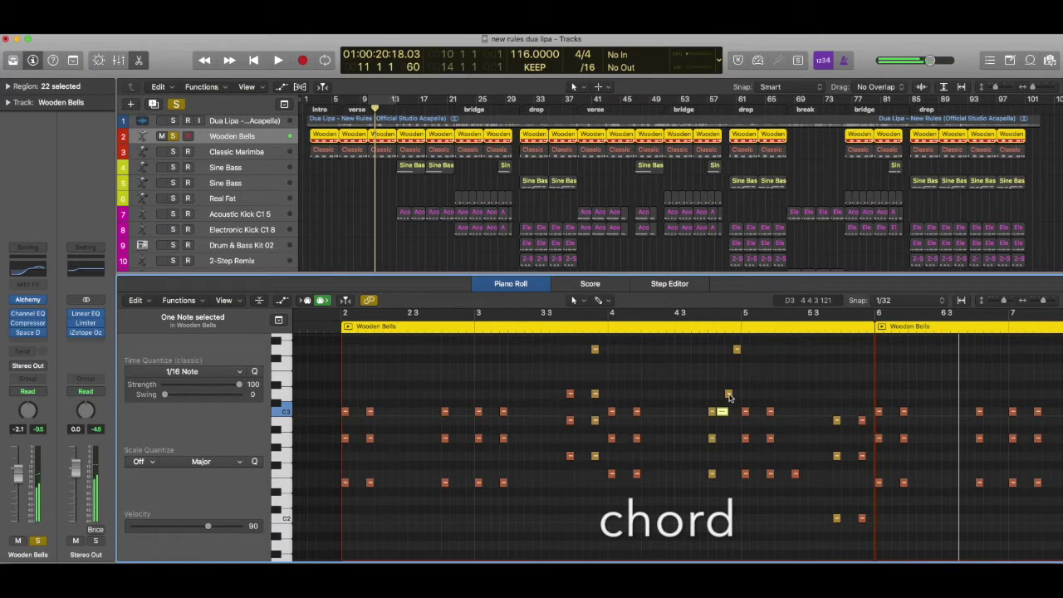
{"action": "scroll", "coordinate": [747, 399], "scroll_direction": "right", "scroll_amount": 3}
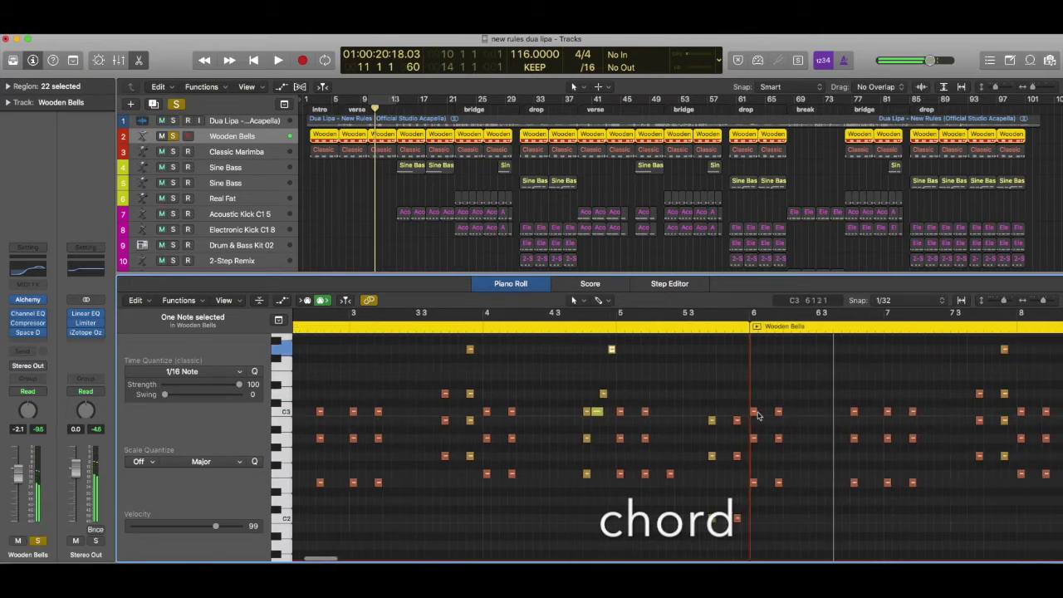
{"action": "scroll", "coordinate": [757, 415], "scroll_direction": "left", "scroll_amount": 4}
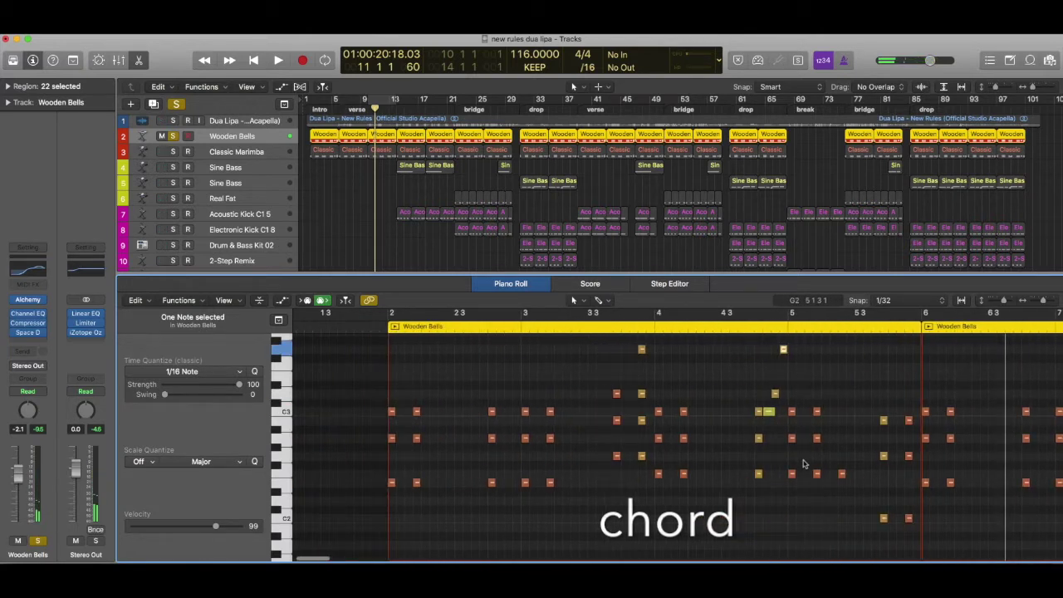
{"action": "scroll", "coordinate": [811, 491], "scroll_direction": "right", "scroll_amount": 1}
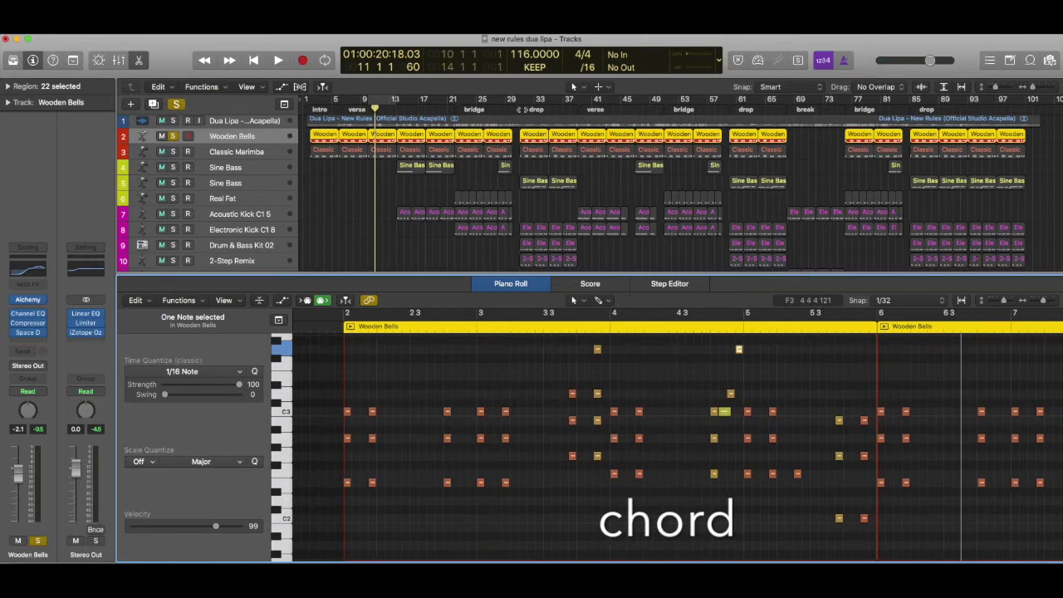
Step: Move the playhead to the first drop at bar 31 and examine the last two chords before bar 35 in the Wooden Bells region
{"action": "left_click", "coordinate": [519, 106]}
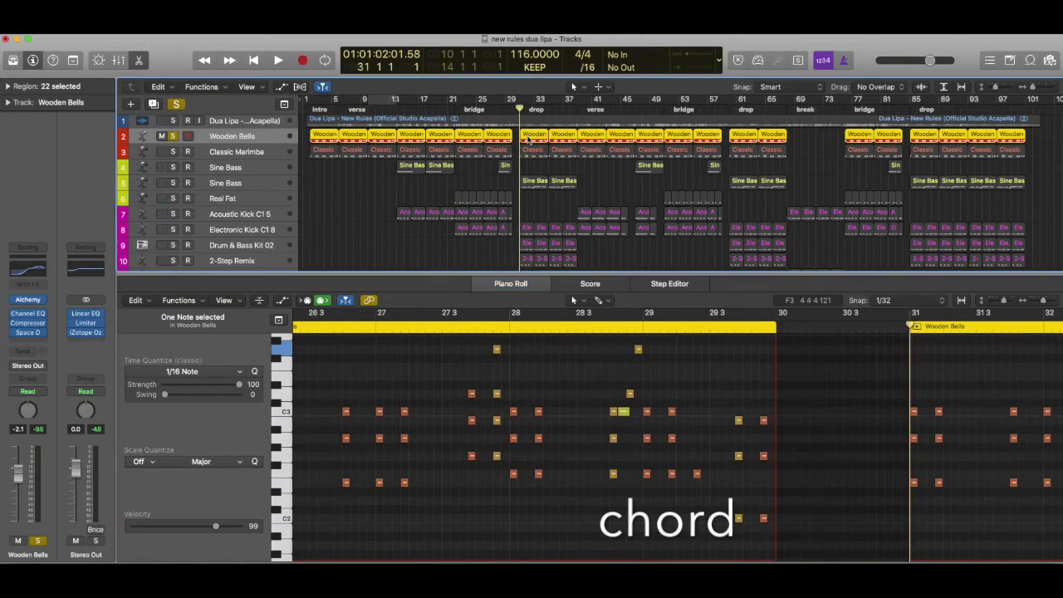
{"action": "double_click", "coordinate": [529, 139]}
{"action": "double_click", "coordinate": [529, 139]}
{"action": "scroll", "coordinate": [608, 403], "scroll_direction": "left", "scroll_amount": 1}
{"action": "scroll", "coordinate": [607, 403], "scroll_direction": "right", "scroll_amount": 2}
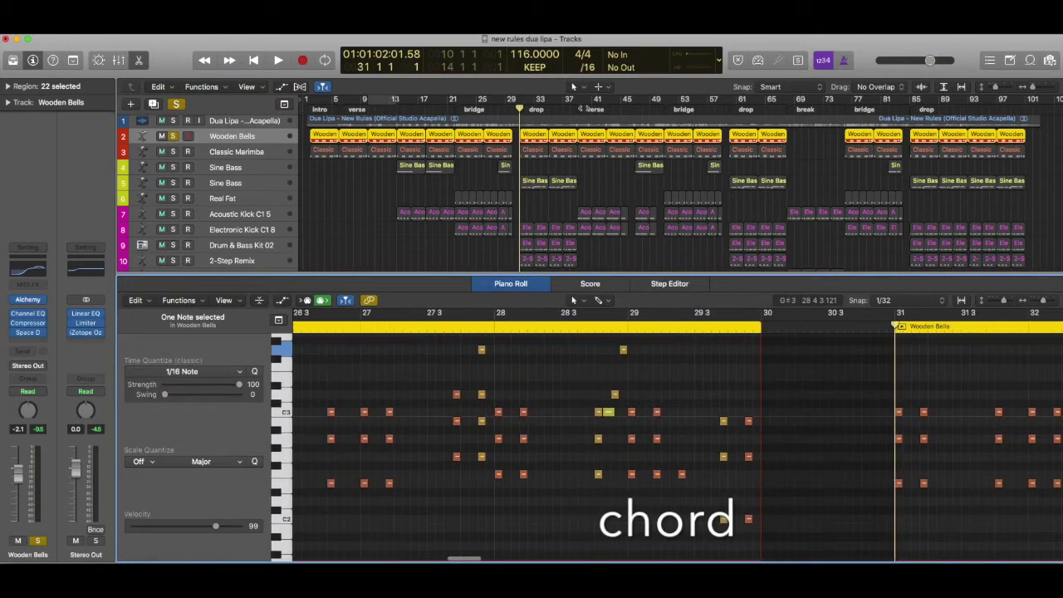
{"action": "scroll", "coordinate": [635, 378], "scroll_direction": "right", "scroll_amount": 10}
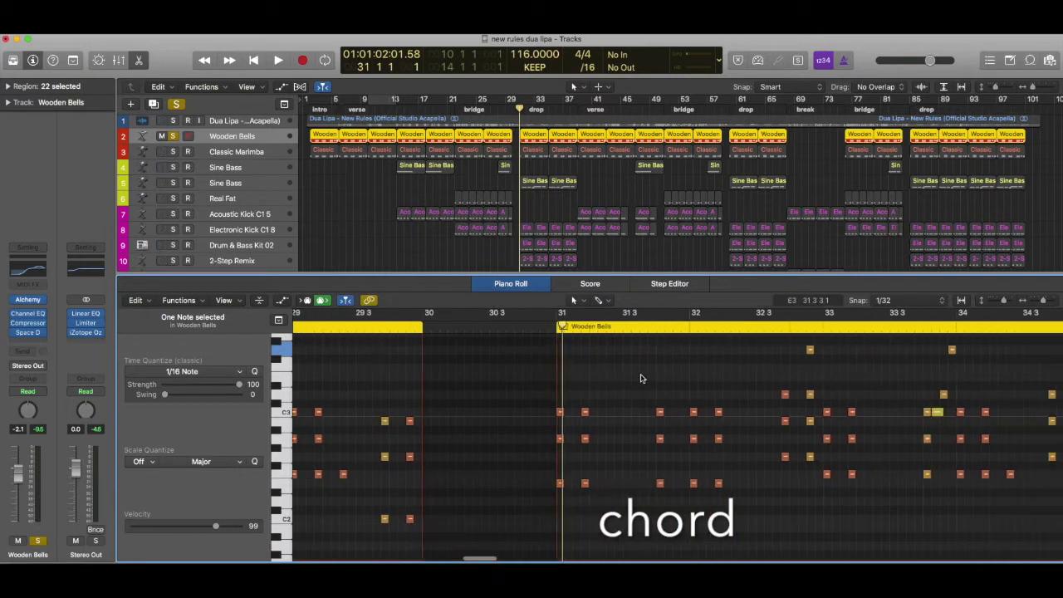
{"action": "scroll", "coordinate": [663, 405], "scroll_direction": "right", "scroll_amount": 3}
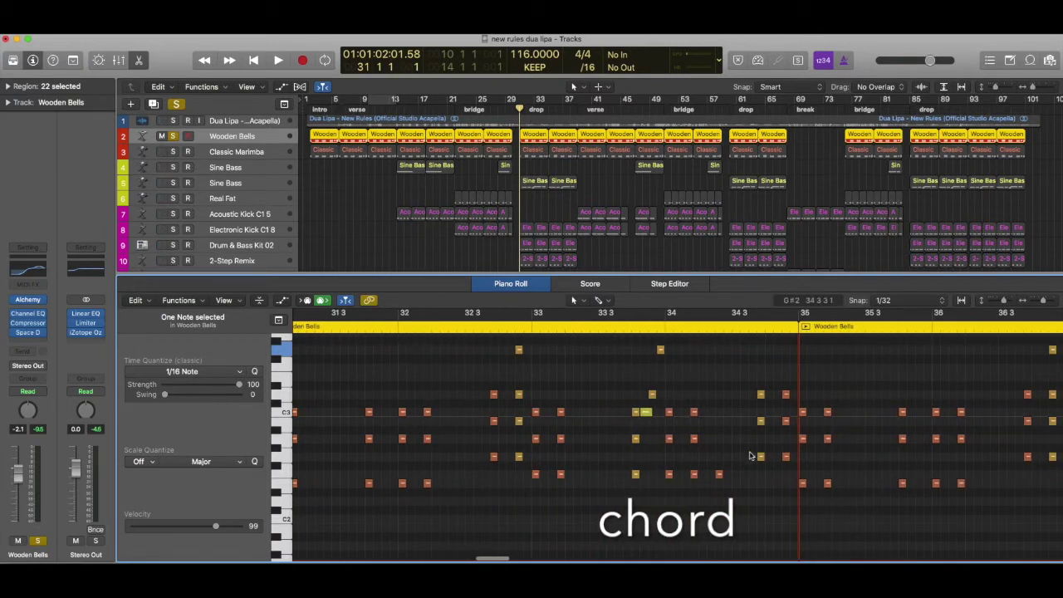
{"action": "left_click_drag", "start_coordinate": [768, 476], "coordinate": [748, 371]}
{"action": "left_click_drag", "start_coordinate": [794, 476], "coordinate": [768, 359]}
{"action": "scroll", "coordinate": [718, 379], "scroll_direction": "left", "scroll_amount": 3}
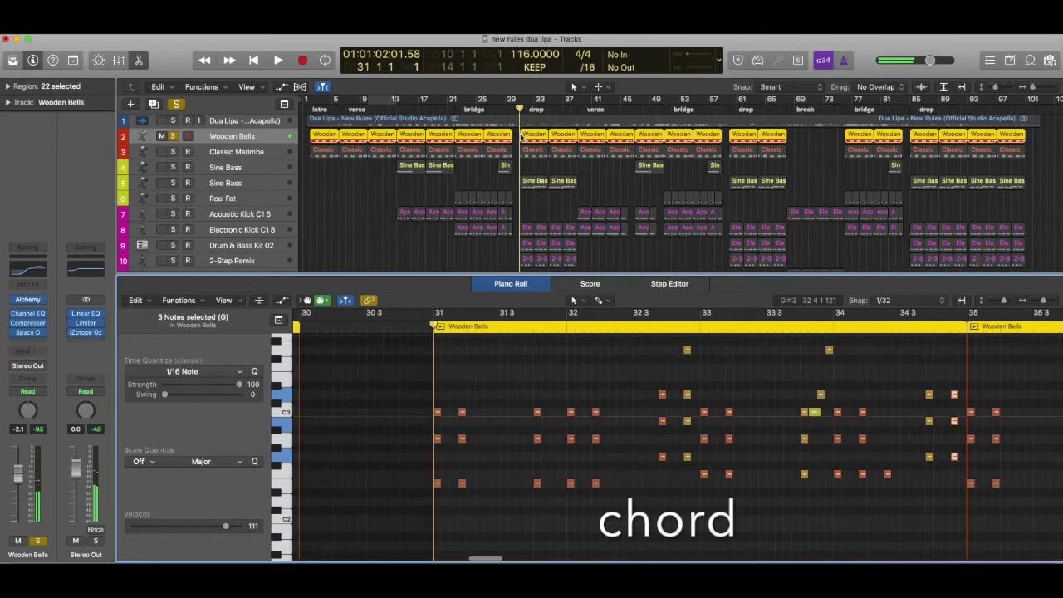
Step: Play the soloed Wooden Bells part from the first bridge into the drop and stop just after bar 35
{"action": "left_click", "coordinate": [495, 139]}
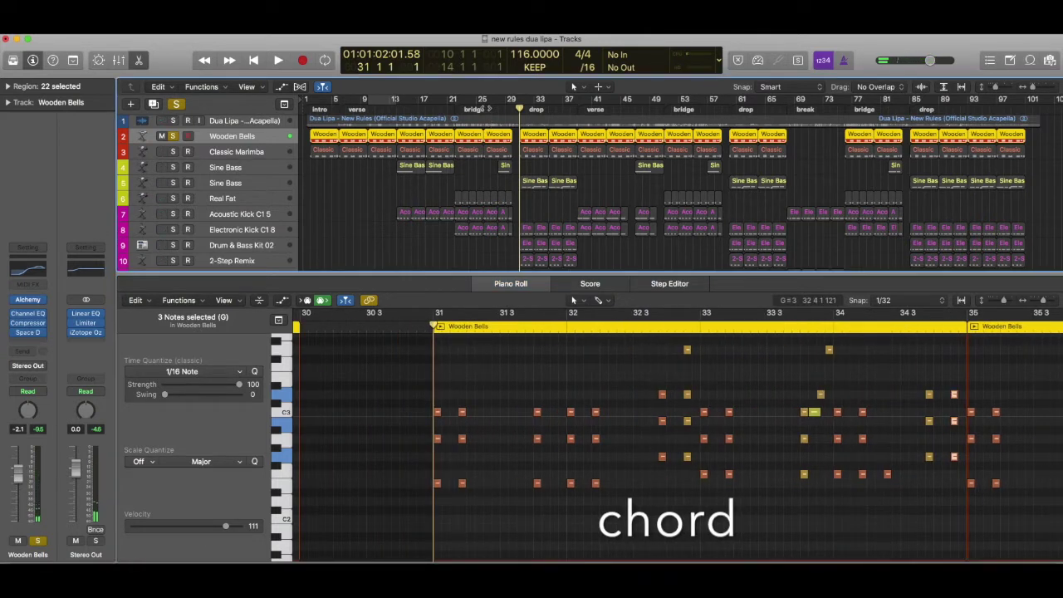
{"action": "left_click", "coordinate": [482, 108]}
{"action": "key", "text": "space"}
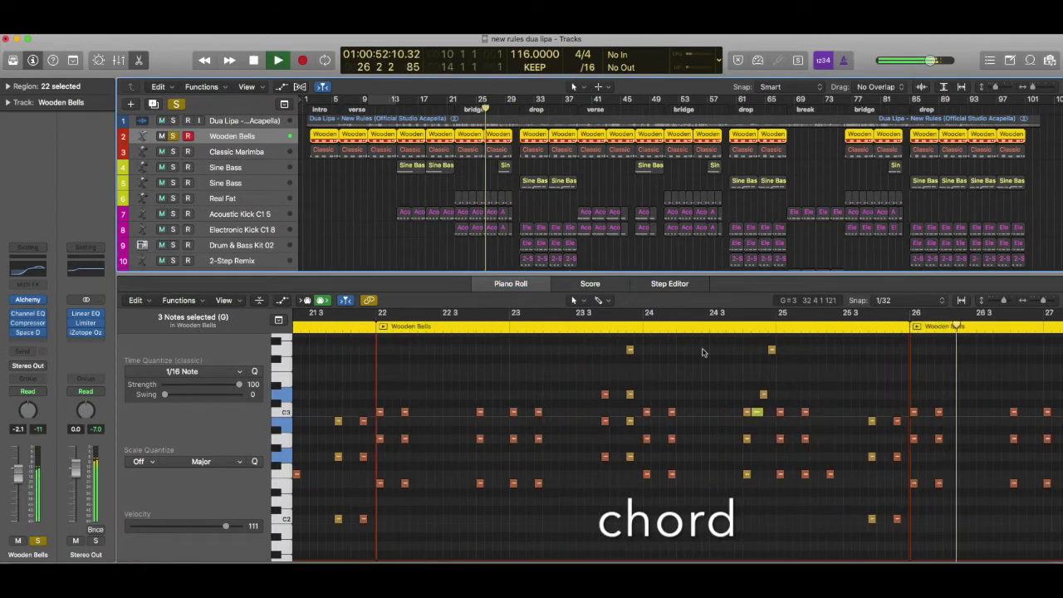
{"action": "scroll", "coordinate": [745, 407], "scroll_direction": "right", "scroll_amount": 3}
{"action": "scroll", "coordinate": [744, 408], "scroll_direction": "right", "scroll_amount": 5}
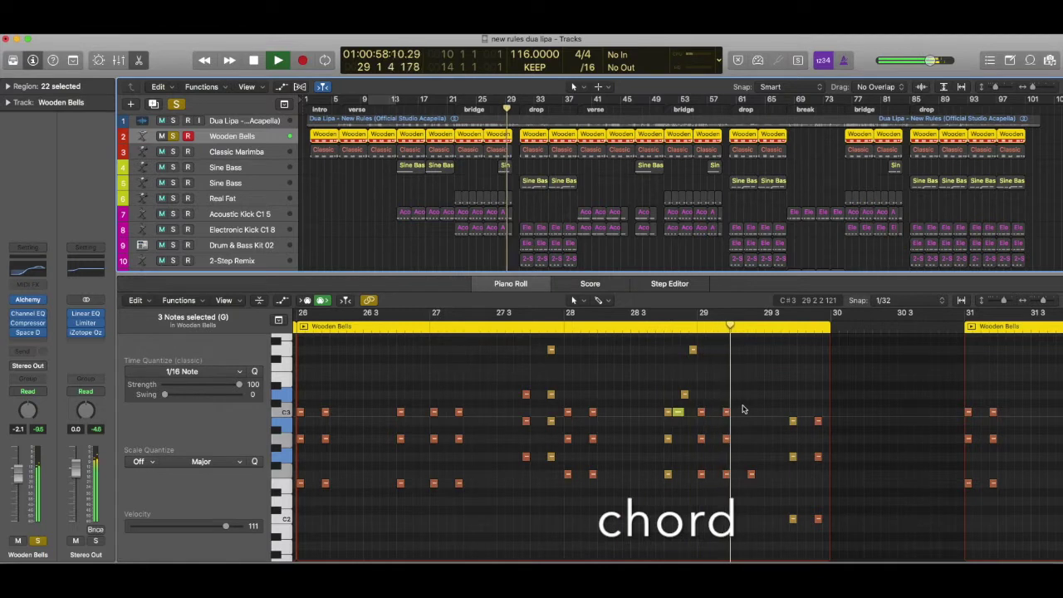
{"action": "scroll", "coordinate": [743, 408], "scroll_direction": "right", "scroll_amount": 1}
{"action": "scroll", "coordinate": [743, 409], "scroll_direction": "right", "scroll_amount": 3}
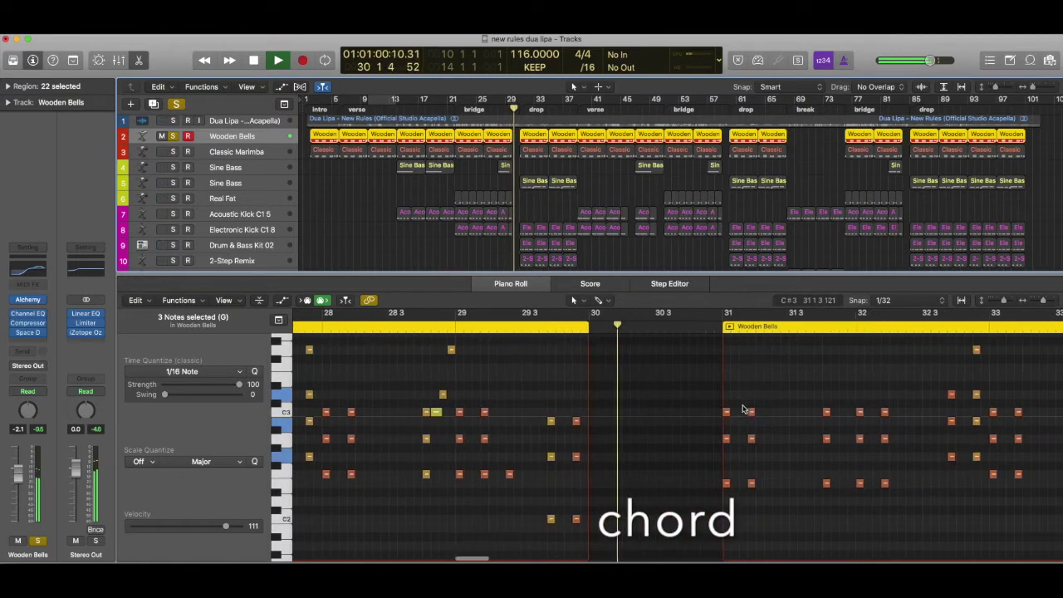
{"action": "scroll", "coordinate": [743, 408], "scroll_direction": "right", "scroll_amount": 5}
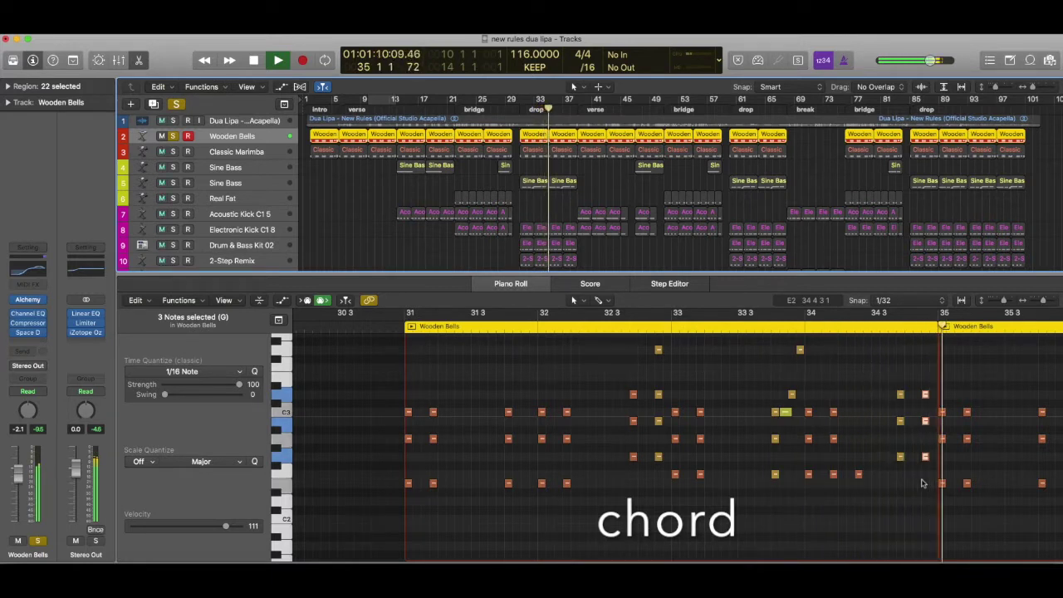
{"action": "key", "text": "space"}
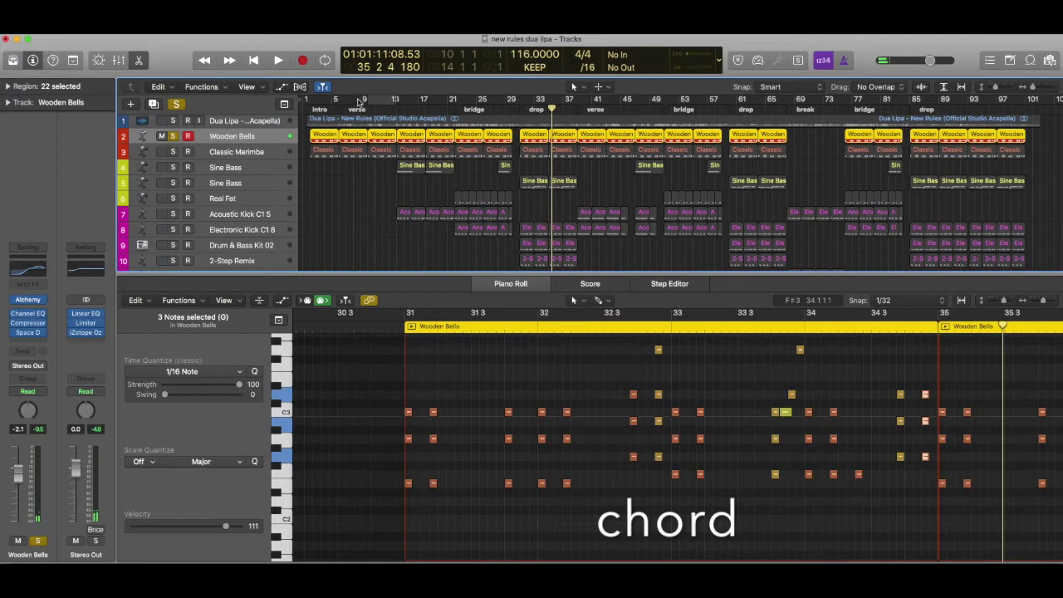
Step: Loop playback over bars 31 to 35 and view the Wooden Bells preset in the track's Alchemy instrument
{"action": "left_click_drag", "start_coordinate": [523, 101], "coordinate": [551, 99]}
{"action": "key", "text": "space"}
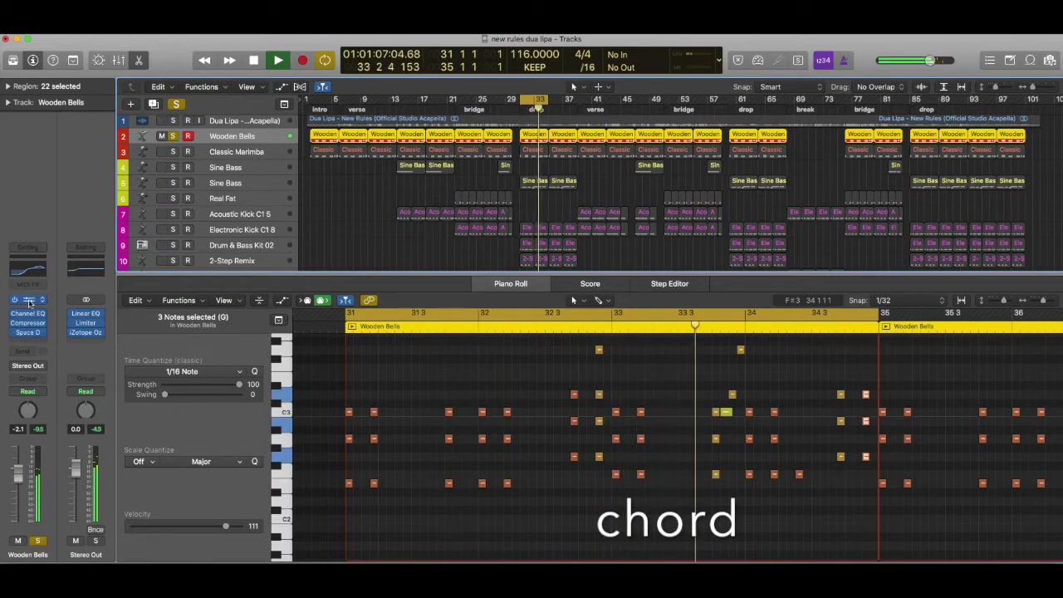
{"action": "left_click", "coordinate": [29, 302]}
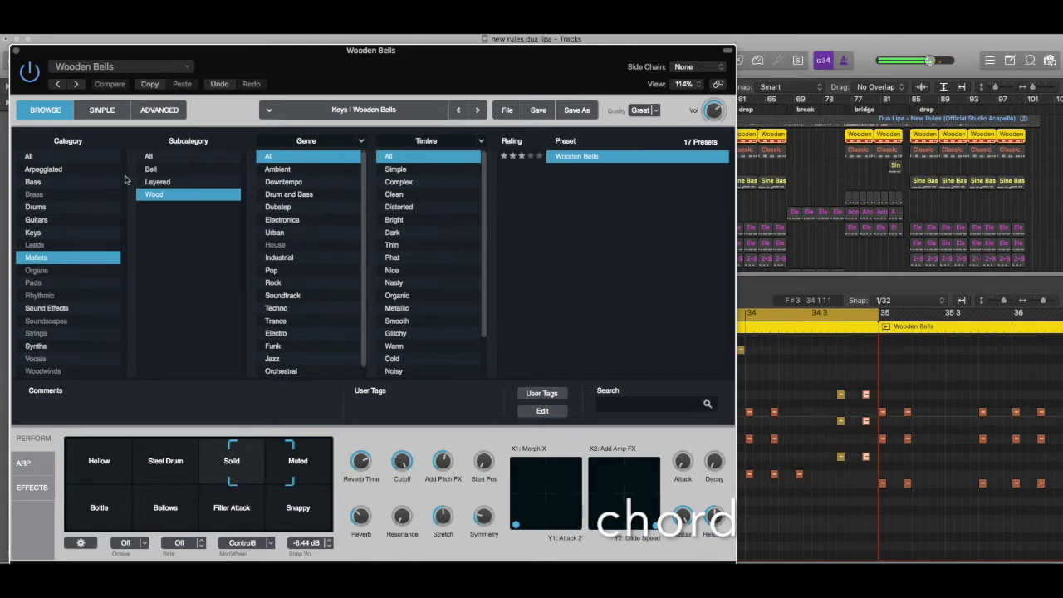
{"action": "left_click", "coordinate": [16, 52]}
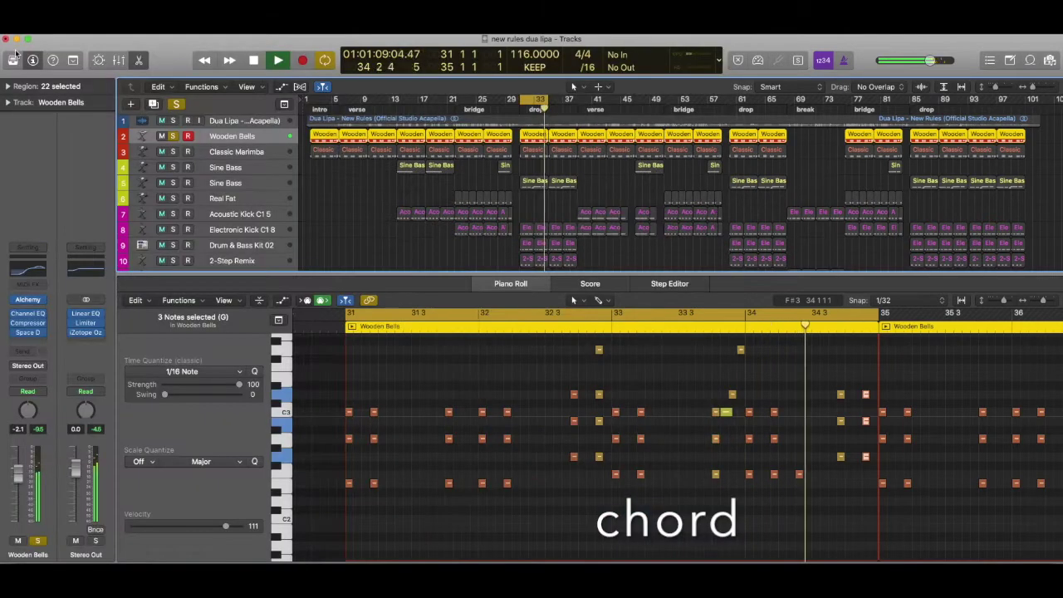
Step: Examine the Wooden Bells track's Channel EQ curve and its Compressor with the FET Clav keyboard preset
{"action": "left_click", "coordinate": [34, 314]}
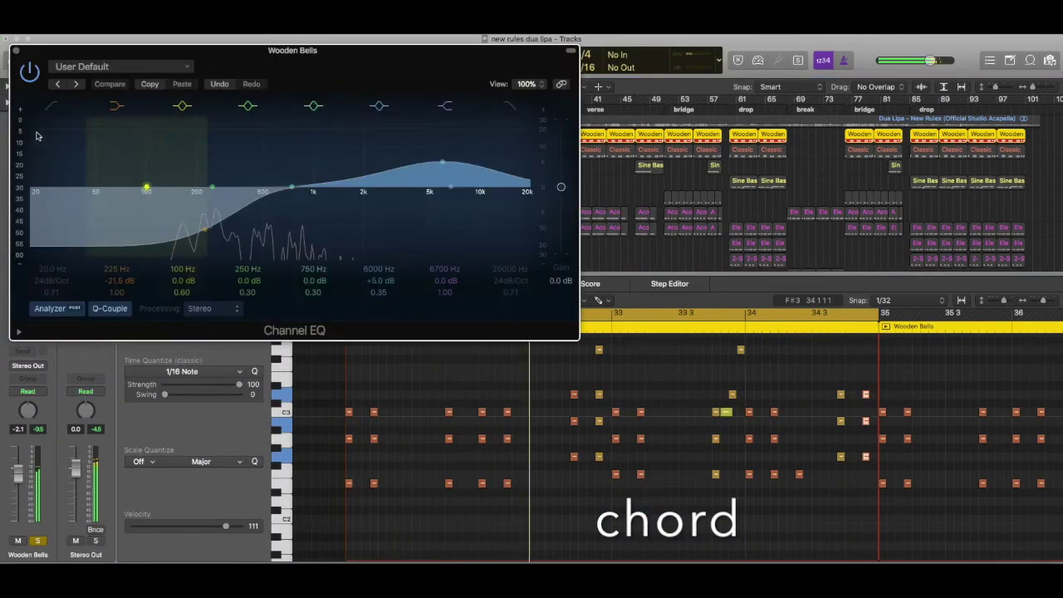
{"action": "left_click", "coordinate": [15, 54]}
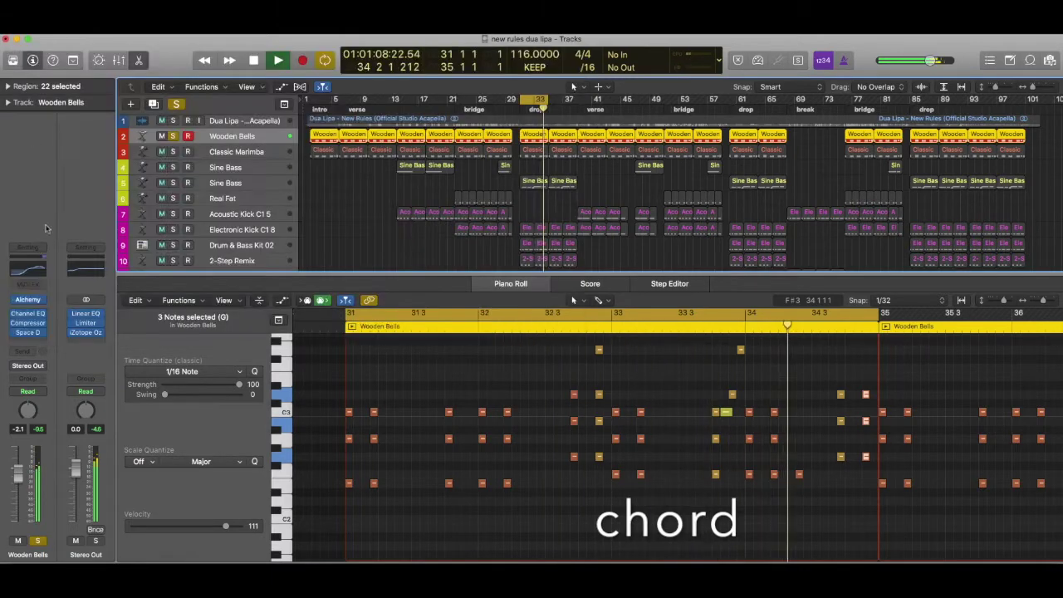
{"action": "left_click", "coordinate": [30, 323]}
{"action": "left_click", "coordinate": [133, 66]}
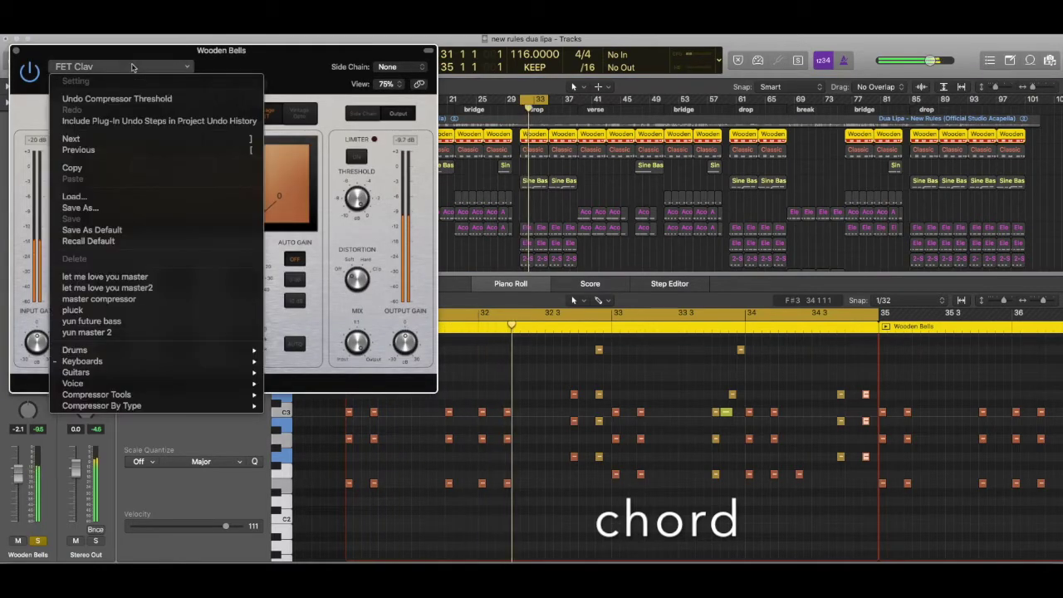
{"action": "mouse_move", "coordinate": [155, 361]}
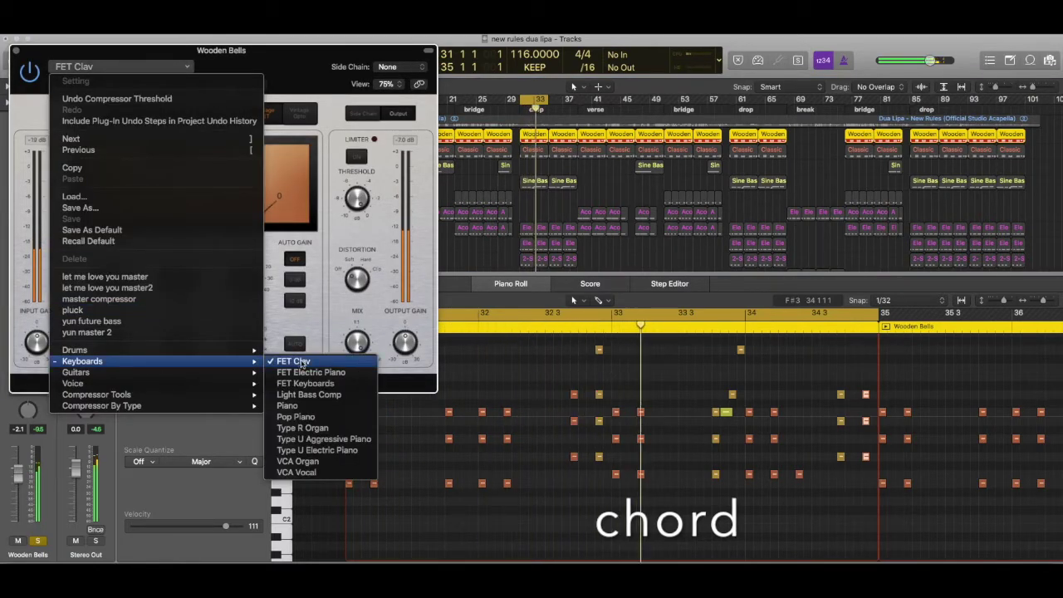
{"action": "left_click", "coordinate": [293, 324]}
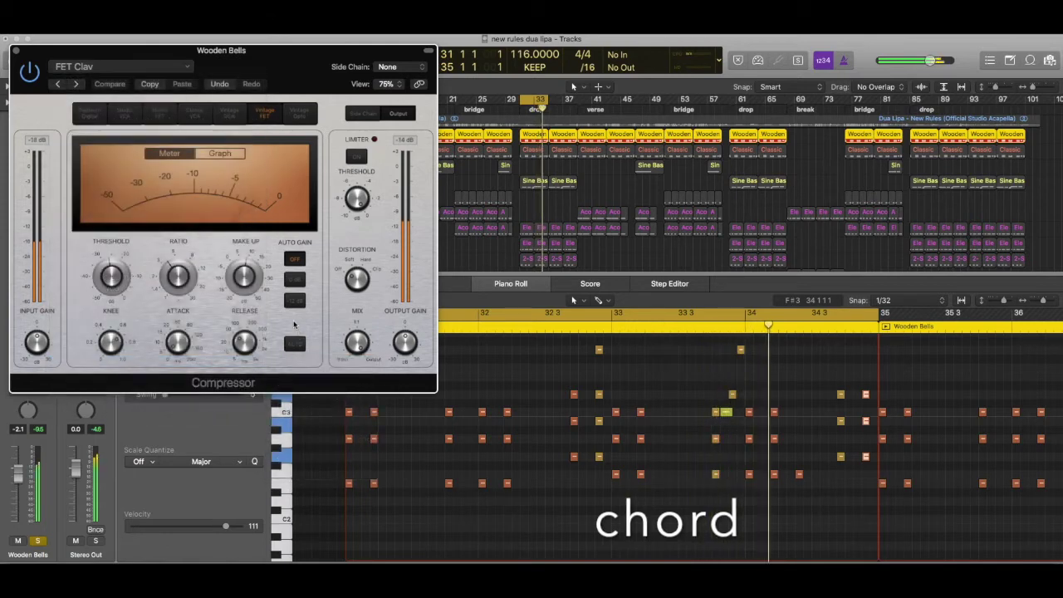
{"action": "left_click", "coordinate": [17, 51]}
Step: Examine the Wooden Bells track's Space Designer reverb and its 1.4s Percussion preset among the medium gated reverbs
{"action": "left_click", "coordinate": [31, 333]}
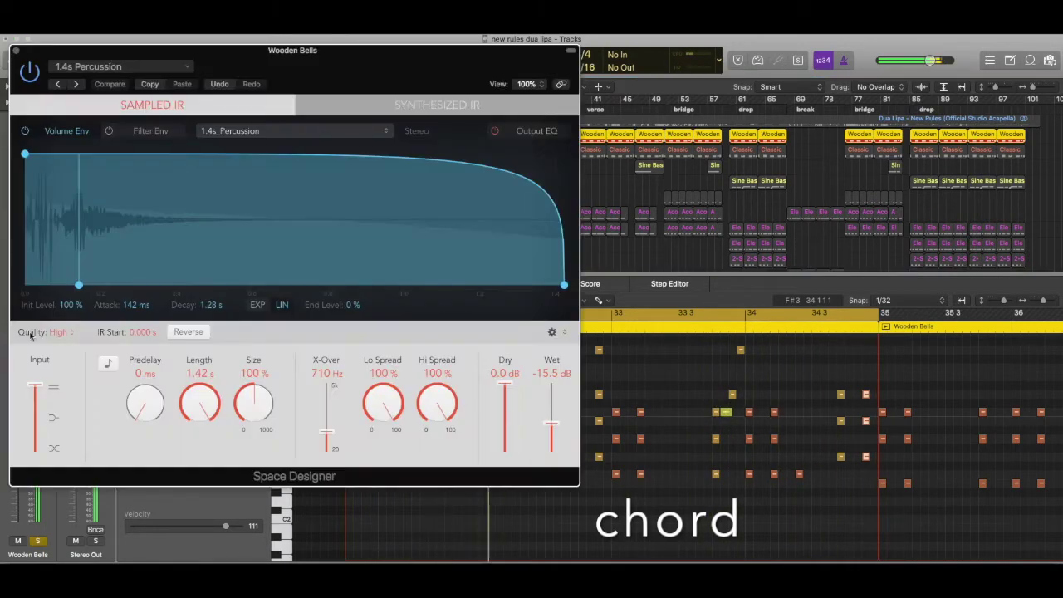
{"action": "left_click", "coordinate": [137, 68]}
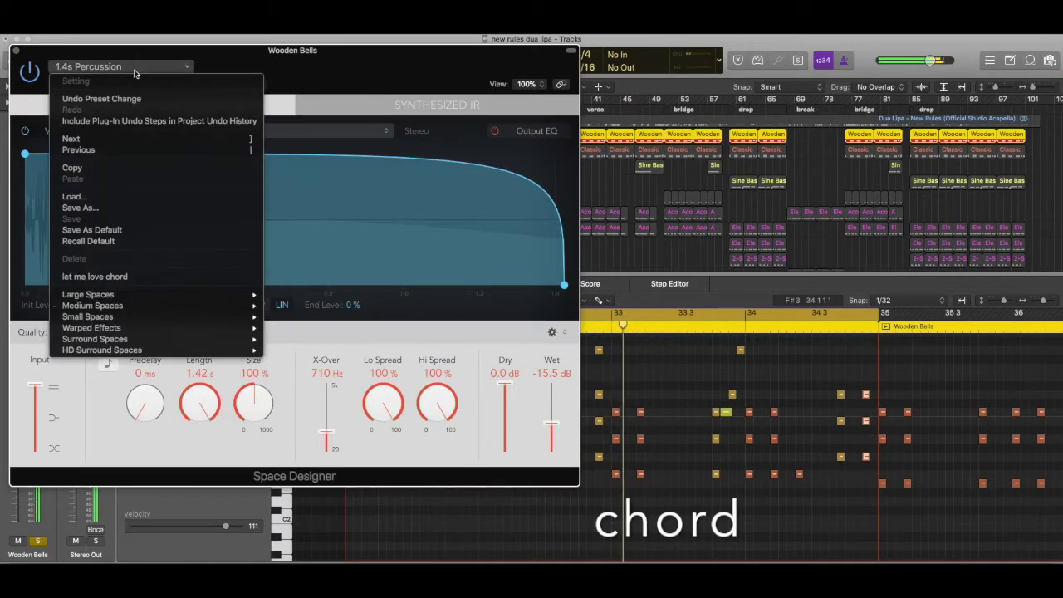
{"action": "mouse_move", "coordinate": [166, 306]}
{"action": "mouse_move", "coordinate": [304, 342]}
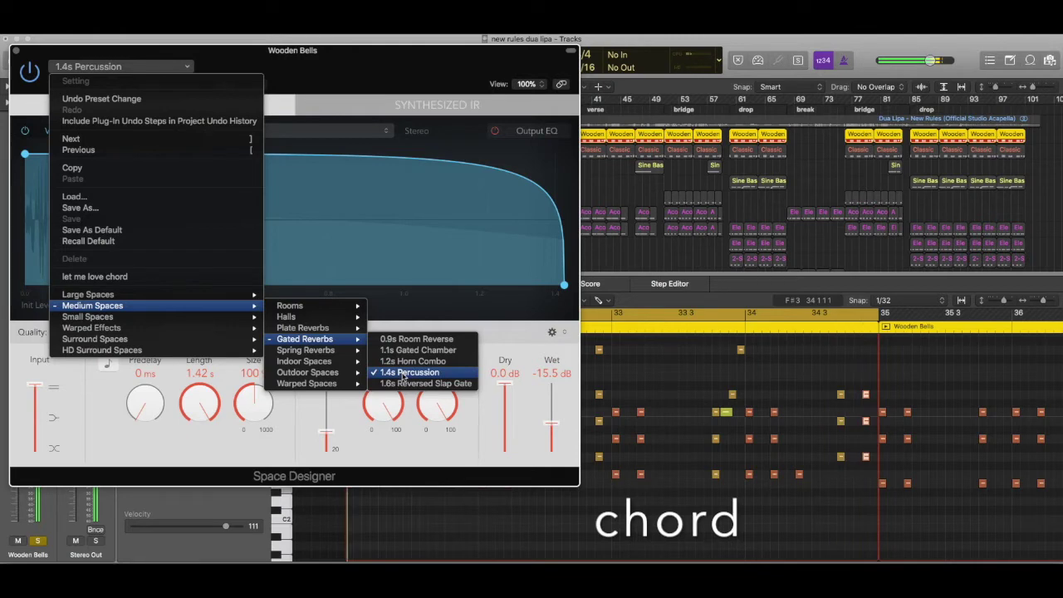
{"action": "left_click", "coordinate": [269, 453]}
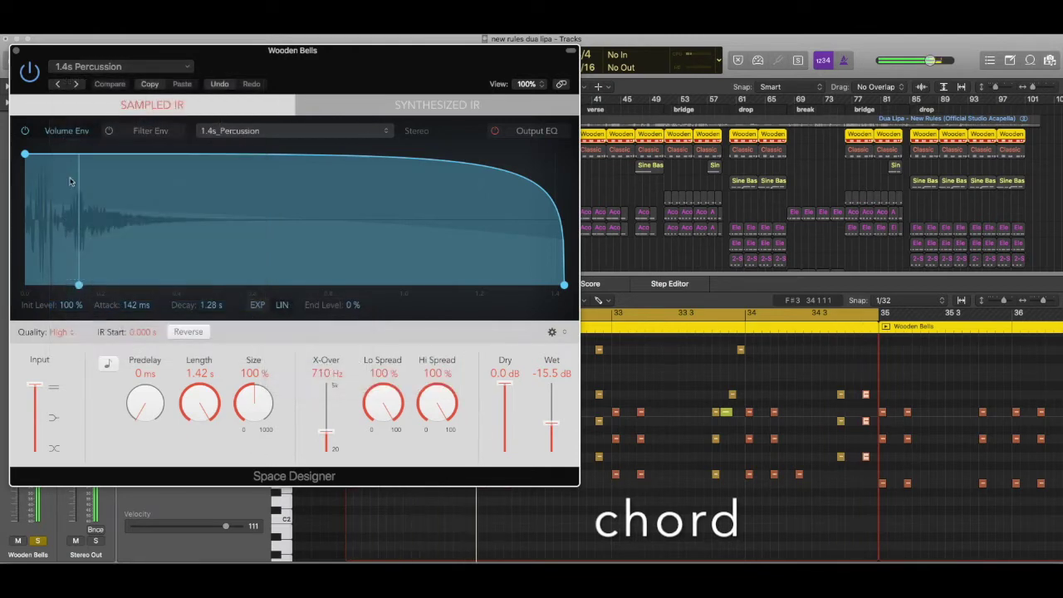
{"action": "left_click", "coordinate": [16, 51]}
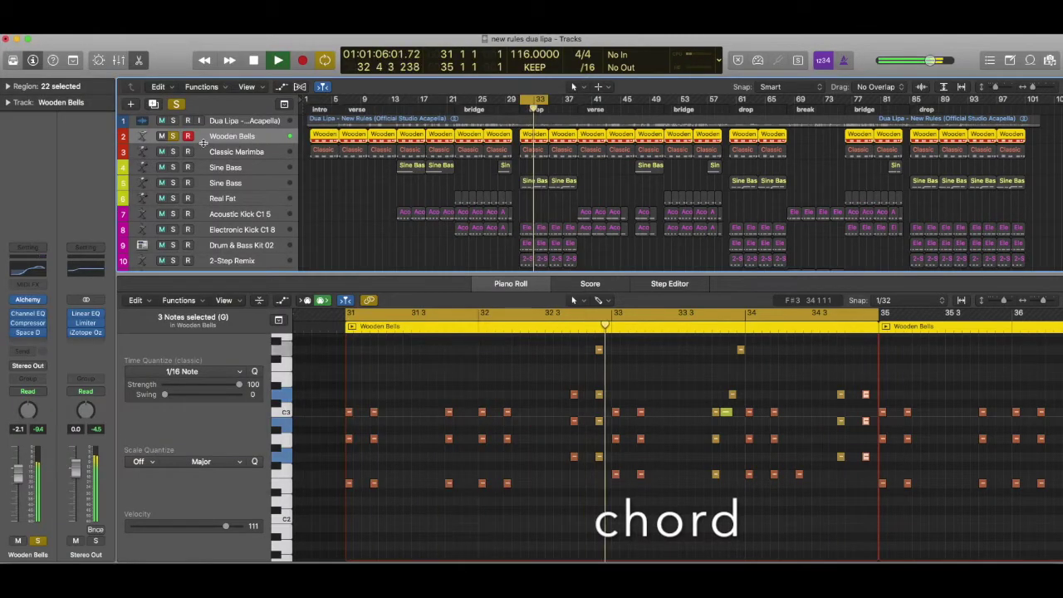
Step: Solo the Classic Marimba track instead of Wooden Bells and view its Classic Marimba preset in Sculpture
{"action": "left_click", "coordinate": [173, 152]}
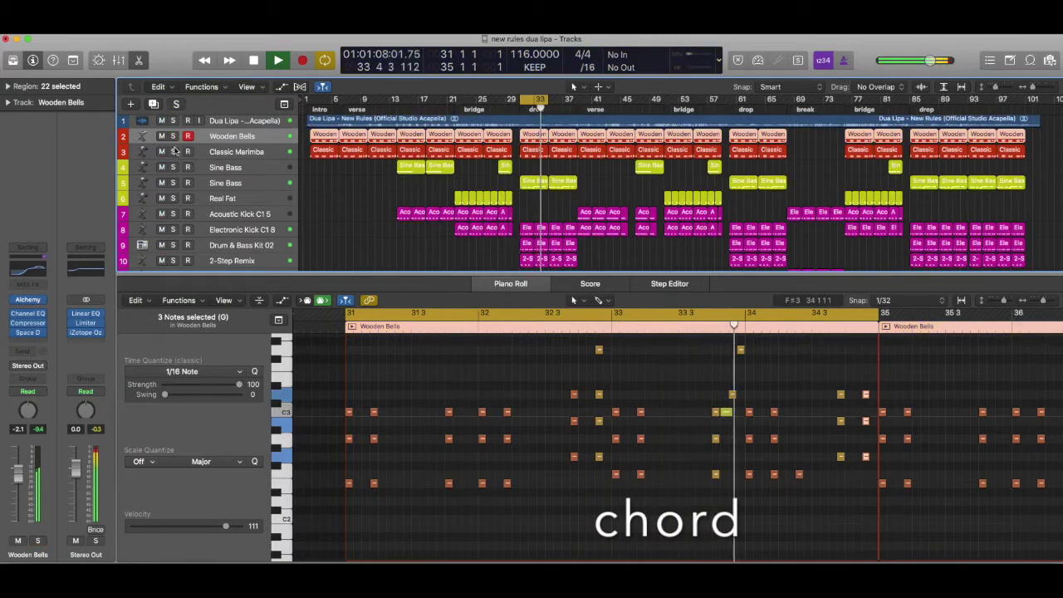
{"action": "left_click", "coordinate": [216, 153]}
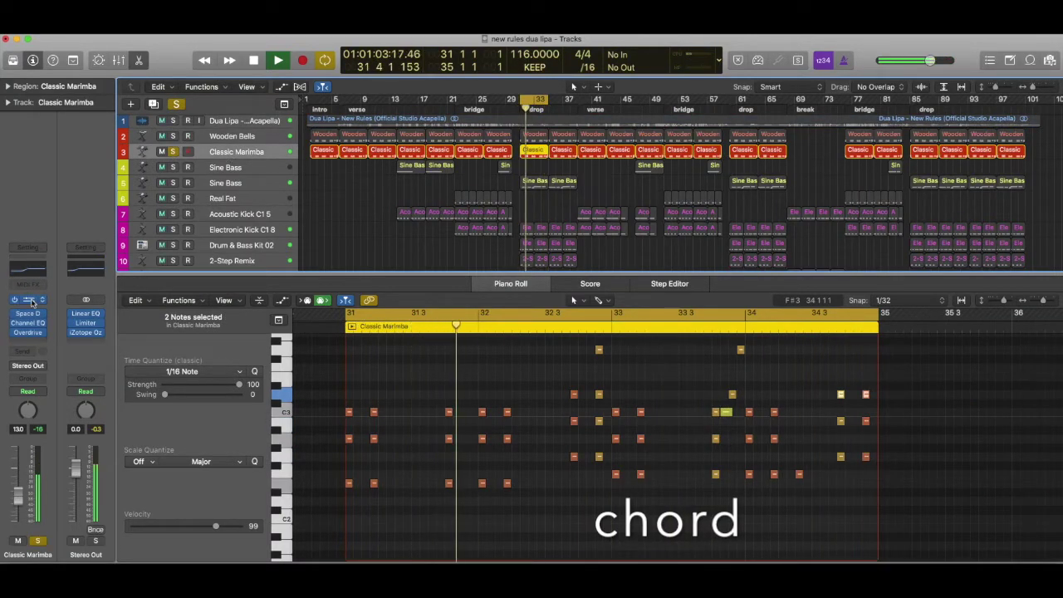
{"action": "left_click", "coordinate": [36, 299]}
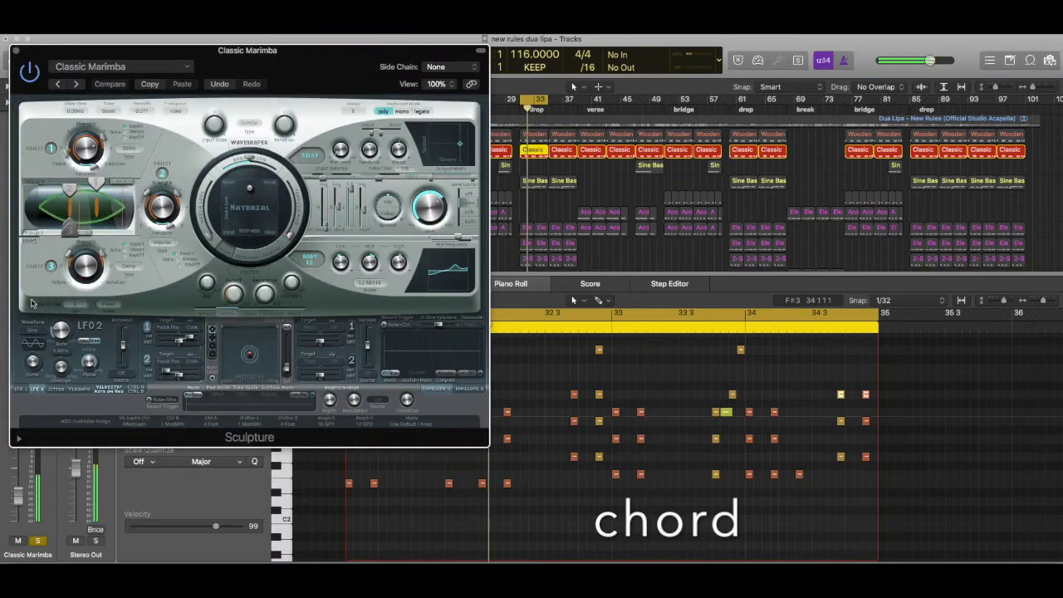
{"action": "left_click", "coordinate": [16, 52]}
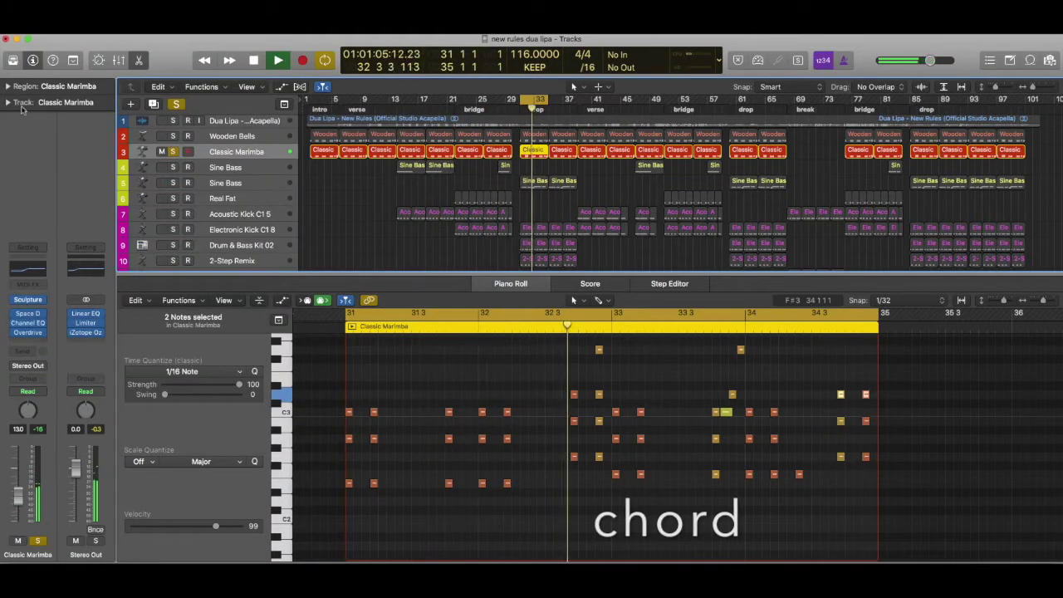
Step: Show the sound library and locate Sculpture (Modeling Synth) among the instruments available for the Classic Marimba track
{"action": "key", "text": "y"}
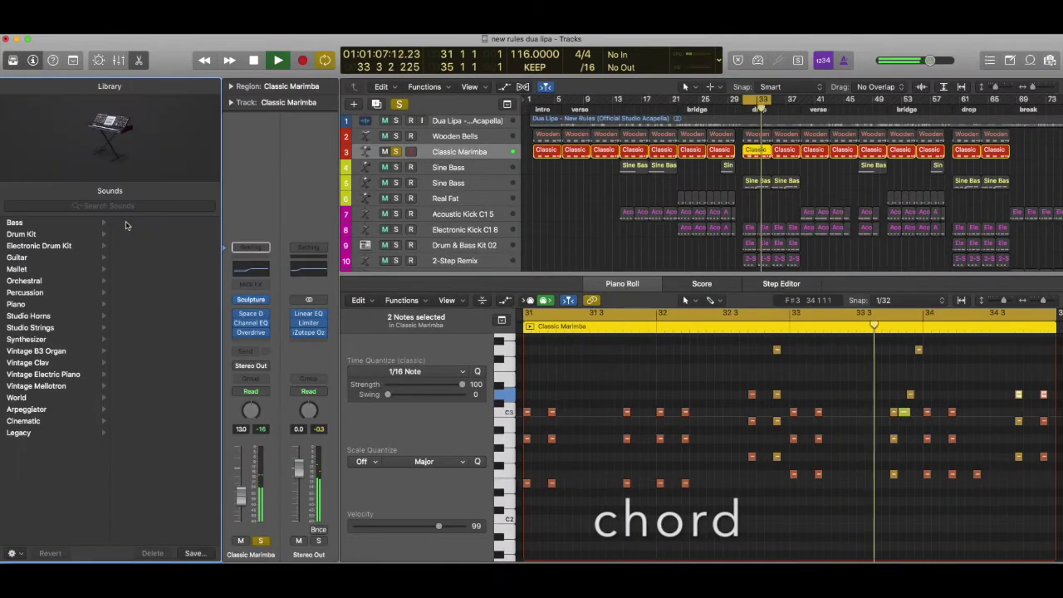
{"action": "left_click", "coordinate": [253, 301]}
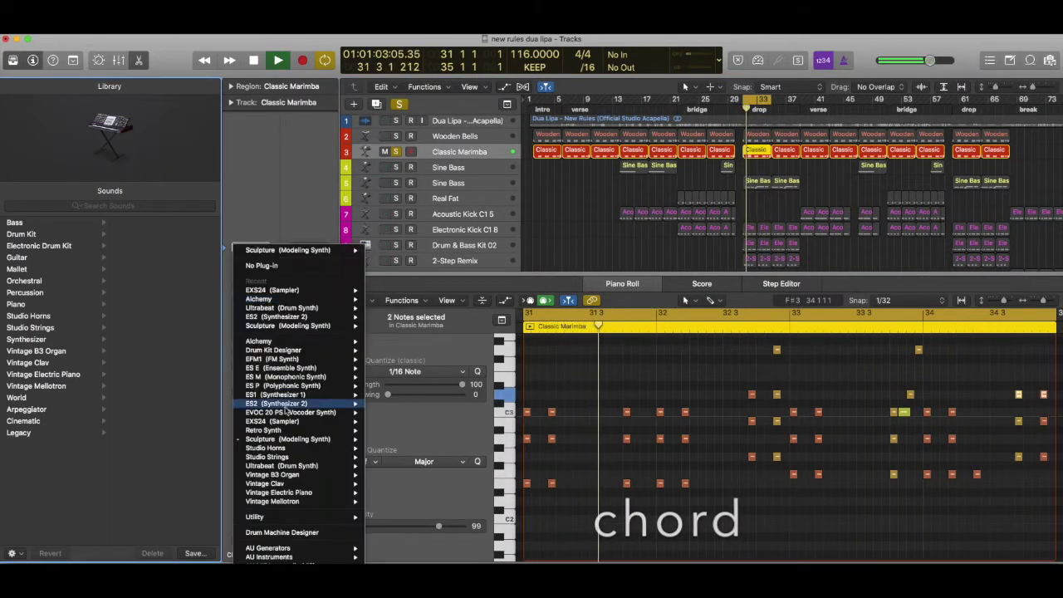
{"action": "mouse_move", "coordinate": [287, 442]}
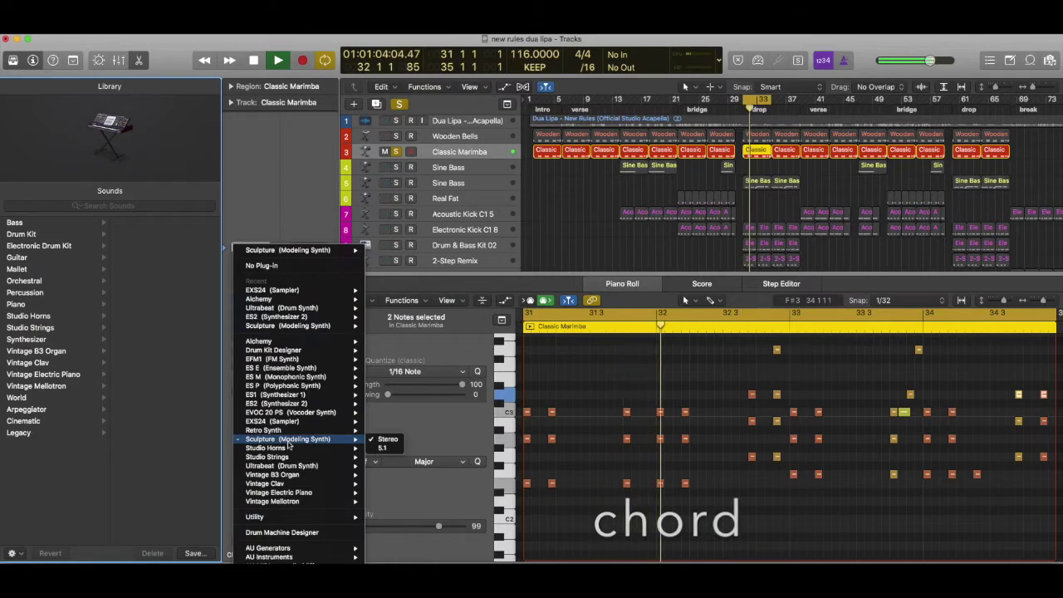
{"action": "left_click", "coordinate": [232, 178]}
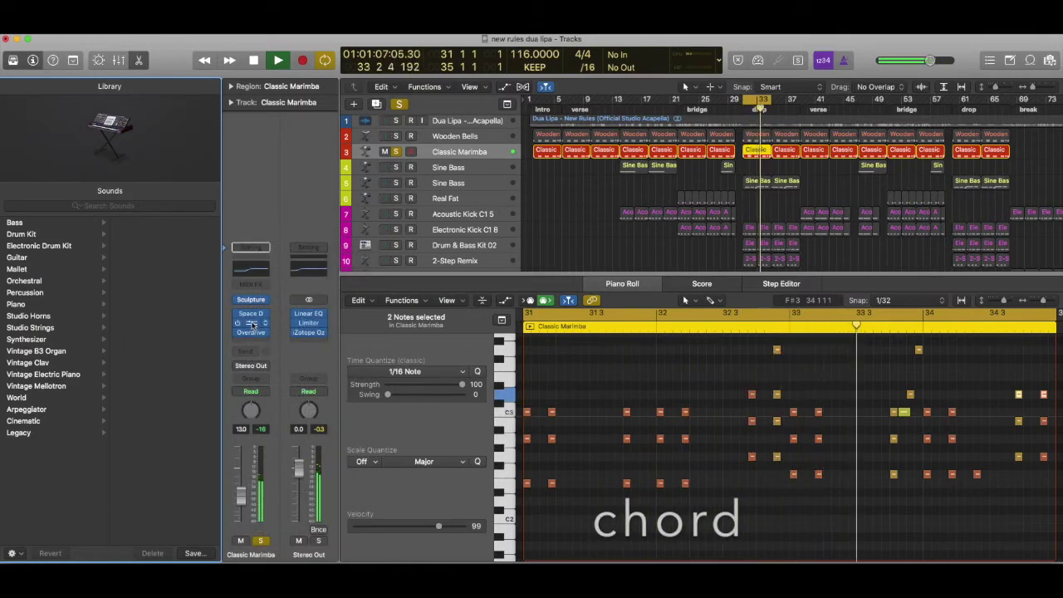
Step: Examine the Classic Marimba track's Channel EQ curve and its Overdrive effect with the Bright Drive preset
{"action": "left_click", "coordinate": [252, 324]}
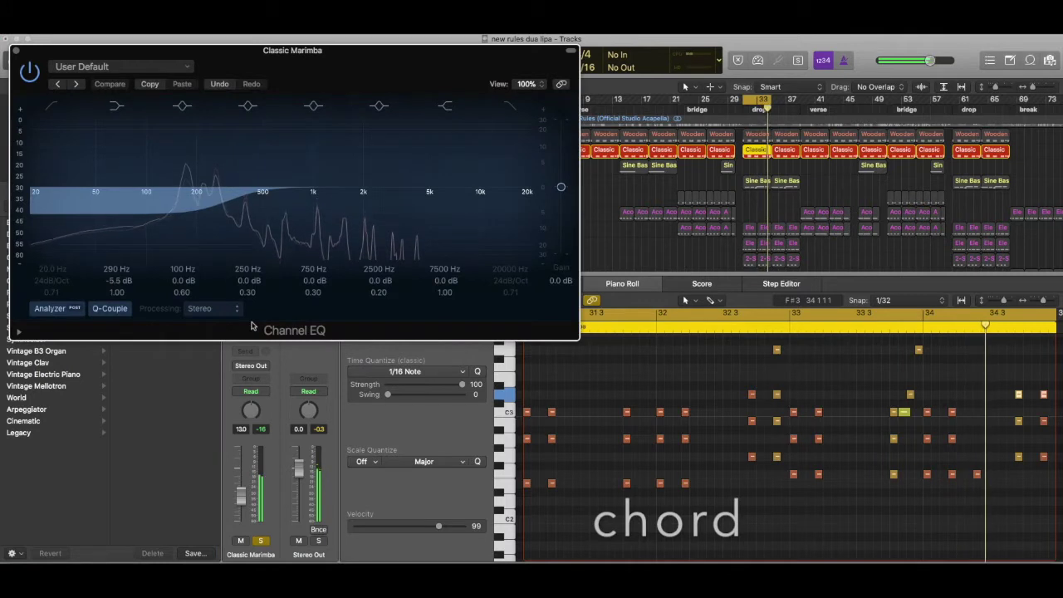
{"action": "left_click", "coordinate": [15, 52]}
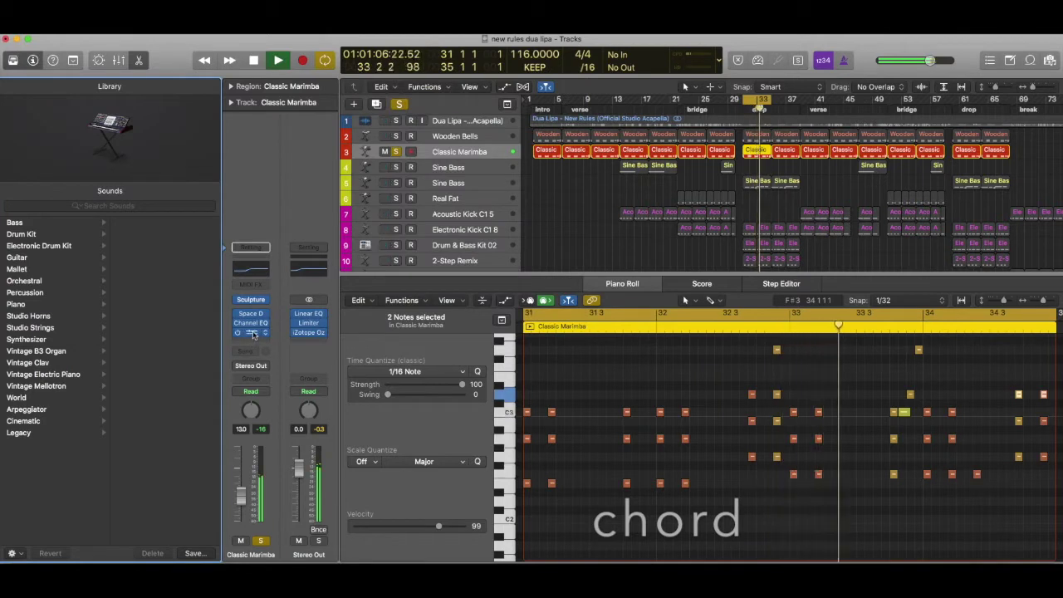
{"action": "left_click", "coordinate": [251, 332]}
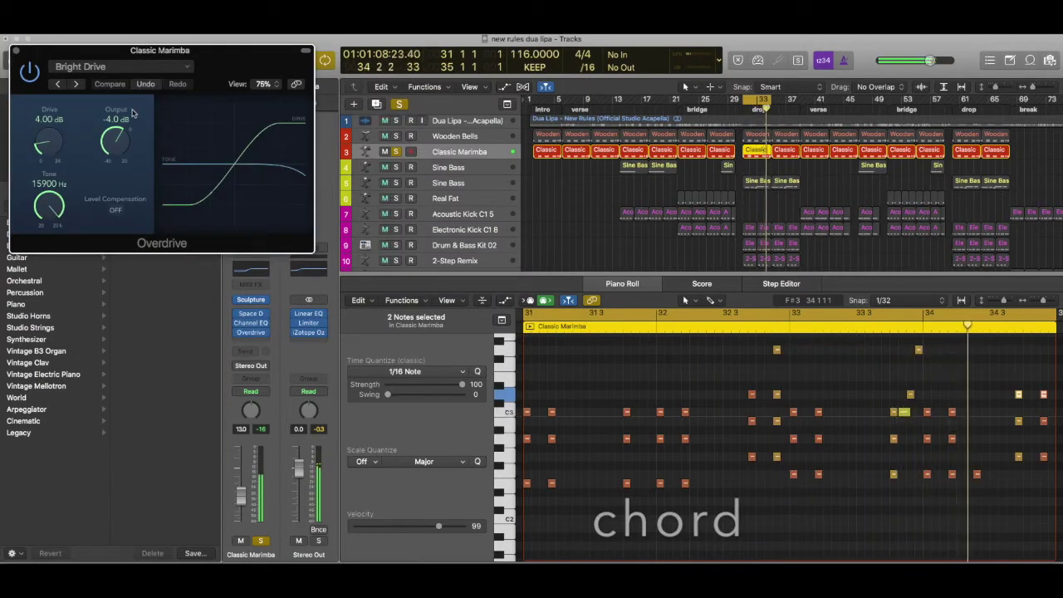
{"action": "left_click", "coordinate": [93, 69]}
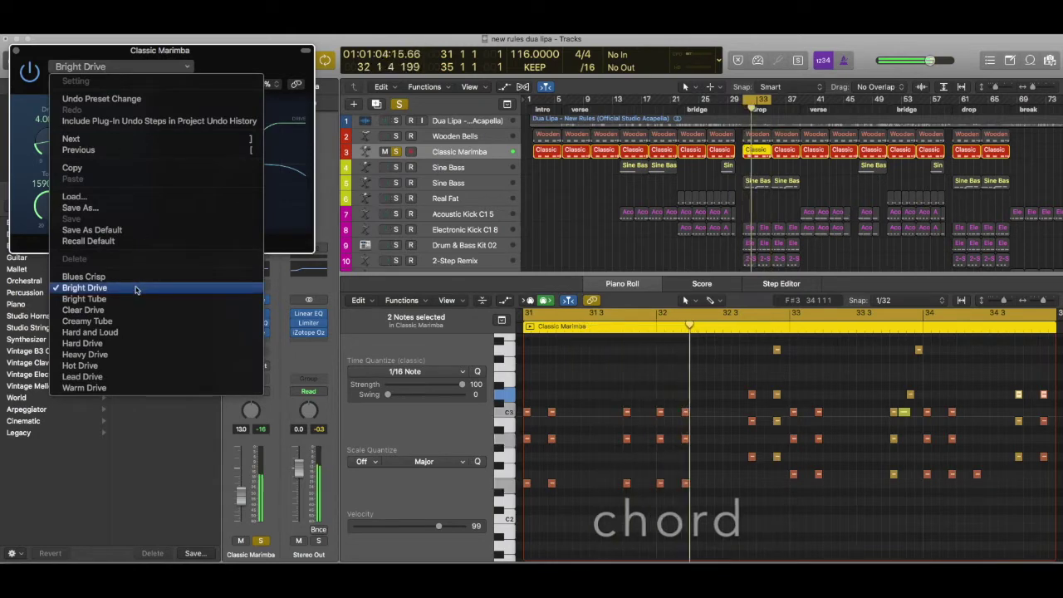
{"action": "left_click", "coordinate": [16, 60]}
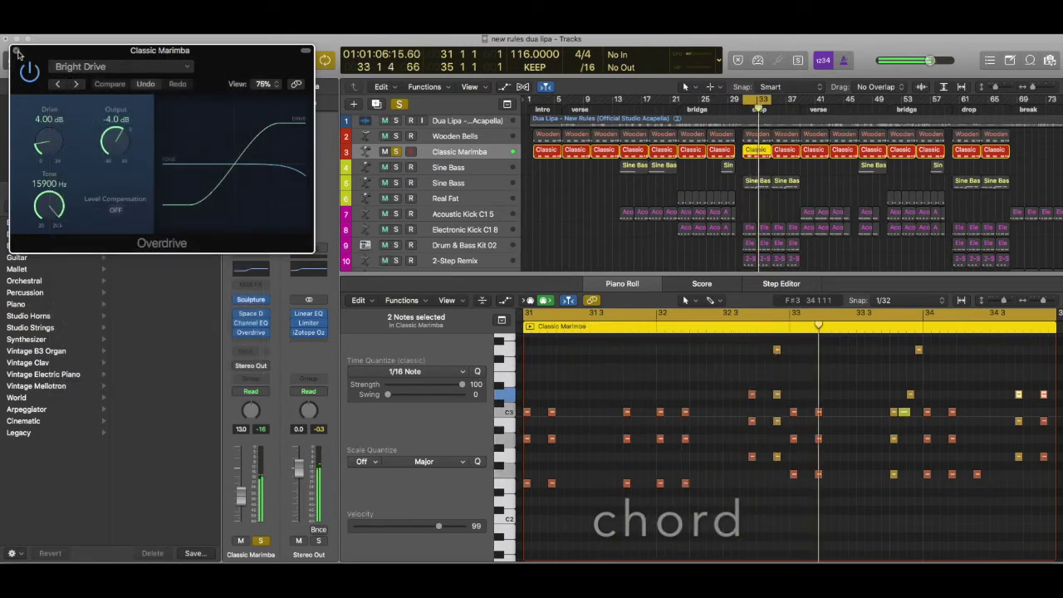
{"action": "left_click", "coordinate": [15, 50]}
Step: Solo Wooden Bells together with Classic Marimba, listen to both chord layers looping over the drop, and stop playback
{"action": "left_click", "coordinate": [396, 136]}
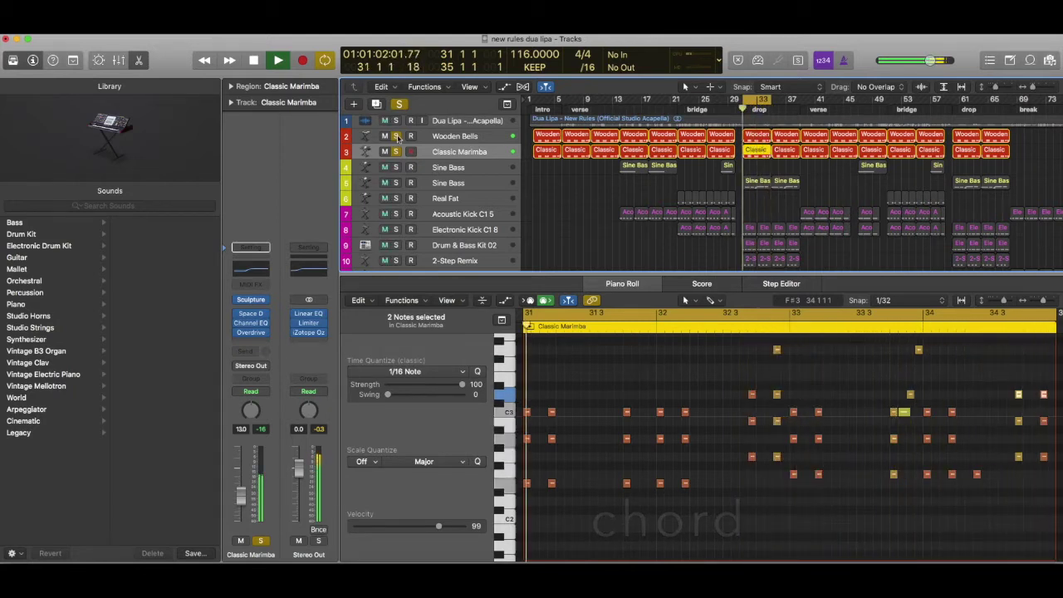
{"action": "key", "text": "space"}
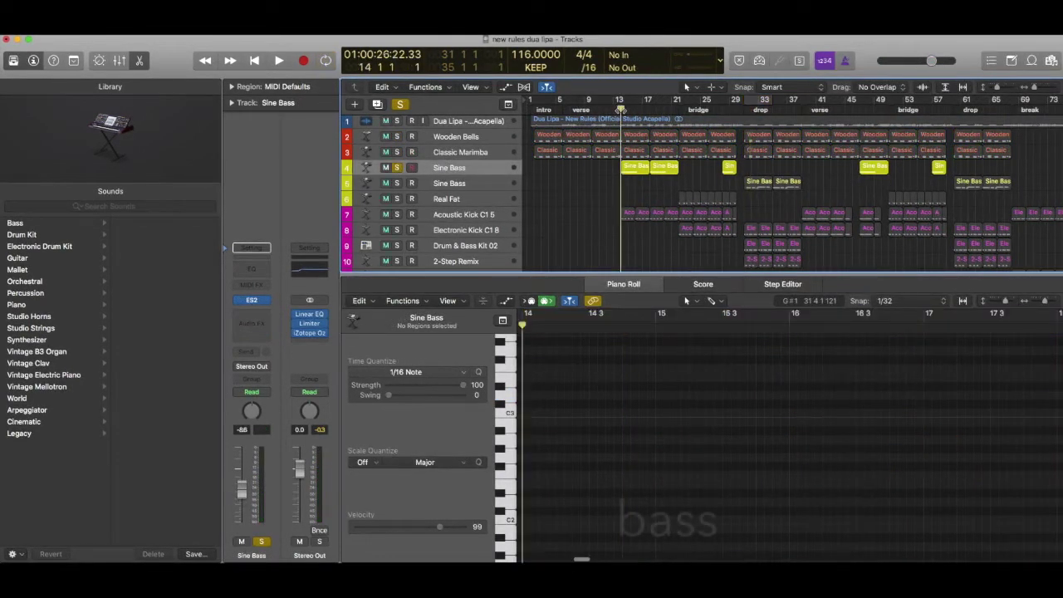
Step: Play the soloed first Sine Bass track from bar 14 to bar 20 and inspect the notes of its first region
{"action": "key", "text": "space"}
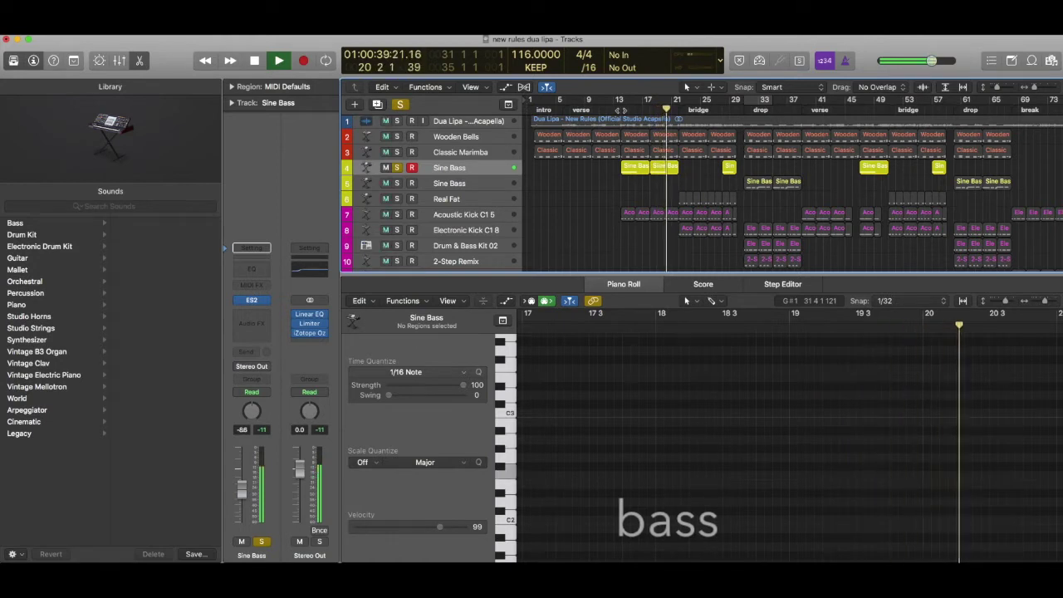
{"action": "key", "text": "space"}
{"action": "left_click", "coordinate": [630, 168]}
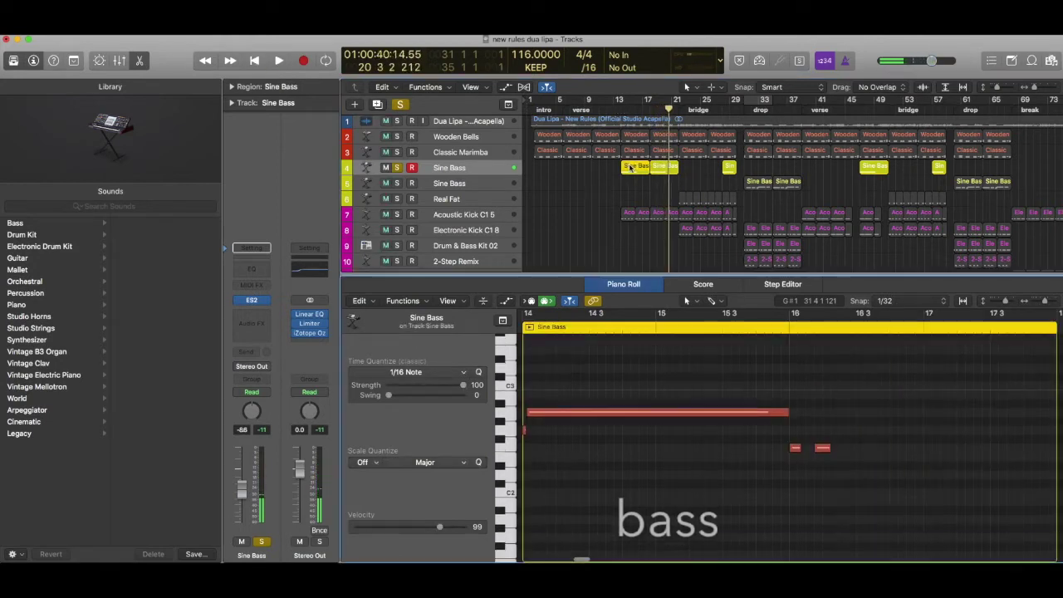
{"action": "scroll", "coordinate": [581, 394], "scroll_direction": "left", "scroll_amount": 3}
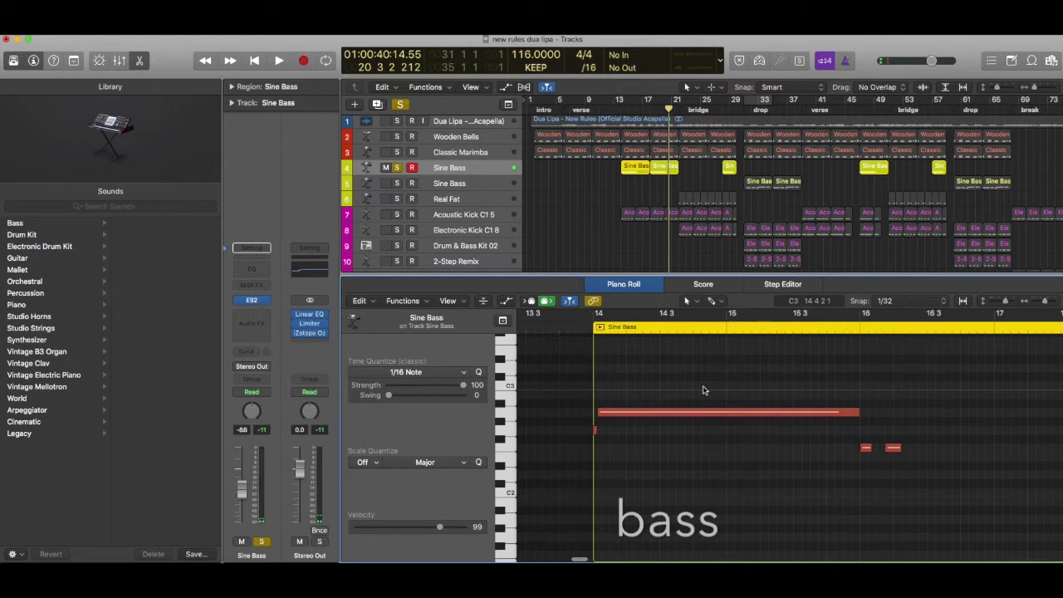
{"action": "scroll", "coordinate": [702, 390], "scroll_direction": "up", "scroll_amount": 5}
{"action": "scroll", "coordinate": [626, 372], "scroll_direction": "left", "scroll_amount": 1}
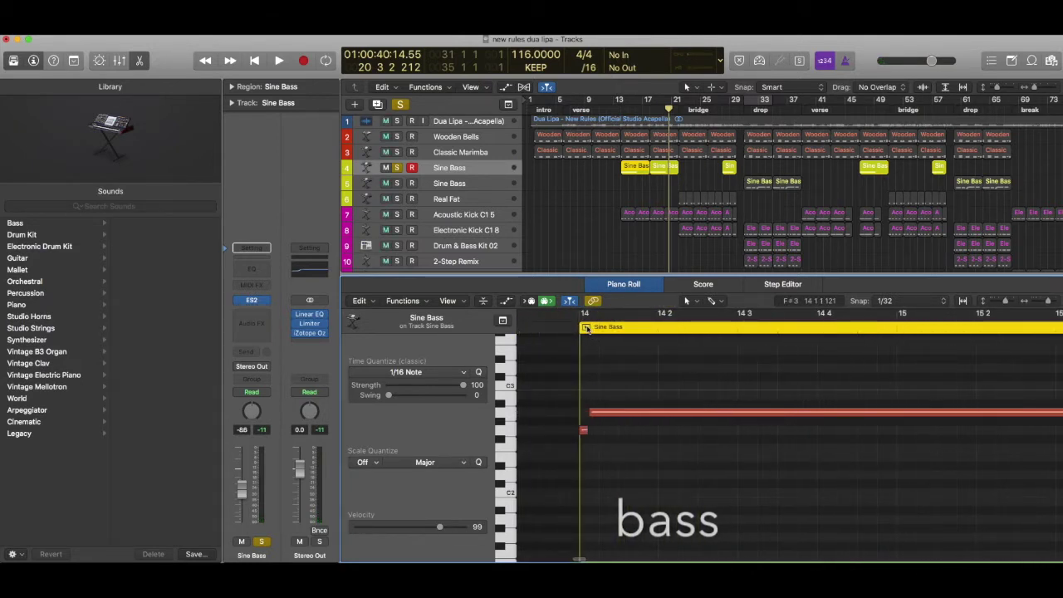
Step: Loop playback over the first Sine Bass region from bar 14, follow its notes through bar 16, and stop
{"action": "left_click", "coordinate": [587, 328]}
{"action": "scroll", "coordinate": [720, 375], "scroll_direction": "right", "scroll_amount": 10}
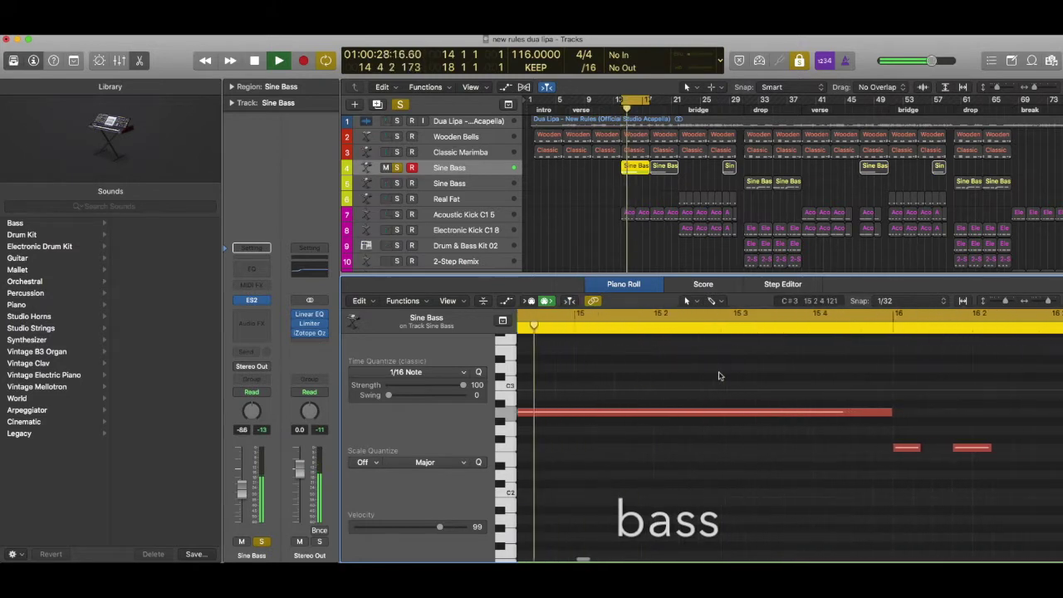
{"action": "scroll", "coordinate": [719, 375], "scroll_direction": "right", "scroll_amount": 5}
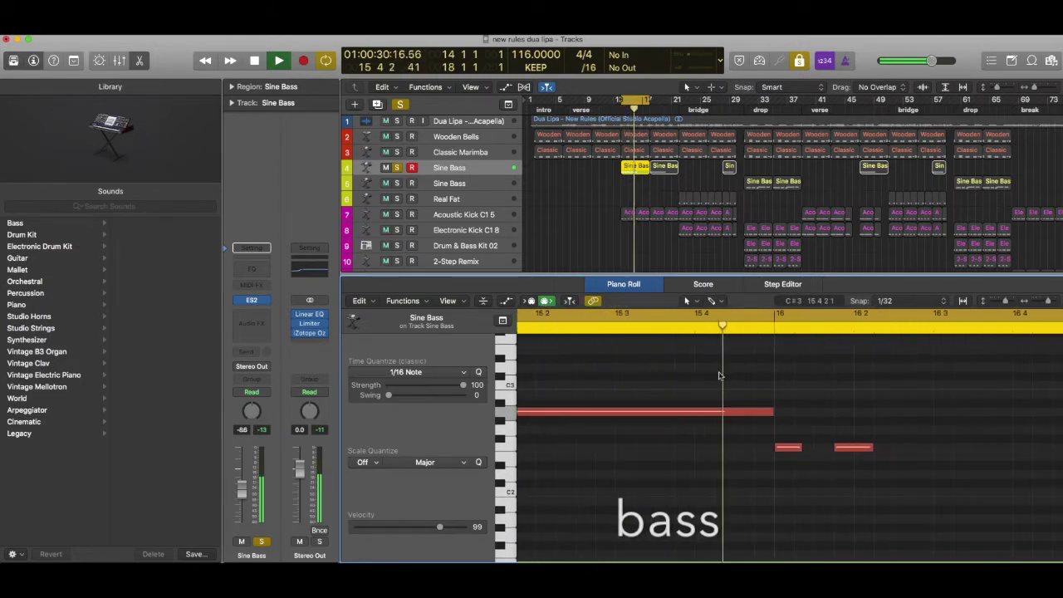
{"action": "key", "text": "space"}
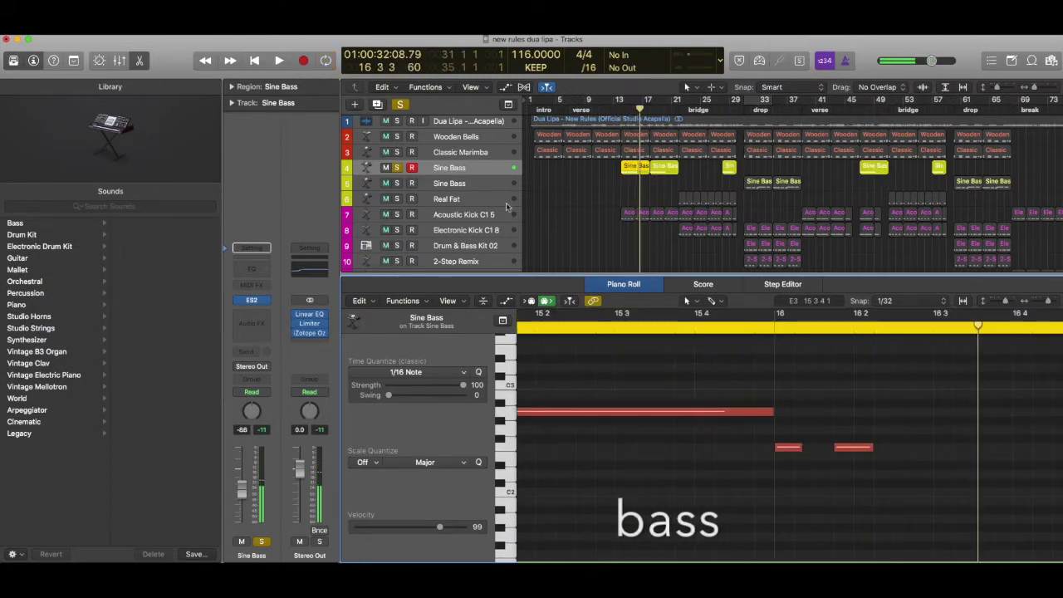
Step: Examine the first Sine Bass track's ES2 instrument and its Sine Bass preset among the Synth Bass presets
{"action": "left_click", "coordinate": [253, 301]}
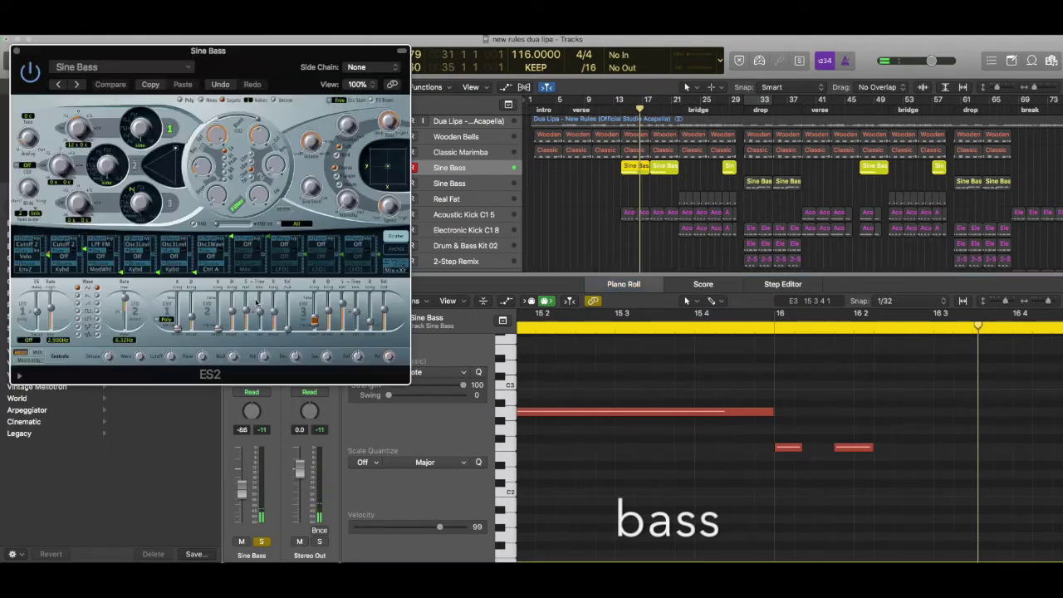
{"action": "left_click", "coordinate": [141, 73]}
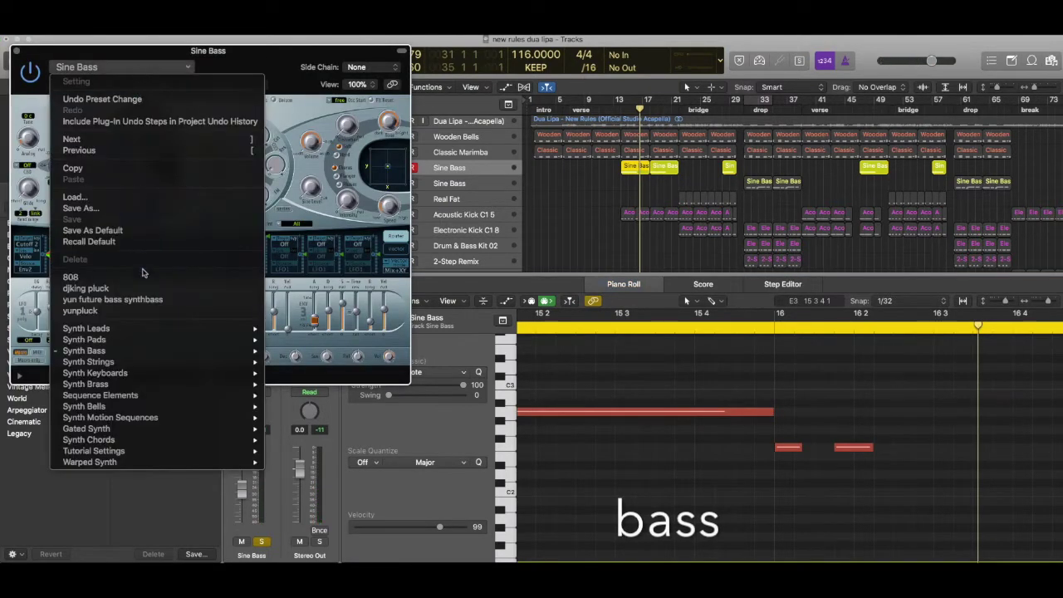
{"action": "mouse_move", "coordinate": [143, 356]}
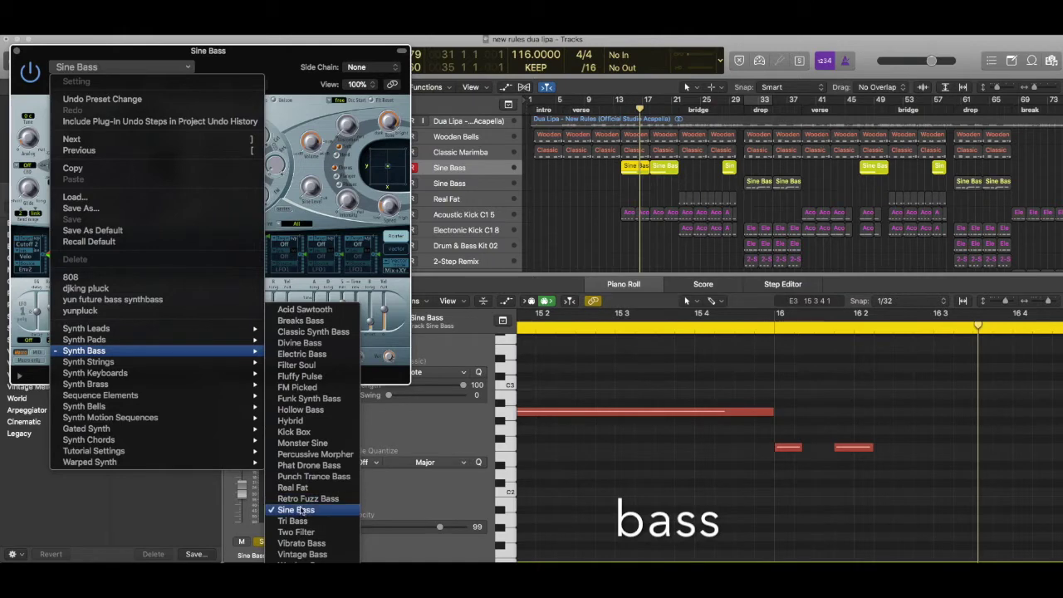
{"action": "left_click", "coordinate": [258, 60]}
{"action": "left_click", "coordinate": [16, 52]}
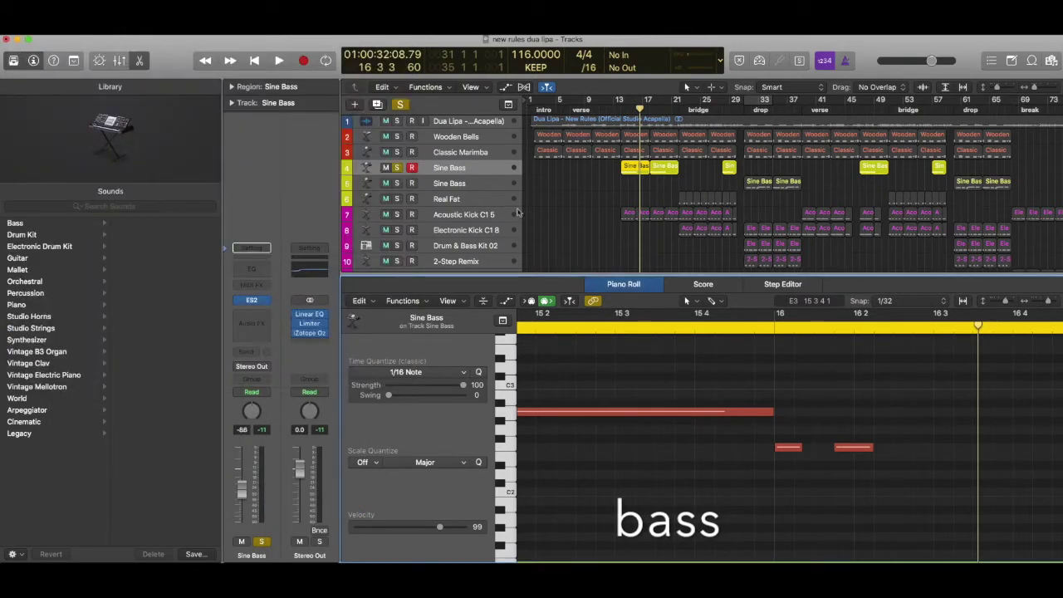
Step: Select the second Sine Bass track and solo it instead of the first one
{"action": "left_click", "coordinate": [471, 184]}
{"action": "left_click", "coordinate": [397, 168]}
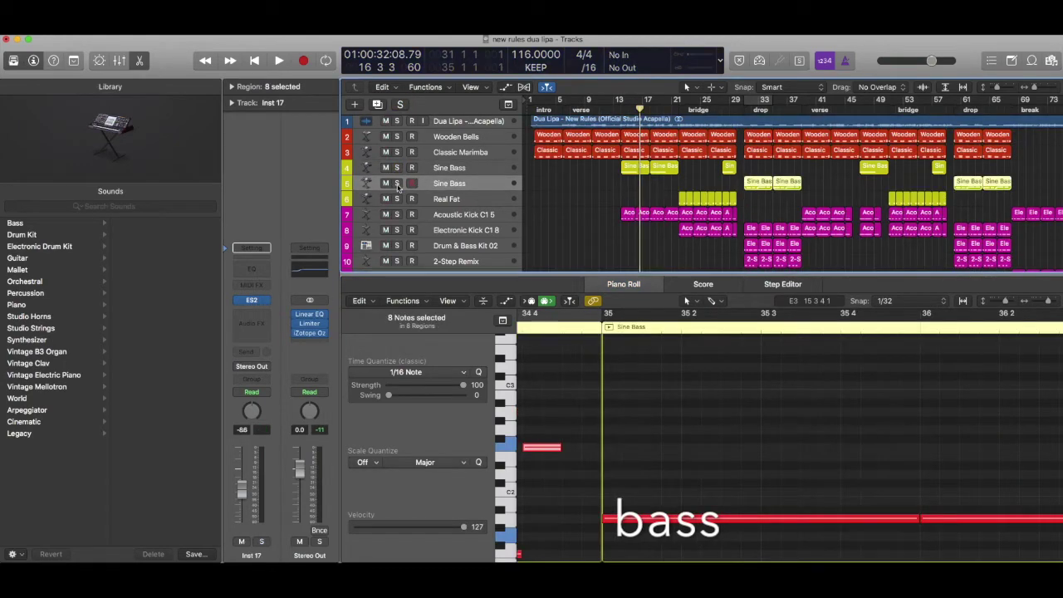
{"action": "left_click", "coordinate": [397, 184]}
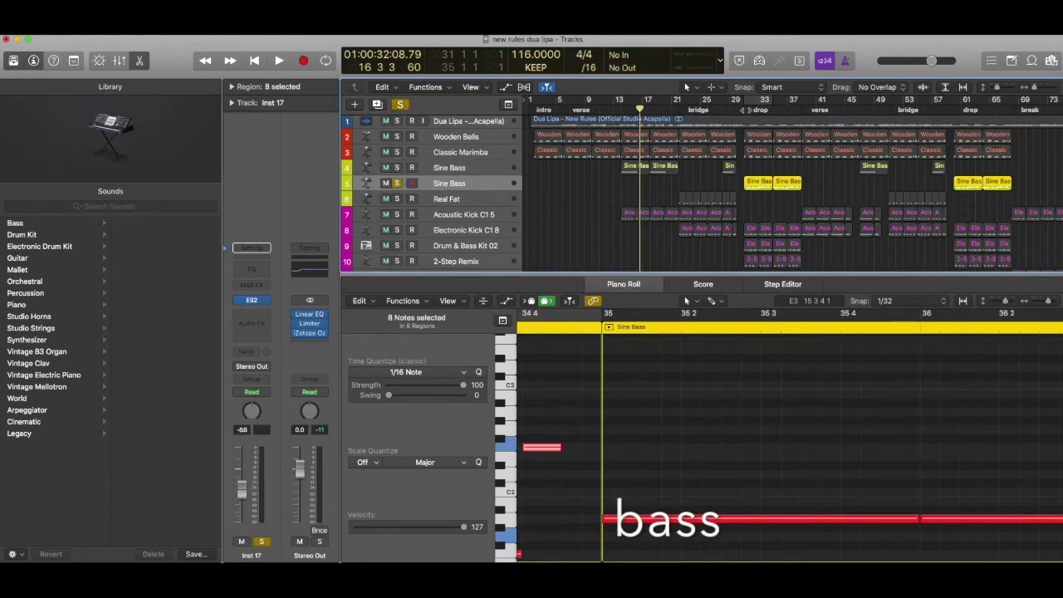
Step: Play the second Sine Bass part from the drop at bar 31, inspect its notes, and stop in bar 35
{"action": "scroll", "coordinate": [788, 432], "scroll_direction": "left", "scroll_amount": 5}
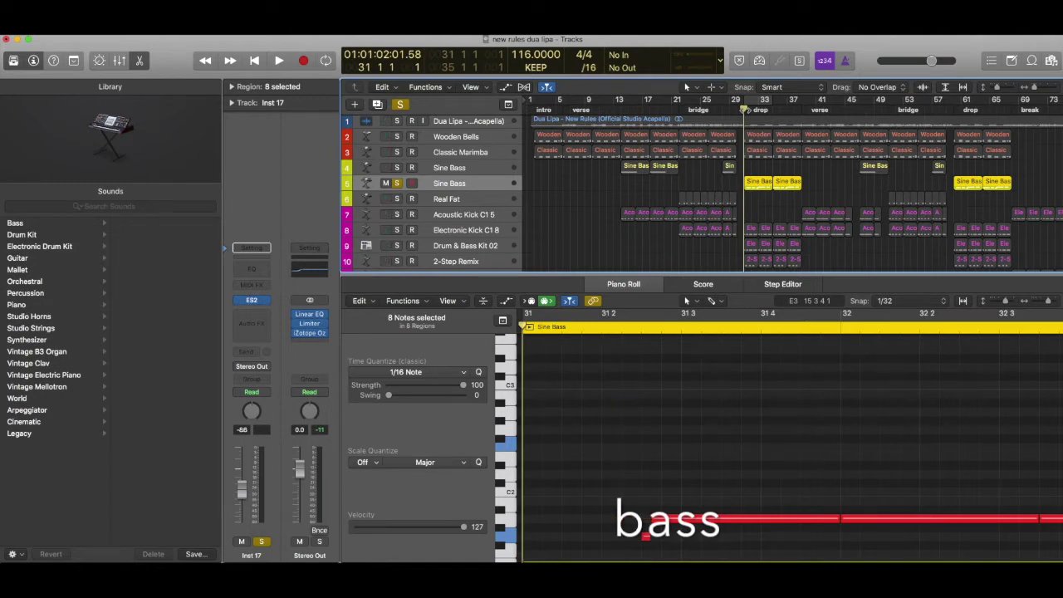
{"action": "key", "text": "space"}
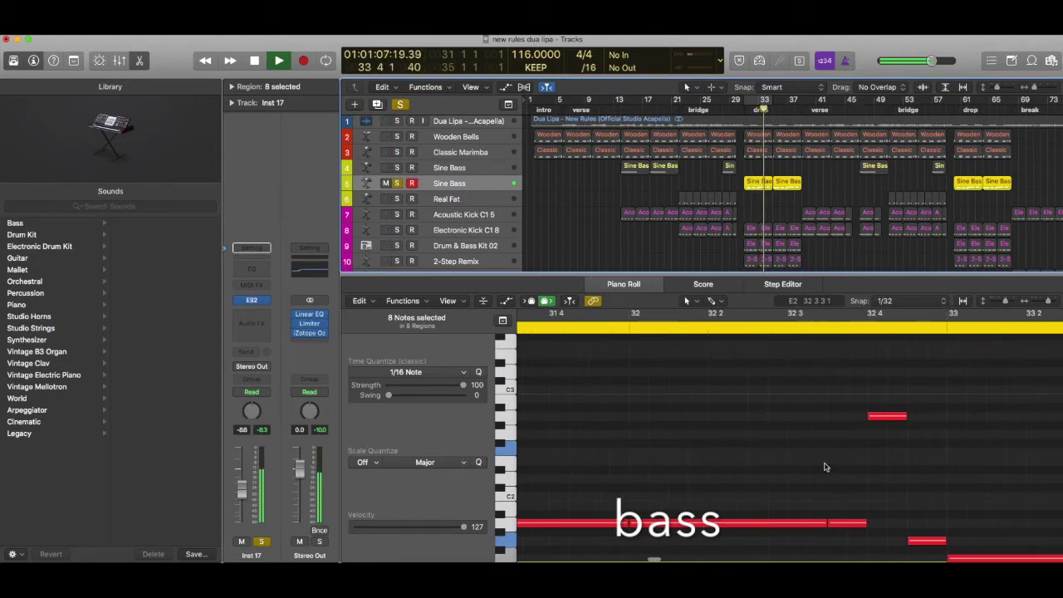
{"action": "scroll", "coordinate": [819, 463], "scroll_direction": "down", "scroll_amount": 5}
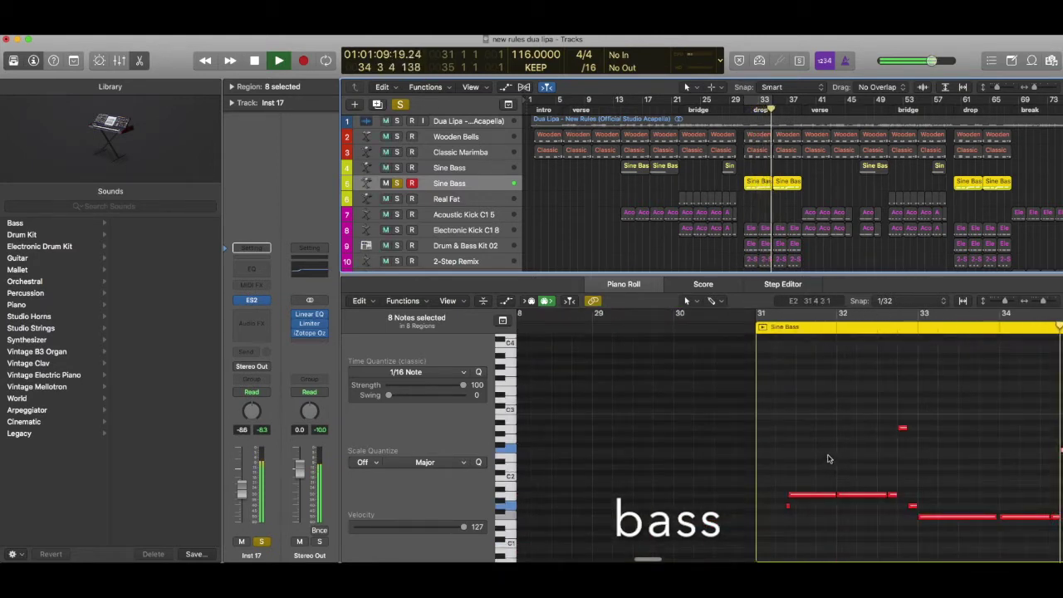
{"action": "scroll", "coordinate": [828, 458], "scroll_direction": "right", "scroll_amount": 4}
{"action": "scroll", "coordinate": [828, 458], "scroll_direction": "left", "scroll_amount": 1}
{"action": "key", "text": "space"}
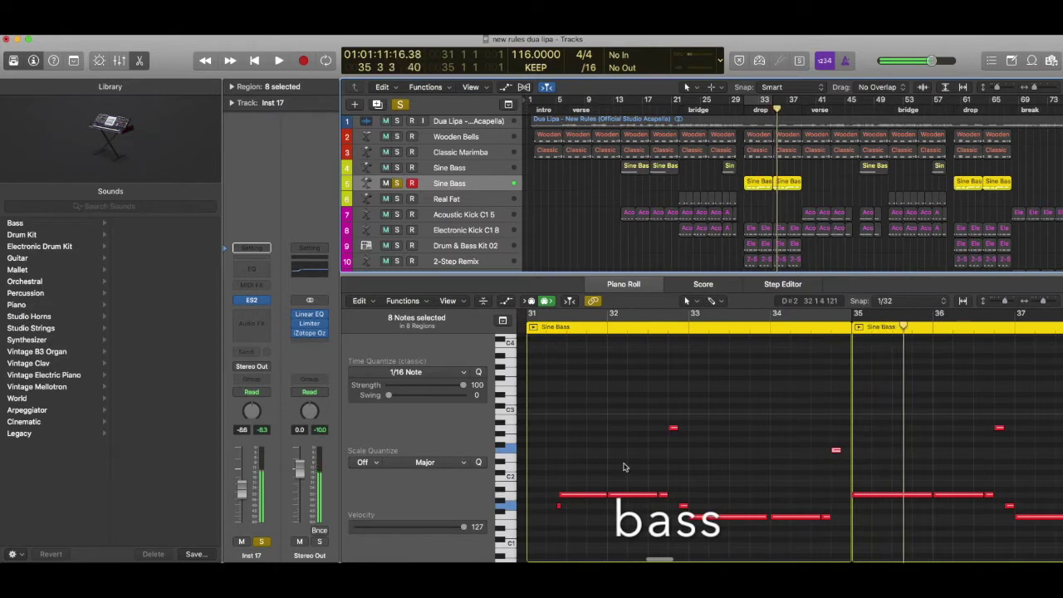
Step: Loop playback over the second Sine Bass track's first region, bars 31 to 35, and stop after one pass
{"action": "left_click", "coordinate": [589, 496]}
{"action": "left_click", "coordinate": [567, 328]}
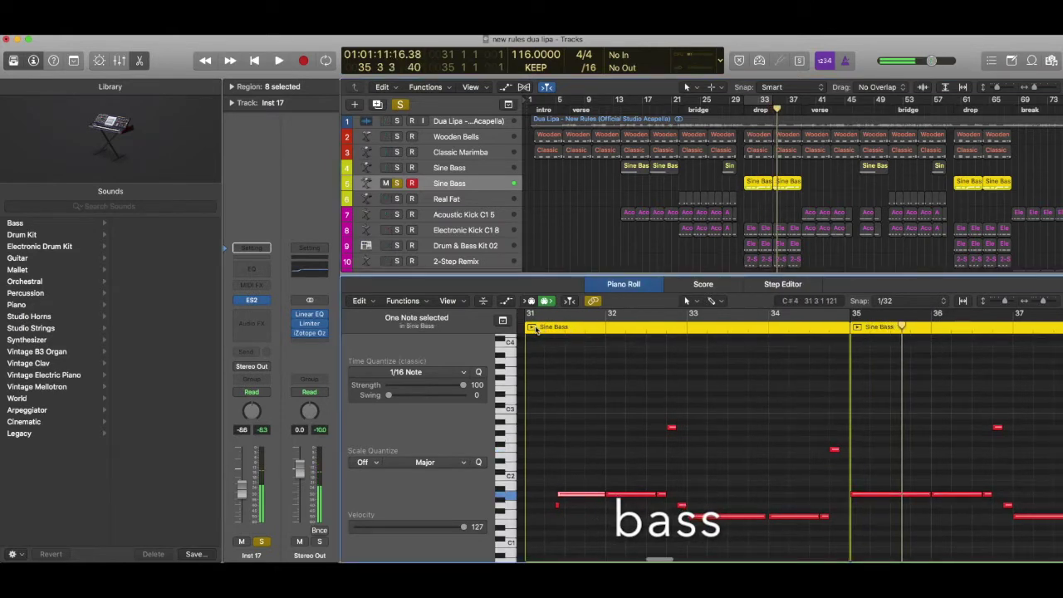
{"action": "key", "text": "space"}
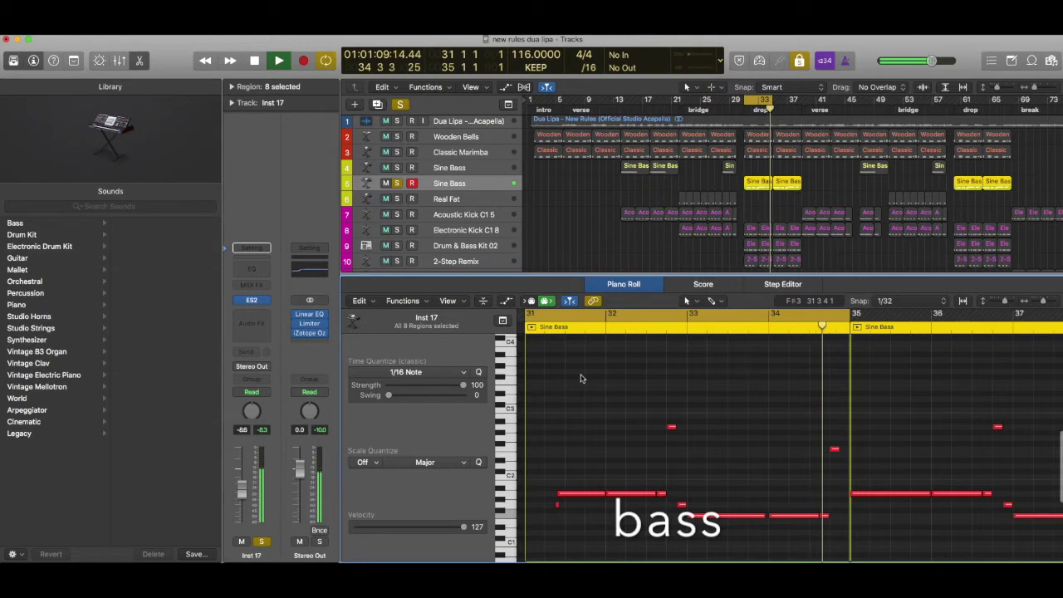
{"action": "key", "text": "space"}
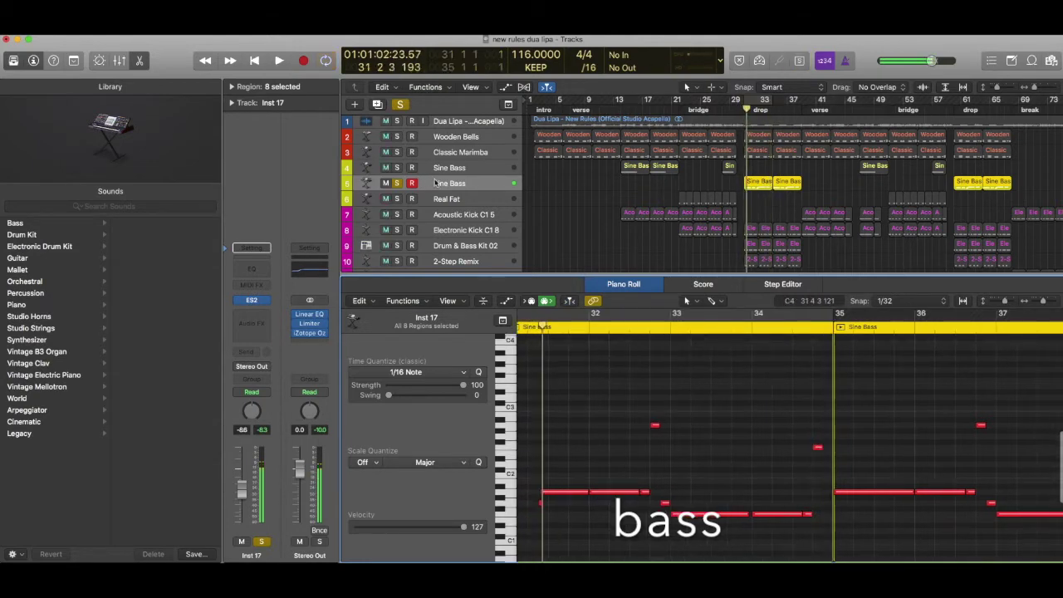
Step: Examine the second Sine Bass track's ES2 instrument and locate its Sine Bass preset among the Synth Bass presets
{"action": "left_click", "coordinate": [253, 301]}
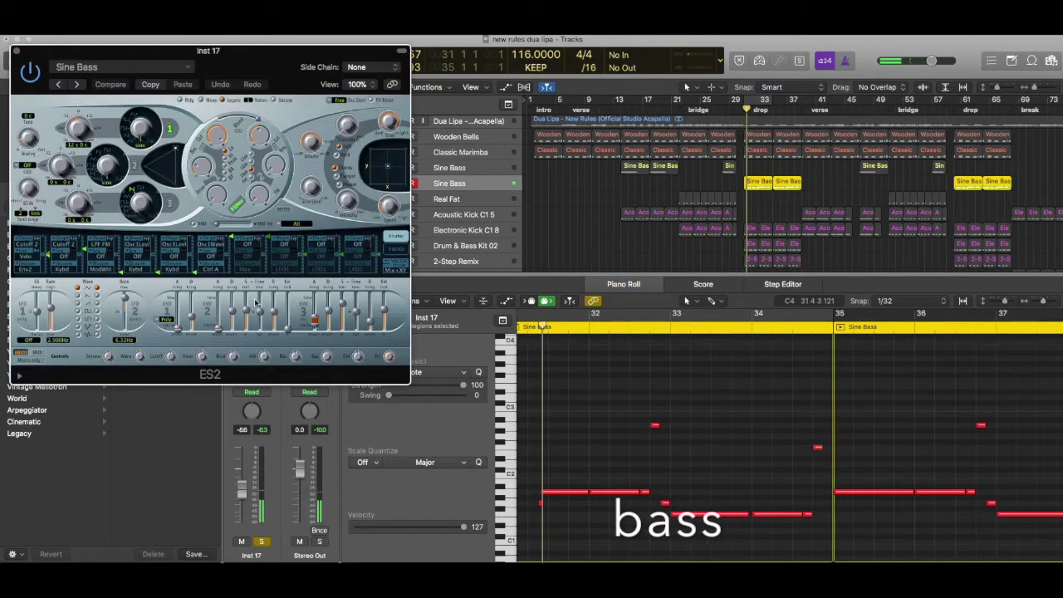
{"action": "left_click", "coordinate": [120, 66]}
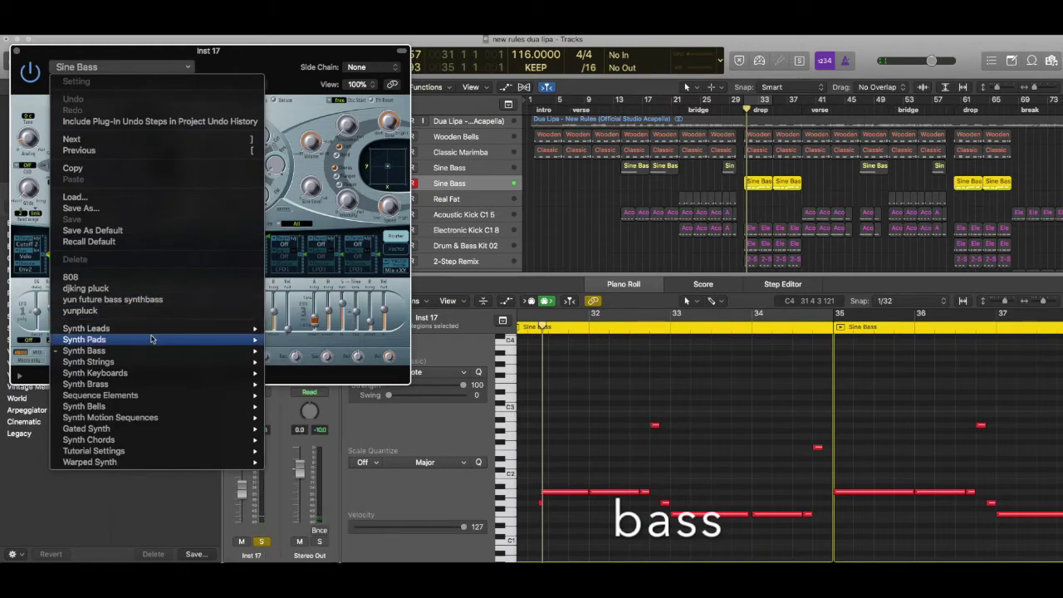
{"action": "mouse_move", "coordinate": [151, 350]}
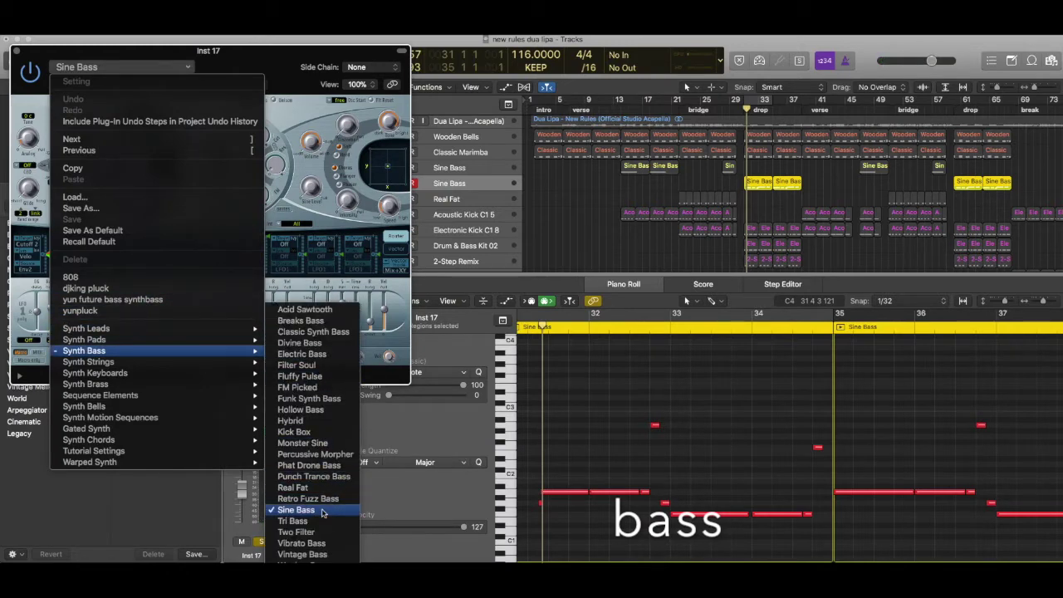
{"action": "left_click", "coordinate": [60, 52]}
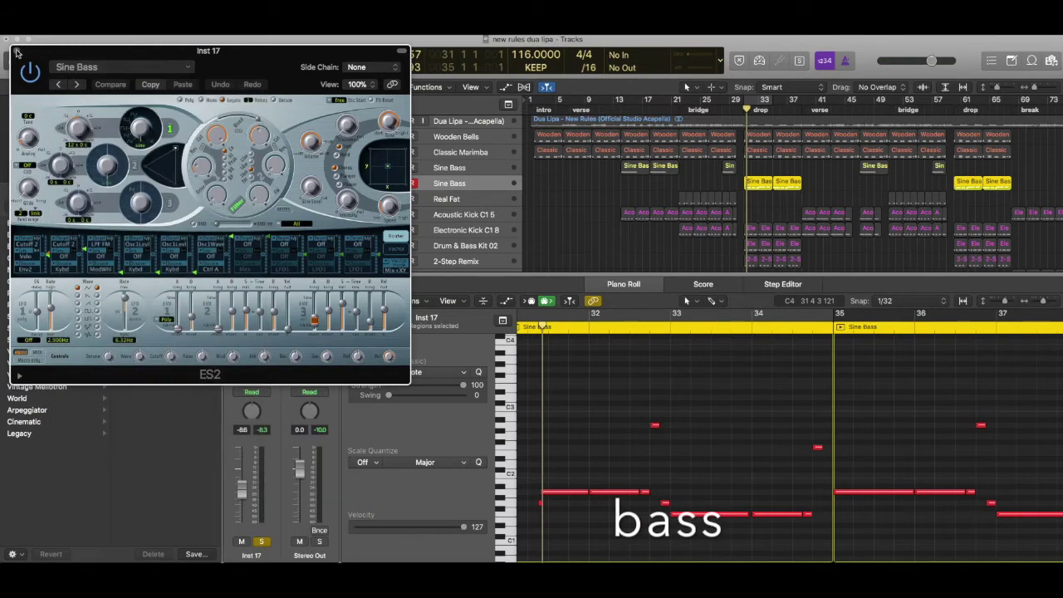
{"action": "left_click", "coordinate": [17, 52]}
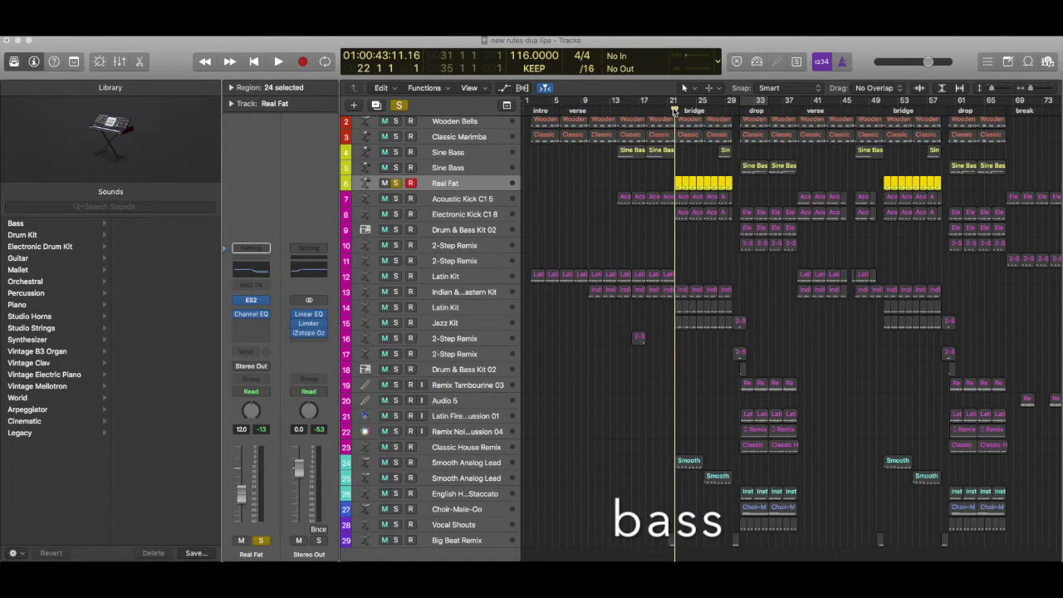
Step: Play the Real Fat bass part from bar 22 and audition its regions at bars 22, 23, 24 and 25 individually in the Piano Roll
{"action": "key", "text": "space"}
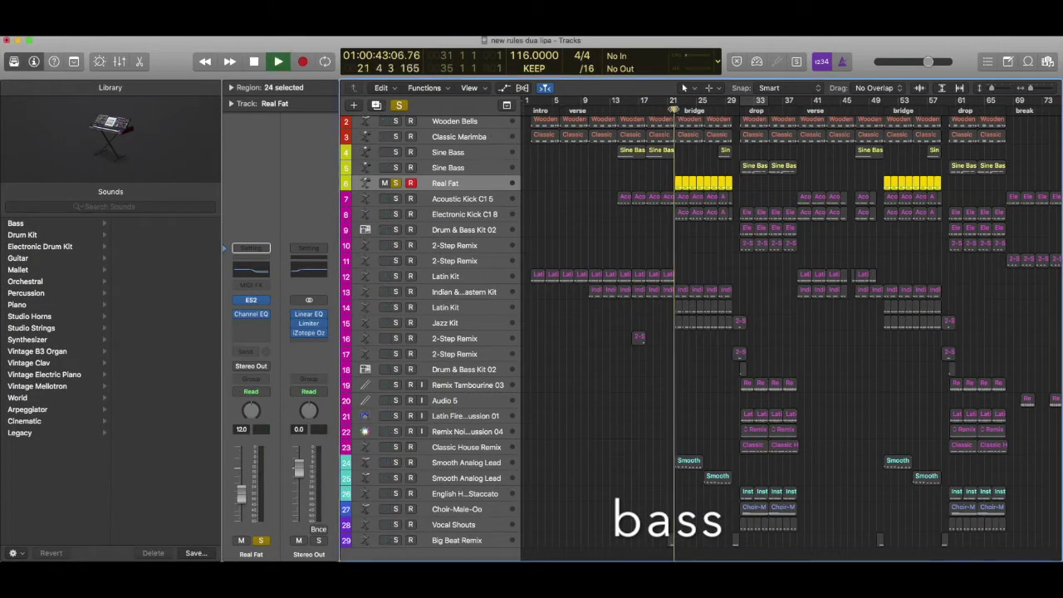
{"action": "double_click", "coordinate": [679, 186]}
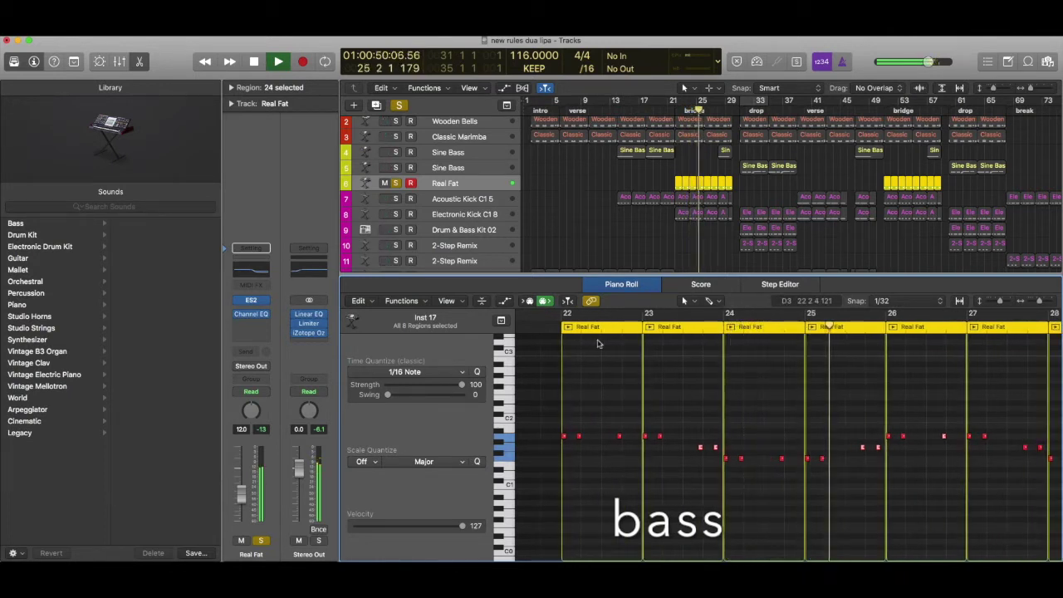
{"action": "left_click", "coordinate": [568, 328]}
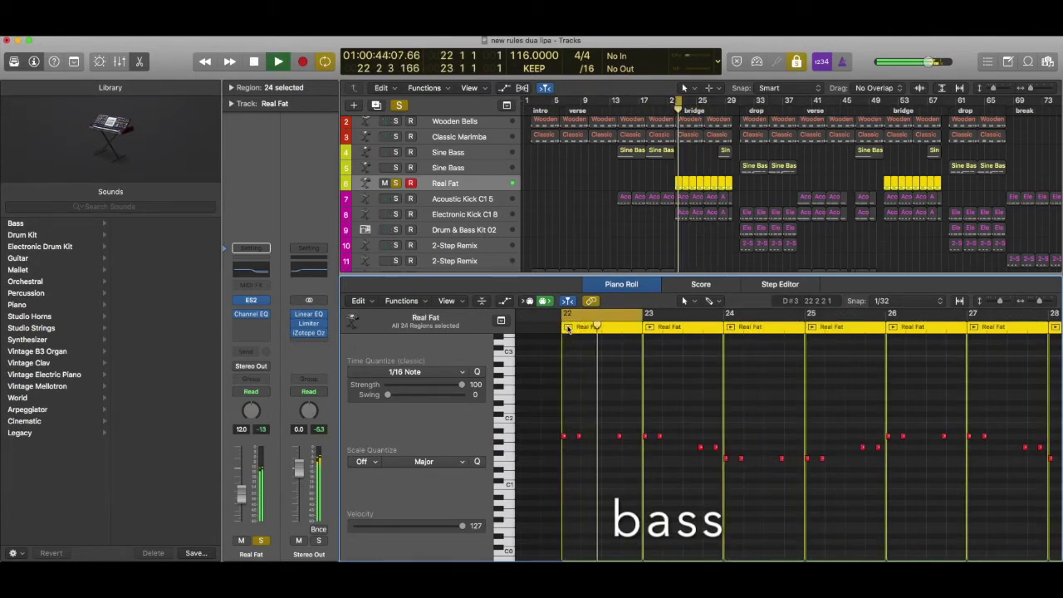
{"action": "left_click", "coordinate": [650, 328]}
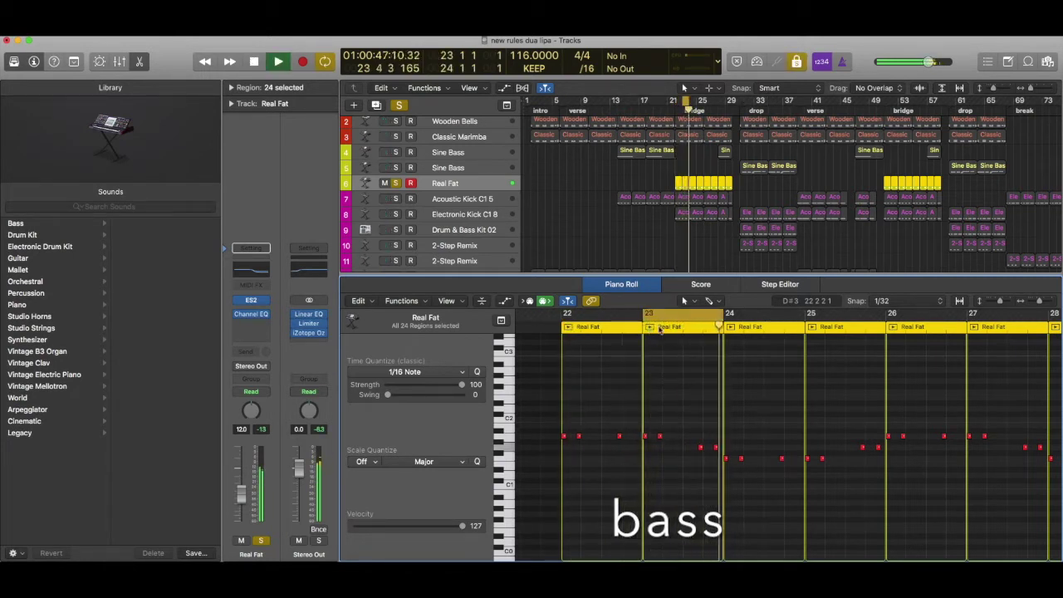
{"action": "left_click", "coordinate": [650, 328]}
{"action": "left_click", "coordinate": [731, 328]}
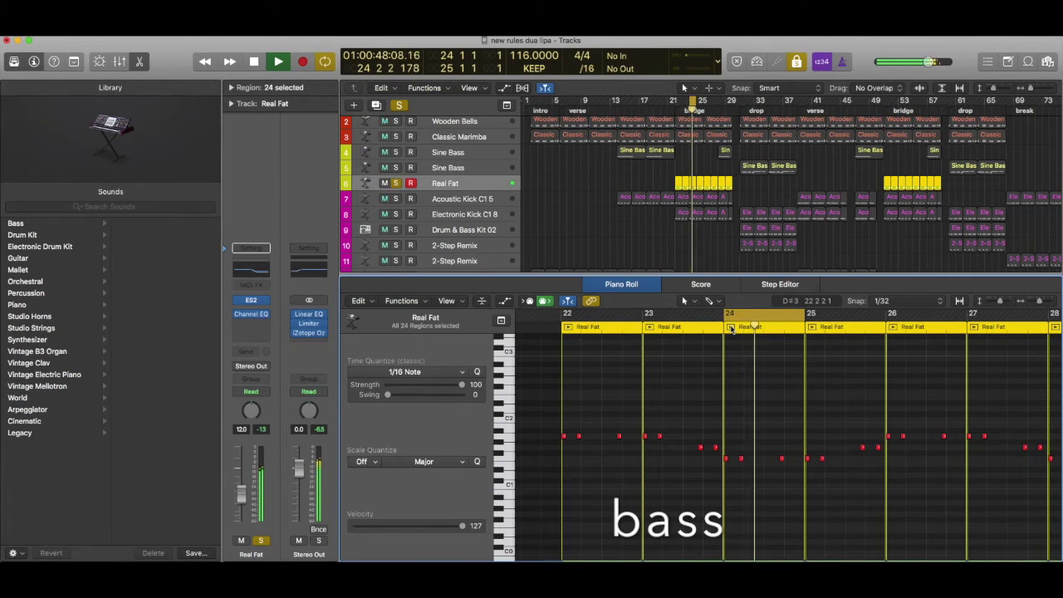
{"action": "left_click", "coordinate": [811, 328]}
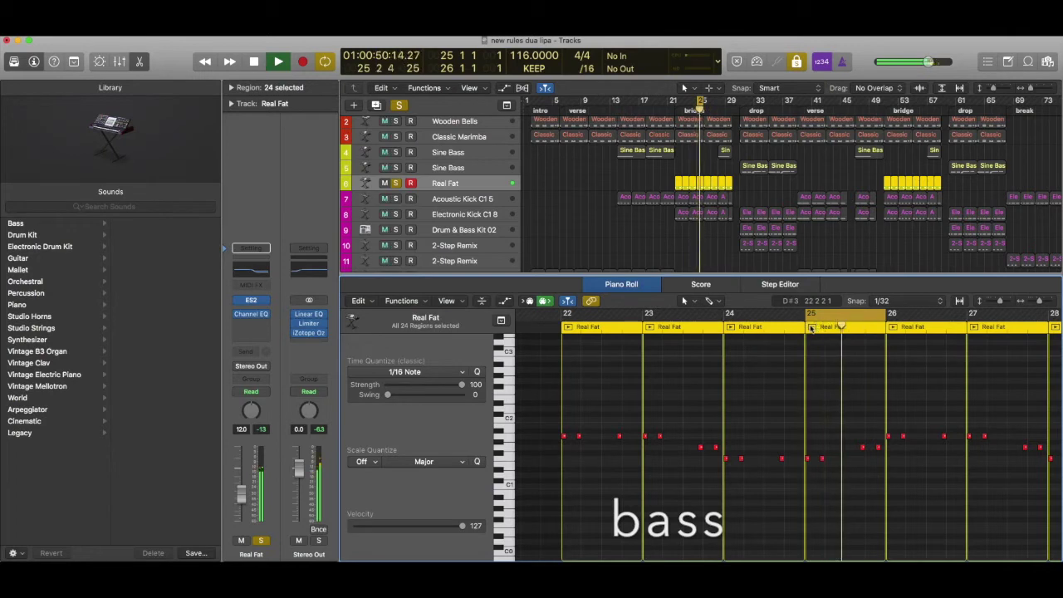
{"action": "left_click", "coordinate": [812, 328]}
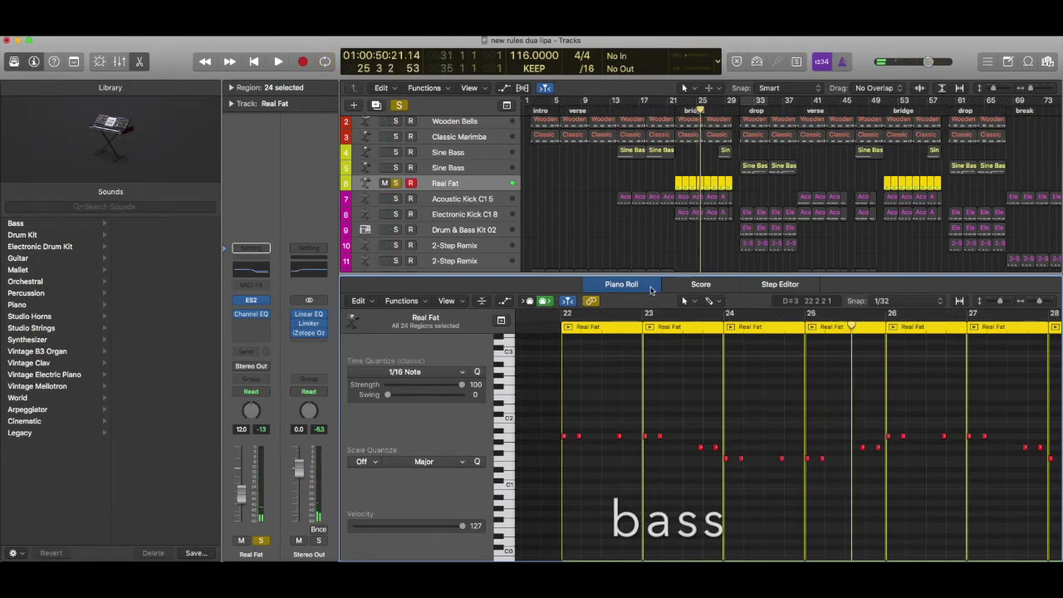
{"action": "left_click", "coordinate": [651, 286]}
Step: Examine the Real Fat track's ES2 instrument and locate its Real Fat preset among the Synth Bass presets
{"action": "left_click", "coordinate": [252, 300]}
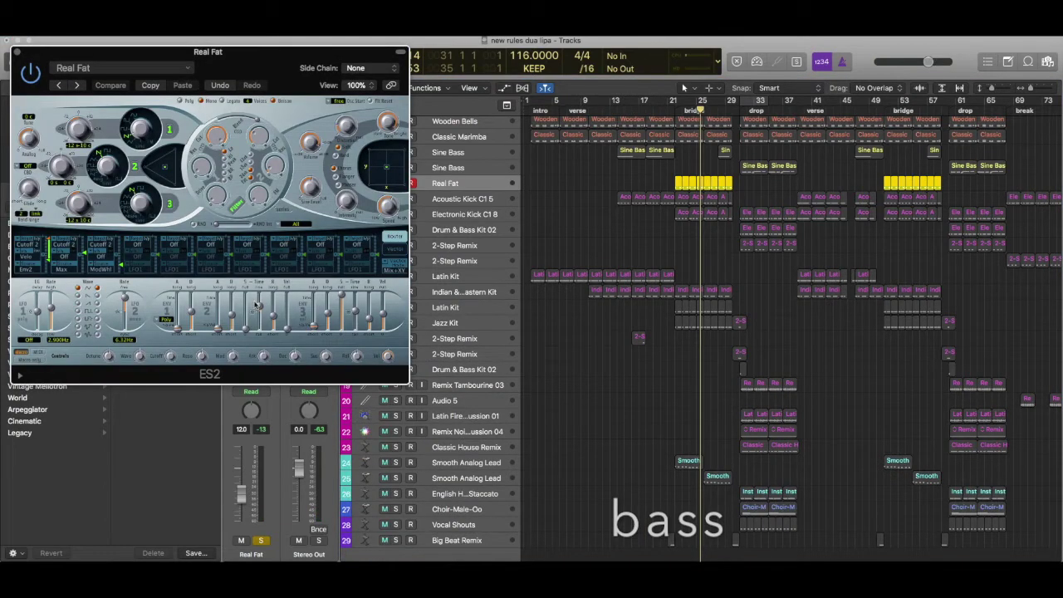
{"action": "left_click", "coordinate": [81, 68]}
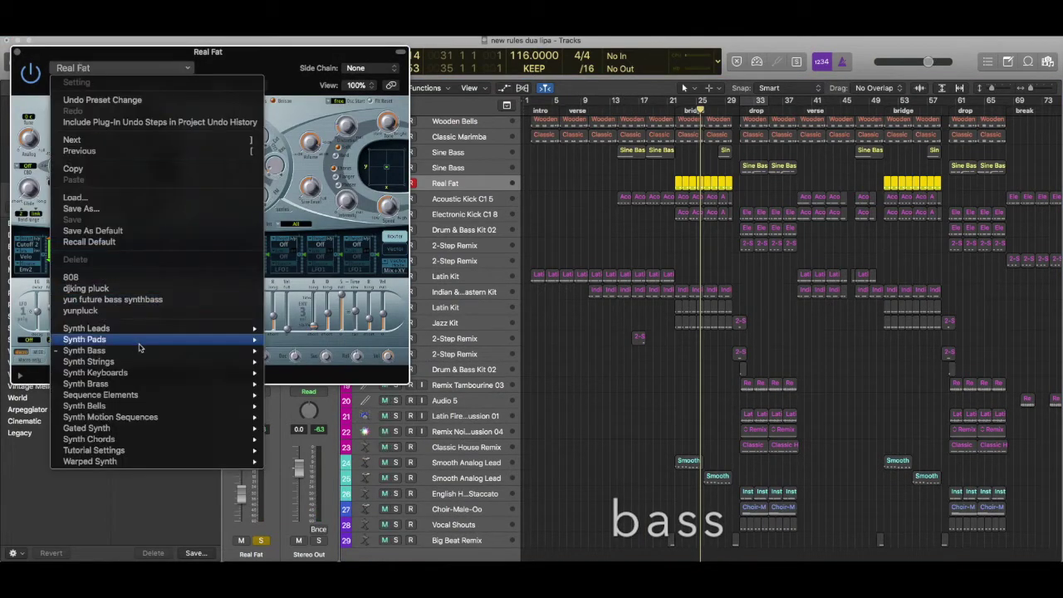
{"action": "mouse_move", "coordinate": [137, 355]}
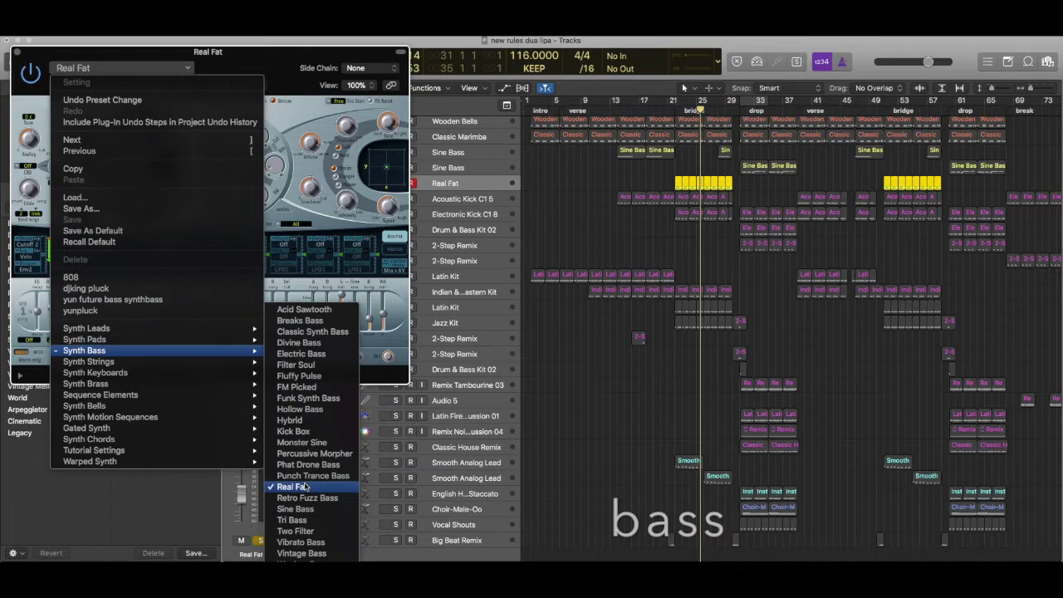
{"action": "left_click", "coordinate": [17, 53]}
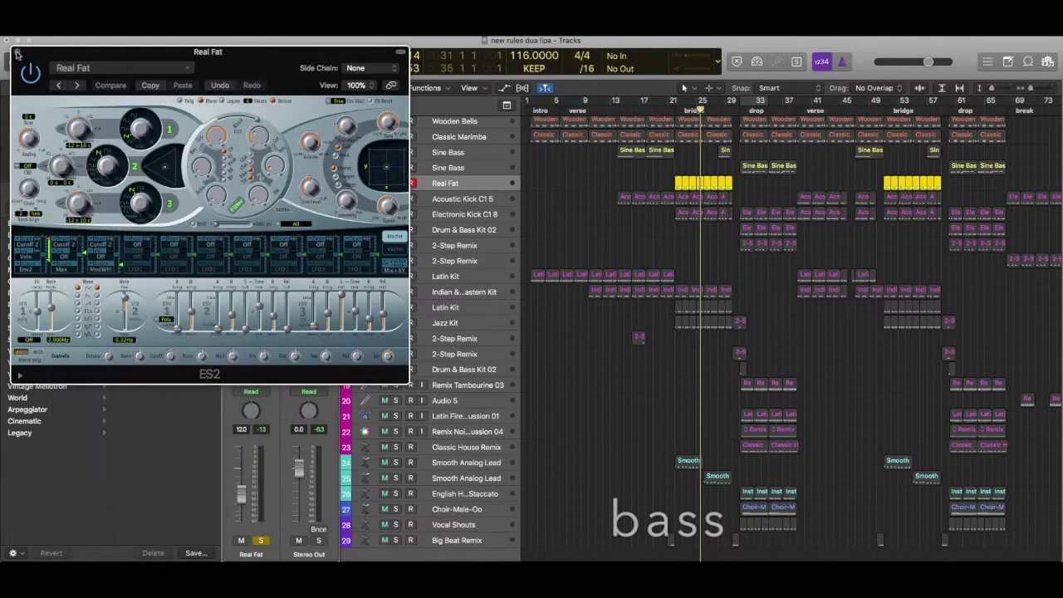
{"action": "left_click", "coordinate": [17, 52]}
Step: Inspect the Channel EQ curve on the Real Fat track while playing the bridge from bar 22
{"action": "left_click", "coordinate": [258, 271]}
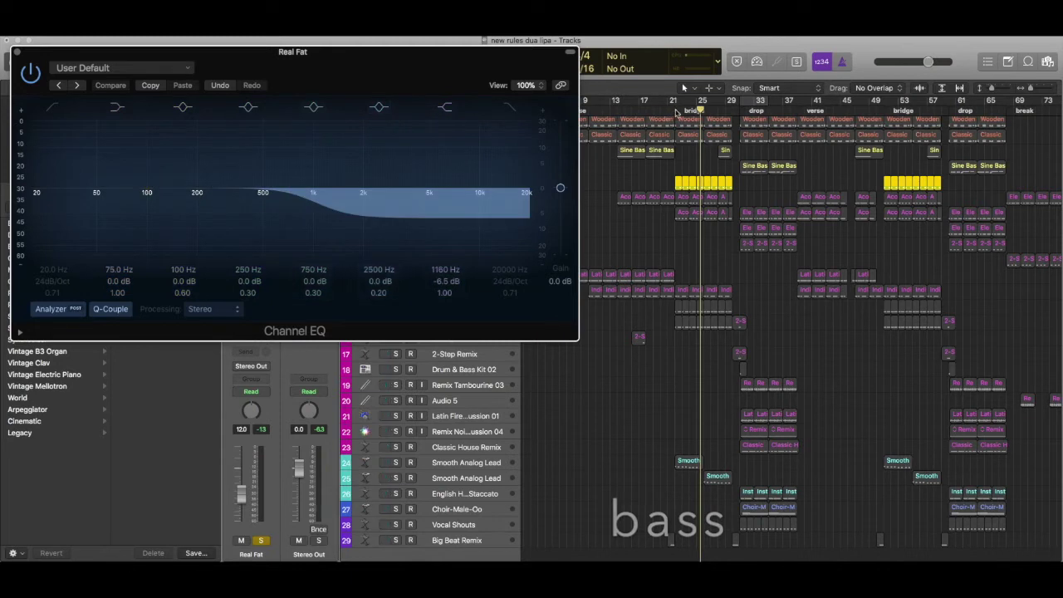
{"action": "left_click", "coordinate": [676, 110]}
{"action": "key", "text": "space"}
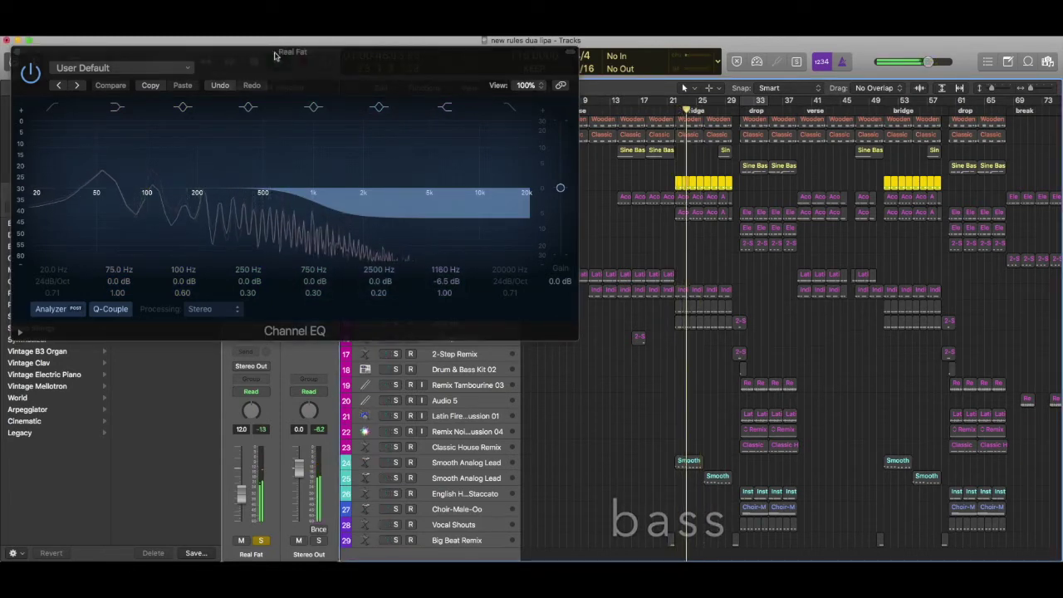
{"action": "left_click", "coordinate": [15, 52]}
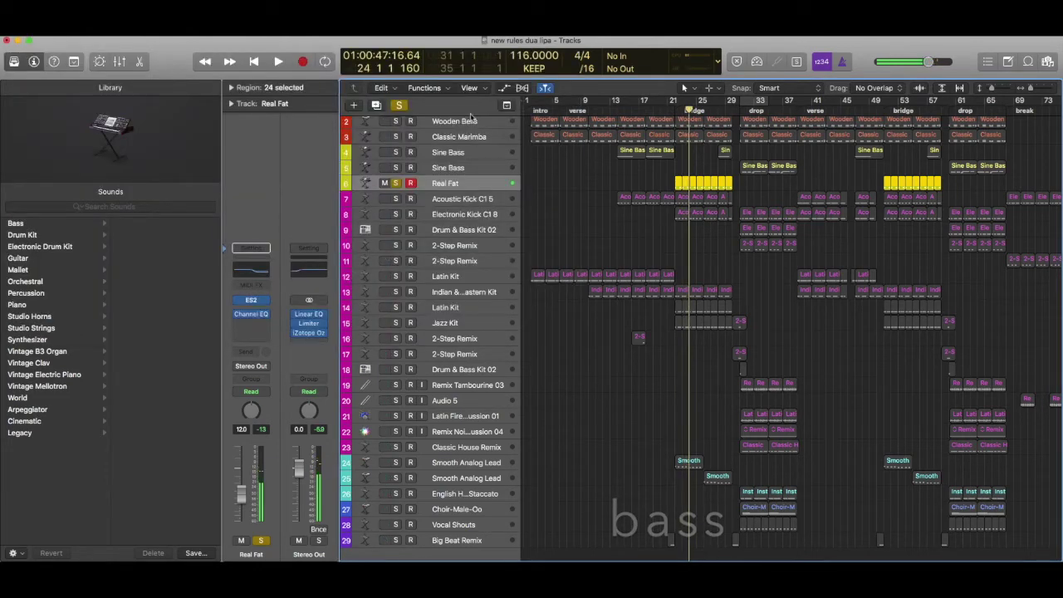
Step: Clear the solo from the Real Fat track
{"action": "scroll", "coordinate": [419, 129], "scroll_direction": "up", "scroll_amount": 2}
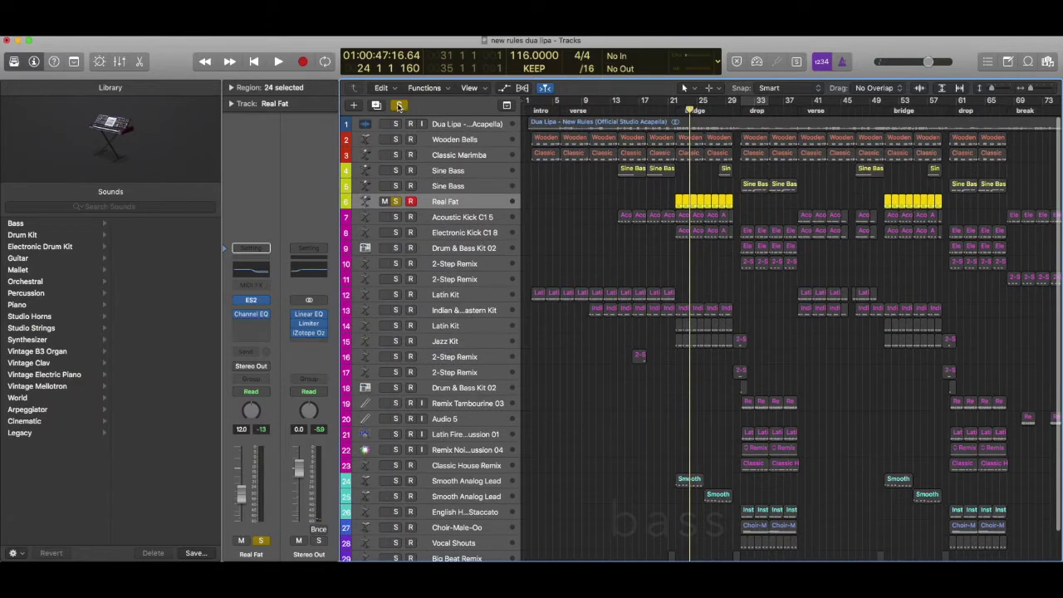
{"action": "left_click", "coordinate": [401, 106]}
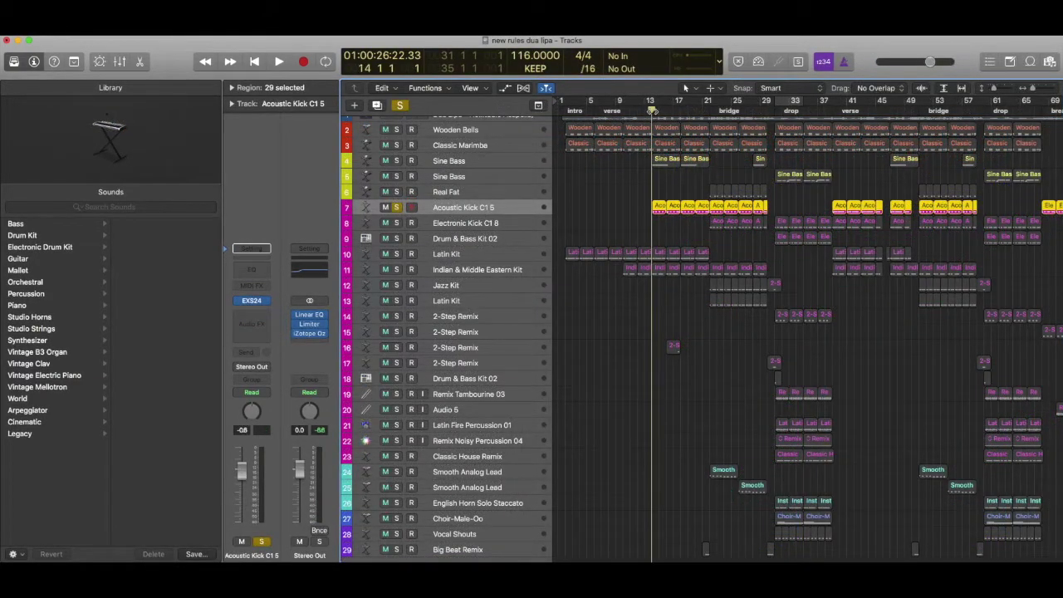
Step: Play the soloed Acoustic Kick C1 5 track from bar 14 and again from the bridge at bar 22, stopping in bar 25
{"action": "key", "text": "space"}
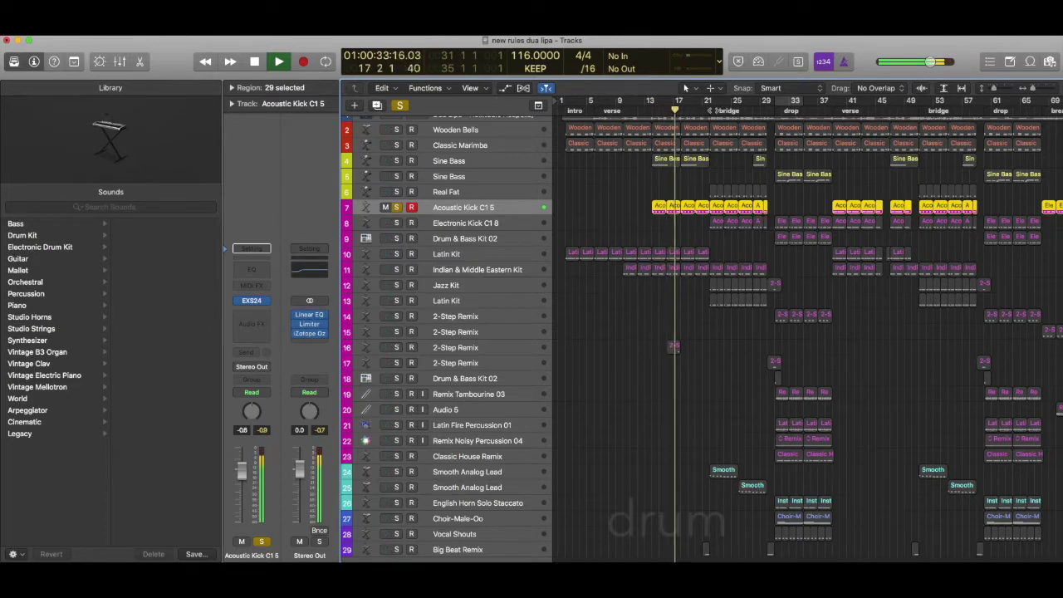
{"action": "key", "text": "space"}
{"action": "left_click", "coordinate": [713, 110]}
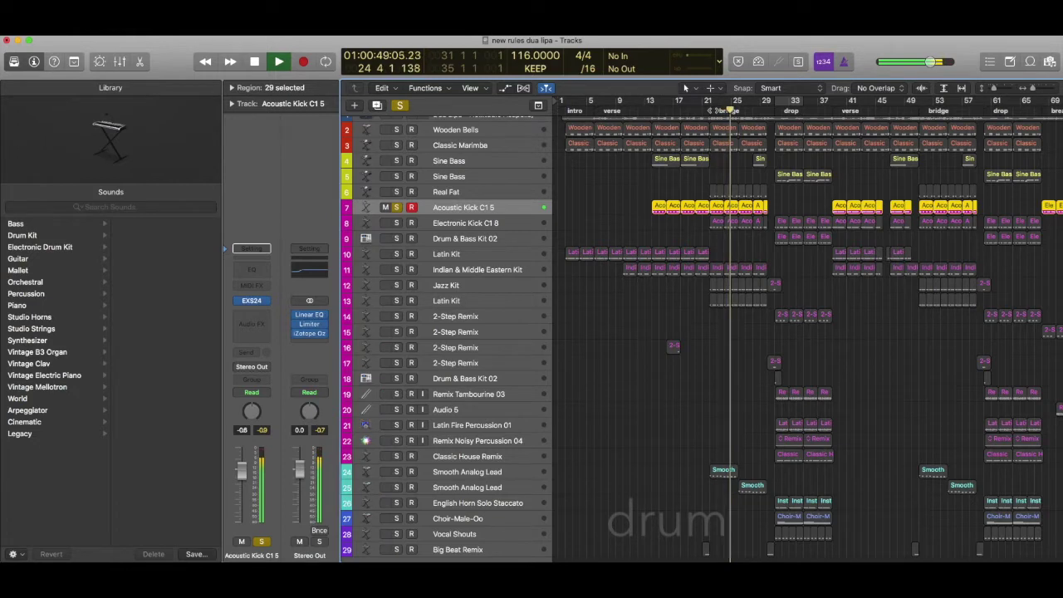
{"action": "key", "text": "space"}
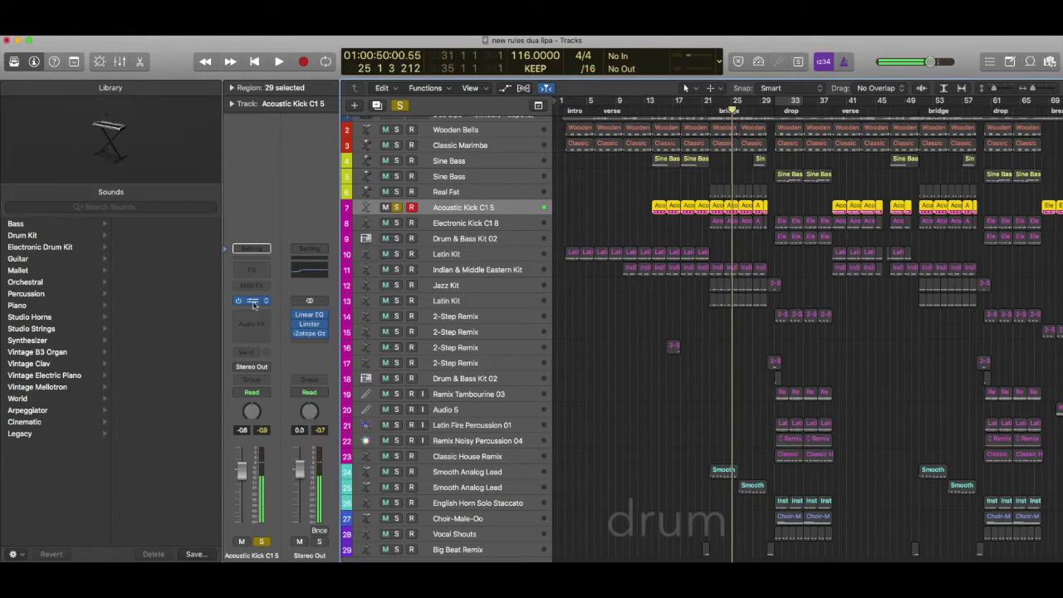
Step: Examine the kick track's EXS24 sampler and locate Acoustic Kick C1 5 among the Factory Drums & Percussion single acoustic kicks
{"action": "left_click", "coordinate": [254, 303]}
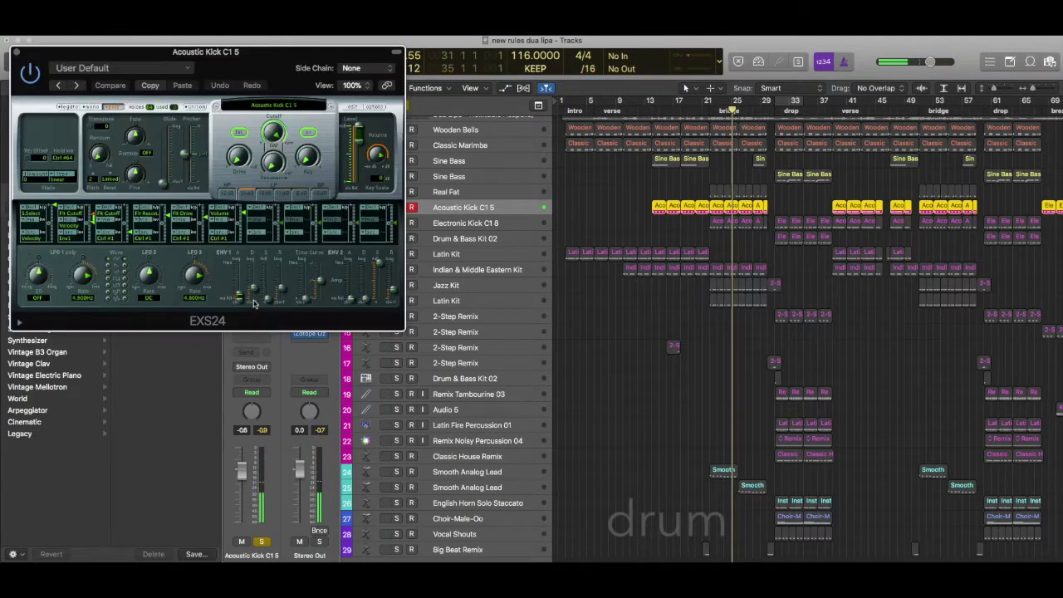
{"action": "left_click", "coordinate": [273, 104]}
{"action": "mouse_move", "coordinate": [280, 309]}
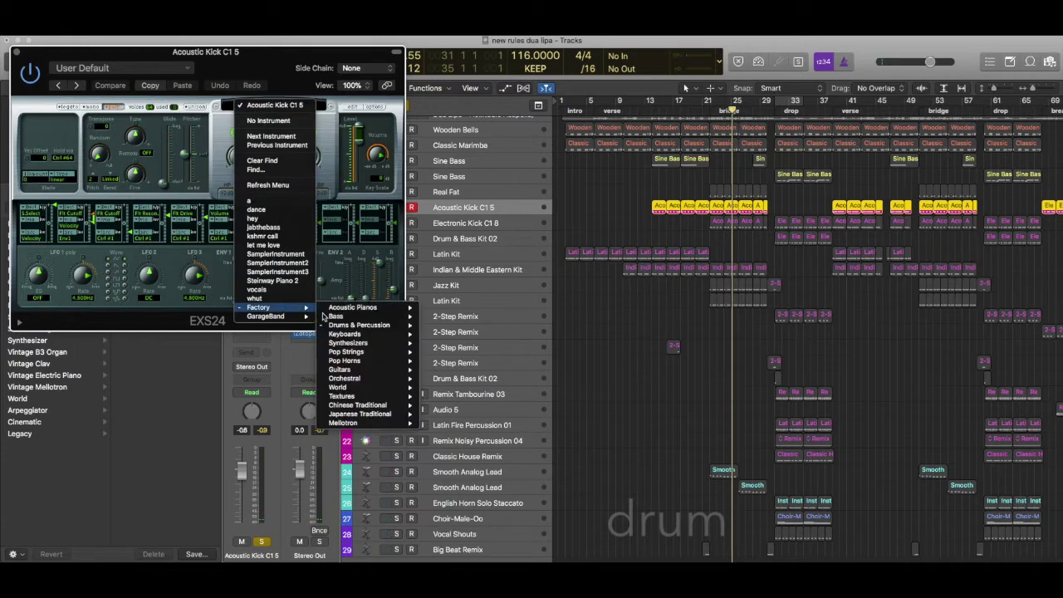
{"action": "mouse_move", "coordinate": [359, 324]}
{"action": "mouse_move", "coordinate": [459, 348]}
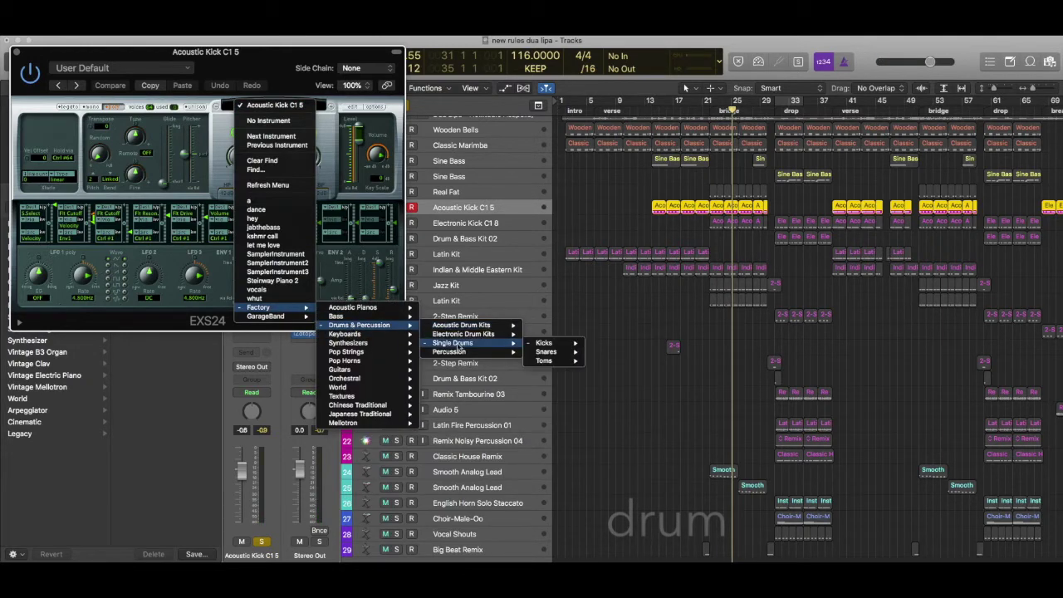
{"action": "mouse_move", "coordinate": [543, 345]}
{"action": "mouse_move", "coordinate": [616, 347]}
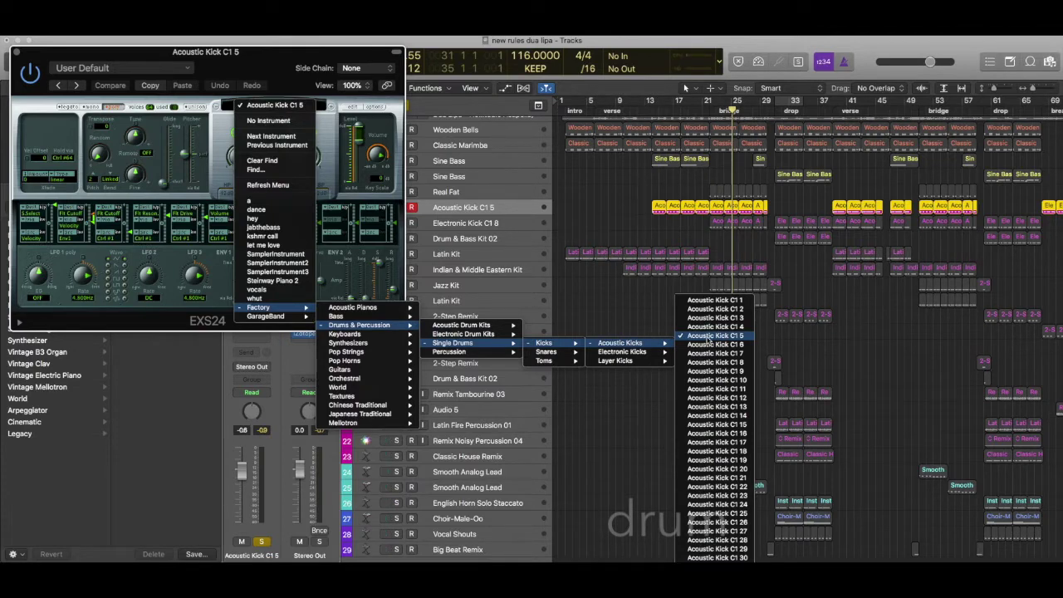
{"action": "left_click", "coordinate": [42, 56]}
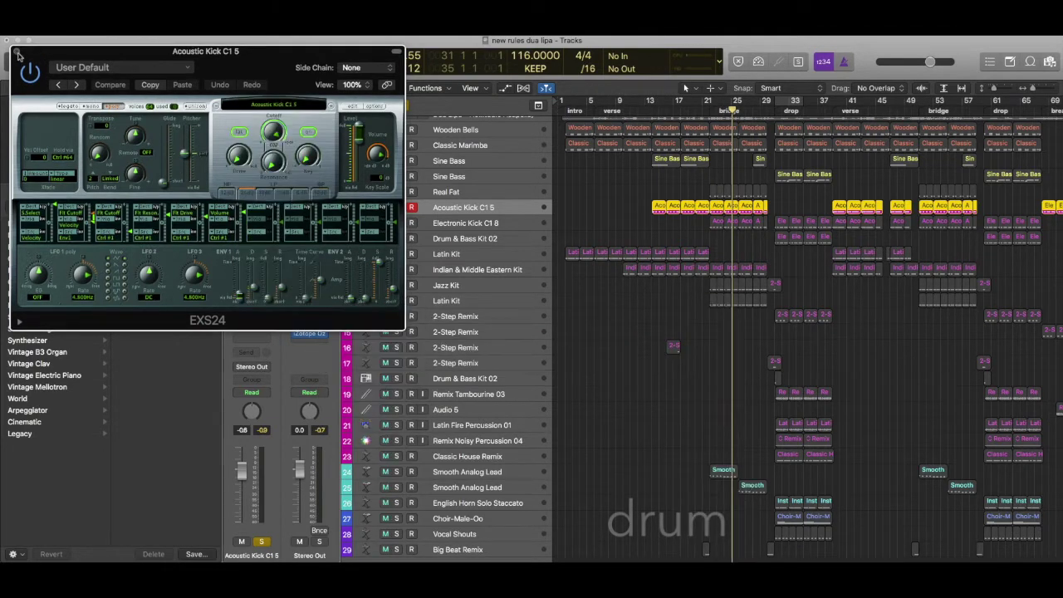
{"action": "left_click", "coordinate": [17, 53]}
Step: Select the first group of Acoustic Kick C1 5 regions, starting at bar 14, and inspect their notes in the Piano Roll
{"action": "left_click_drag", "start_coordinate": [769, 212], "coordinate": [772, 215]}
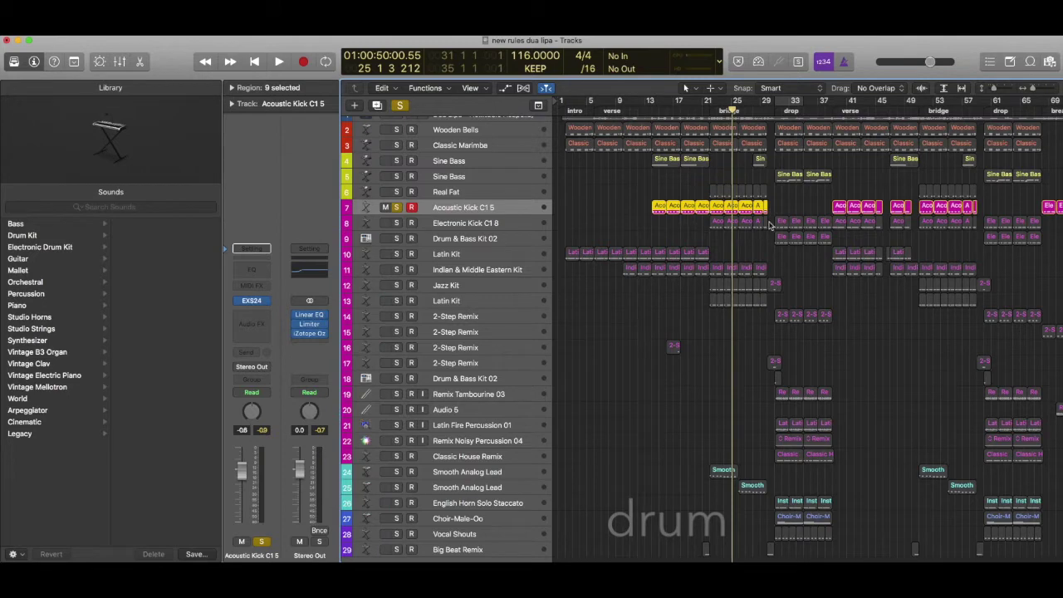
{"action": "key", "text": "p"}
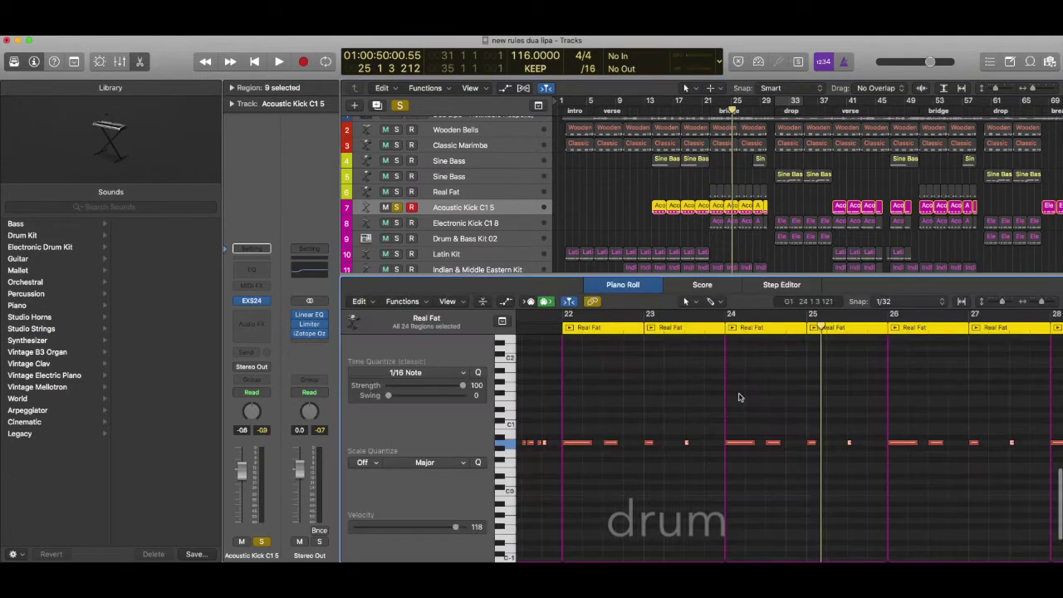
{"action": "scroll", "coordinate": [740, 401], "scroll_direction": "down", "scroll_amount": 5}
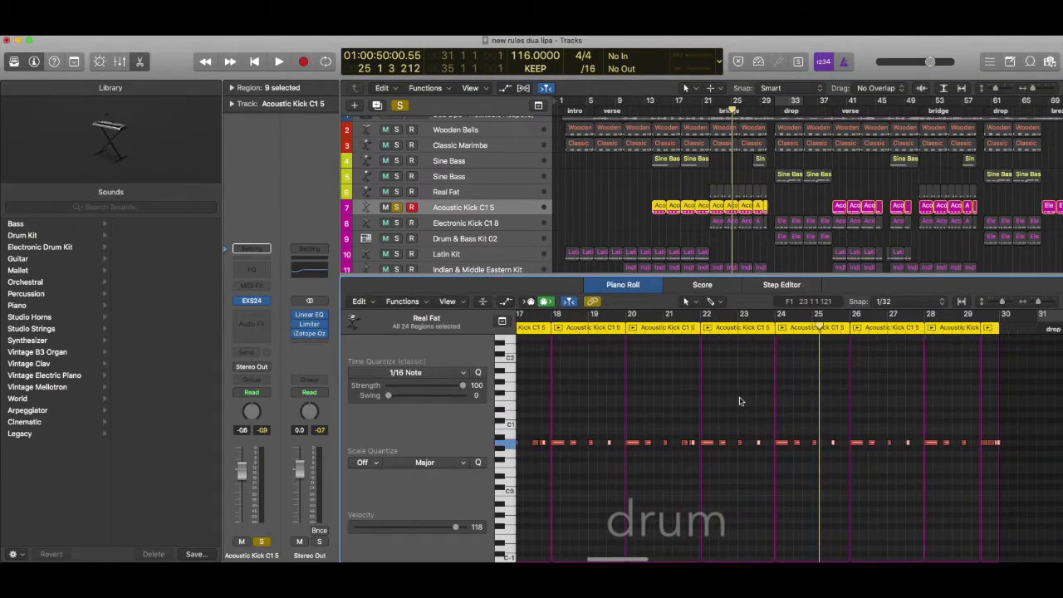
{"action": "scroll", "coordinate": [739, 401], "scroll_direction": "right", "scroll_amount": 2}
{"action": "scroll", "coordinate": [610, 371], "scroll_direction": "down", "scroll_amount": 5}
{"action": "scroll", "coordinate": [660, 370], "scroll_direction": "left", "scroll_amount": 2}
{"action": "scroll", "coordinate": [686, 379], "scroll_direction": "up", "scroll_amount": 6}
{"action": "scroll", "coordinate": [688, 382], "scroll_direction": "up", "scroll_amount": 2}
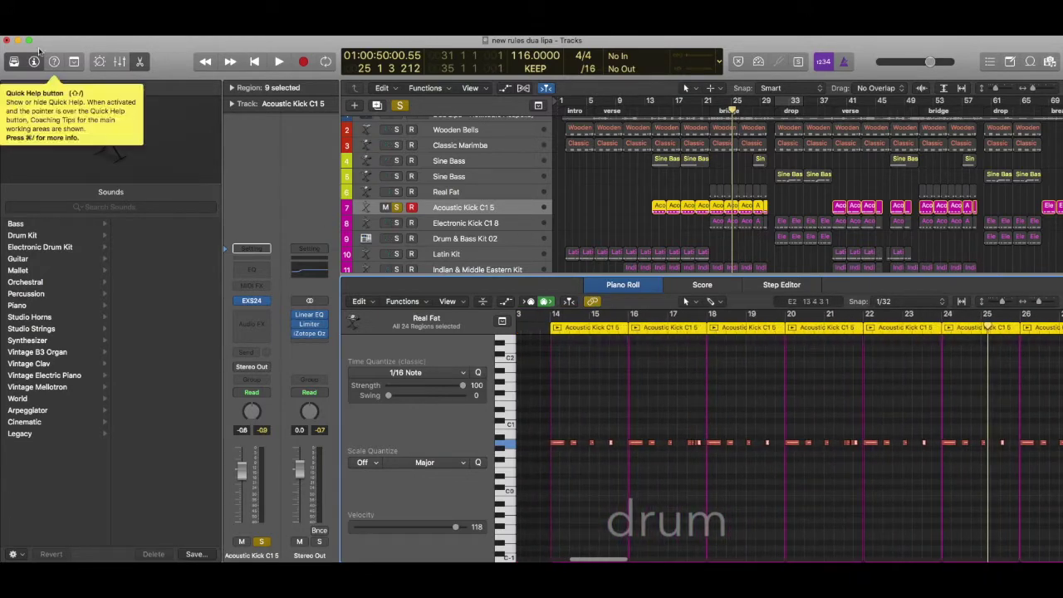
Step: Hide the Library and play the Acoustic Kick C1 5 pattern from bar 14 with its notes in view
{"action": "key", "text": "y"}
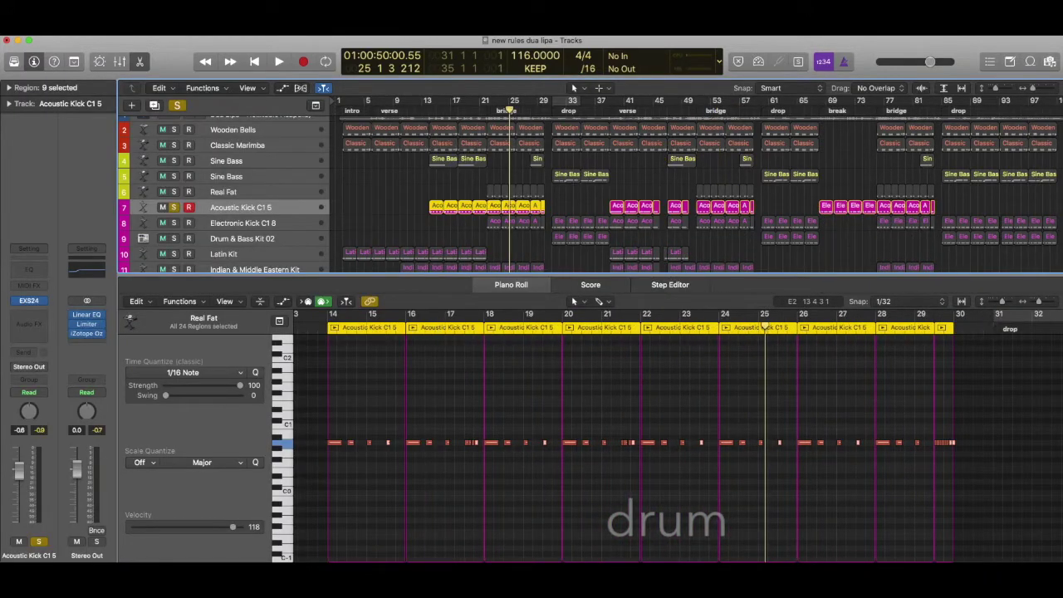
{"action": "left_click", "coordinate": [427, 108]}
{"action": "key", "text": "space"}
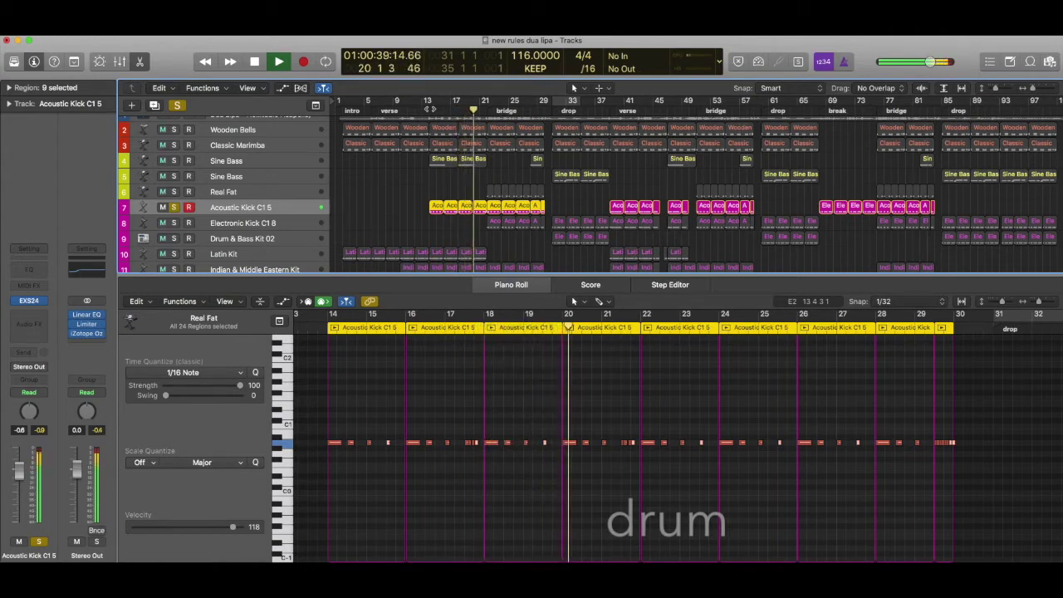
Step: Play the end of the Acoustic Kick C1 5 pattern from bar 29 with its notes in view, and close the Piano Roll
{"action": "key", "text": "space"}
{"action": "left_click", "coordinate": [915, 328]}
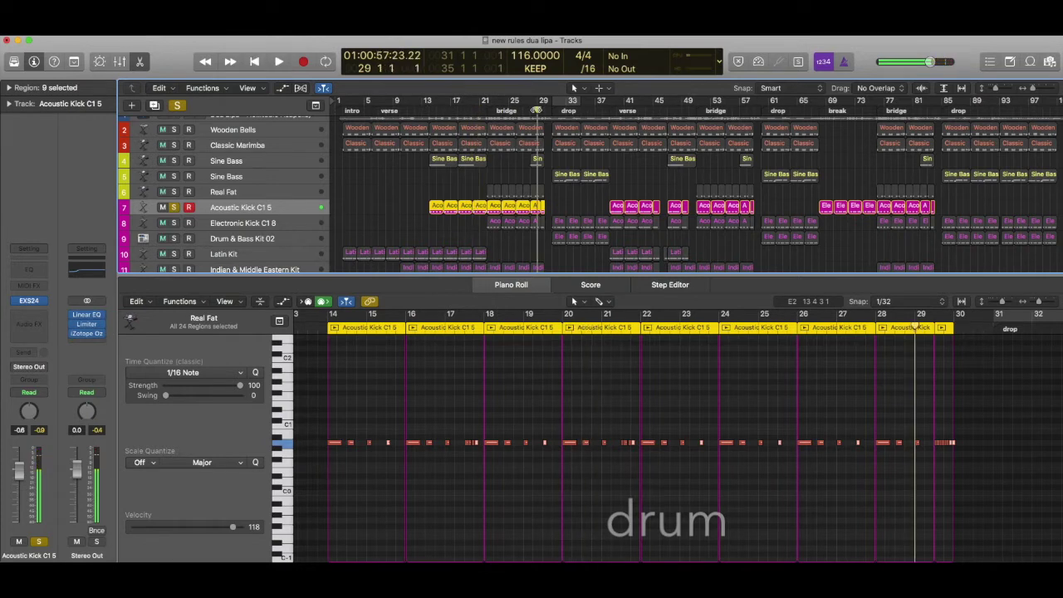
{"action": "scroll", "coordinate": [963, 439], "scroll_direction": "up", "scroll_amount": 5}
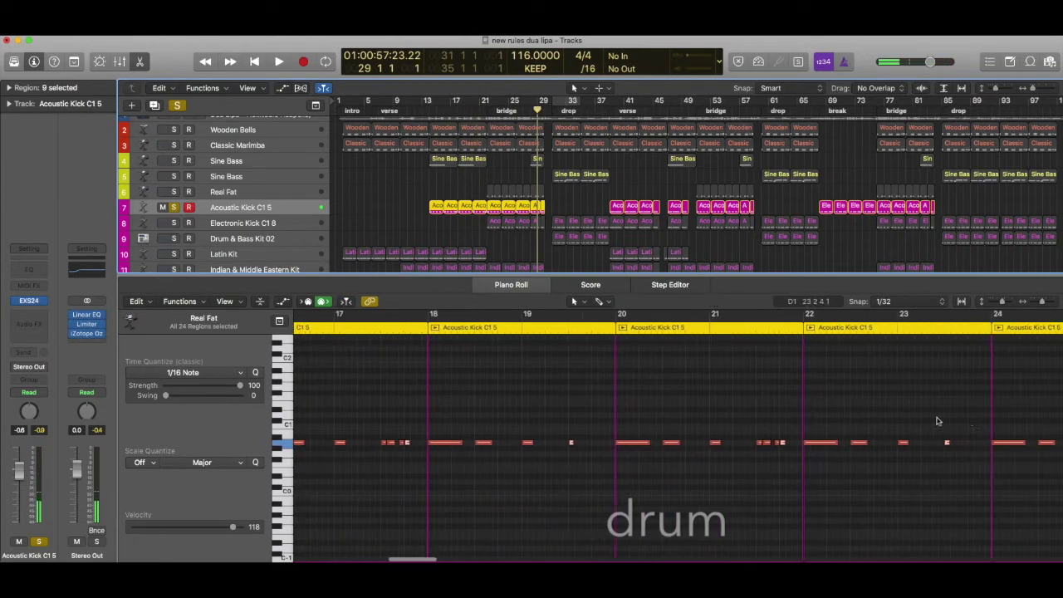
{"action": "scroll", "coordinate": [917, 415], "scroll_direction": "right", "scroll_amount": 3}
{"action": "scroll", "coordinate": [903, 408], "scroll_direction": "left", "scroll_amount": 1}
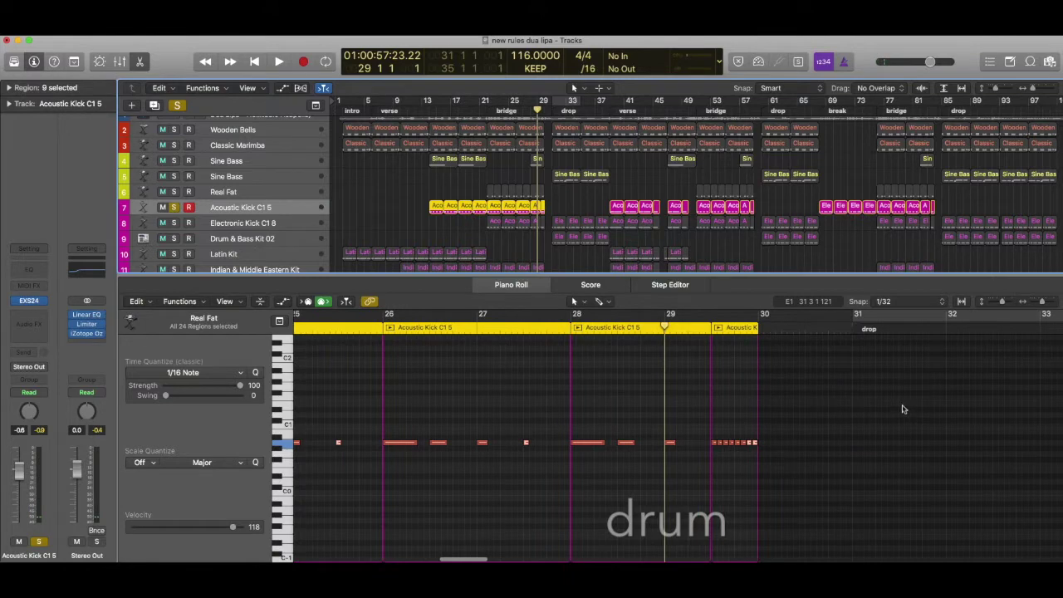
{"action": "key", "text": "space"}
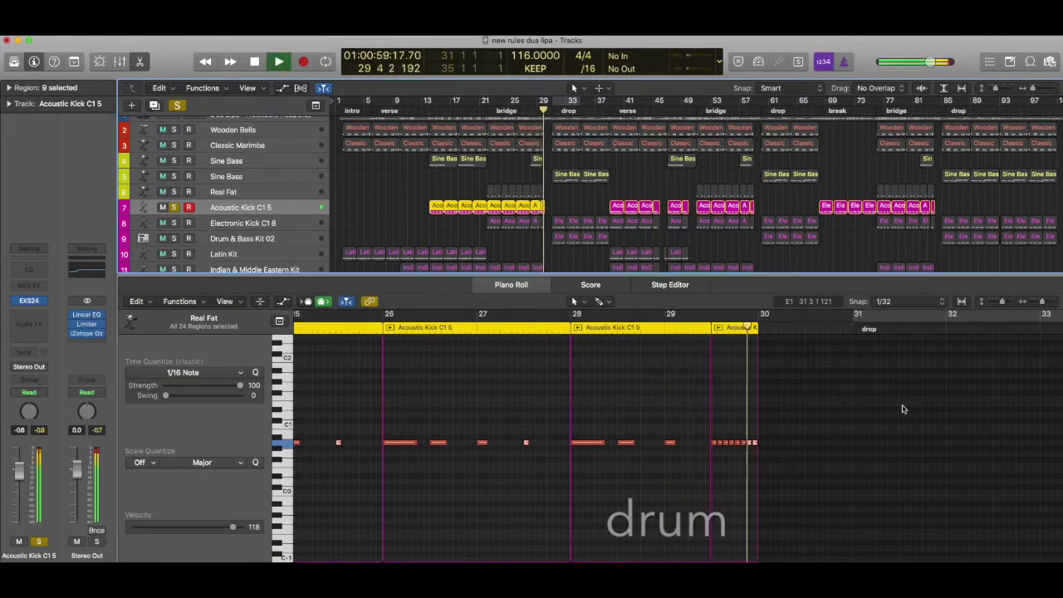
{"action": "key", "text": "space"}
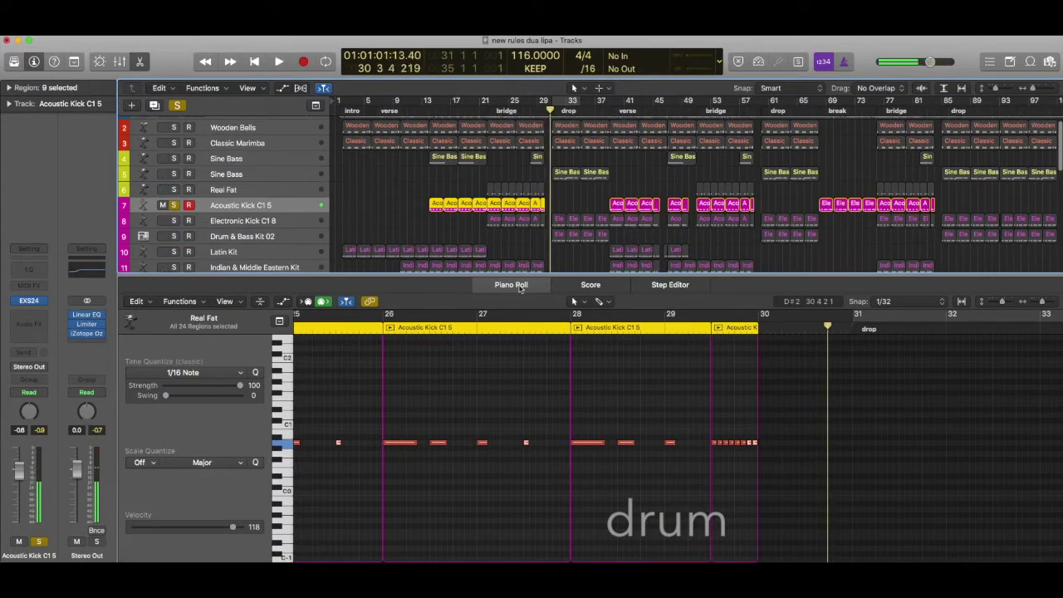
{"action": "left_click", "coordinate": [513, 285]}
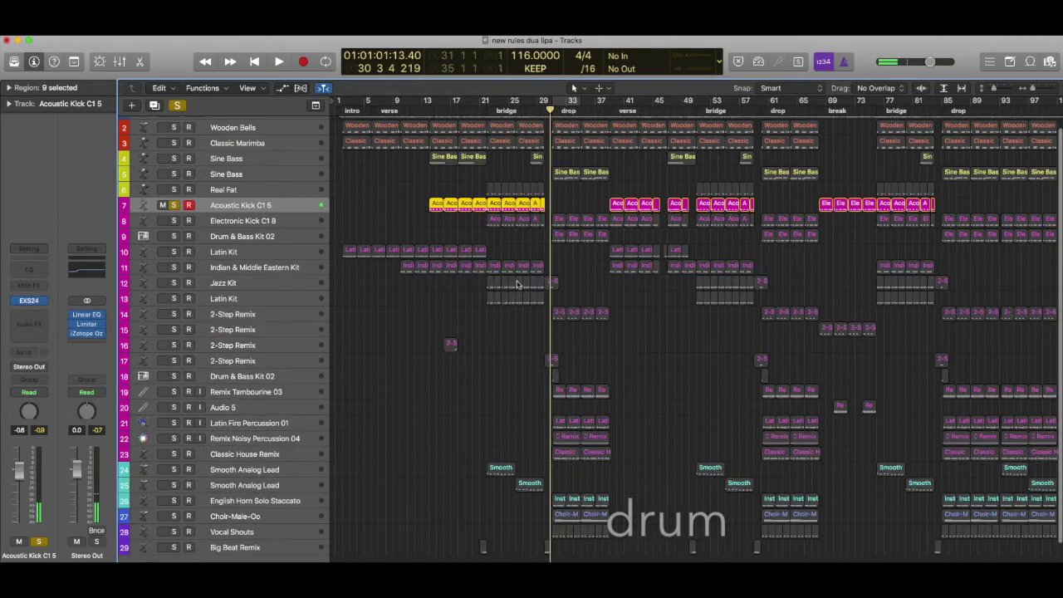
Step: Solo the Electronic Kick C1 8 track and play it from the first bridge and again from bar 29, stopping in bar 30
{"action": "left_click", "coordinate": [248, 221]}
{"action": "left_click", "coordinate": [174, 220]}
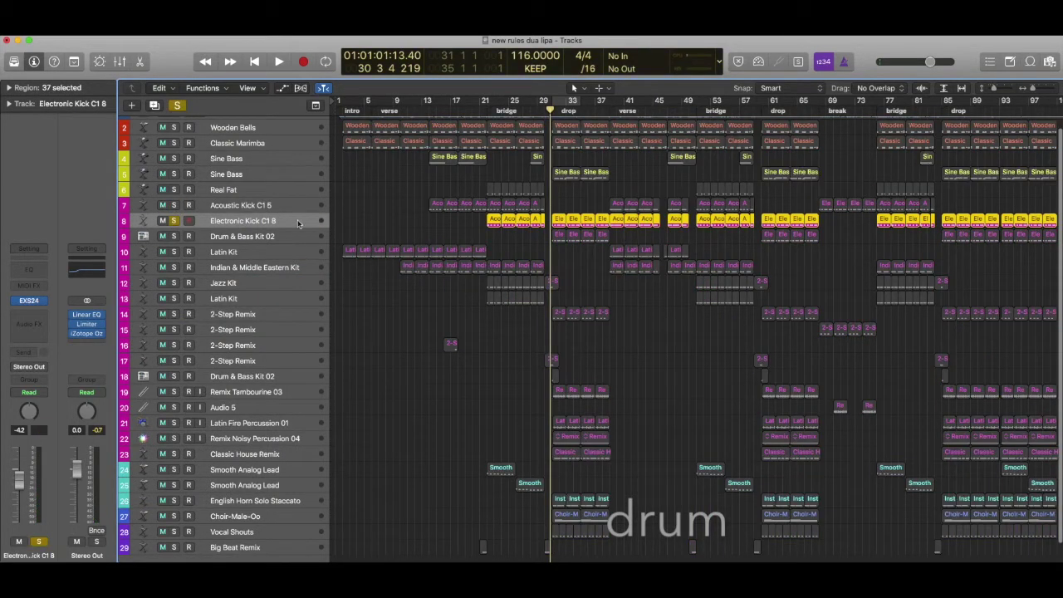
{"action": "left_click", "coordinate": [489, 110]}
{"action": "key", "text": "space"}
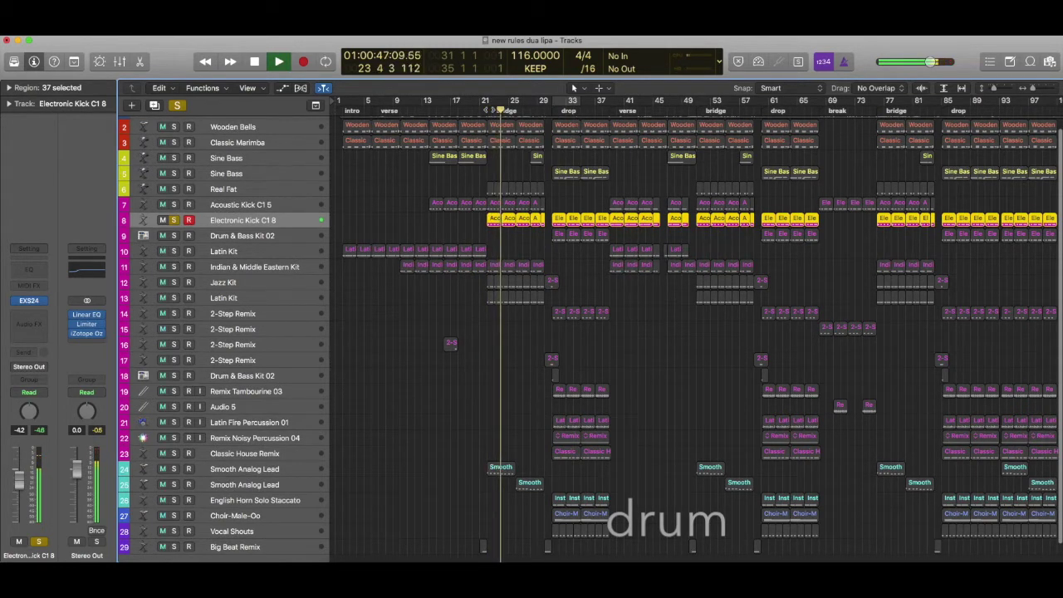
{"action": "left_click", "coordinate": [538, 110]}
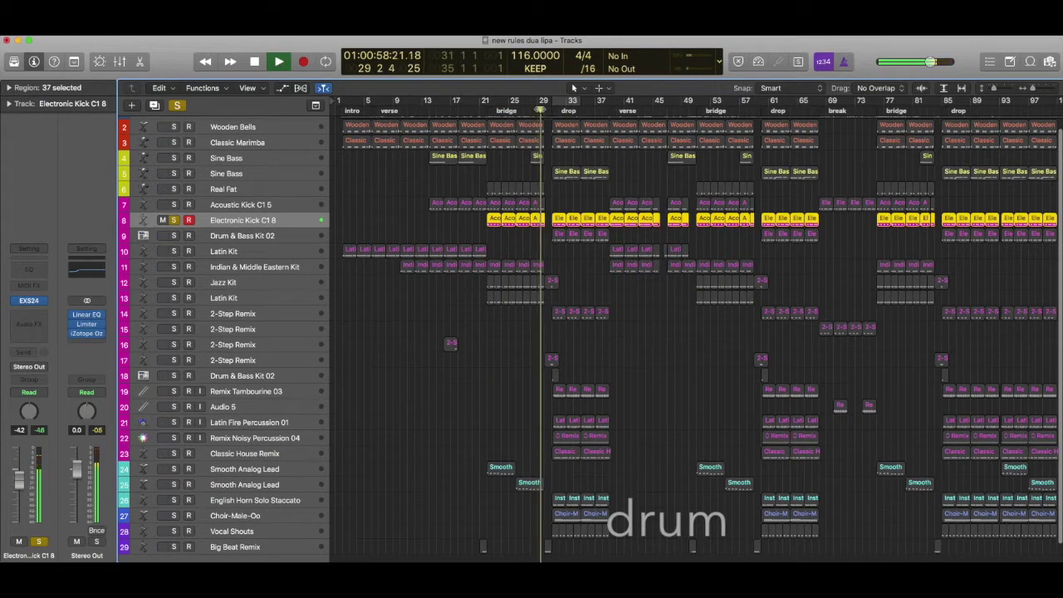
{"action": "key", "text": "space"}
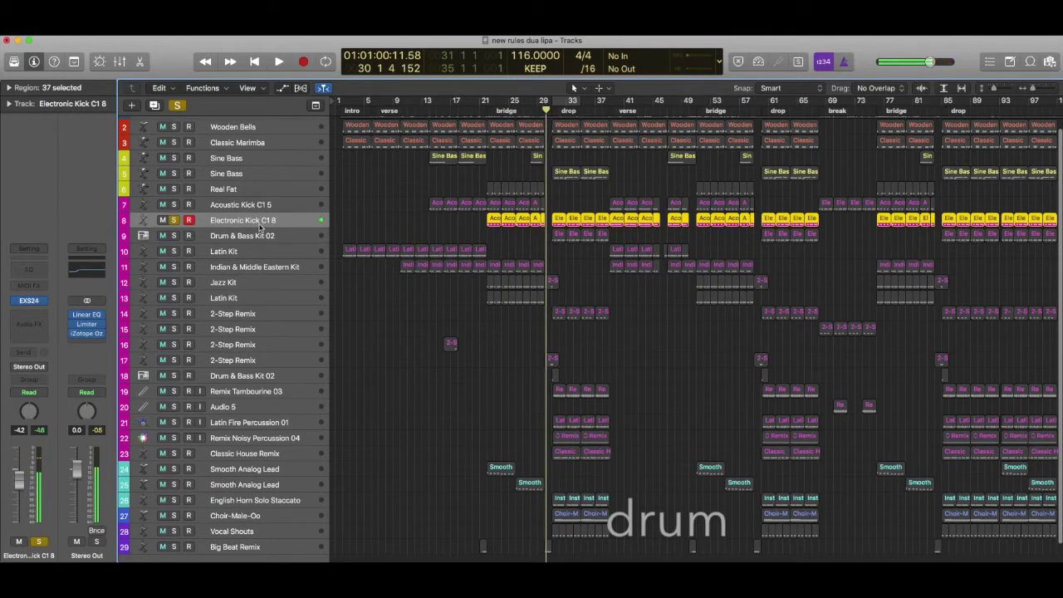
Step: Examine the track's EXS24 sampler and locate Electronic Kick C1 8 among the Factory Drums & Percussion single electronic kicks
{"action": "left_click", "coordinate": [33, 302]}
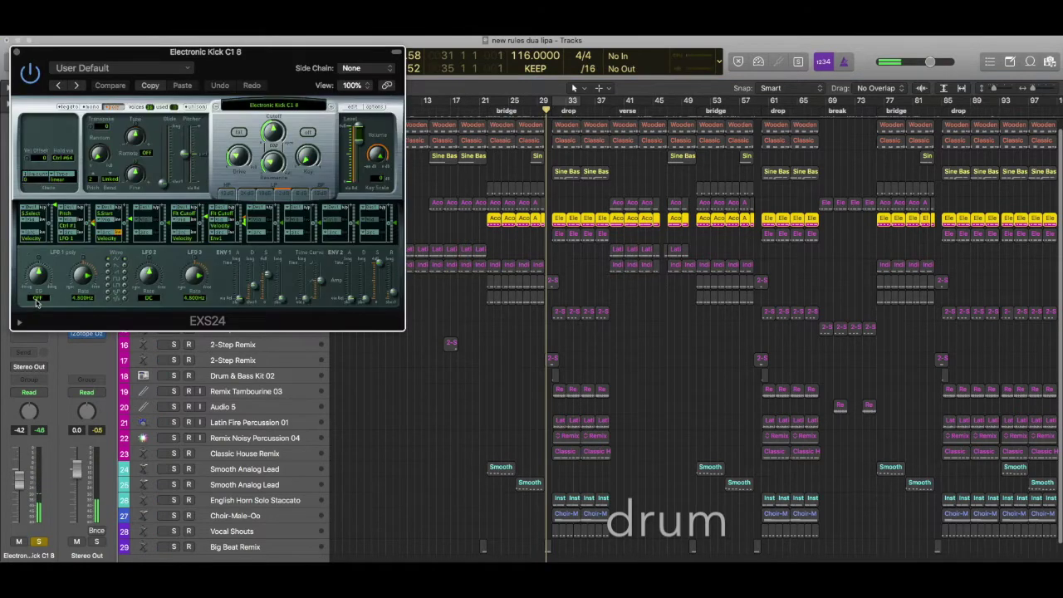
{"action": "left_click", "coordinate": [274, 105]}
{"action": "mouse_move", "coordinate": [297, 311]}
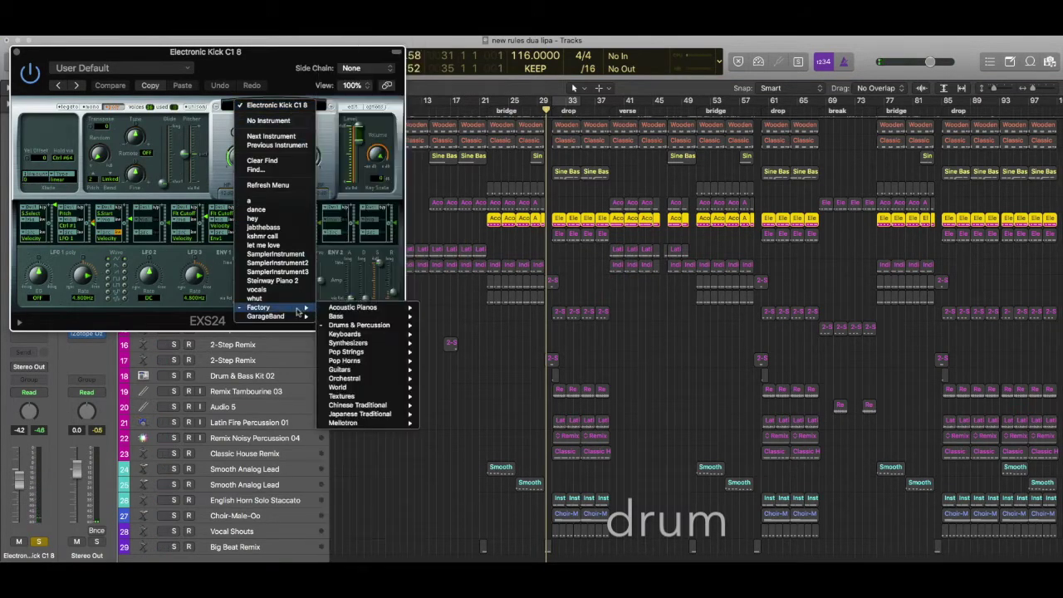
{"action": "mouse_move", "coordinate": [357, 324]}
{"action": "mouse_move", "coordinate": [459, 344]}
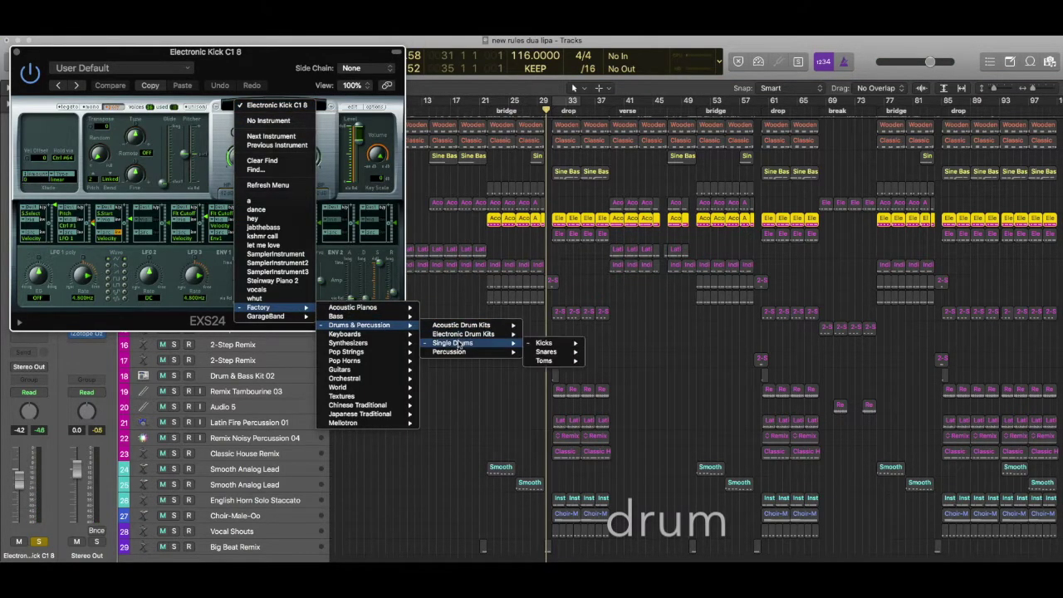
{"action": "mouse_move", "coordinate": [543, 343]}
{"action": "mouse_move", "coordinate": [609, 356]}
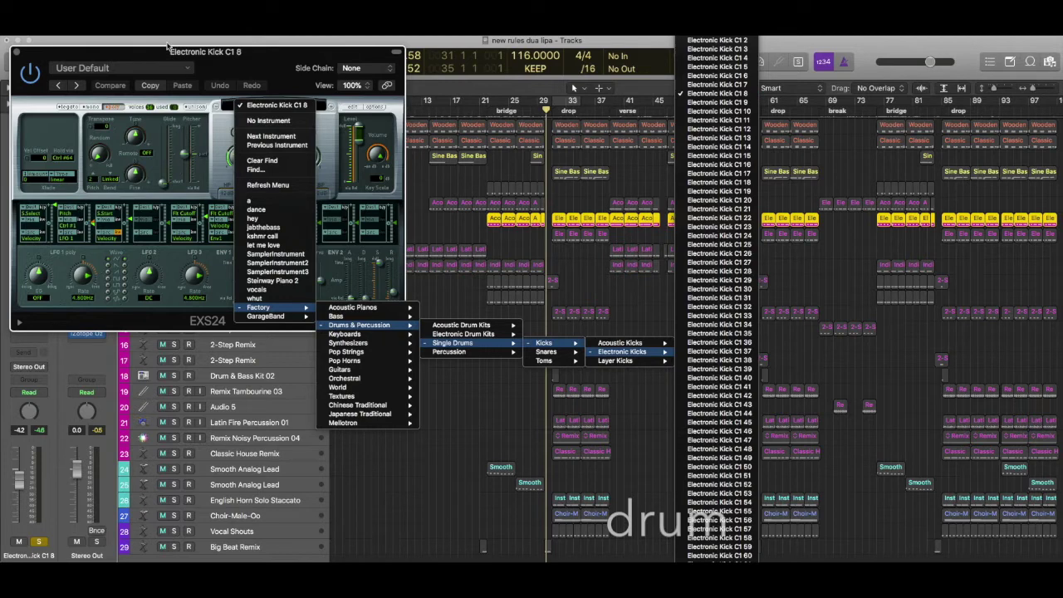
{"action": "left_click", "coordinate": [71, 58]}
{"action": "left_click", "coordinate": [16, 53]}
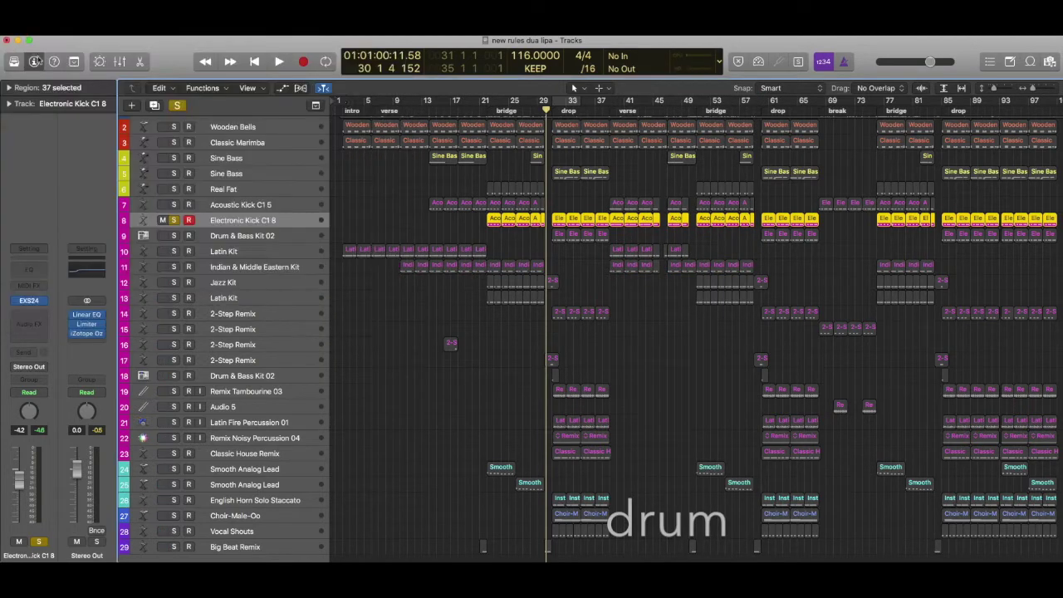
Step: Play the soloed Electronic Kick C1 8 track from the second bridge and at the drop from bar 60, stopping in bar 61
{"action": "scroll", "coordinate": [545, 169], "scroll_direction": "right", "scroll_amount": 1}
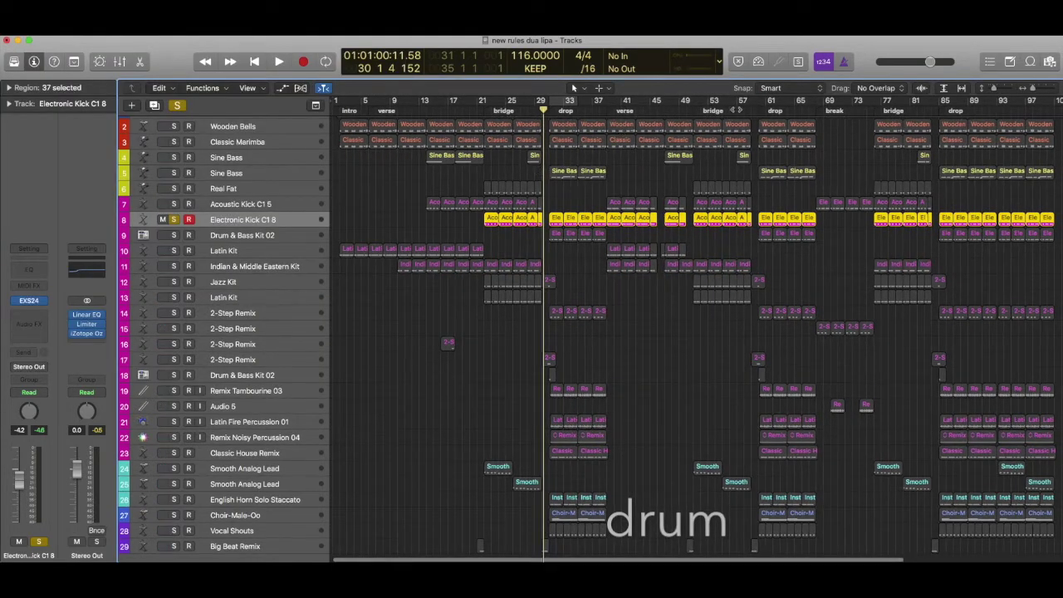
{"action": "left_click", "coordinate": [759, 111]}
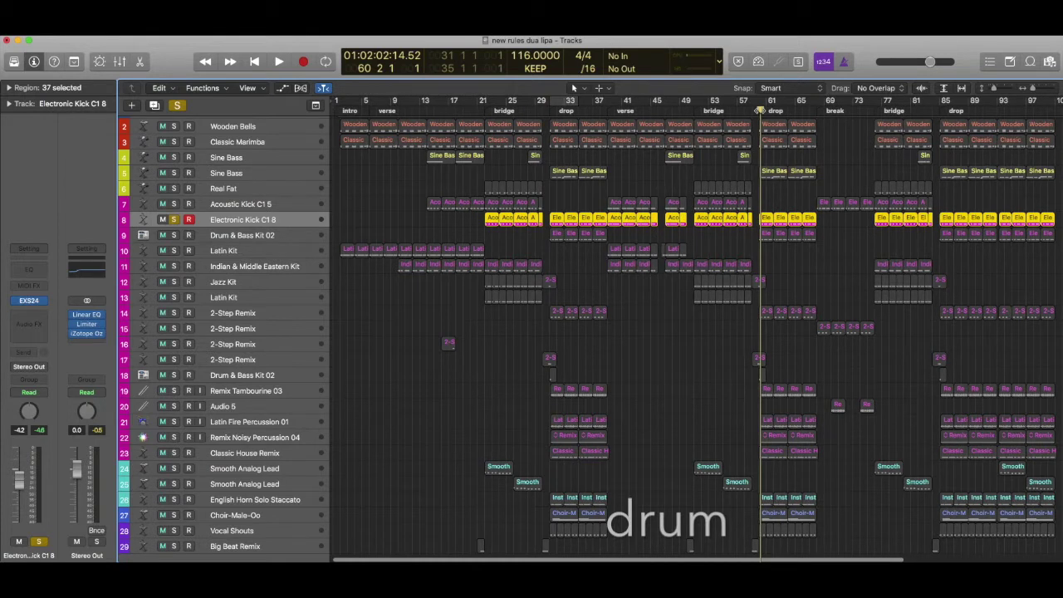
{"action": "left_click", "coordinate": [701, 109]}
{"action": "key", "text": "space"}
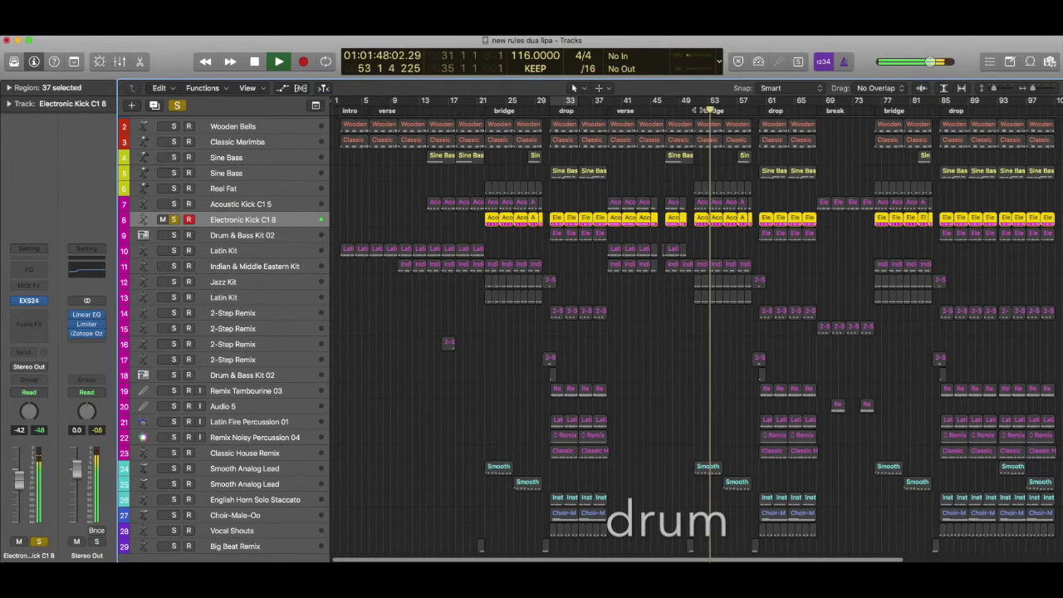
{"action": "key", "text": "space"}
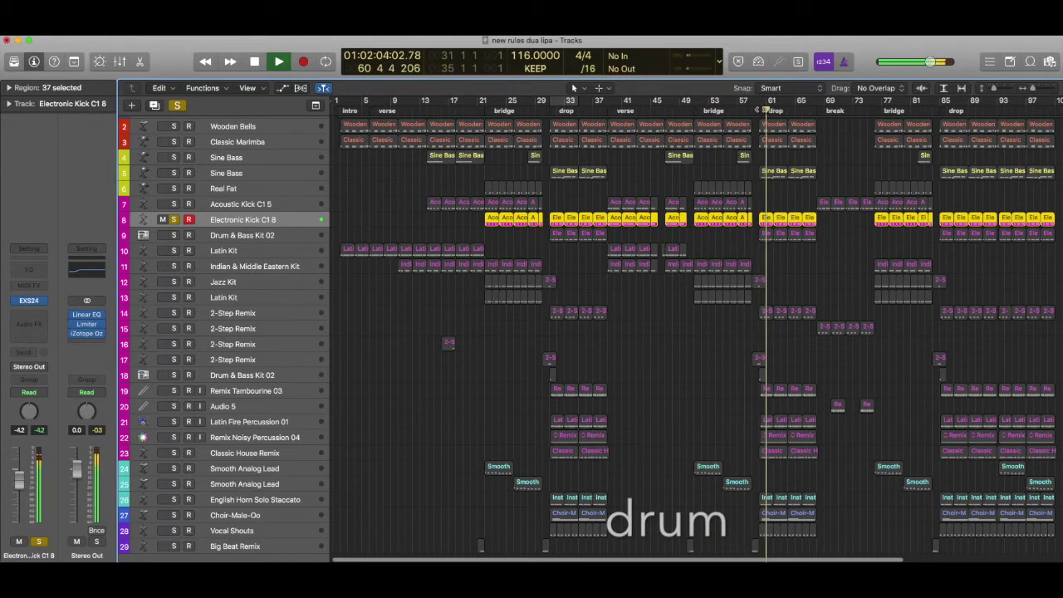
{"action": "key", "text": "space"}
Step: Select the four Electronic Kick C1 8 regions of the second drop and play their notes from bar 60 in the Piano Roll
{"action": "left_click_drag", "start_coordinate": [828, 220], "coordinate": [768, 222]}
{"action": "double_click", "coordinate": [767, 222]}
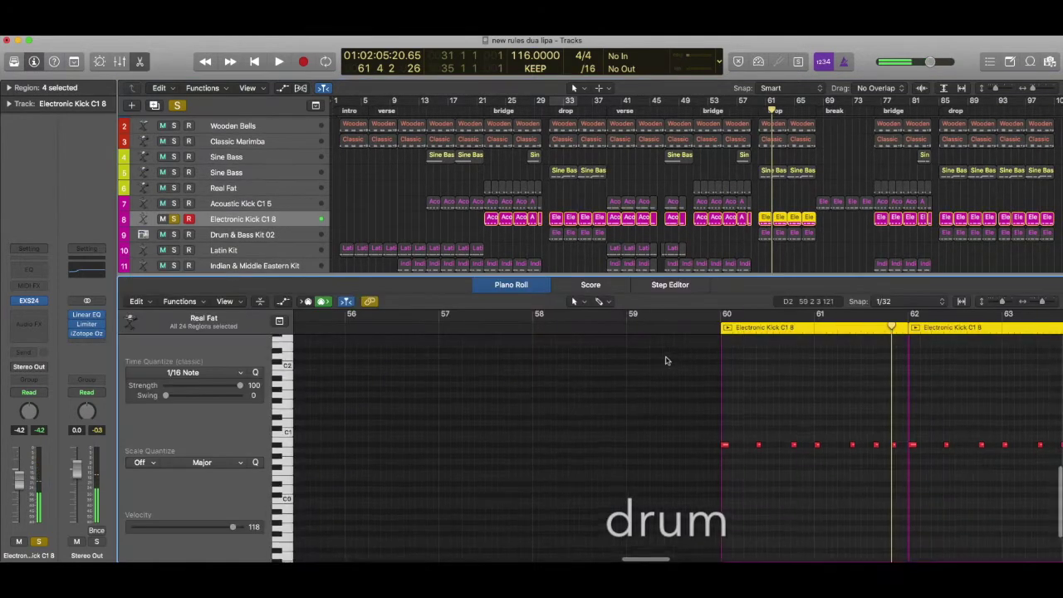
{"action": "left_click", "coordinate": [729, 330]}
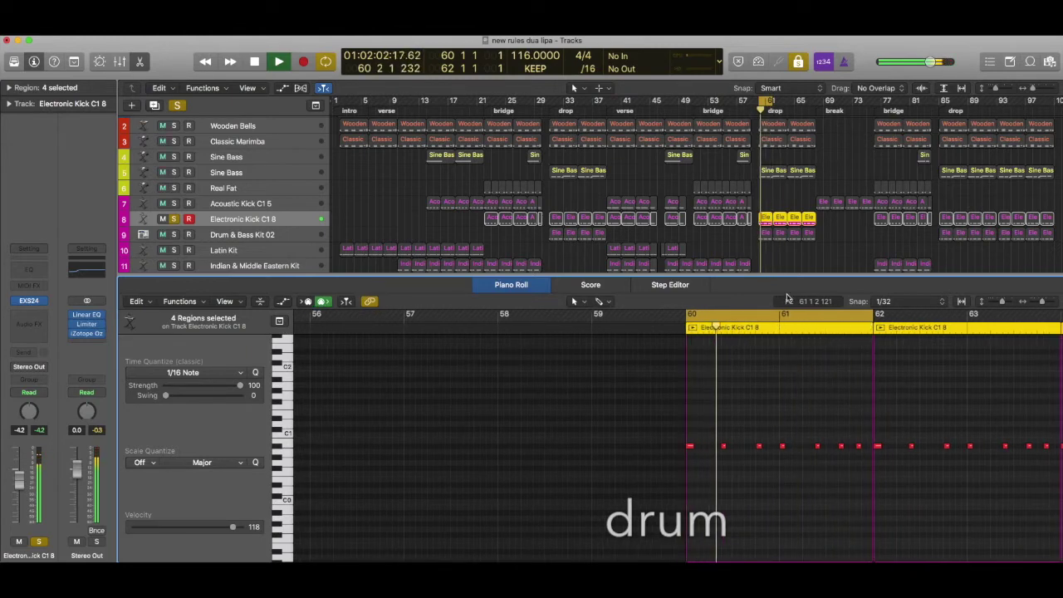
{"action": "key", "text": "space"}
{"action": "double_click", "coordinate": [524, 286]}
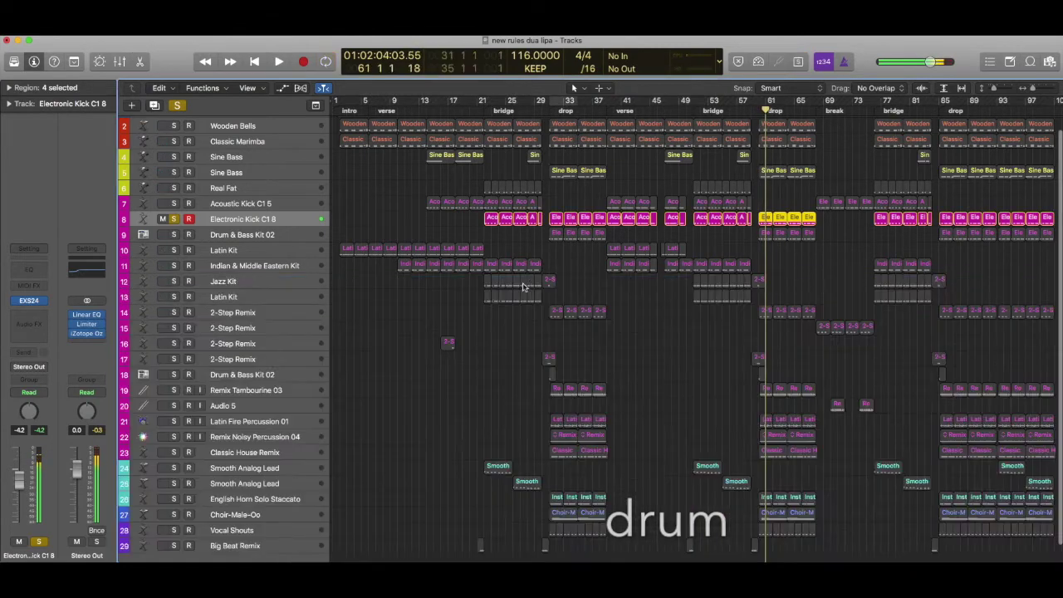
Step: Solo Drum & Bass Kit 02 on track 9 instead of Electronic Kick C1 8 and play it from the drop at bar 31
{"action": "left_click", "coordinate": [174, 218]}
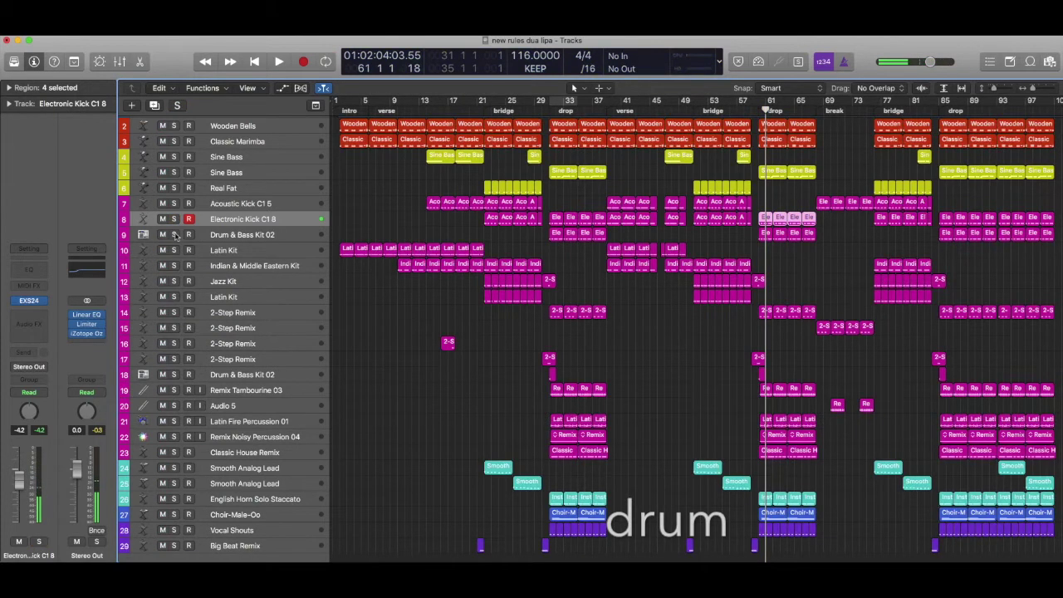
{"action": "left_click", "coordinate": [174, 234]}
{"action": "left_click", "coordinate": [549, 109]}
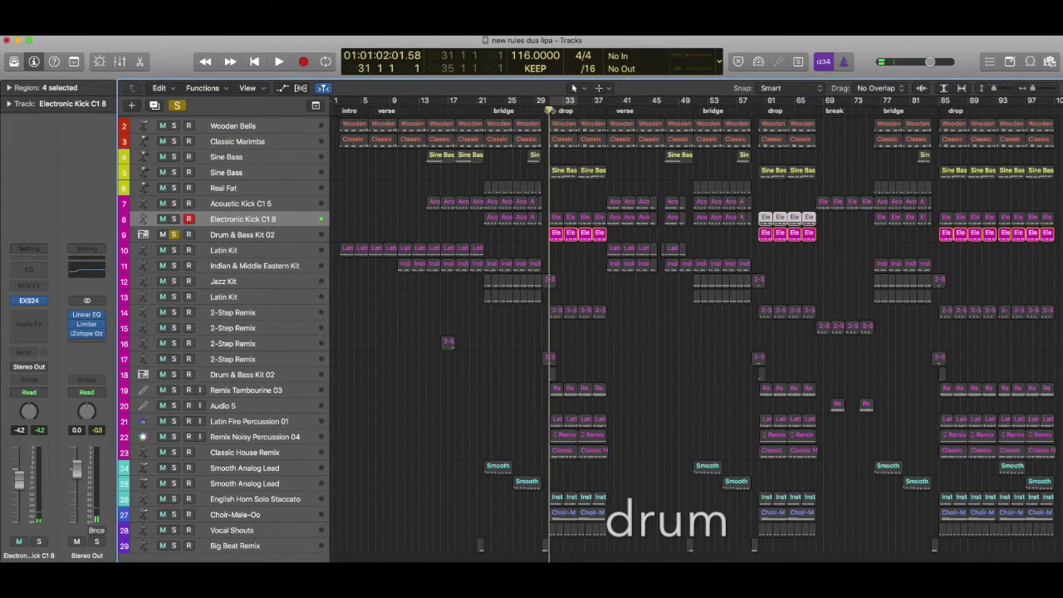
{"action": "key", "text": "space"}
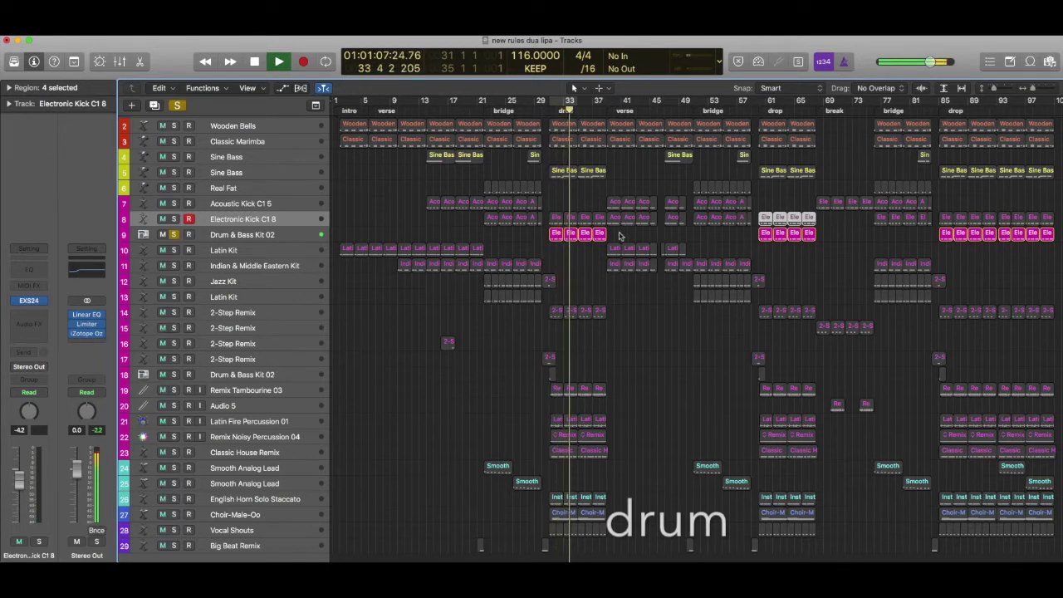
{"action": "key", "text": "space"}
Step: Select the four Drum & Bass Kit 02 regions of the first drop and play their notes from bar 31 in the Piano Roll
{"action": "left_click_drag", "start_coordinate": [619, 236], "coordinate": [553, 239]}
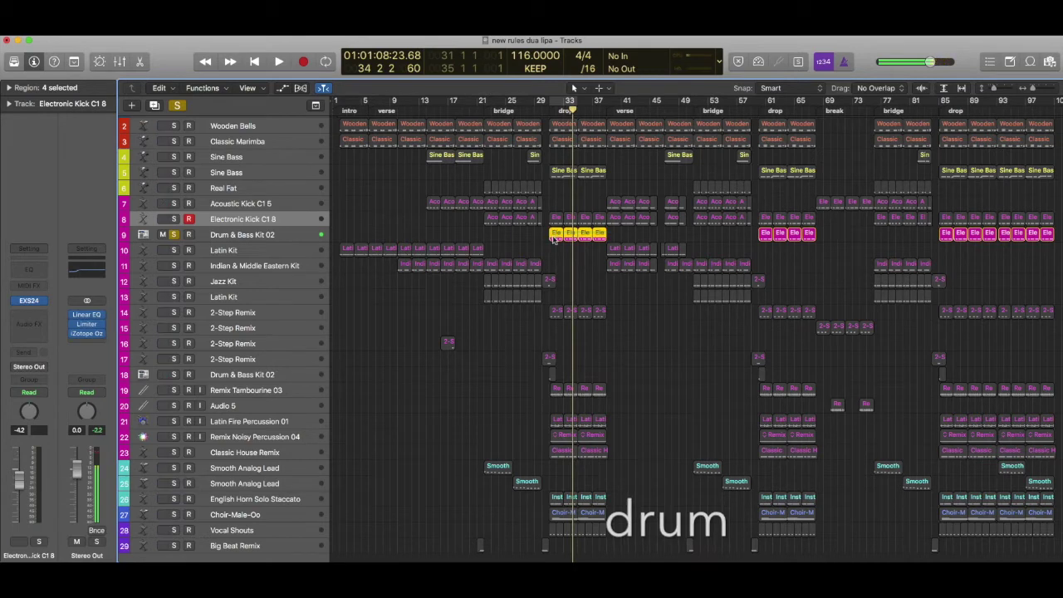
{"action": "double_click", "coordinate": [554, 236]}
{"action": "scroll", "coordinate": [516, 419], "scroll_direction": "left", "scroll_amount": 5}
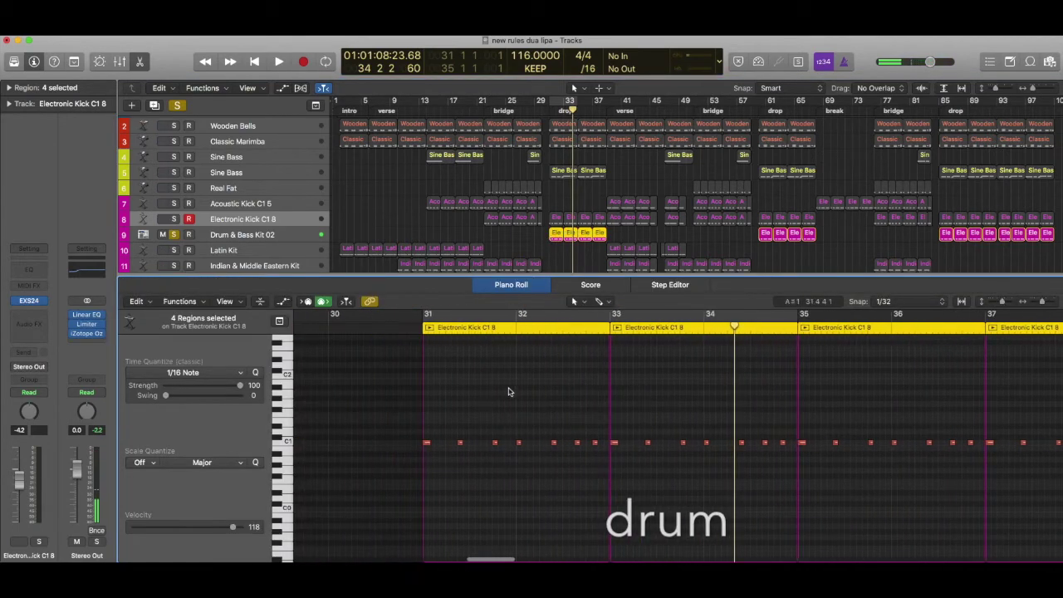
{"action": "double_click", "coordinate": [548, 110]}
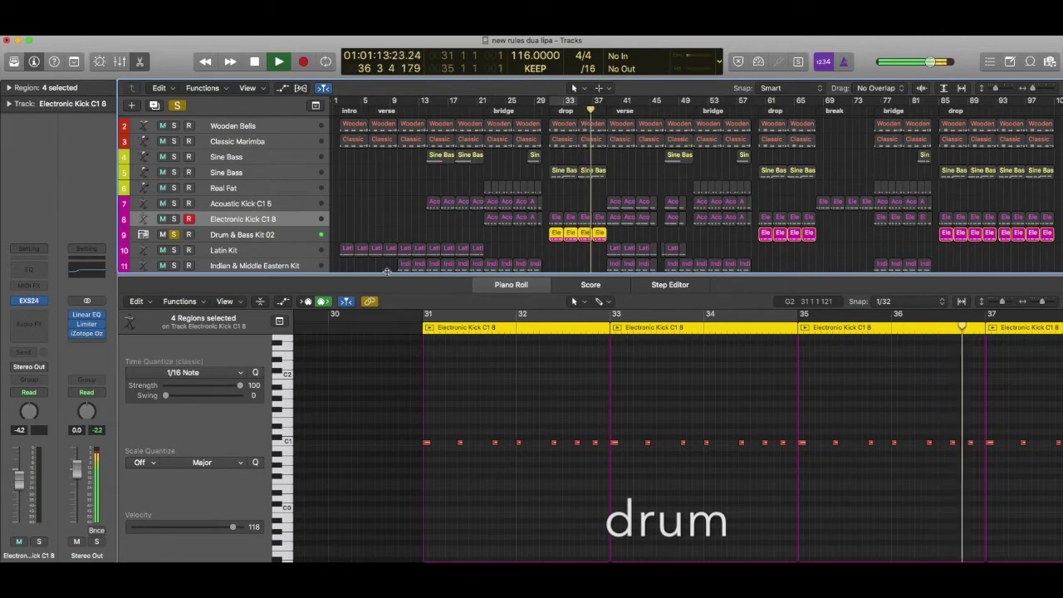
{"action": "key", "text": "space"}
{"action": "key", "text": "e"}
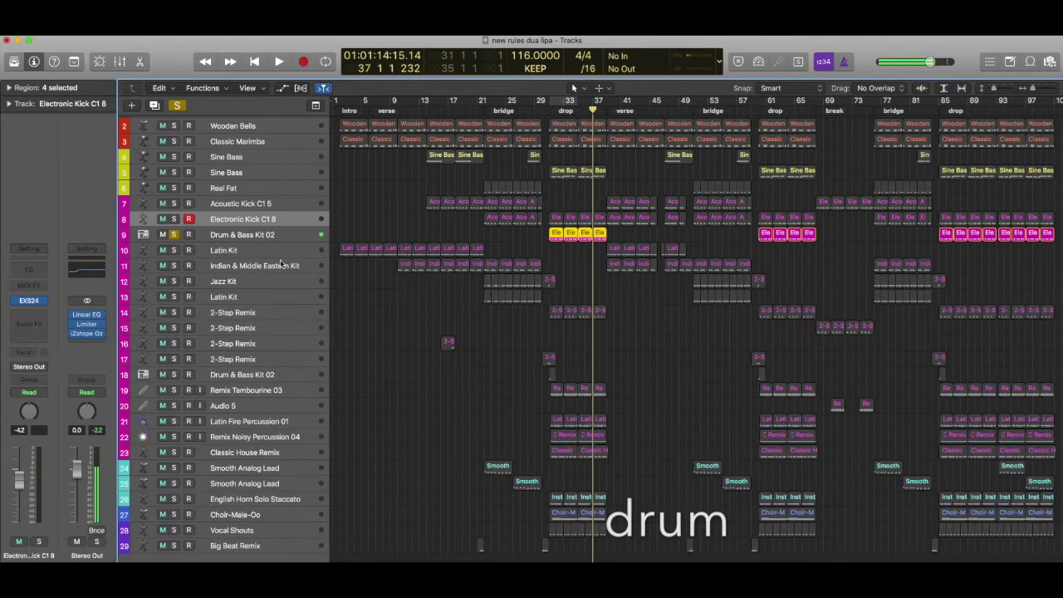
Step: Solo Acoustic Kick C1 5, Electronic Kick C1 8 and Drum & Bass Kit 02 together and play them into the first drop, stopping in bar 36
{"action": "left_click", "coordinate": [174, 235]}
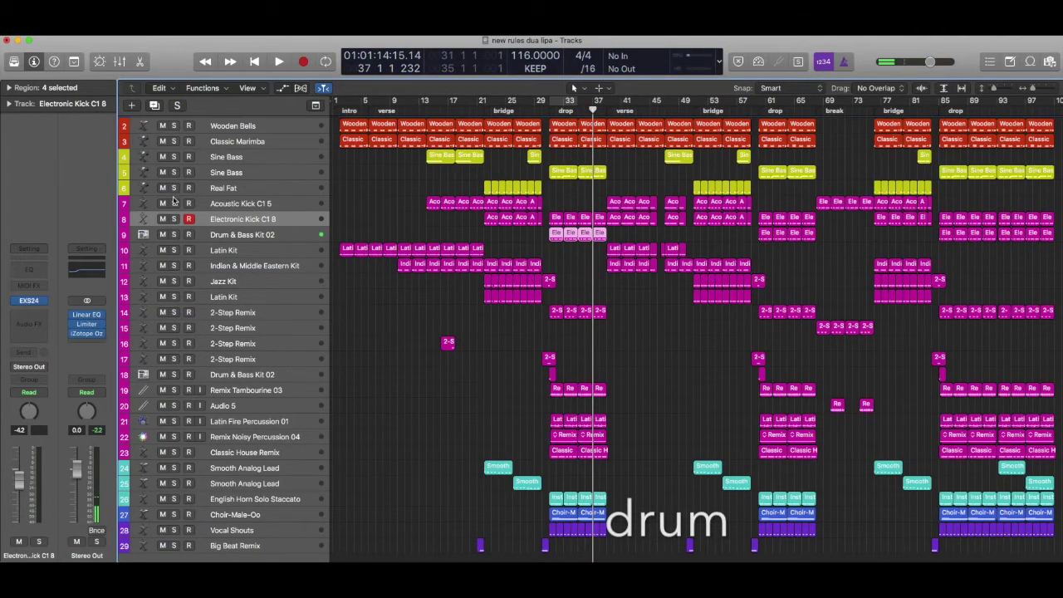
{"action": "left_click", "coordinate": [174, 204]}
{"action": "left_click", "coordinate": [174, 219]}
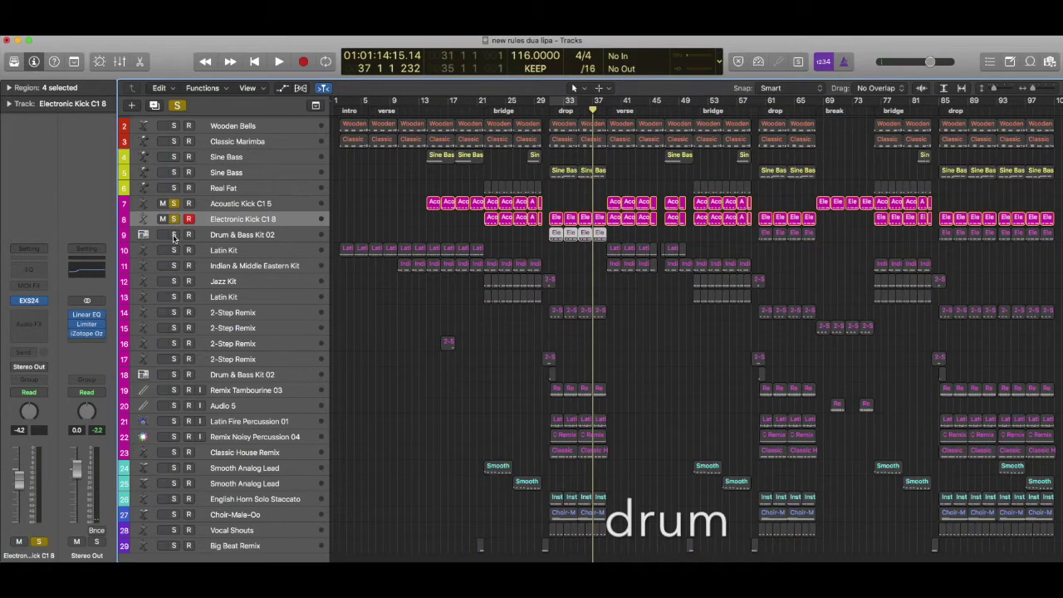
{"action": "left_click", "coordinate": [173, 235]}
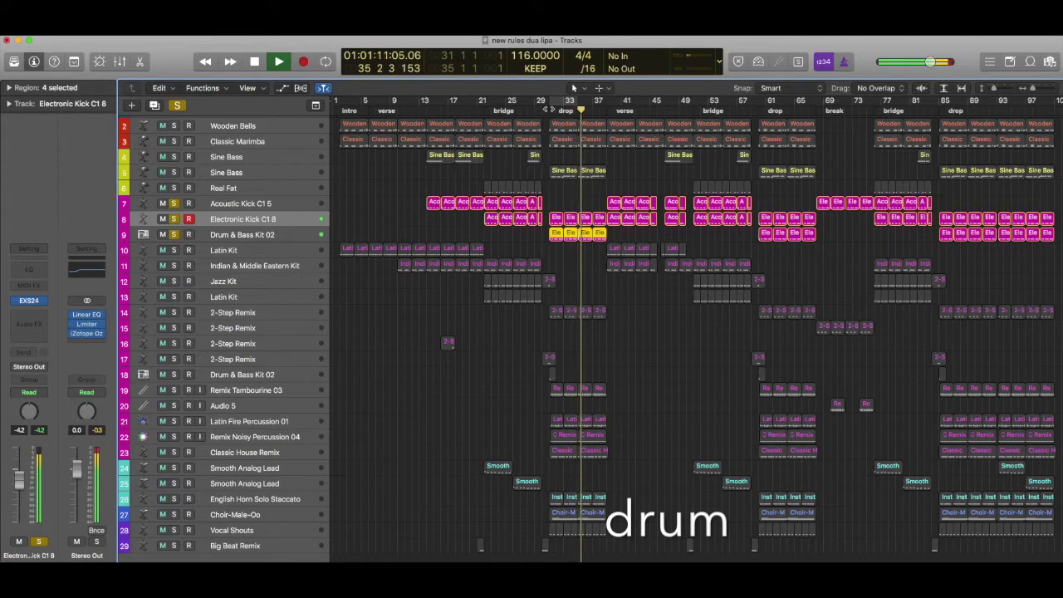
{"action": "key", "text": "space"}
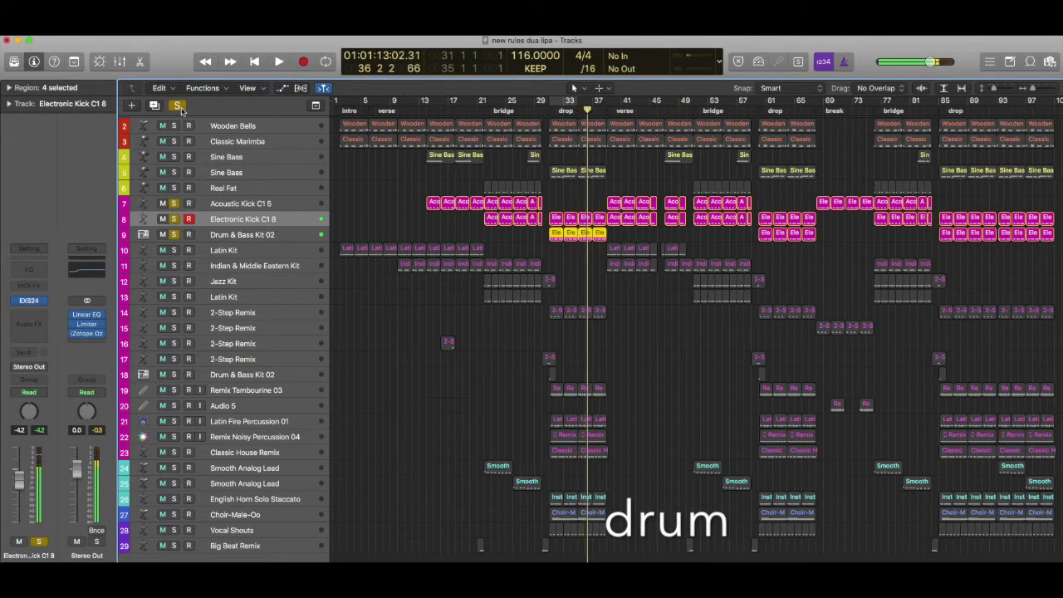
Step: Clear the kick solos, solo the Latin Kit on track 10 and play it from the intro at bar 1
{"action": "left_click", "coordinate": [178, 105]}
{"action": "left_click", "coordinate": [173, 250]}
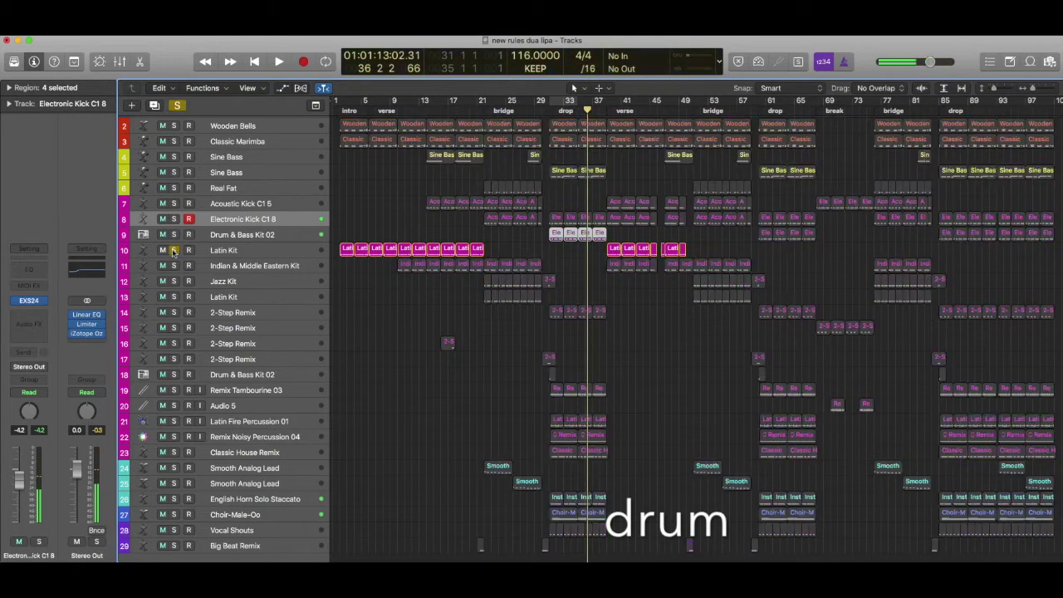
{"action": "left_click", "coordinate": [243, 250]}
{"action": "left_click", "coordinate": [341, 112]}
{"action": "key", "text": "space"}
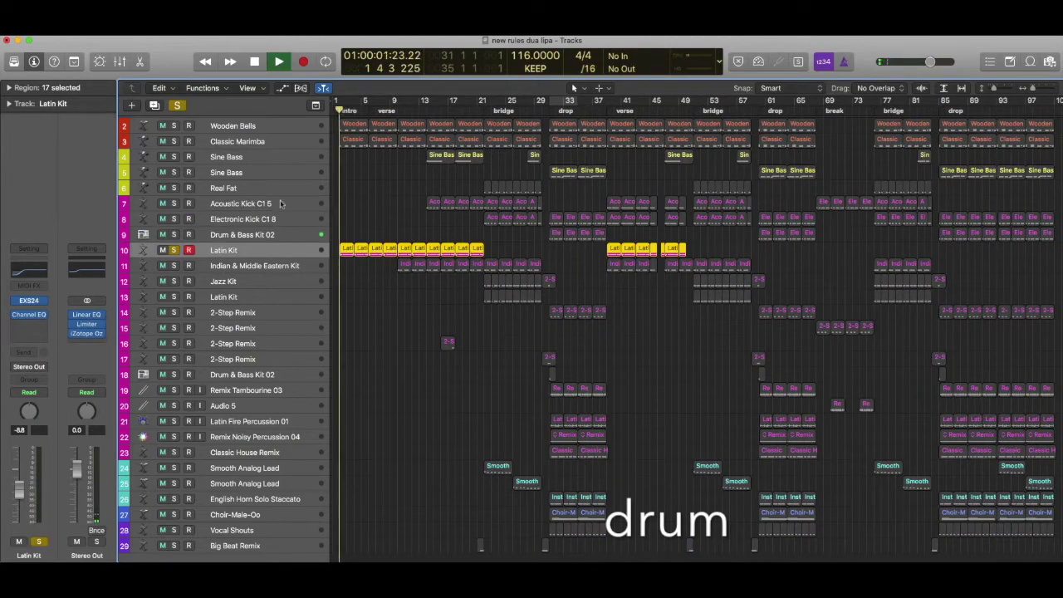
Step: Show the Latin Kit regions' notes in the Piano Roll while playing, stopping in bar 7
{"action": "double_click", "coordinate": [347, 250]}
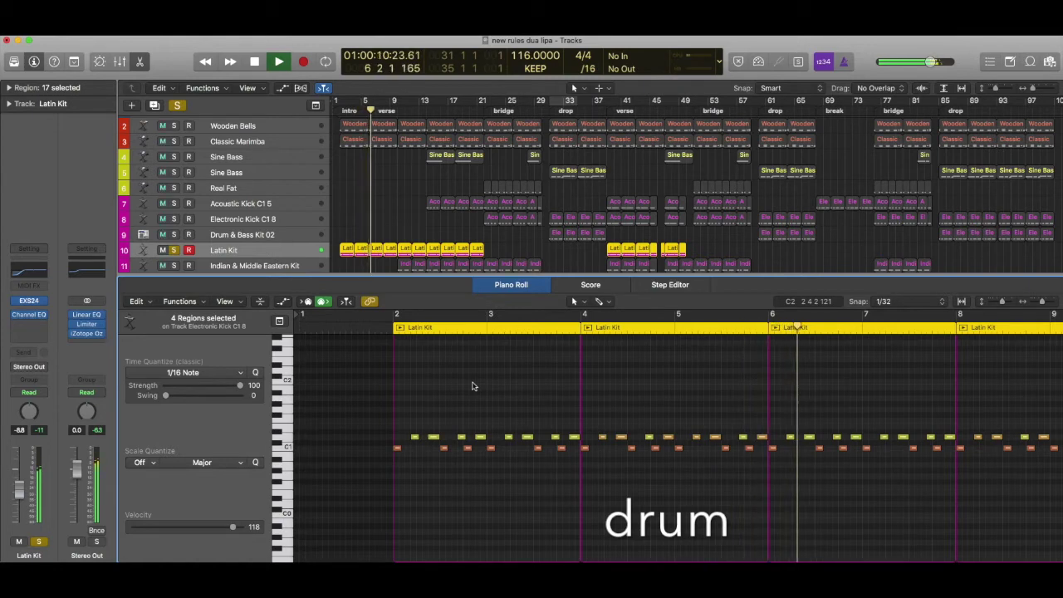
{"action": "key", "text": "space"}
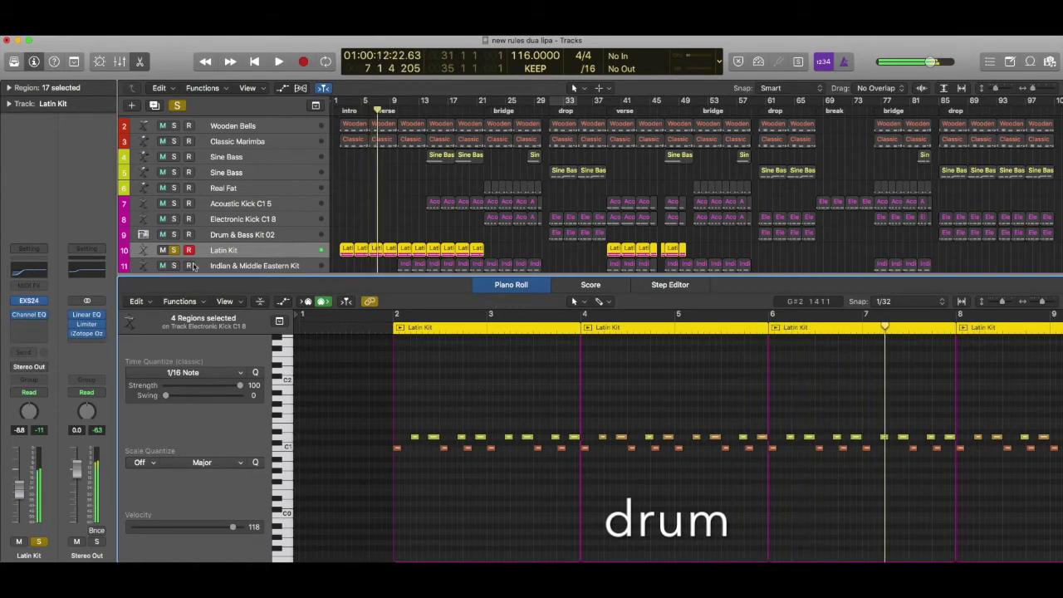
Step: Locate the Latin Kit in EXS24's Factory > World > South American instruments and inspect the track's Channel EQ curve
{"action": "left_click", "coordinate": [30, 303]}
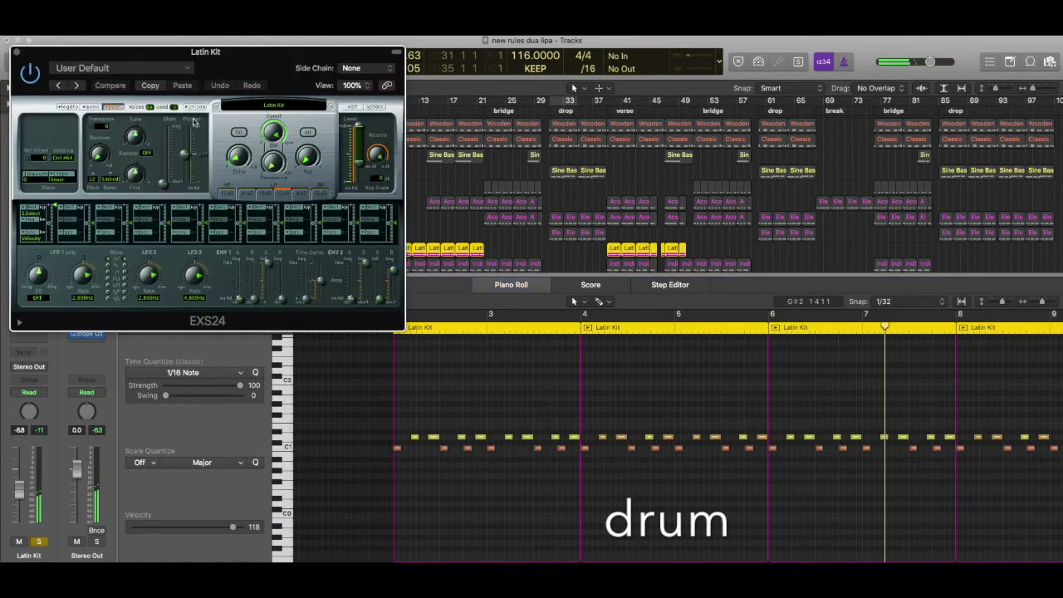
{"action": "left_click", "coordinate": [270, 106]}
{"action": "mouse_move", "coordinate": [287, 308]}
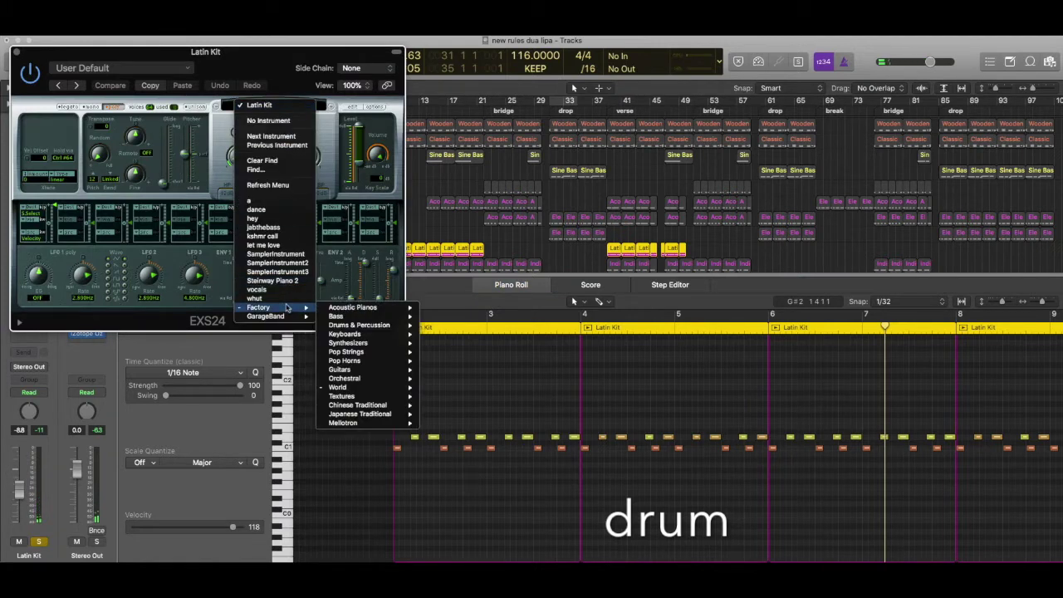
{"action": "mouse_move", "coordinate": [352, 388]}
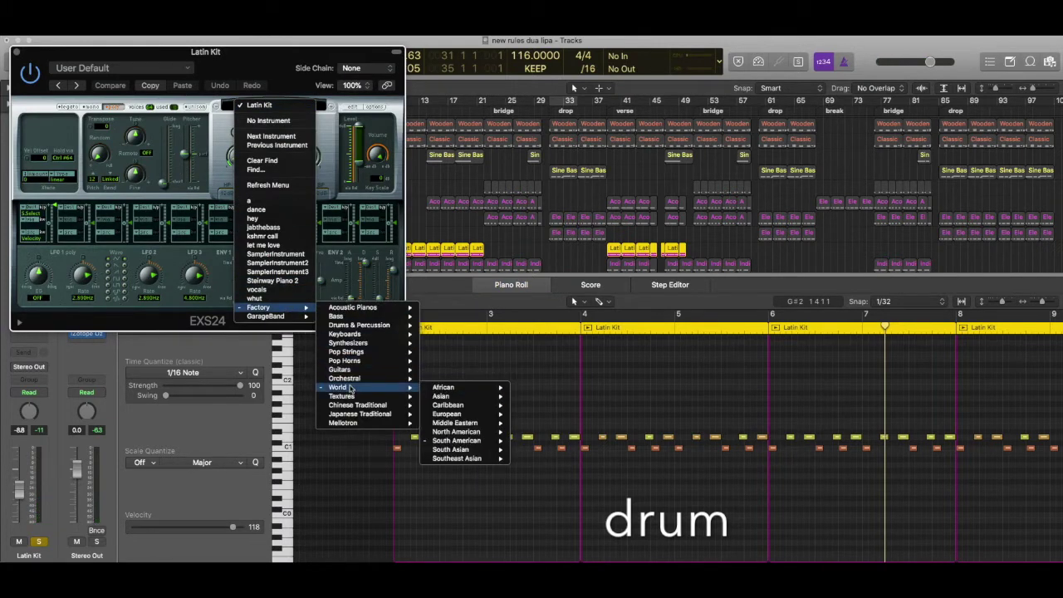
{"action": "mouse_move", "coordinate": [461, 443]}
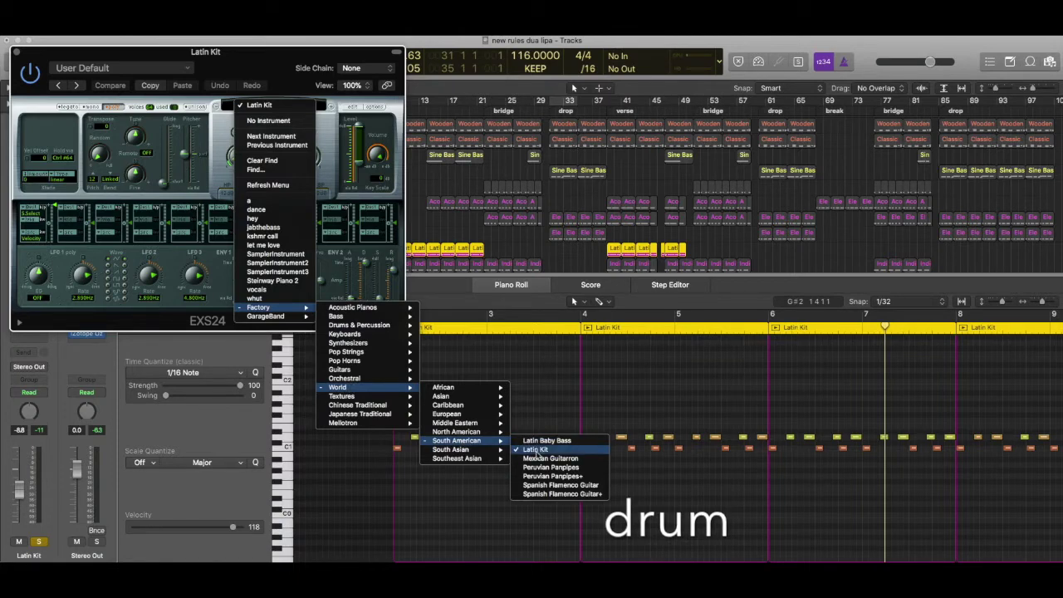
{"action": "left_click", "coordinate": [535, 449]}
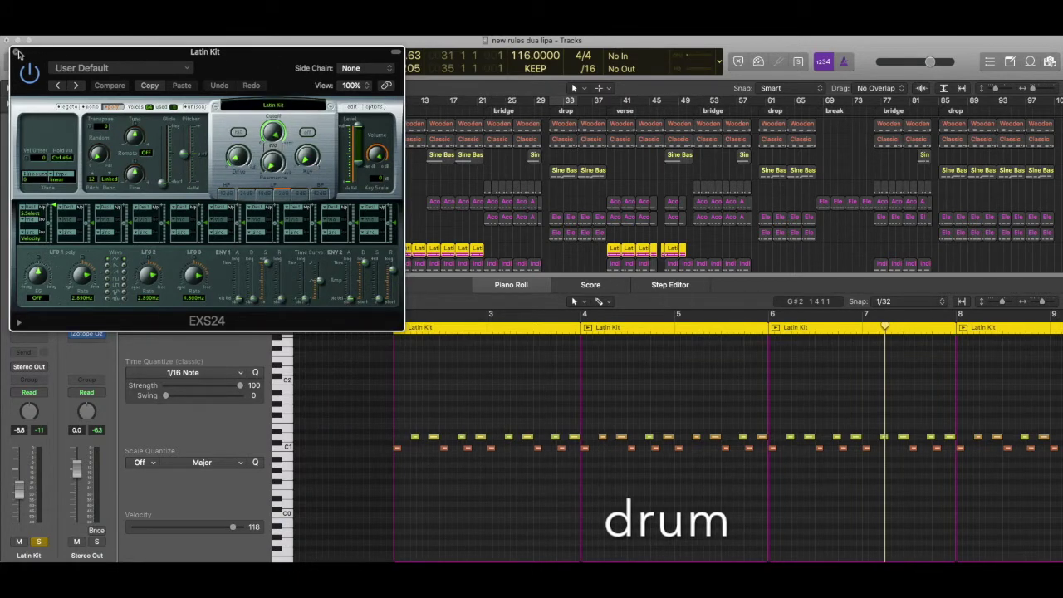
{"action": "left_click", "coordinate": [17, 53]}
{"action": "left_click", "coordinate": [30, 272]}
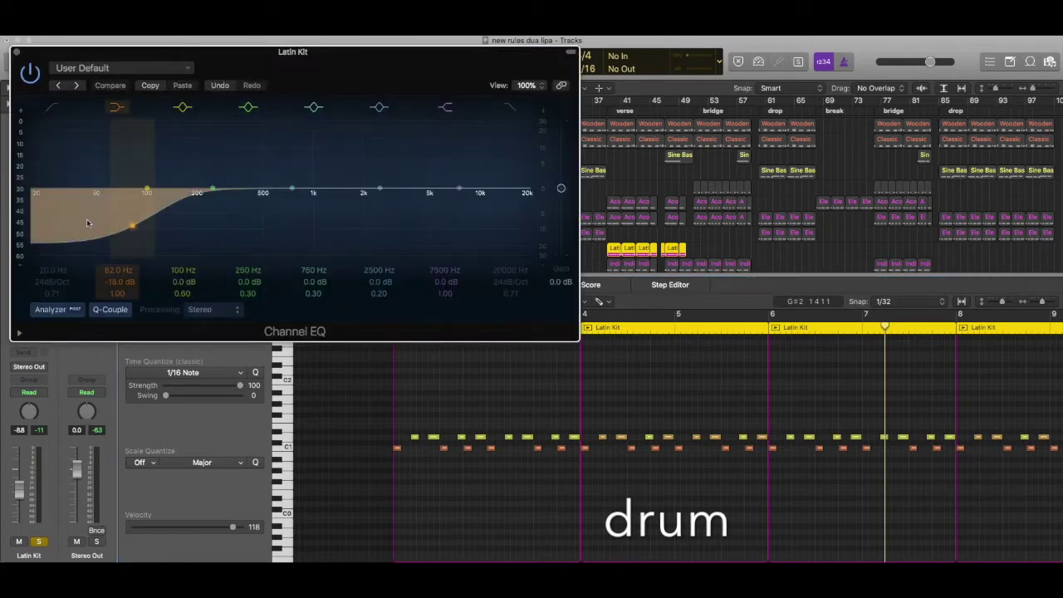
{"action": "left_click", "coordinate": [16, 52]}
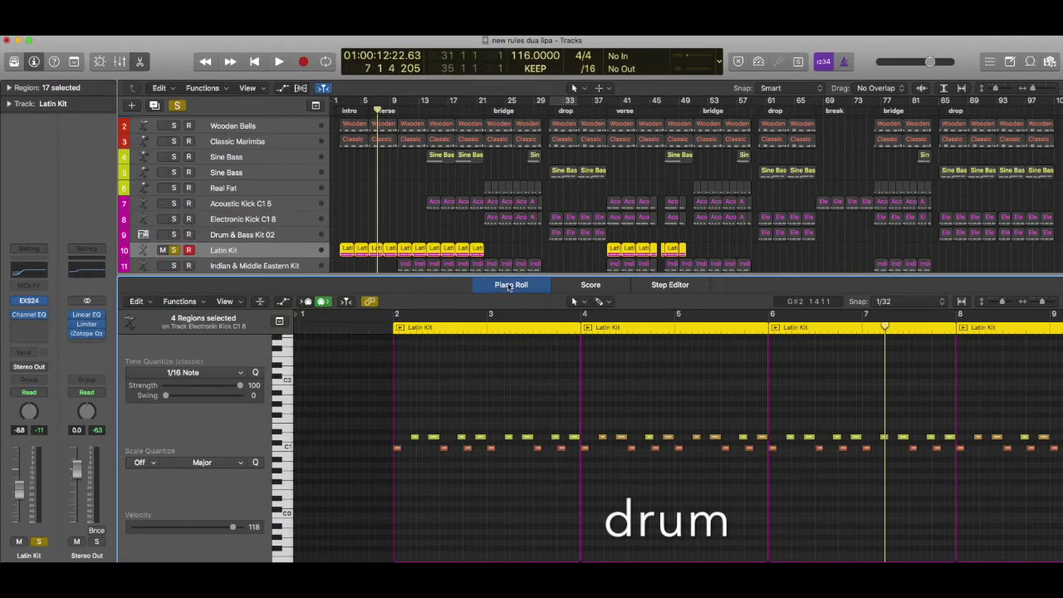
Step: Replay the Latin Kit from bar 1 and examine its notes zoomed in in the Piano Roll, stopping in bar 6
{"action": "key", "text": "e"}
{"action": "key", "text": "Return"}
{"action": "key", "text": "space"}
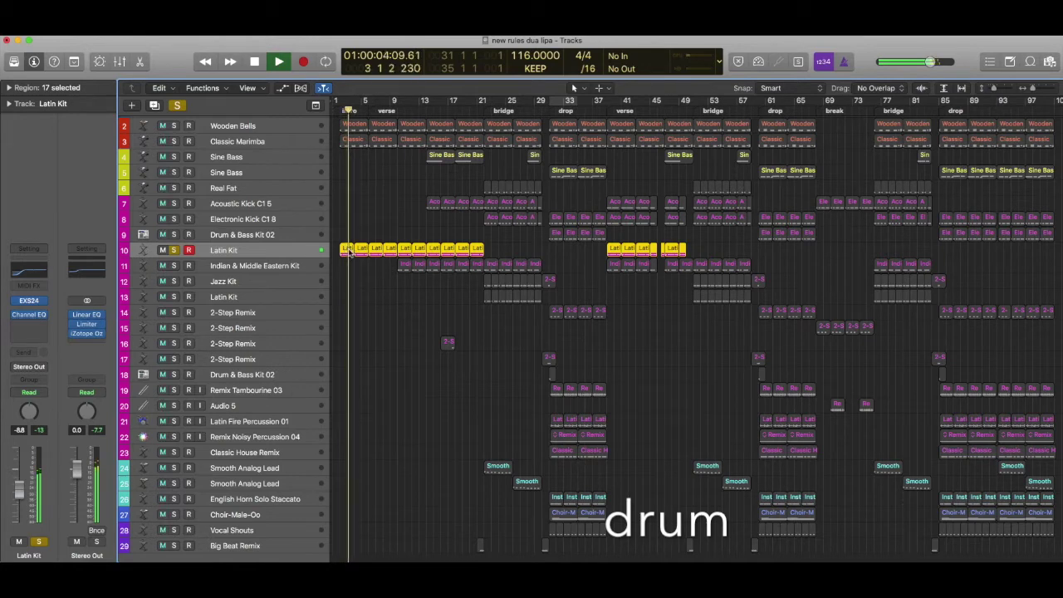
{"action": "key", "text": "e"}
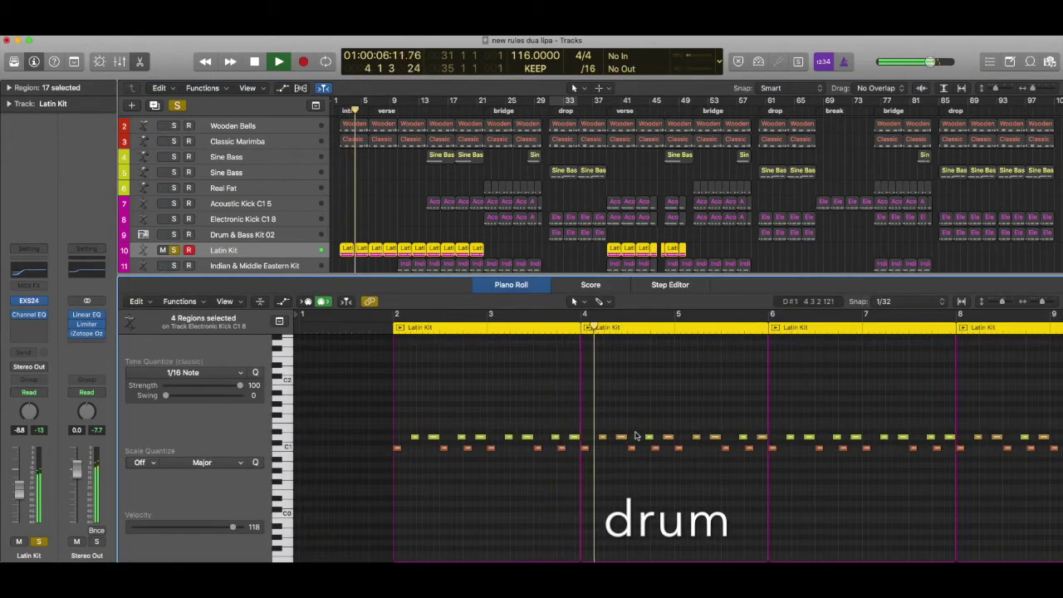
{"action": "scroll", "coordinate": [636, 433], "scroll_direction": "up", "scroll_amount": 5}
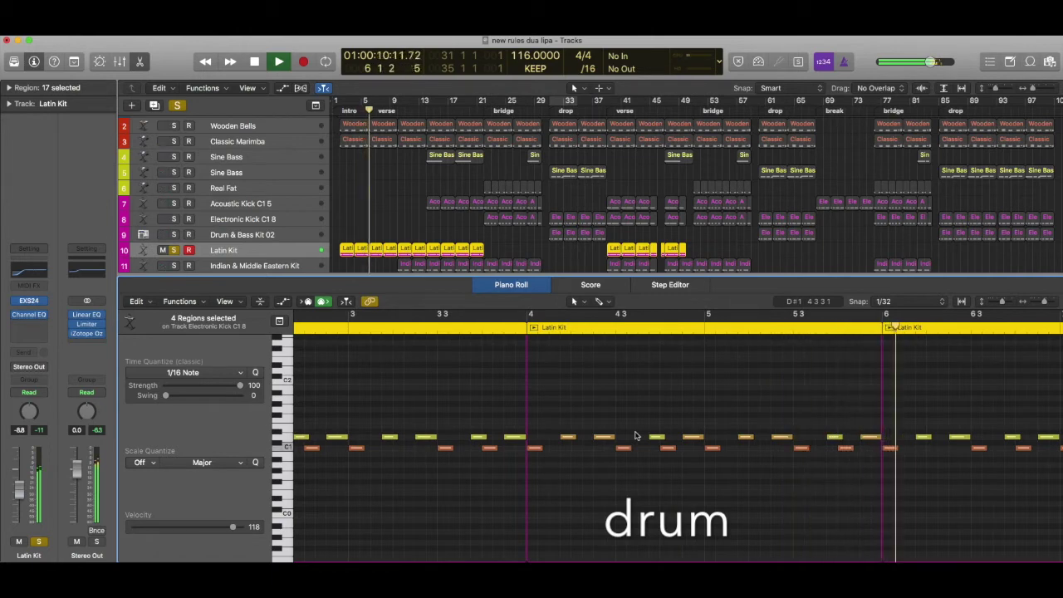
{"action": "key", "text": "space"}
{"action": "left_click", "coordinate": [514, 288]}
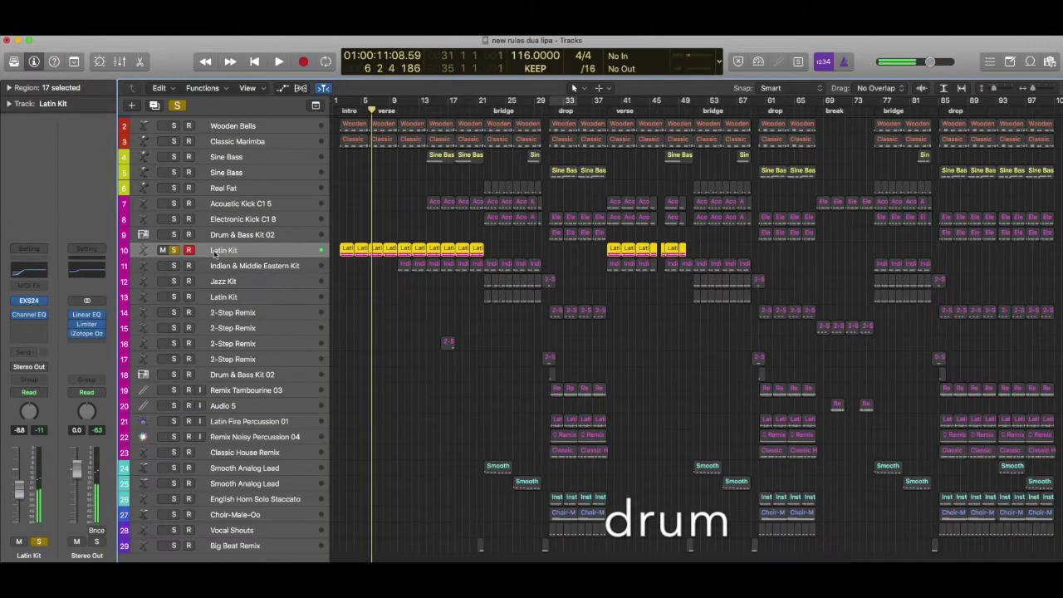
Step: Solo the Indian & Middle Eastern Kit on track 11 instead of the Latin Kit and play it in the first verse
{"action": "left_click", "coordinate": [174, 250]}
{"action": "left_click", "coordinate": [174, 266]}
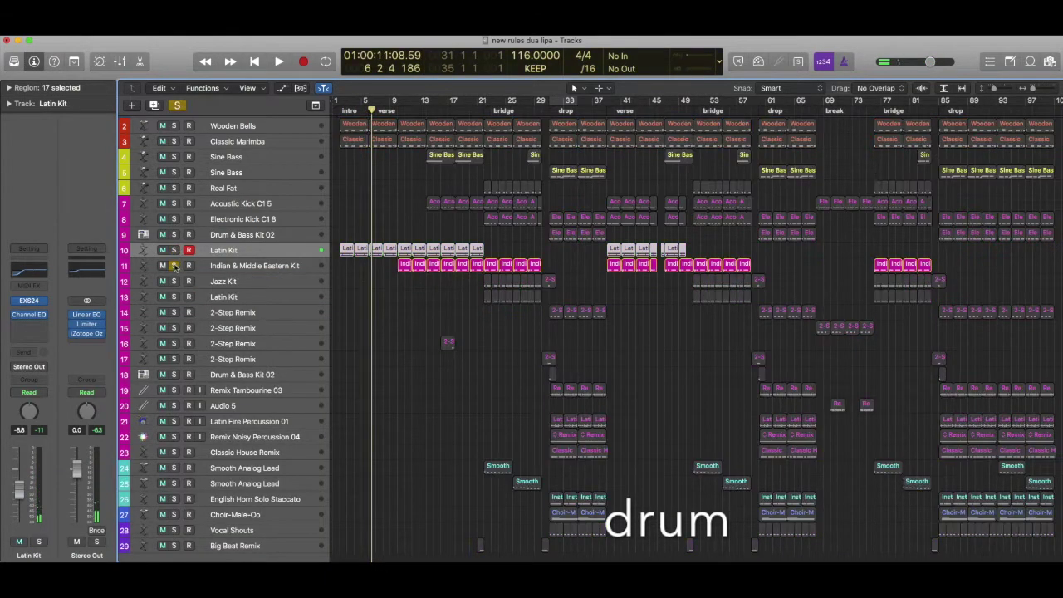
{"action": "key", "text": "space"}
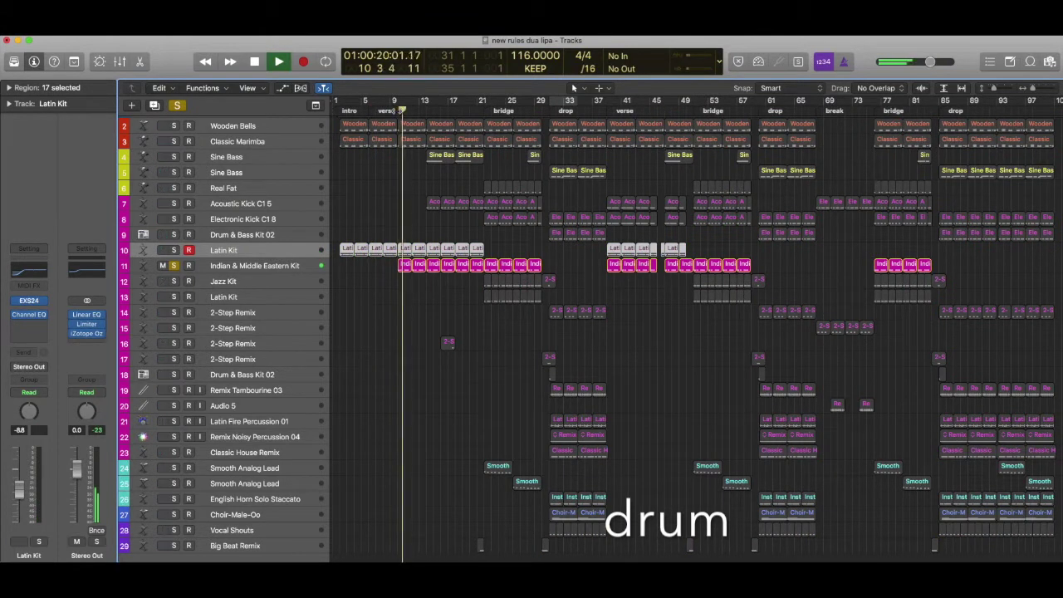
{"action": "left_click", "coordinate": [273, 266]}
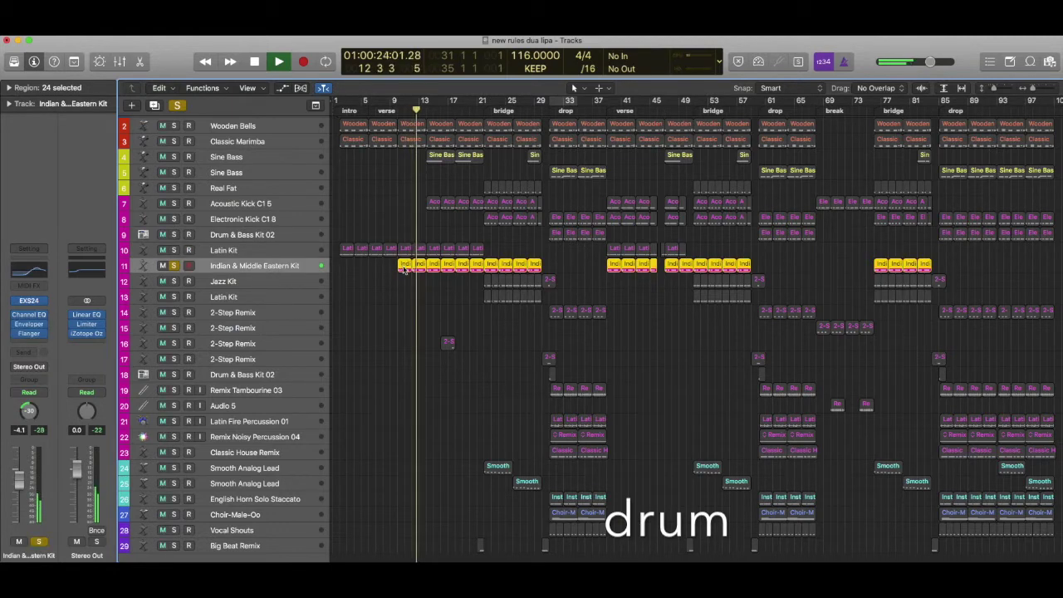
Step: Follow the Indian & Middle Eastern Kit notes in the Piano Roll, stop playback in bar 46 and close the editor
{"action": "double_click", "coordinate": [404, 268]}
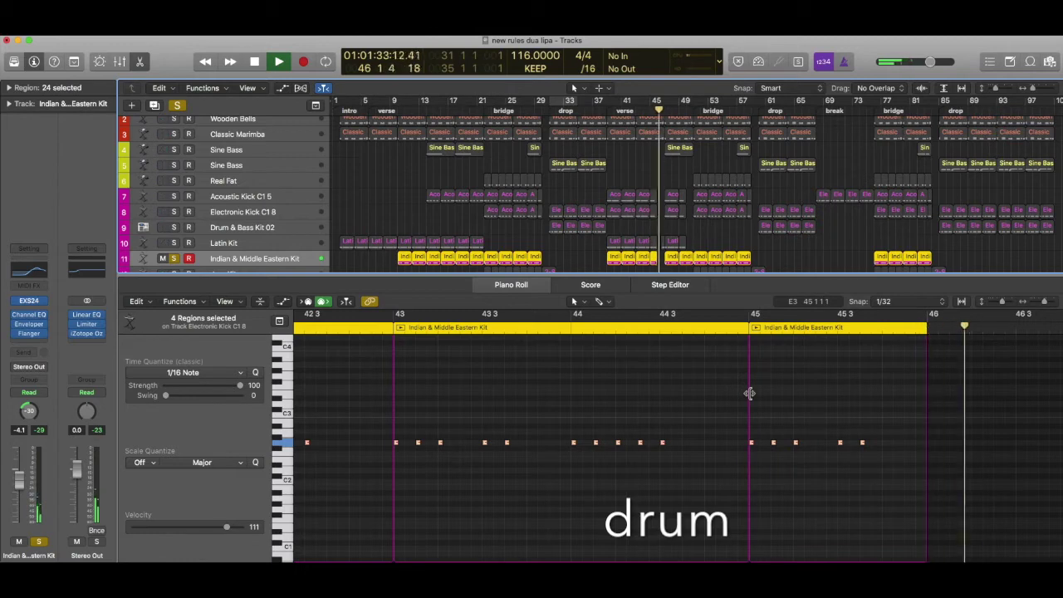
{"action": "key", "text": "space"}
{"action": "key", "text": "e"}
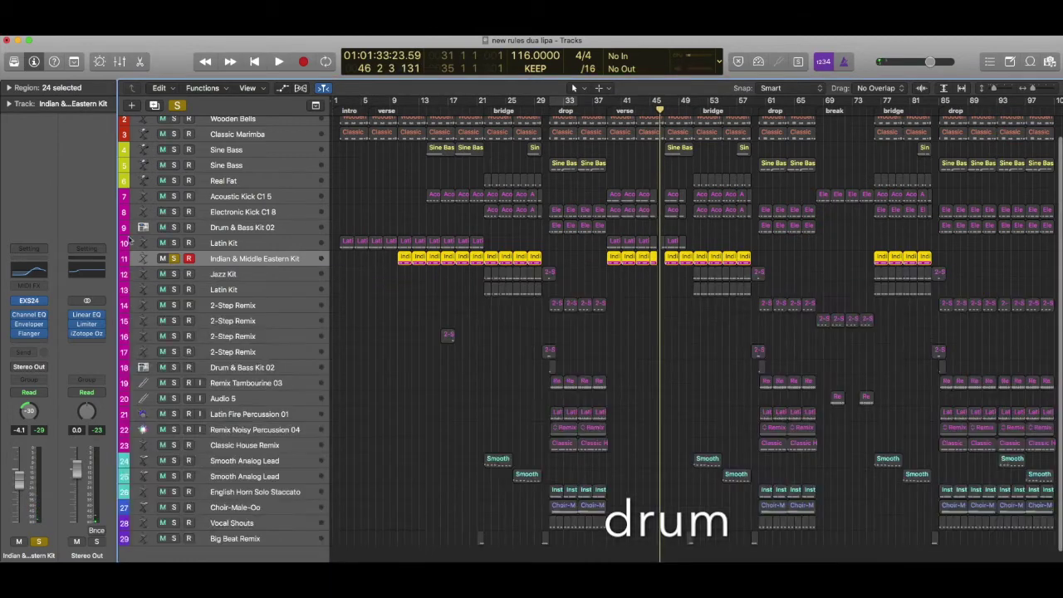
Step: Browse EXS24's Factory > World > South Asian category to show where the Indian & Middle Eastern Kit is found
{"action": "left_click", "coordinate": [29, 301]}
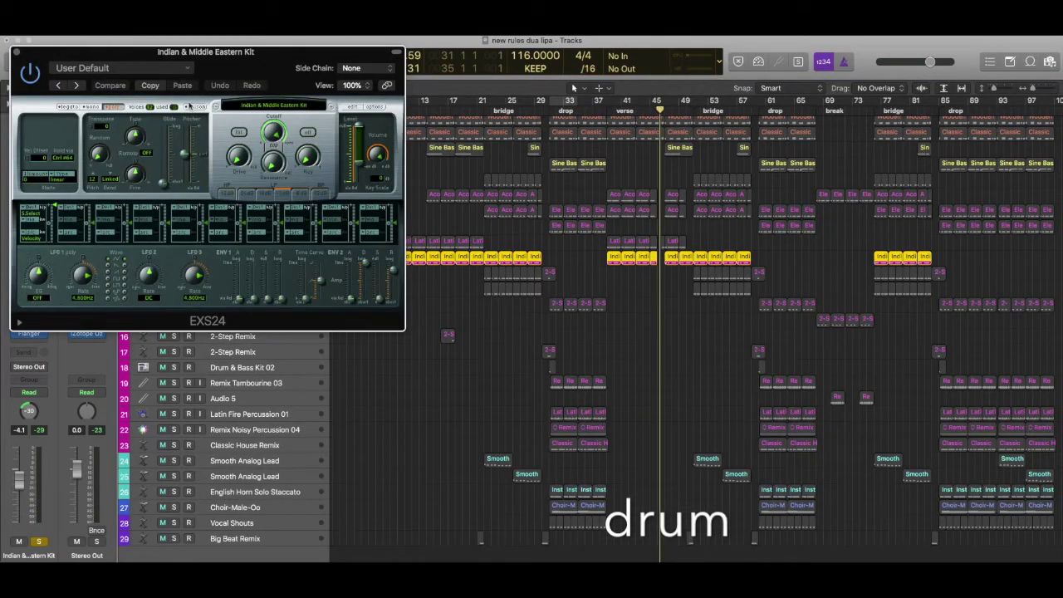
{"action": "left_click", "coordinate": [260, 104]}
{"action": "mouse_move", "coordinate": [274, 308]}
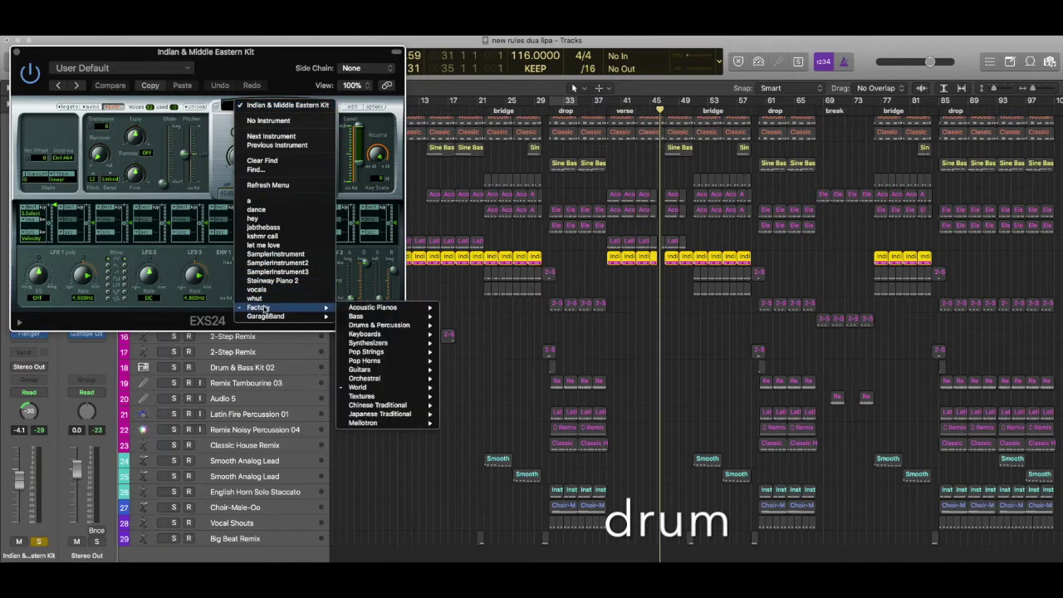
{"action": "mouse_move", "coordinate": [372, 387]}
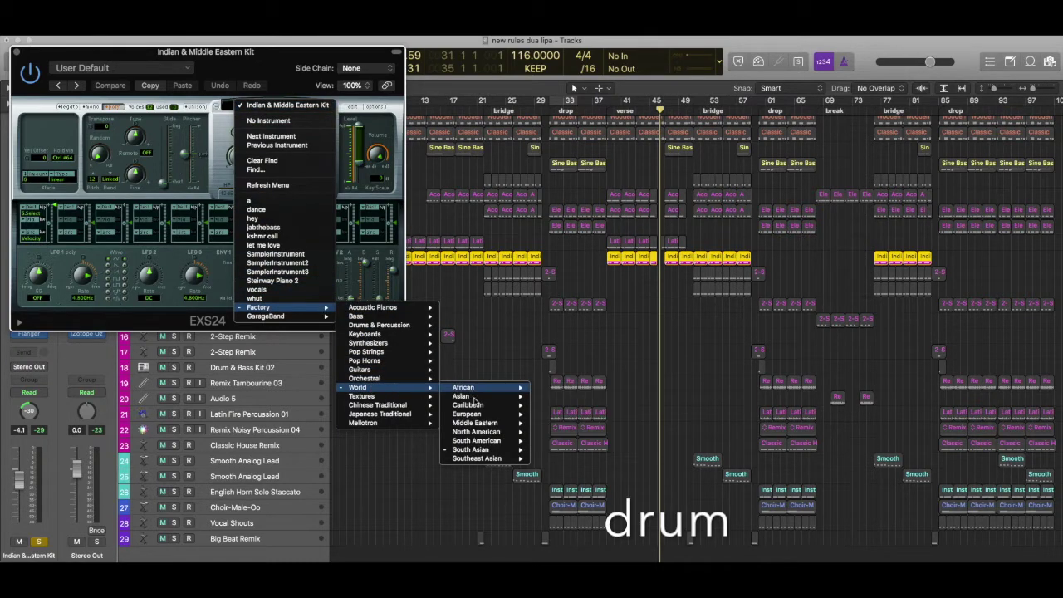
{"action": "mouse_move", "coordinate": [503, 450]}
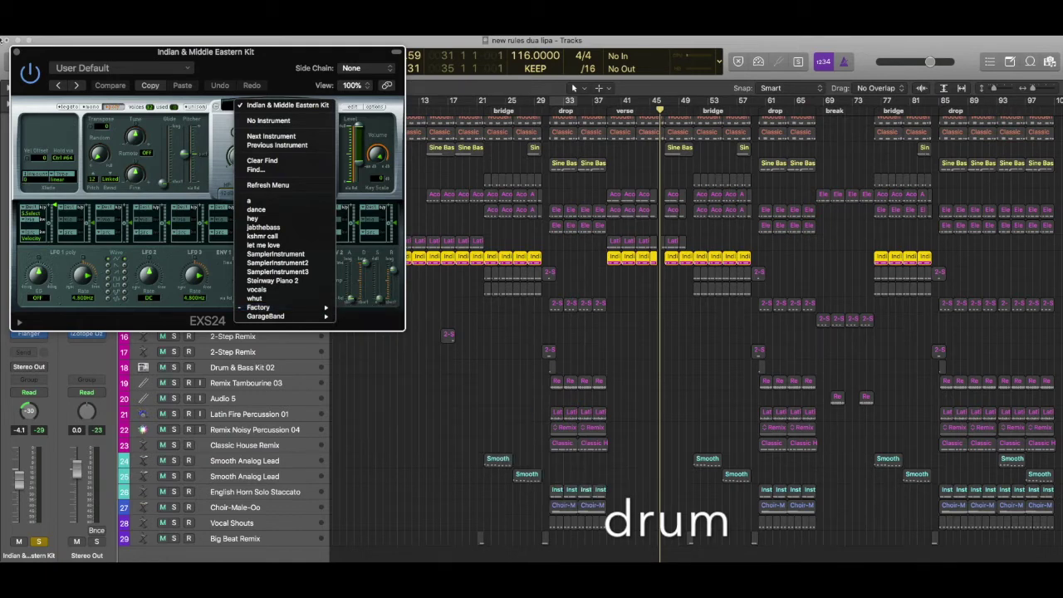
{"action": "left_click", "coordinate": [14, 53]}
{"action": "left_click", "coordinate": [14, 53]}
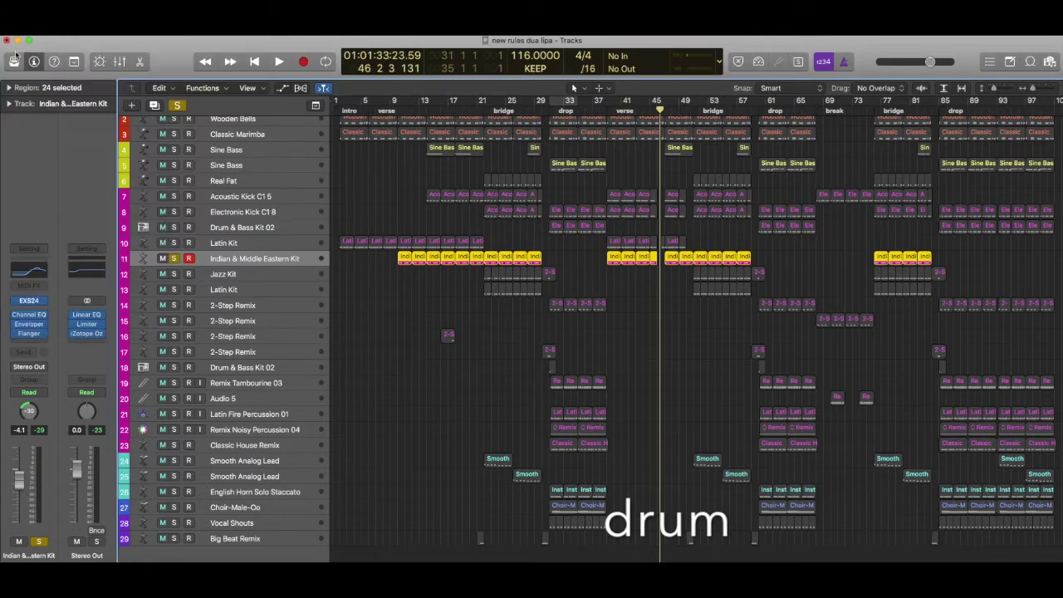
Step: Inspect the Channel EQ curve and the Enveloper settings on the Indian & Middle Eastern Kit track
{"action": "left_click", "coordinate": [30, 316]}
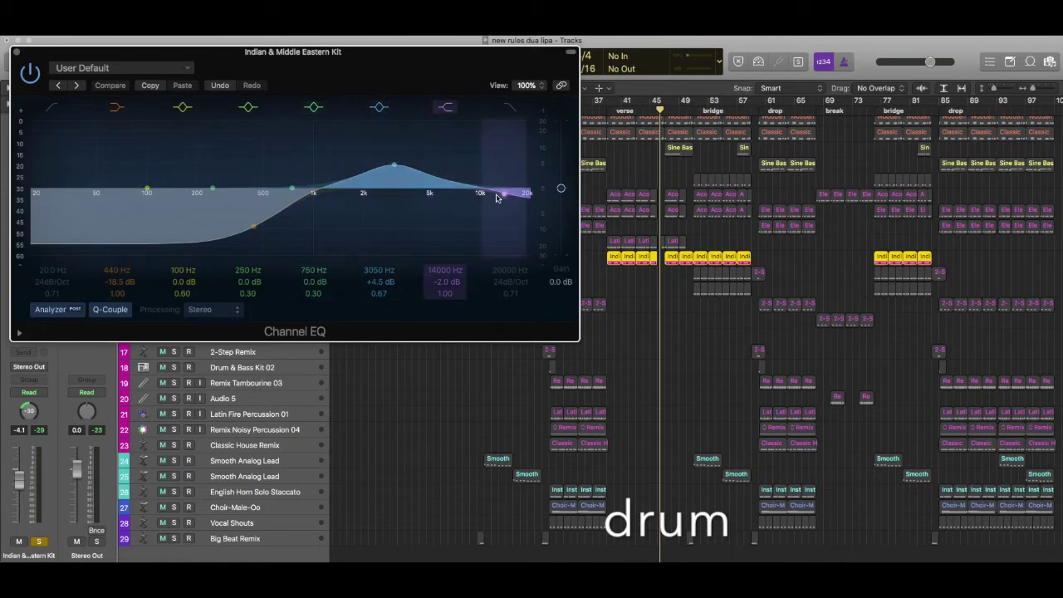
{"action": "left_click", "coordinate": [18, 53]}
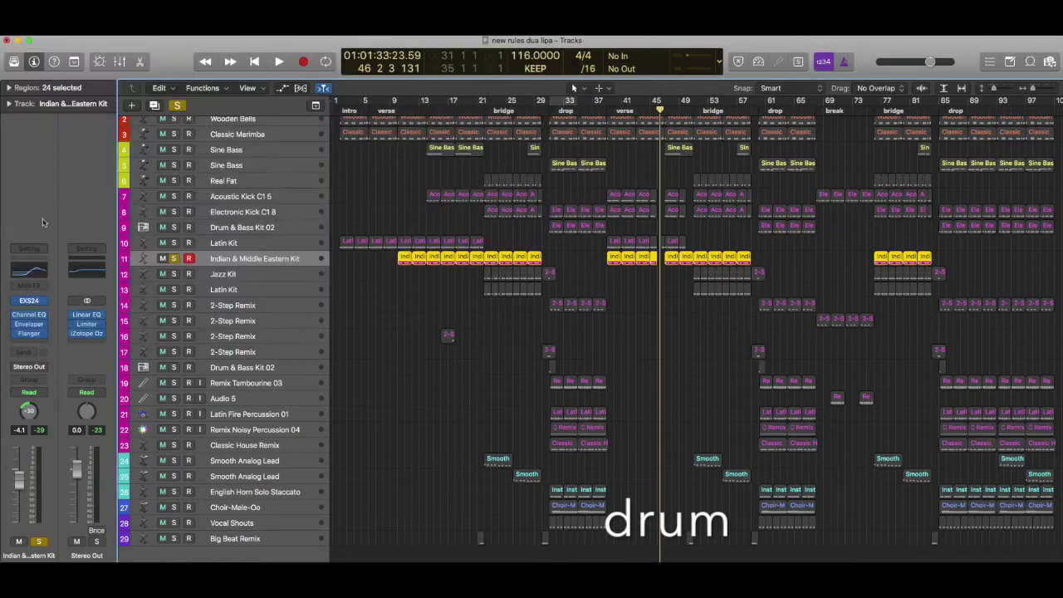
{"action": "left_click", "coordinate": [32, 325]}
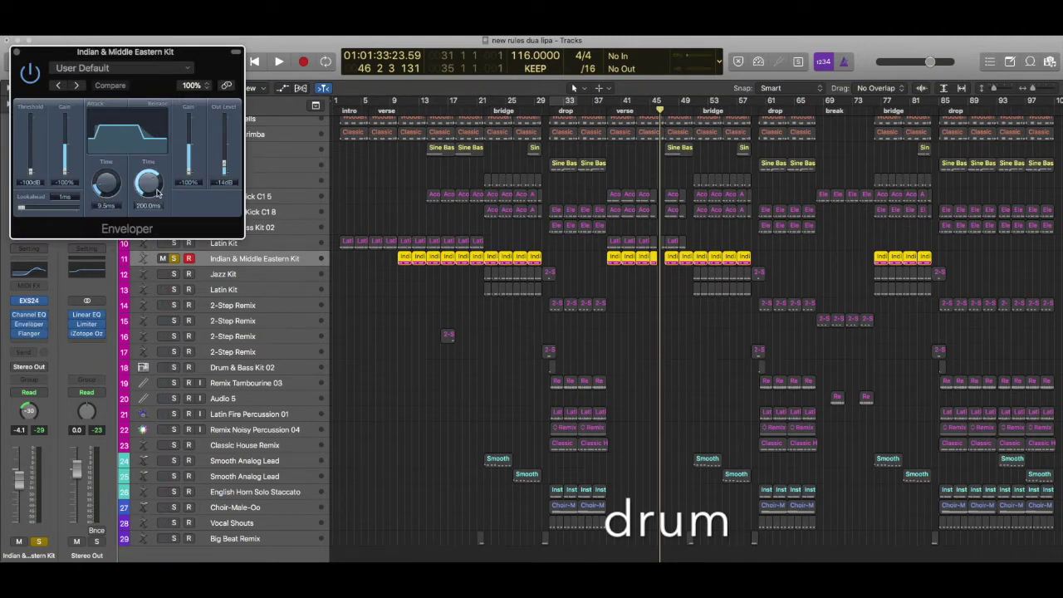
{"action": "left_click", "coordinate": [16, 53]}
Step: Inspect the Indian & Middle Eastern Kit's Flanger settings and show its Yellow Flanger preset in the preset list
{"action": "left_click", "coordinate": [29, 334]}
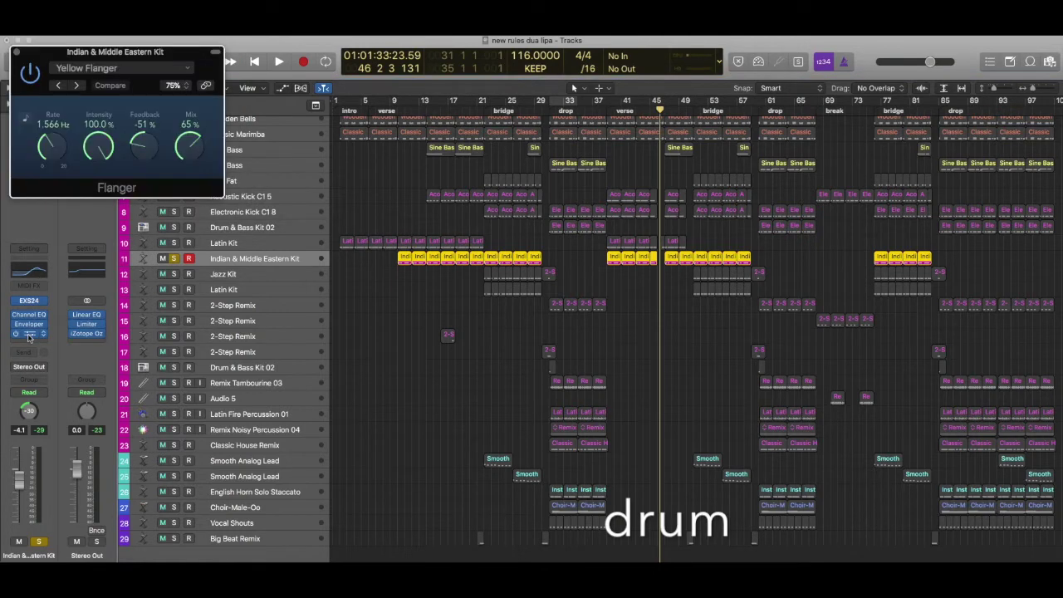
{"action": "left_click", "coordinate": [115, 69]}
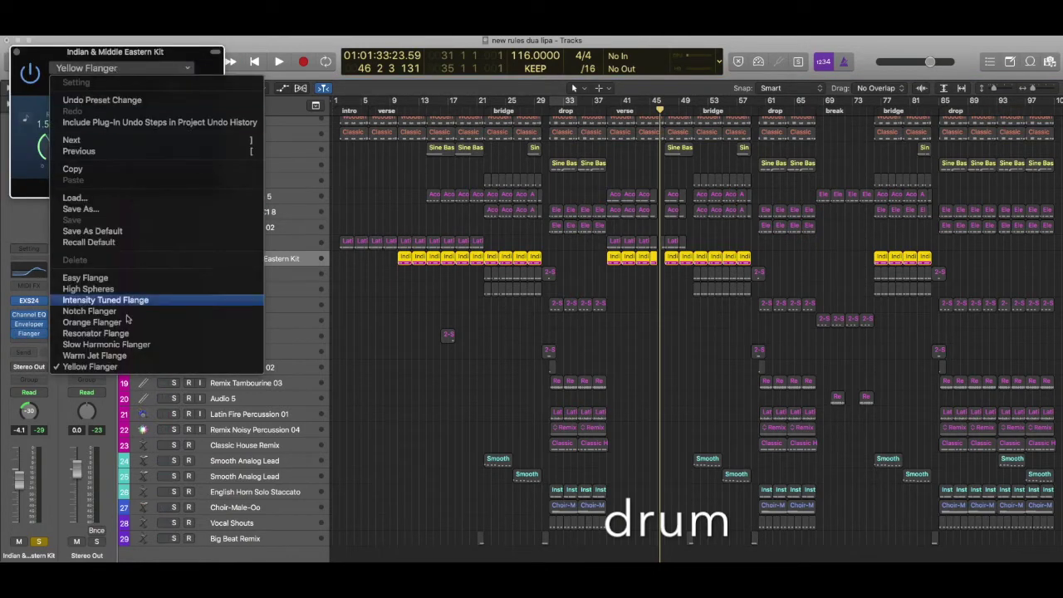
{"action": "left_click", "coordinate": [18, 55]}
{"action": "left_click", "coordinate": [19, 54]}
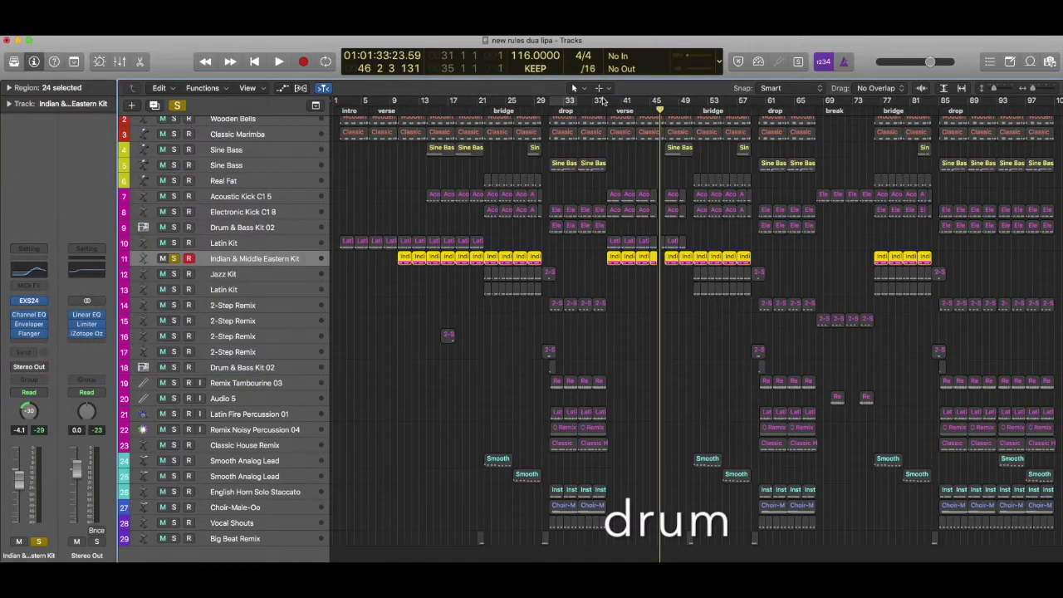
Step: Play the Indian & Middle Eastern Kit from the second verse at bar 39 with its notes in the Piano Roll, stopping in bar 44
{"action": "left_click", "coordinate": [607, 110]}
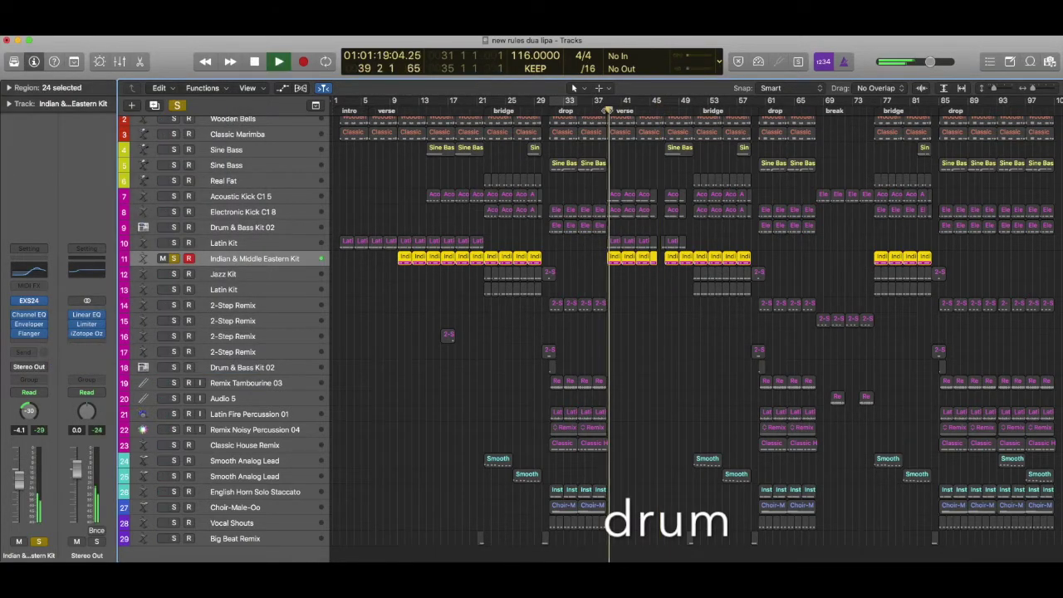
{"action": "double_click", "coordinate": [615, 262]}
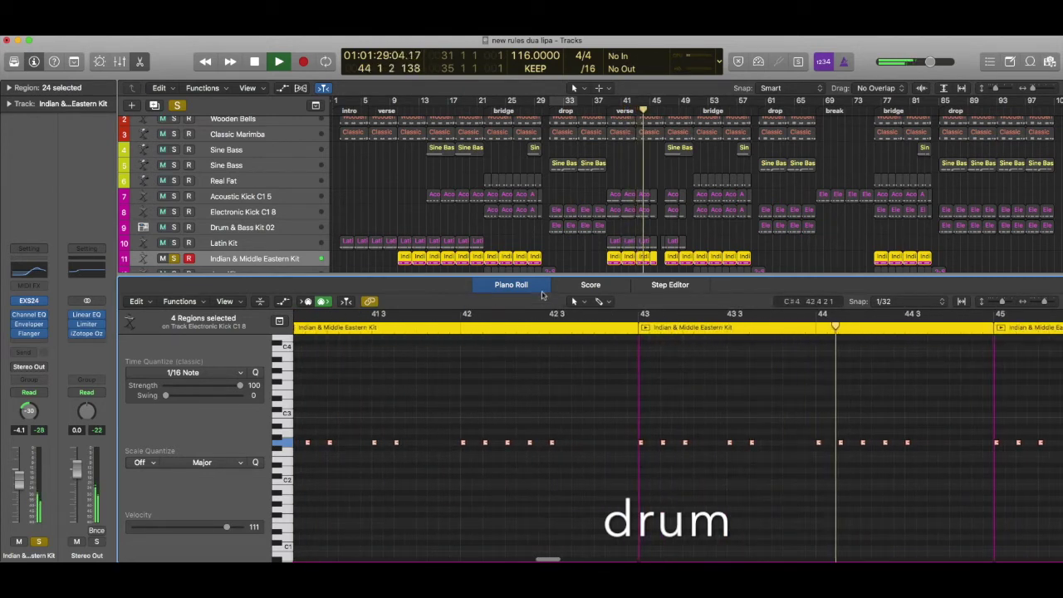
{"action": "key", "text": "space"}
{"action": "key", "text": "p"}
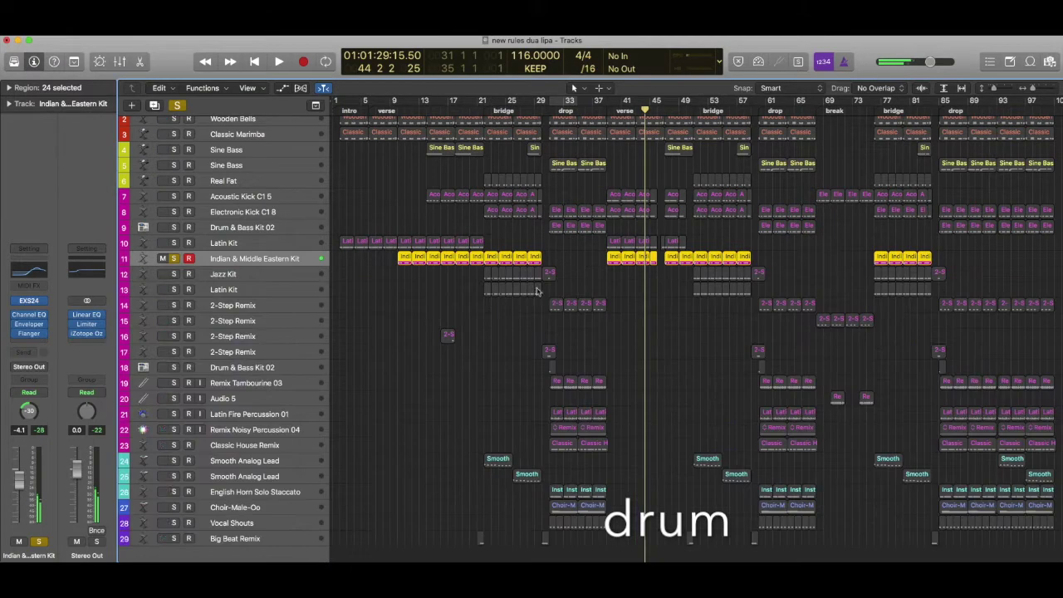
Step: Solo the Jazz Kit on track 12 instead of the Indian & Middle Eastern Kit and play it from the bridge at bar 22
{"action": "left_click", "coordinate": [174, 259]}
{"action": "left_click", "coordinate": [174, 274]}
{"action": "left_click", "coordinate": [241, 277]}
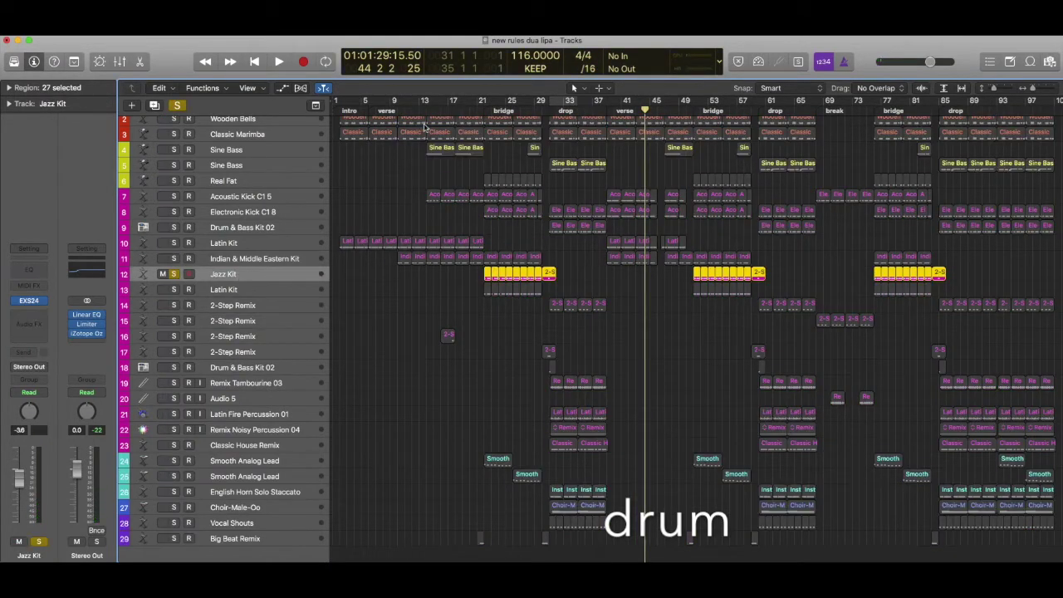
{"action": "key", "text": "space"}
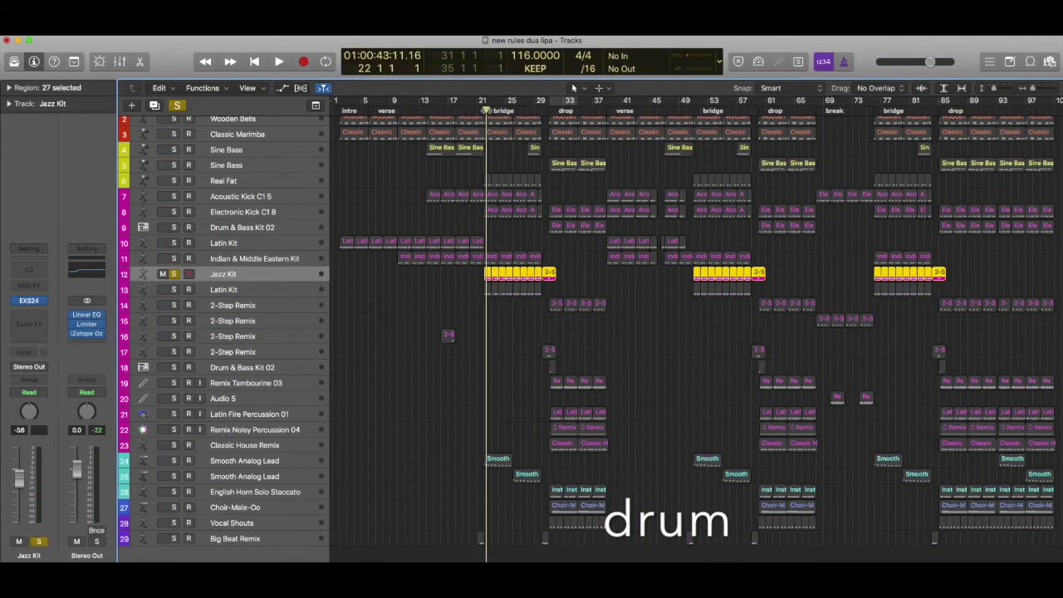
{"action": "key", "text": "space"}
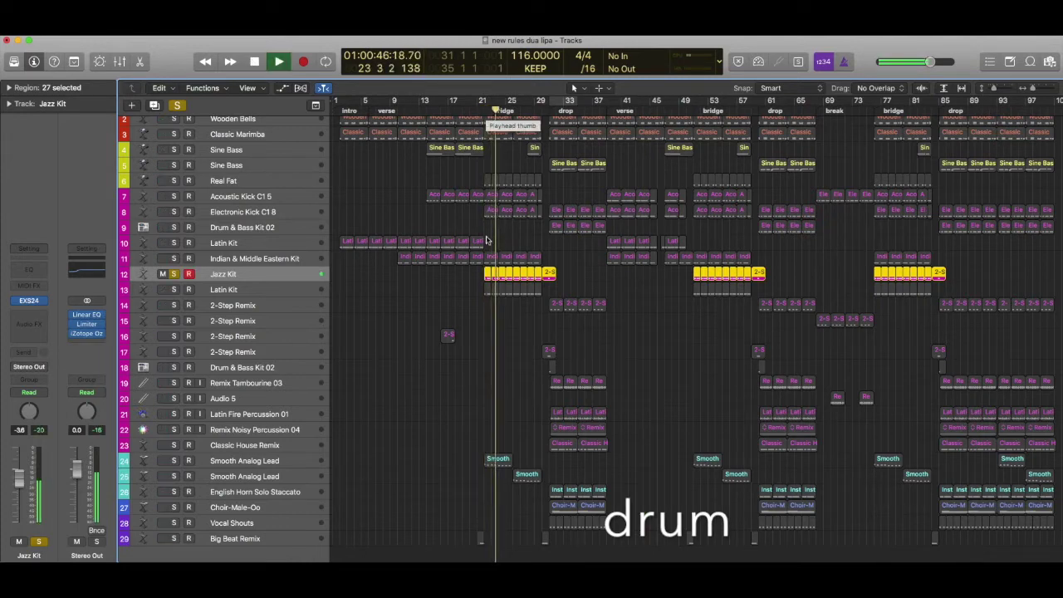
Step: Show the Jazz Kit's notes in the Piano Roll and play through the 2-Step Remix region closing the first bridge
{"action": "double_click", "coordinate": [487, 280]}
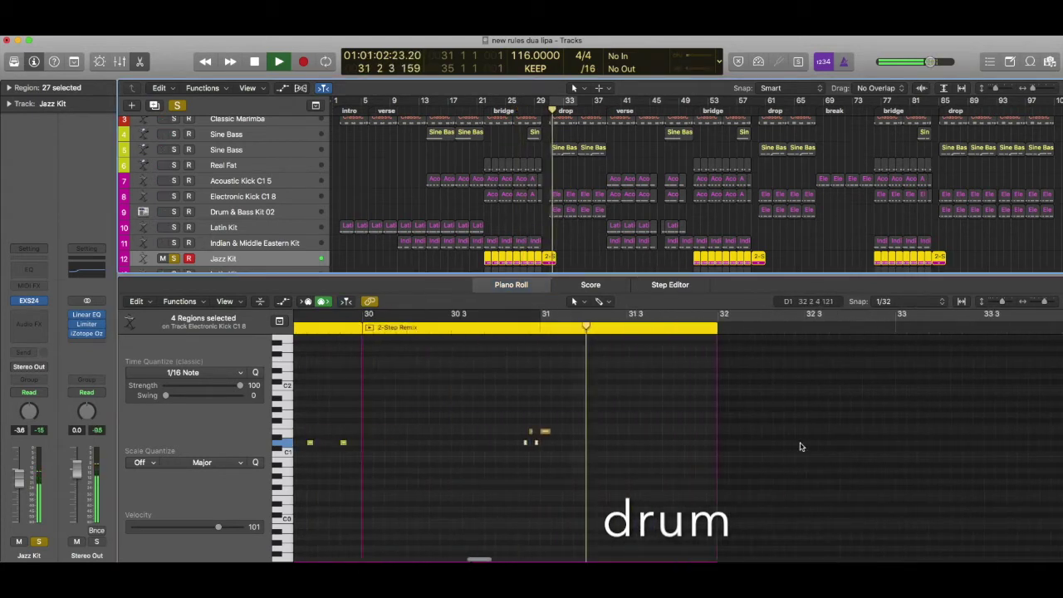
{"action": "key", "text": "space"}
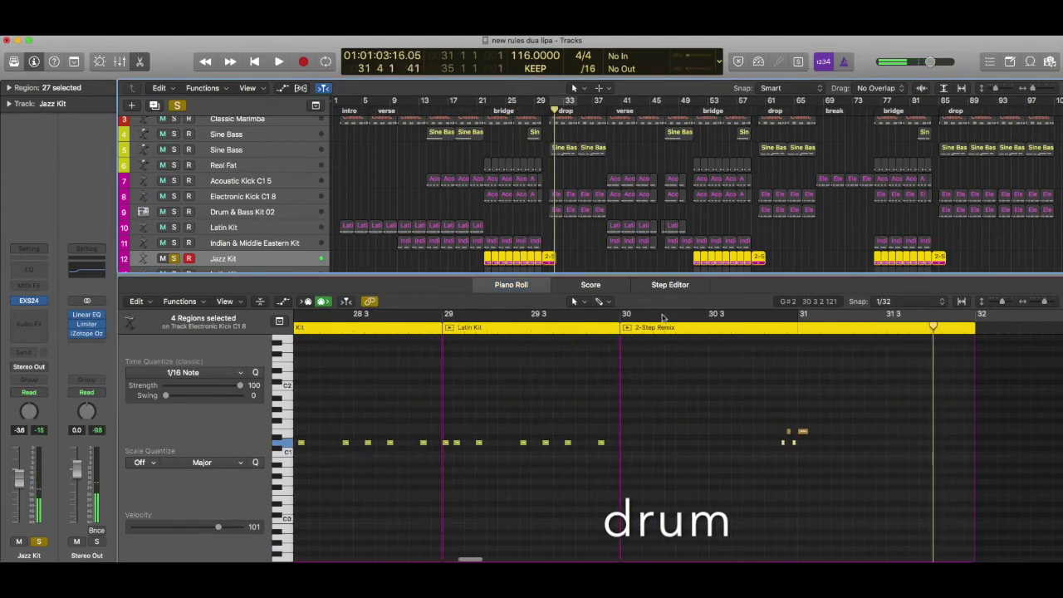
{"action": "key", "text": "space"}
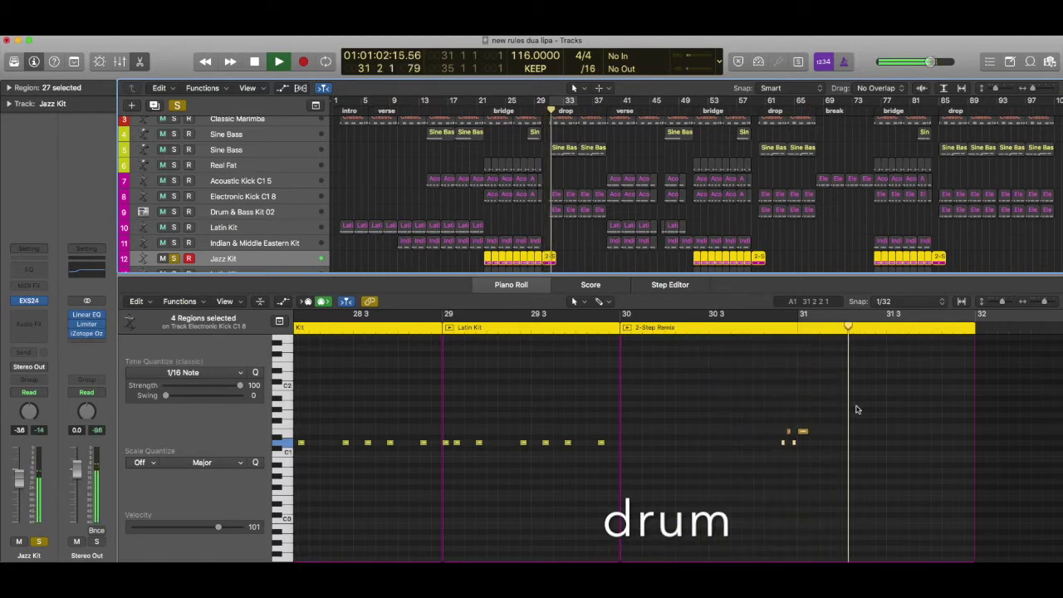
{"action": "key", "text": "space"}
Step: Replay the closing 2-Step Remix notes from bar 30 beat 4 into bar 31 and close the Piano Roll
{"action": "left_click", "coordinate": [757, 333]}
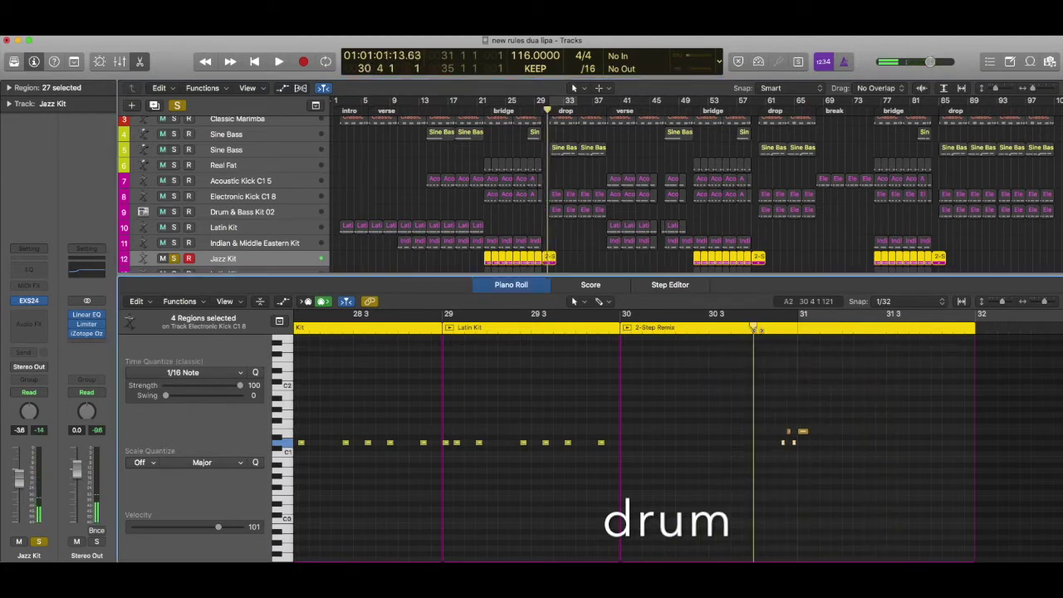
{"action": "key", "text": "space"}
{"action": "key", "text": "space"}
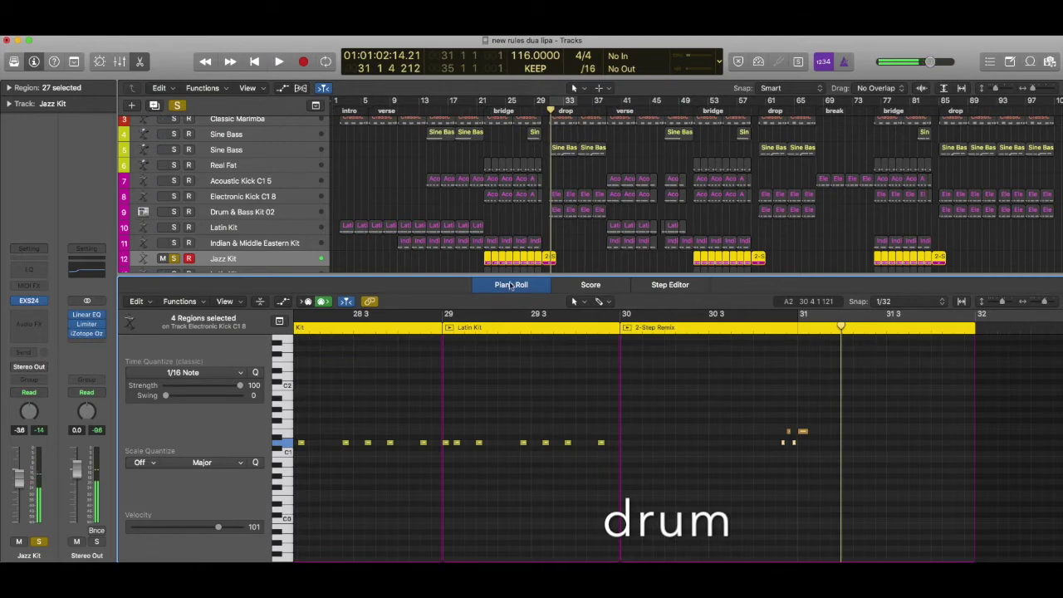
{"action": "key", "text": "p"}
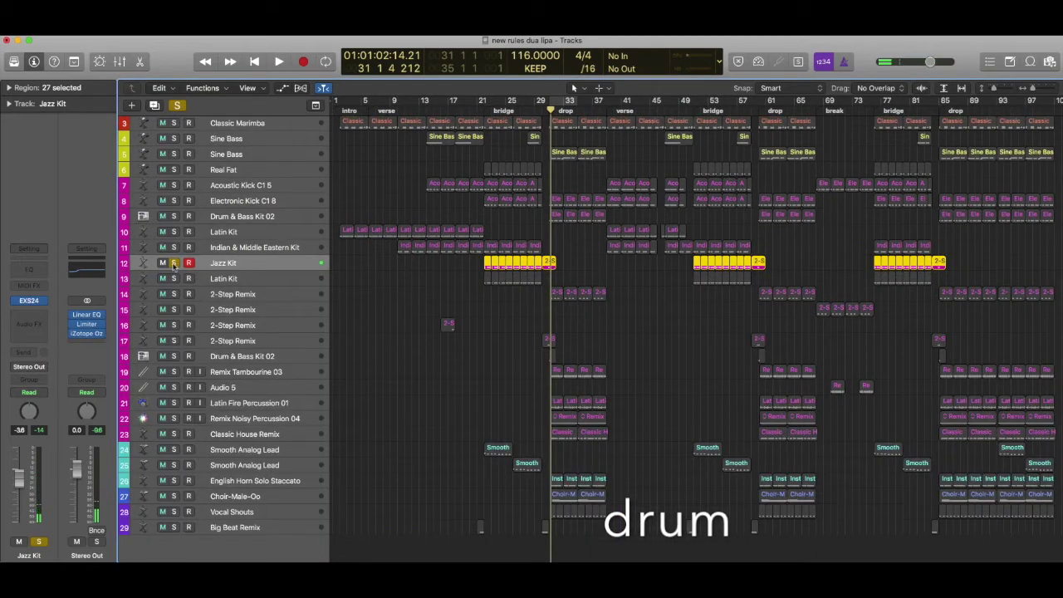
Step: Solo the Latin Kit on track 13 instead of the Jazz Kit, play it from the first bridge and select its track
{"action": "left_click", "coordinate": [174, 263]}
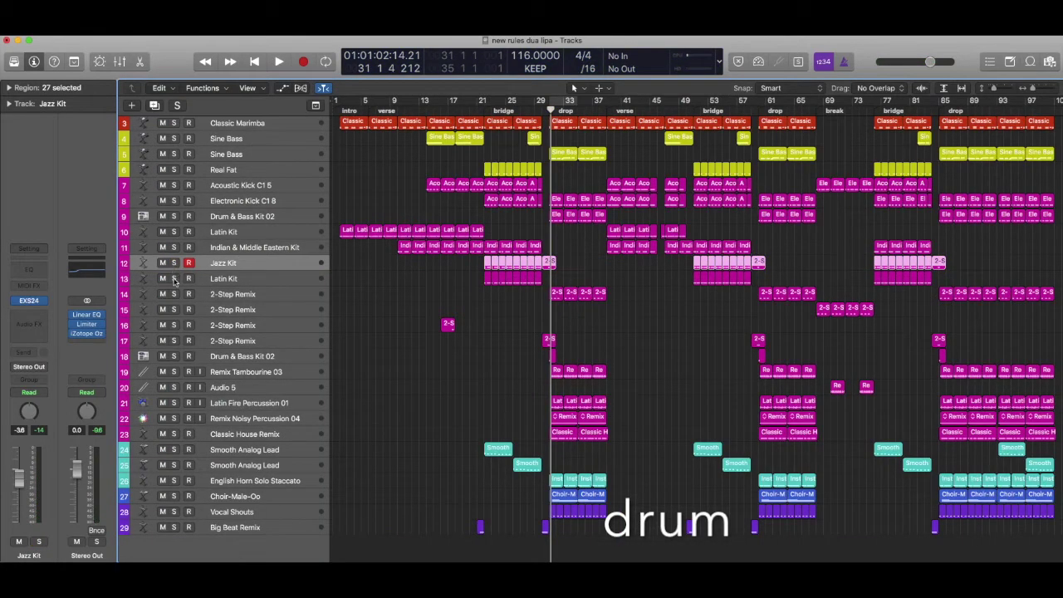
{"action": "left_click", "coordinate": [175, 279]}
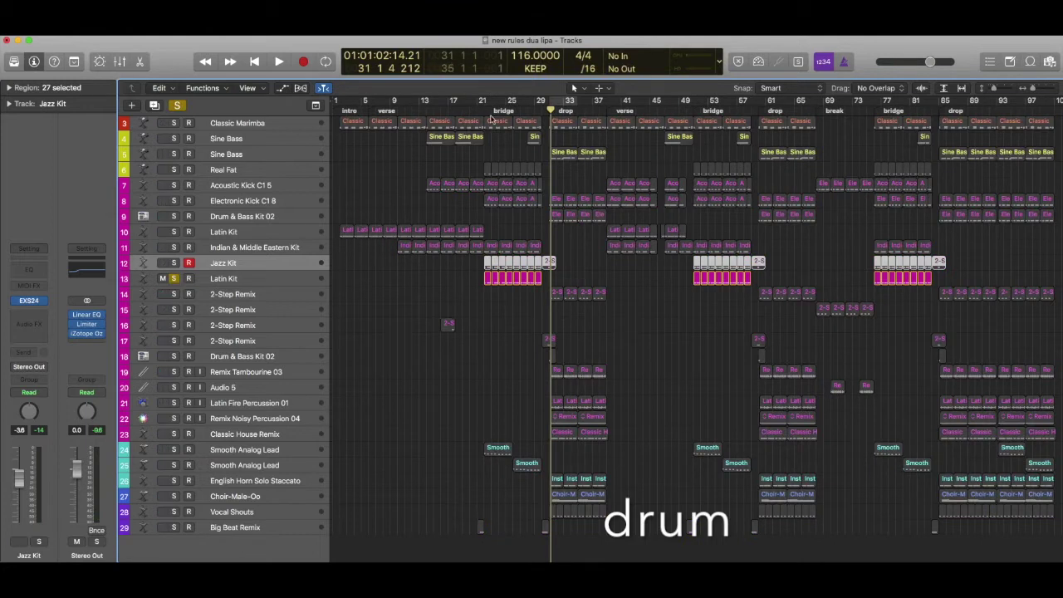
{"action": "key", "text": "space"}
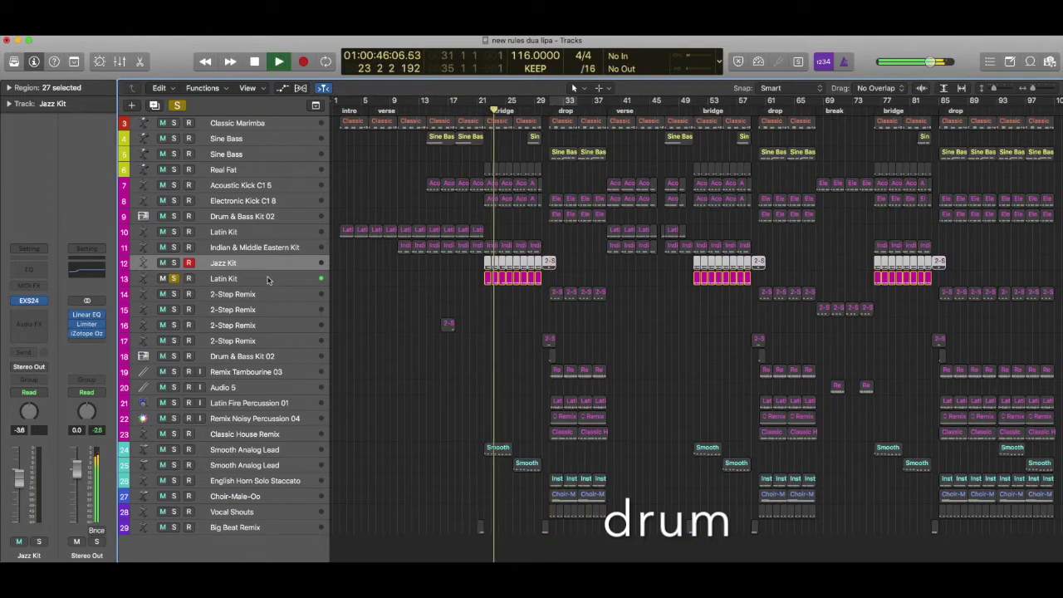
{"action": "left_click", "coordinate": [270, 279]}
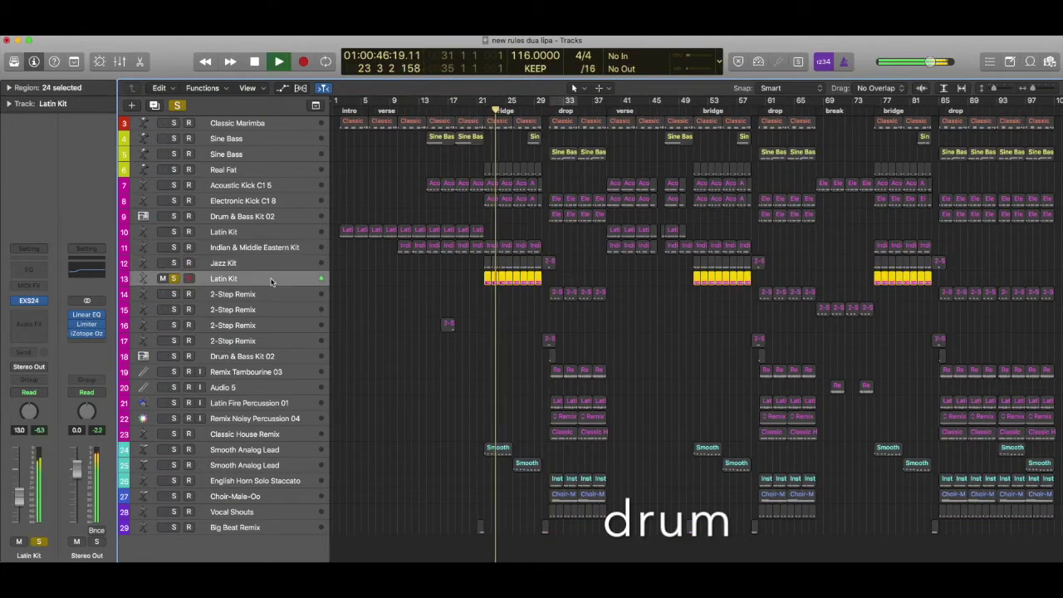
Step: Follow the Latin Kit's bridge notes in the Piano Roll during playback, stopping in bar 28
{"action": "double_click", "coordinate": [498, 281]}
{"action": "scroll", "coordinate": [551, 363], "scroll_direction": "right", "scroll_amount": 5}
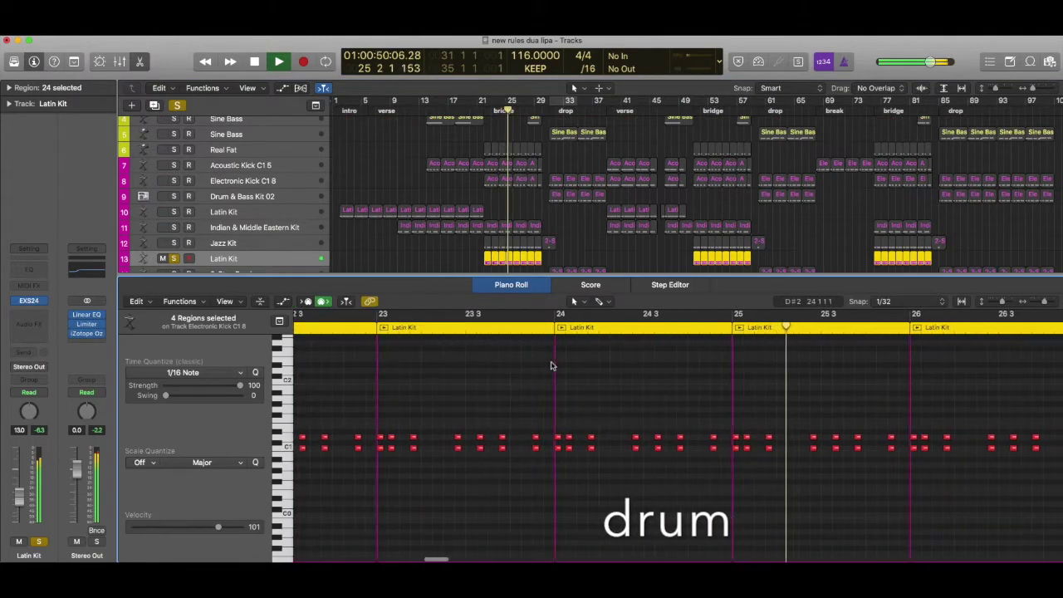
{"action": "scroll", "coordinate": [551, 366], "scroll_direction": "right", "scroll_amount": 5}
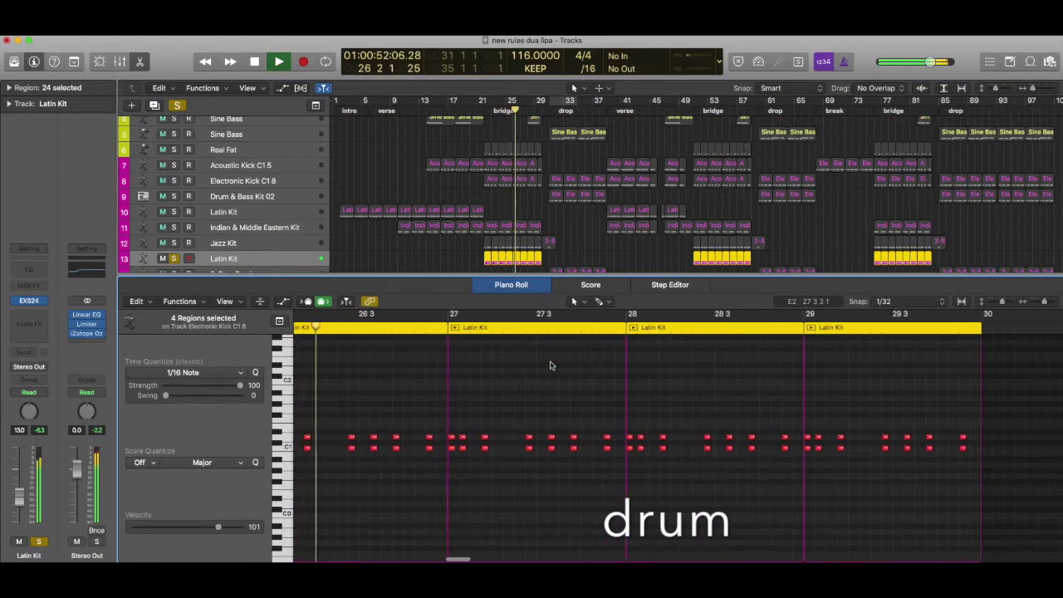
{"action": "scroll", "coordinate": [551, 366], "scroll_direction": "left", "scroll_amount": 2}
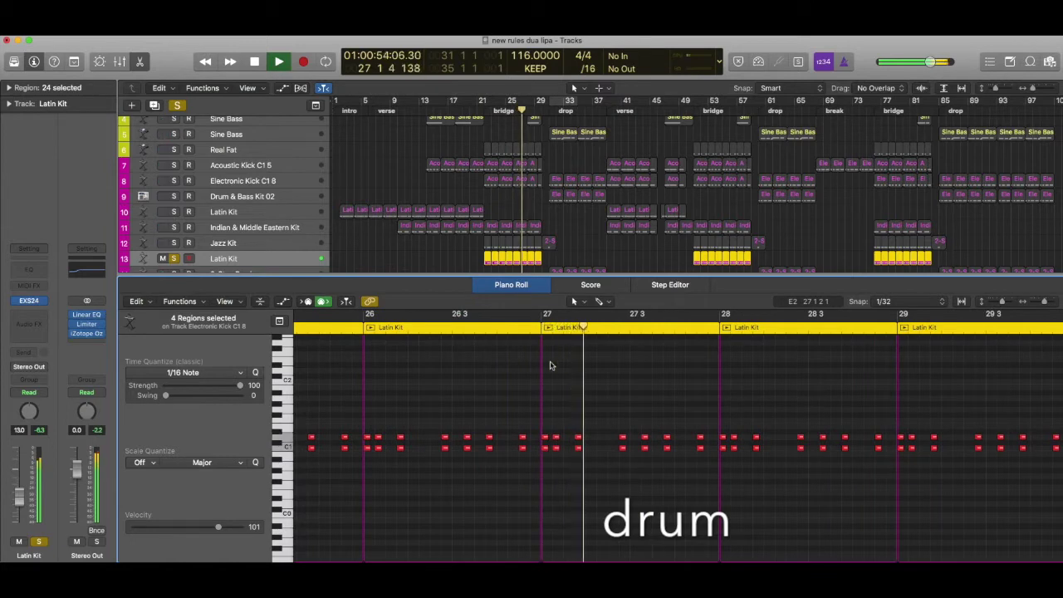
{"action": "key", "text": "space"}
Step: Show the Latin Kit instrument under Factory, World, South American in the track's EXS24, and close the sampler and the Piano Roll
{"action": "left_click", "coordinate": [30, 300]}
{"action": "left_click", "coordinate": [281, 106]}
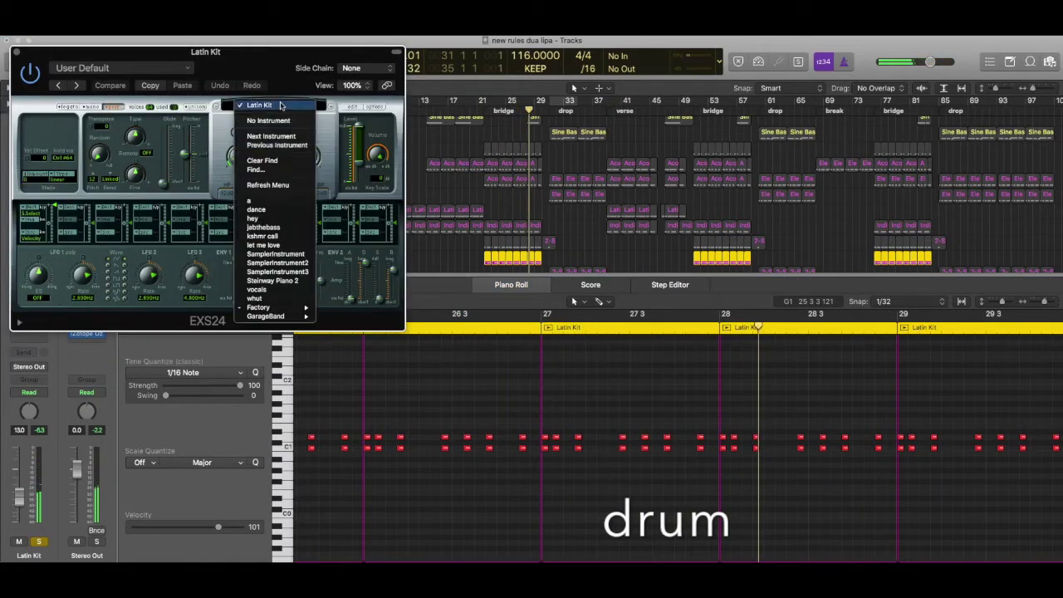
{"action": "mouse_move", "coordinate": [274, 308]}
{"action": "mouse_move", "coordinate": [359, 391]}
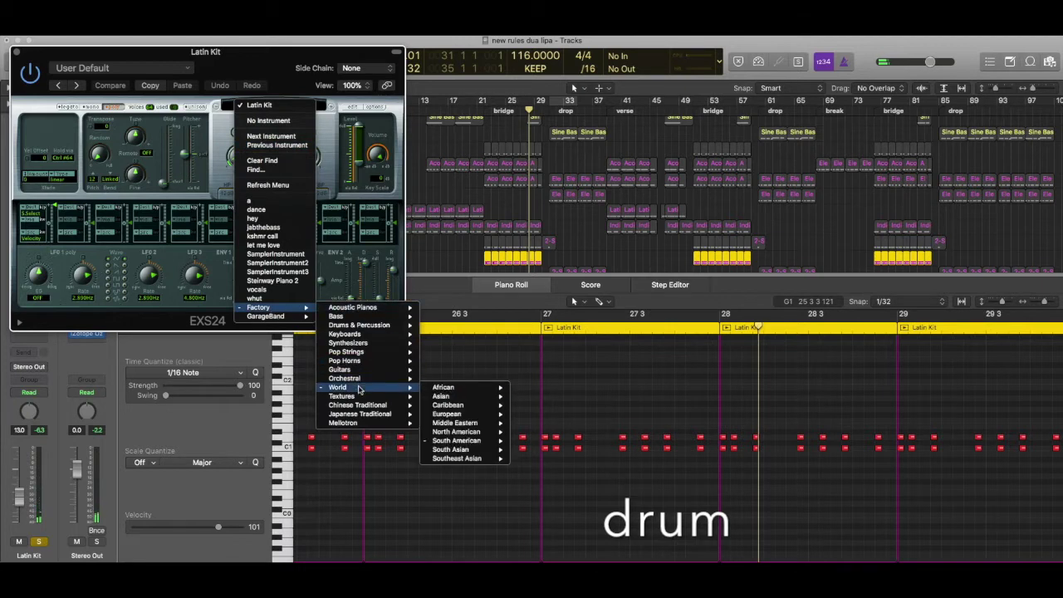
{"action": "mouse_move", "coordinate": [462, 443]}
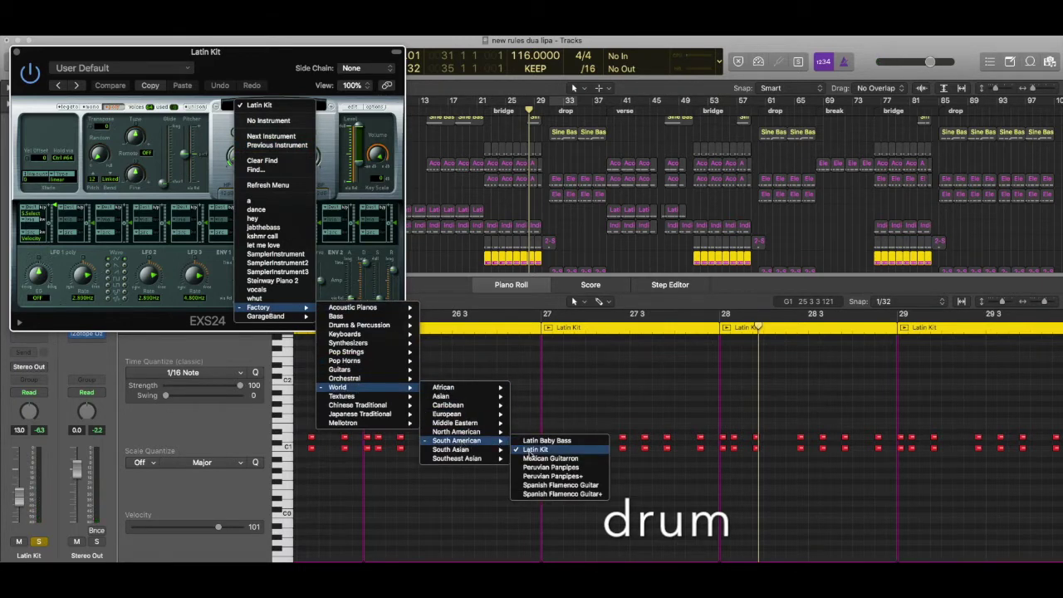
{"action": "left_click", "coordinate": [532, 450]}
{"action": "left_click", "coordinate": [16, 52]}
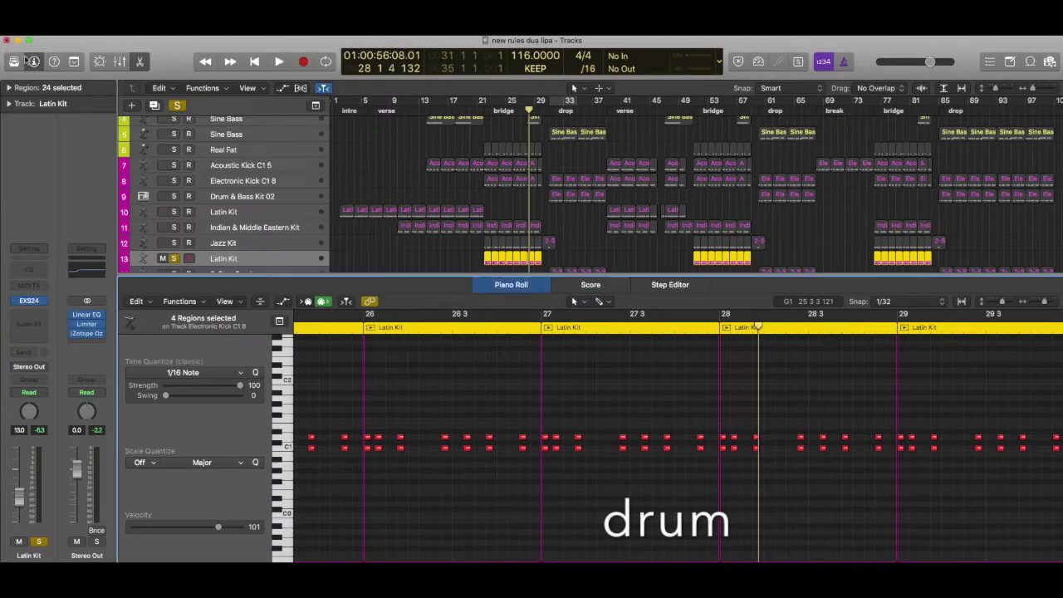
{"action": "left_click", "coordinate": [500, 288]}
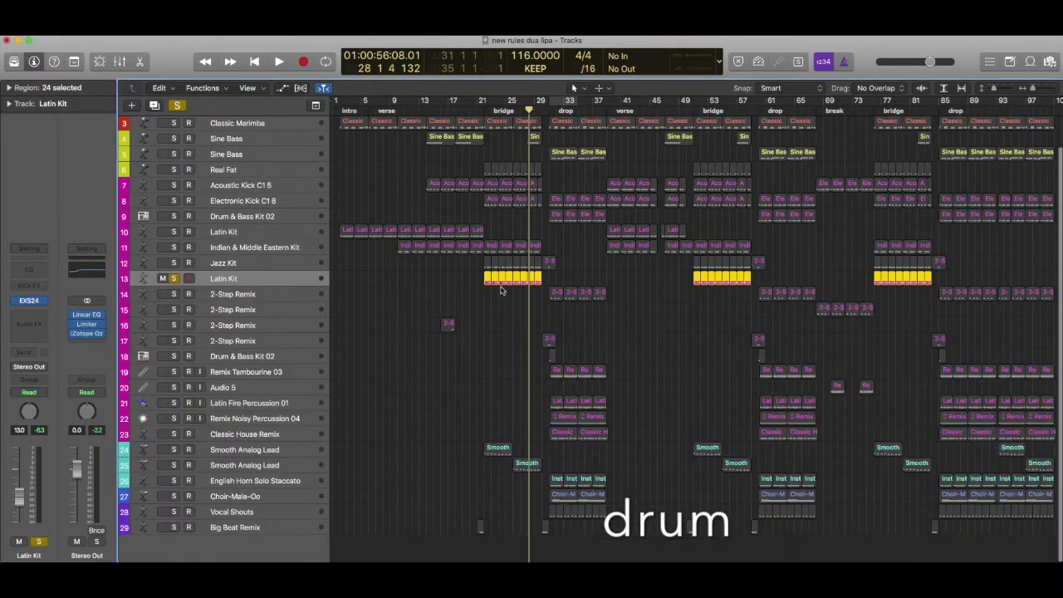
Step: Solo the 2-Step Remix on track 14 instead of the Latin Kit and play it from bar 31 with its notes in the Piano Roll
{"action": "left_click", "coordinate": [173, 280]}
{"action": "left_click", "coordinate": [173, 295]}
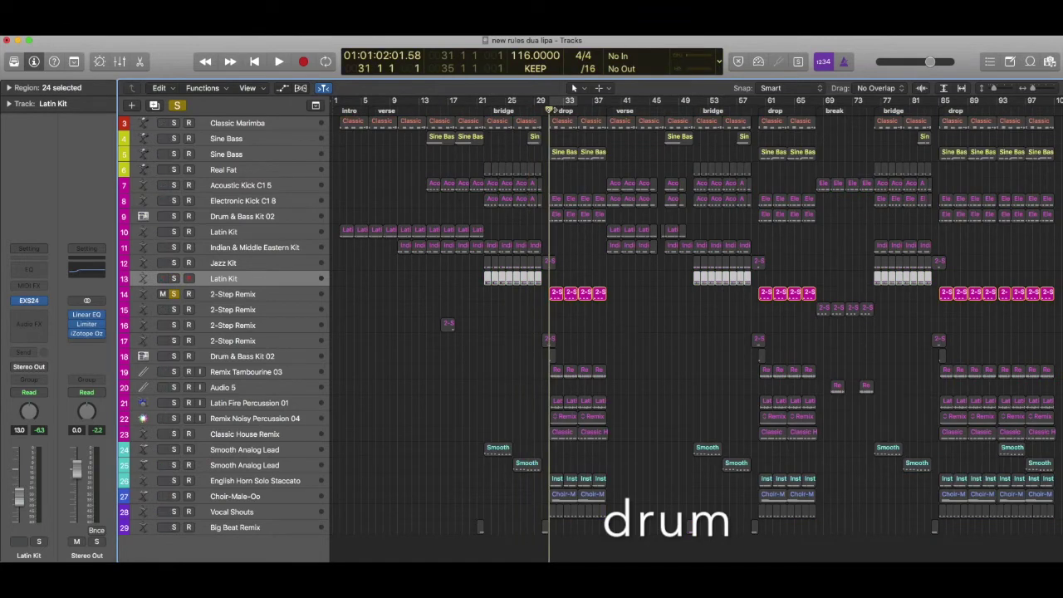
{"action": "key", "text": "space"}
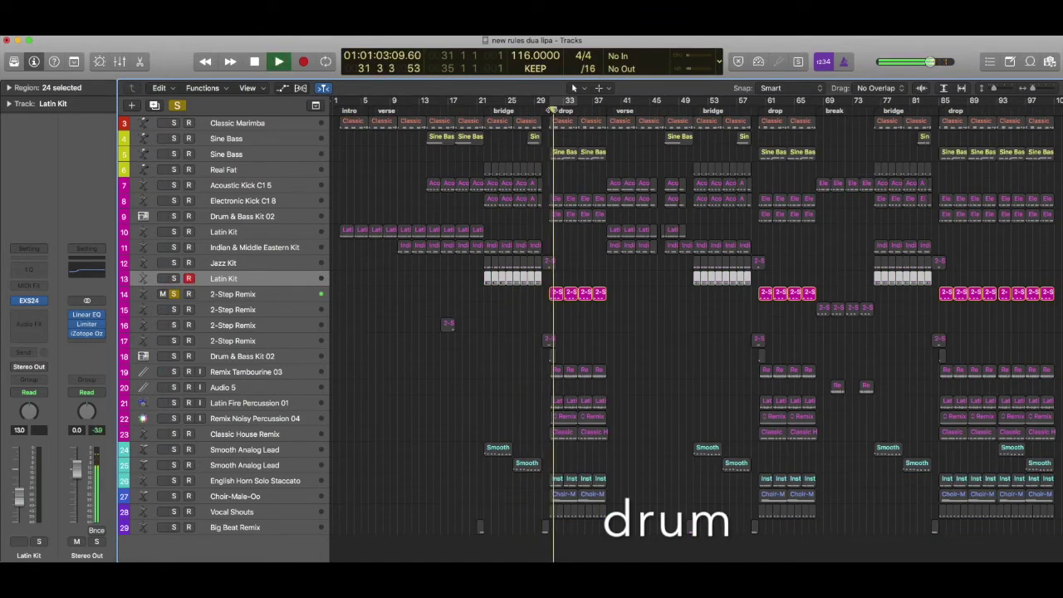
{"action": "key", "text": "Down"}
{"action": "key", "text": "p"}
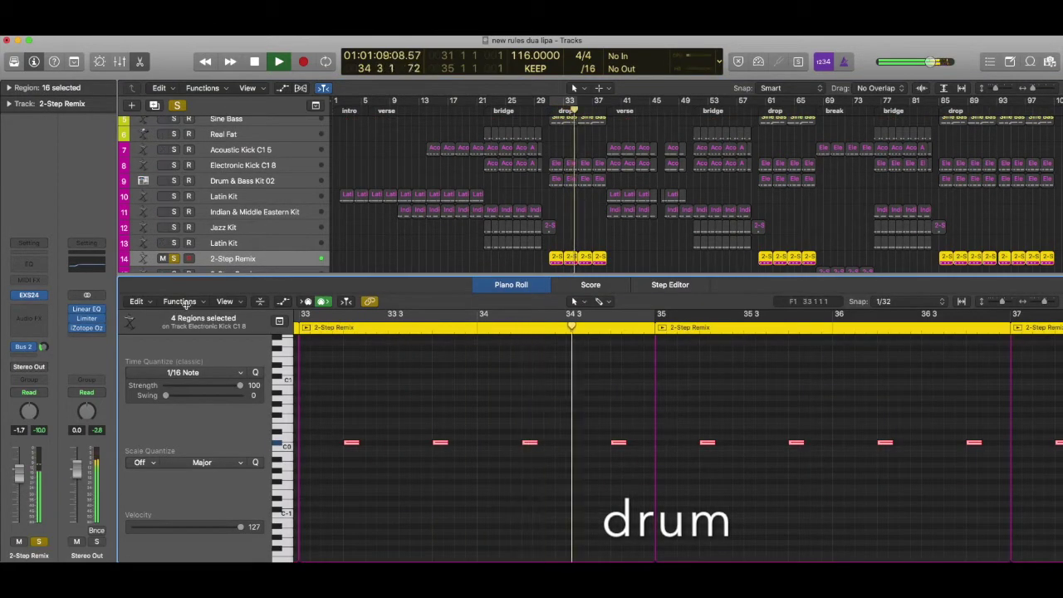
Step: Show the 2-Step Remix instrument under Factory, Drums & Percussion, Electronic Drum Kits in track 14's EXS24, and close the sampler
{"action": "mouse_move", "coordinate": [29, 296]}
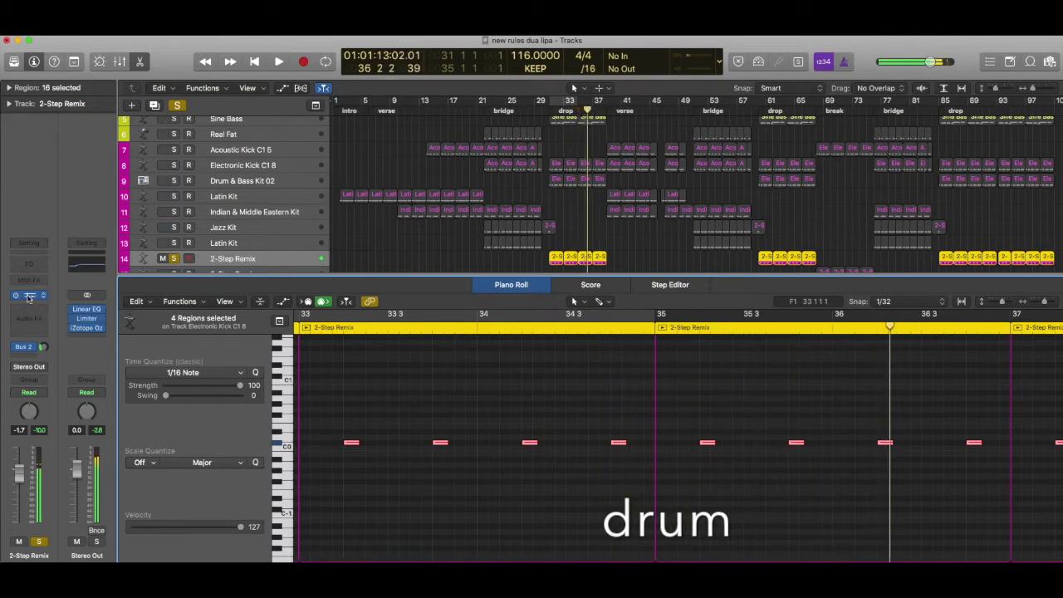
{"action": "left_click", "coordinate": [29, 296]}
{"action": "left_click", "coordinate": [285, 105]}
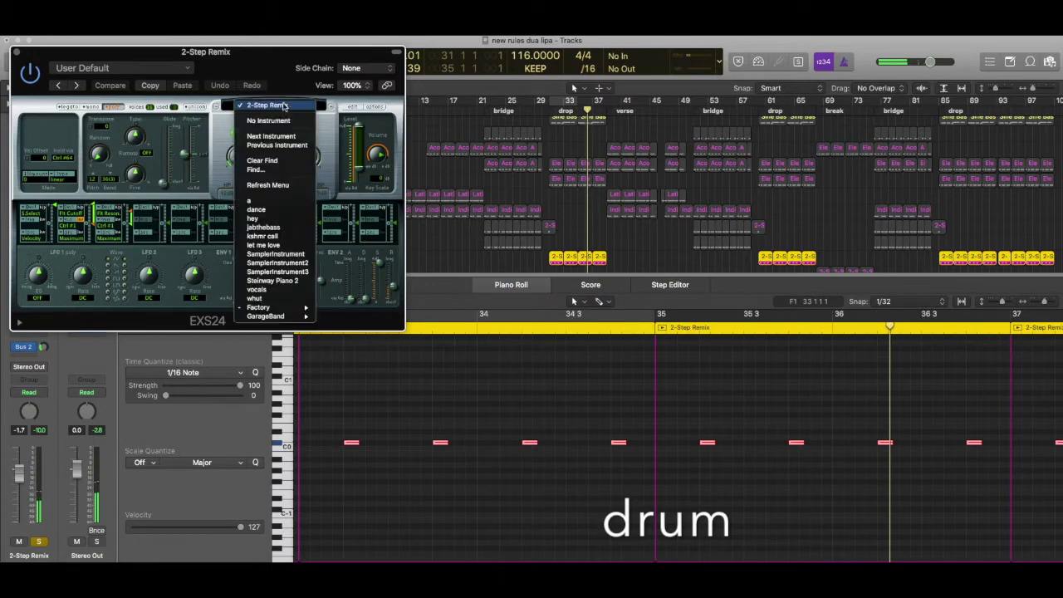
{"action": "mouse_move", "coordinate": [262, 307]}
{"action": "mouse_move", "coordinate": [351, 311]}
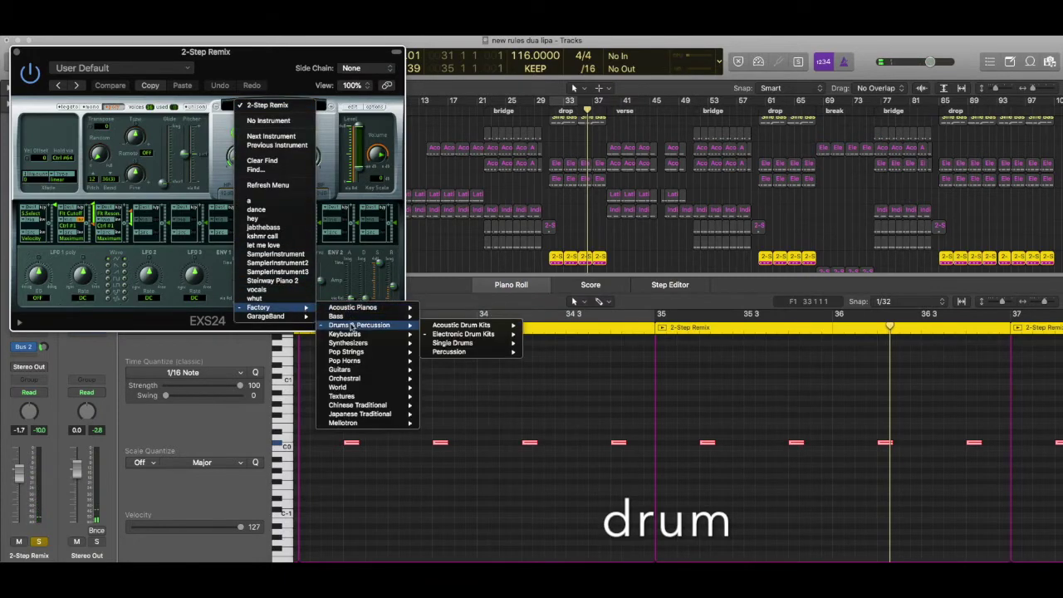
{"action": "mouse_move", "coordinate": [448, 335]}
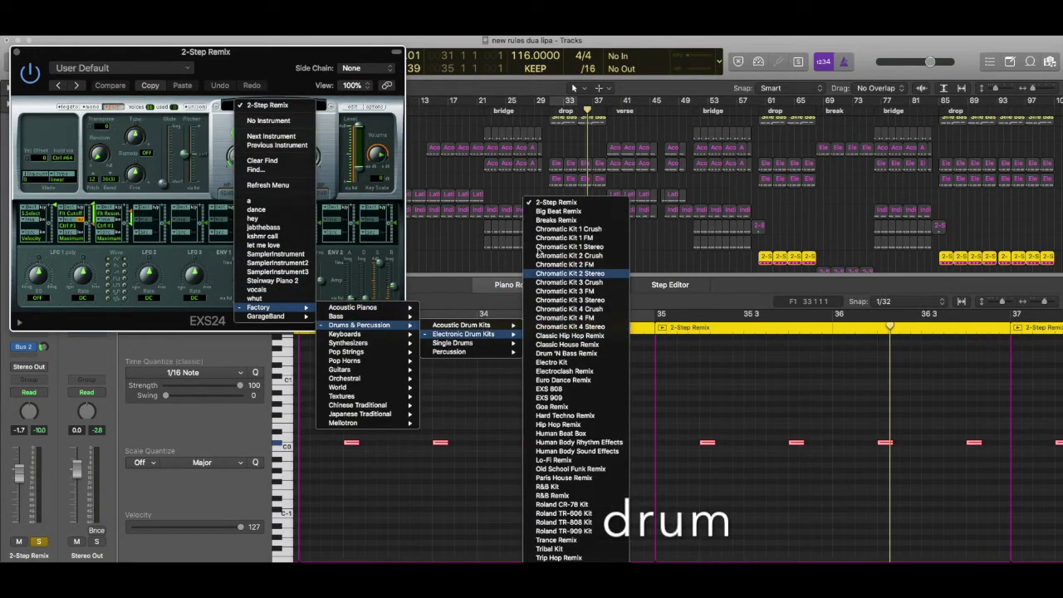
{"action": "left_click", "coordinate": [527, 205]}
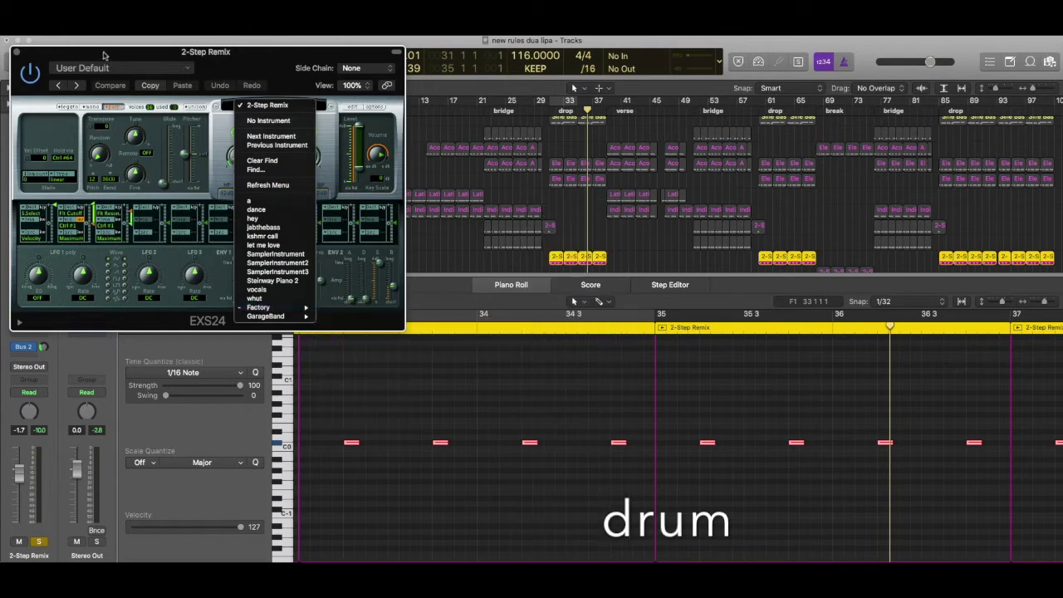
{"action": "left_click", "coordinate": [17, 52]}
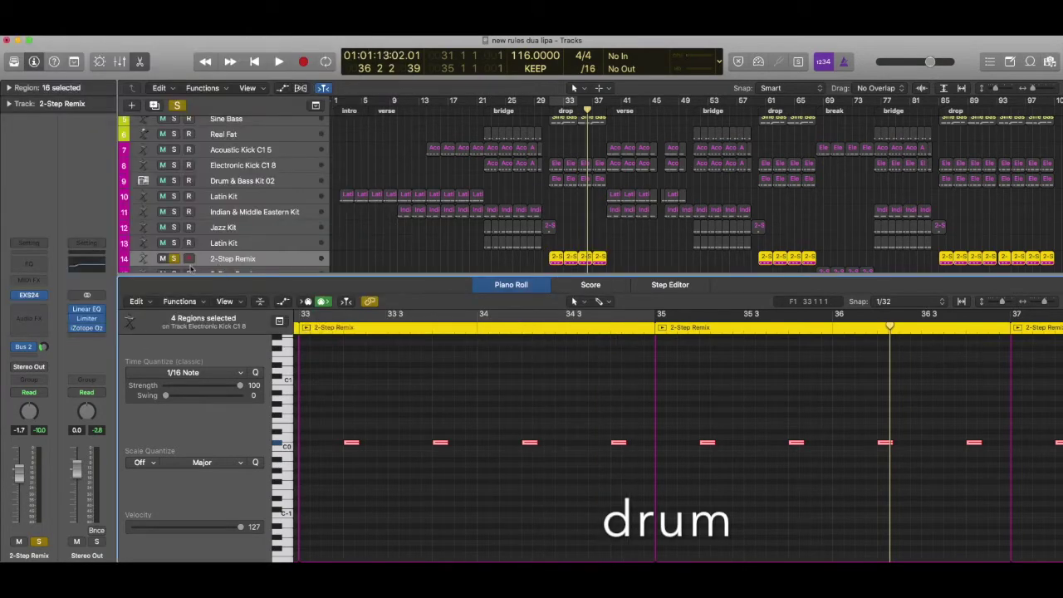
Step: Inspect the Space Designer on the track's Bus 2 send and show its 02.6s Snare Plate preset under Large Spaces, Plate Reverbs
{"action": "left_click", "coordinate": [31, 348]}
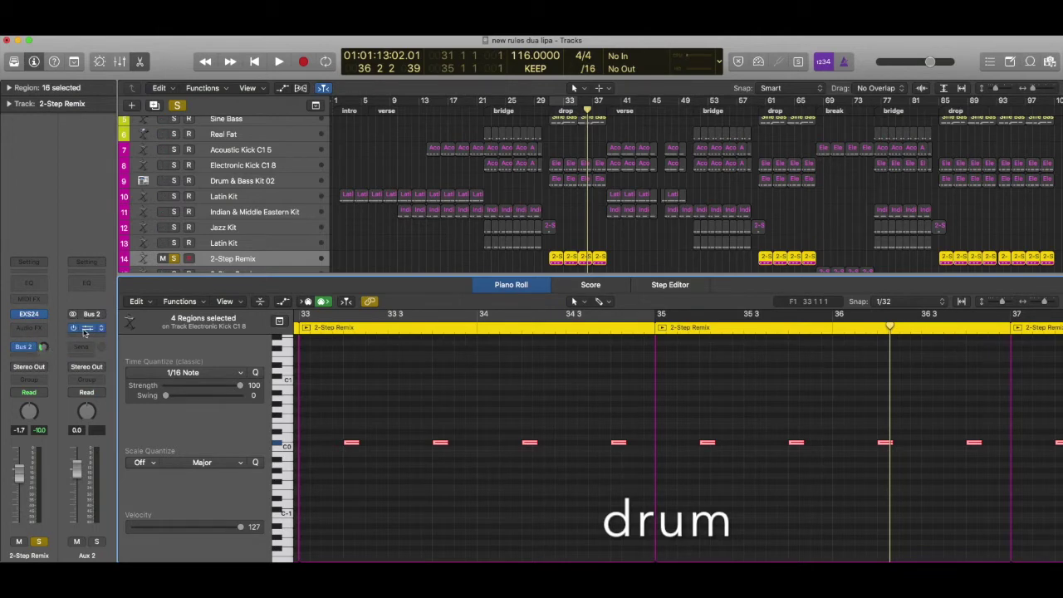
{"action": "left_click", "coordinate": [87, 329]}
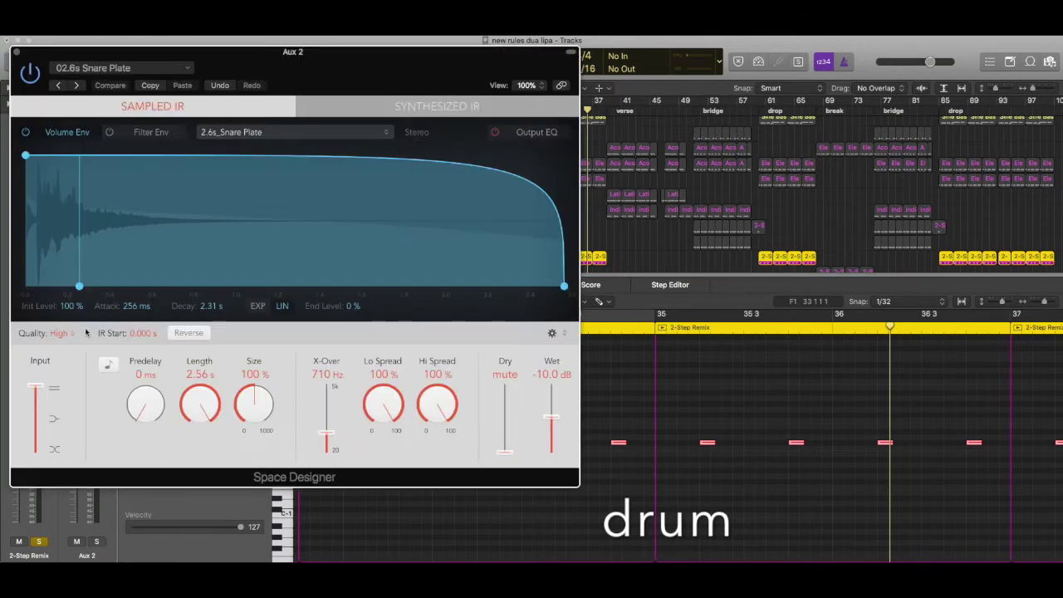
{"action": "left_click", "coordinate": [133, 70]}
{"action": "mouse_move", "coordinate": [213, 295]}
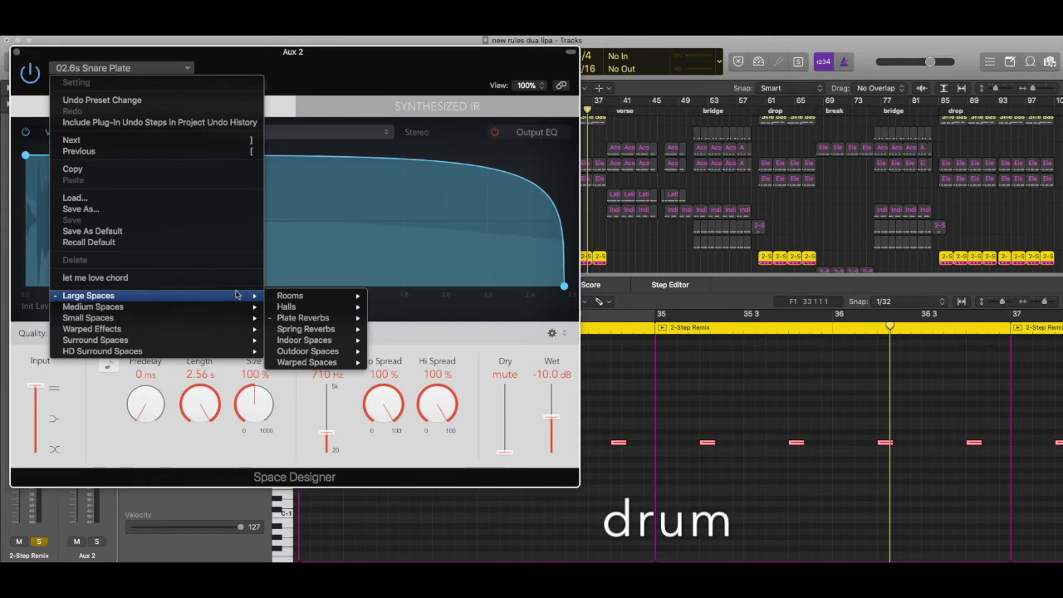
{"action": "mouse_move", "coordinate": [281, 323]}
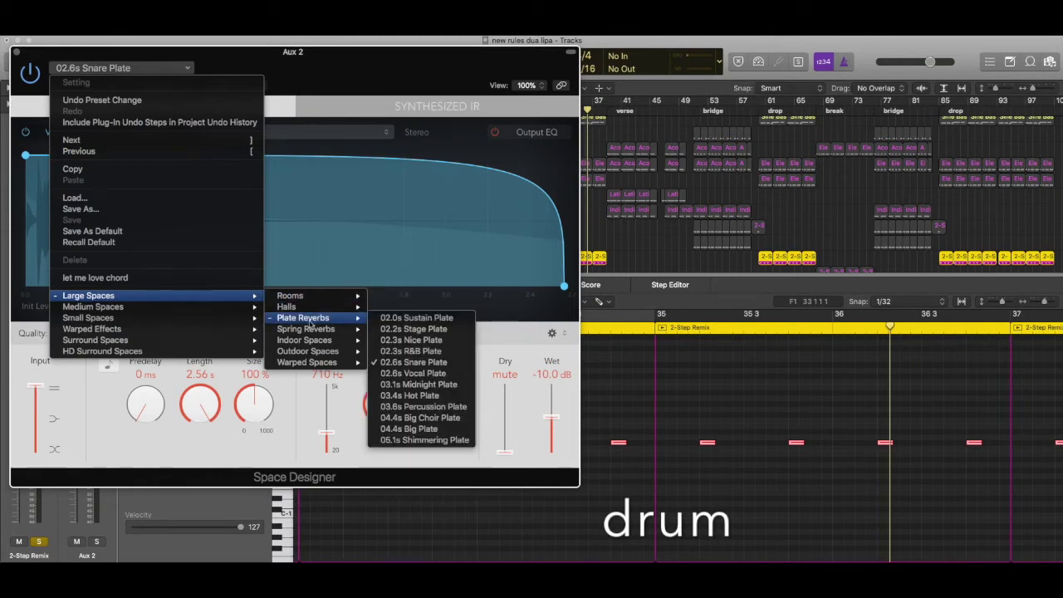
{"action": "left_click", "coordinate": [397, 368]}
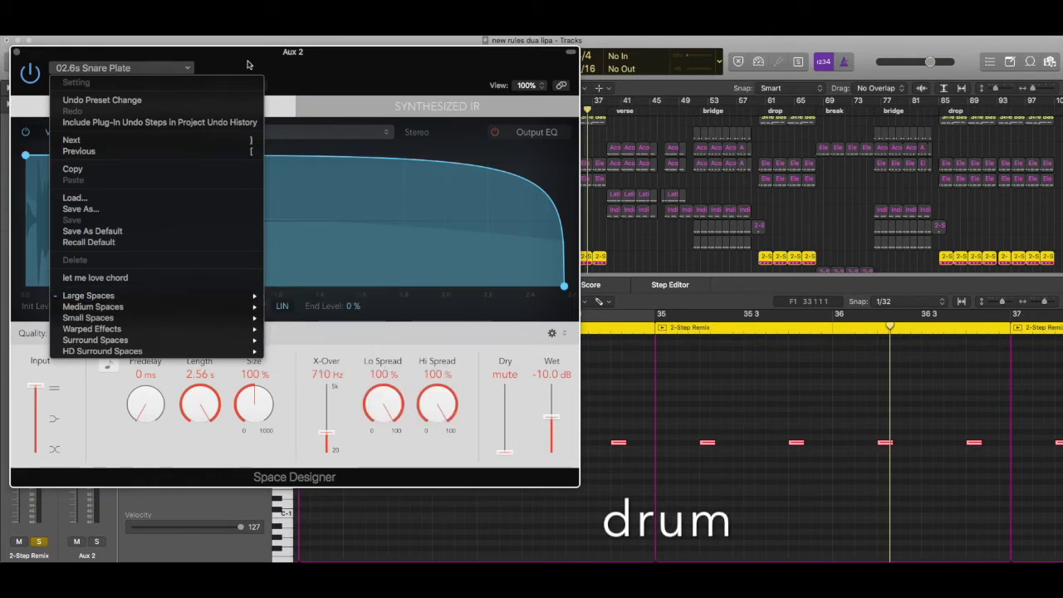
{"action": "left_click", "coordinate": [15, 55]}
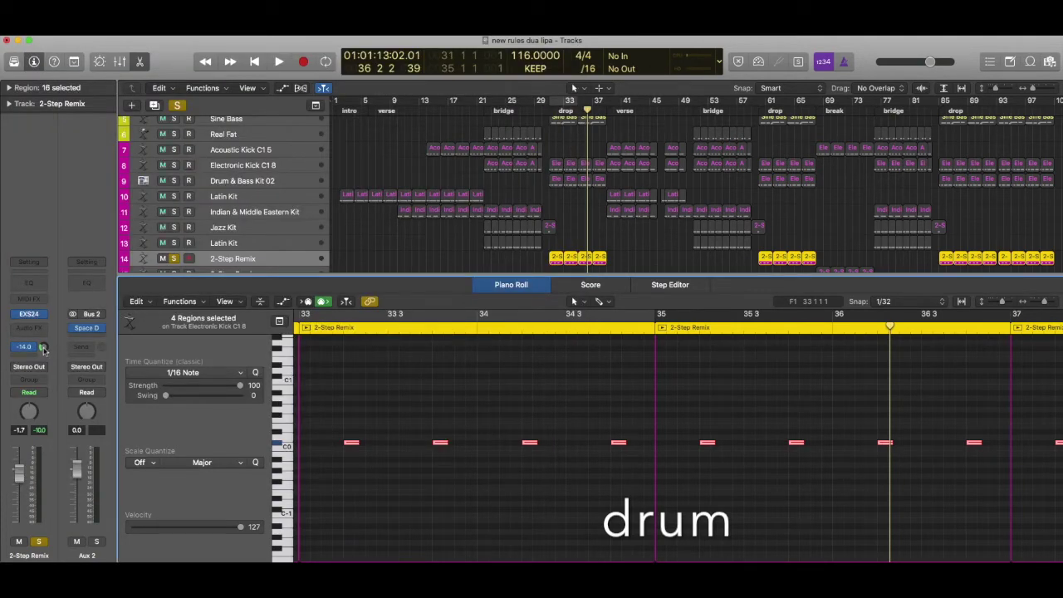
Step: Play the soloed 2-Step Remix on track 14 from bar 31 to compare it with its Bus 2 send off and on, and close the Piano Roll
{"action": "left_click", "coordinate": [549, 111]}
{"action": "key", "text": "space"}
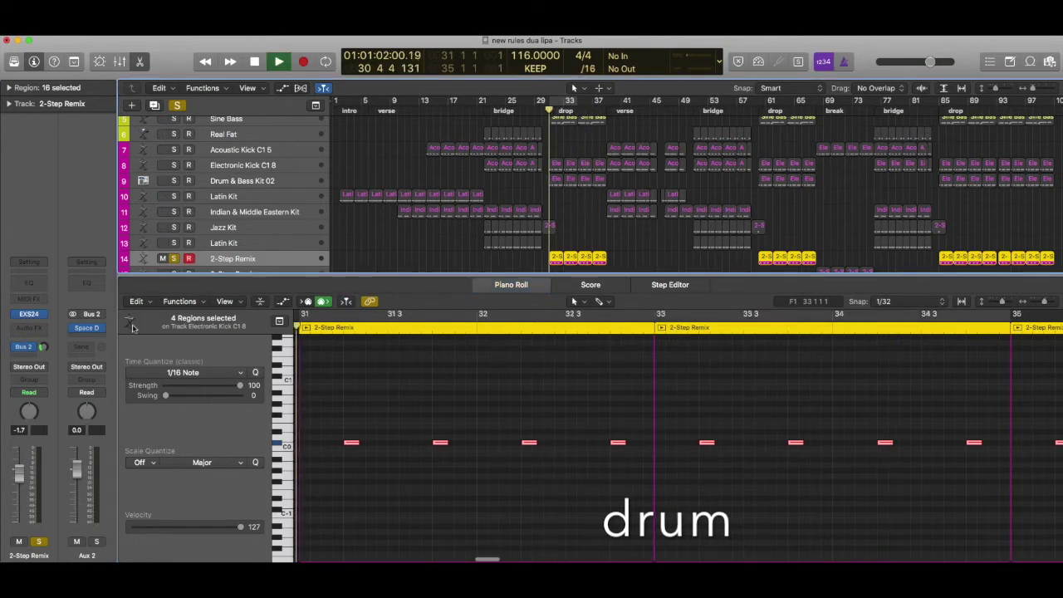
{"action": "left_click", "coordinate": [18, 351]}
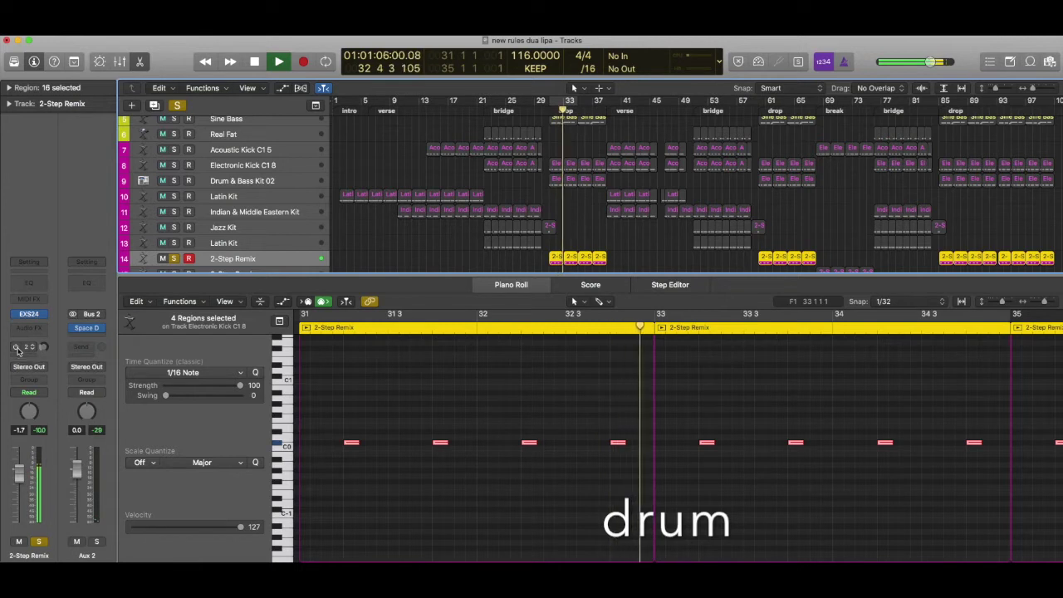
{"action": "left_click", "coordinate": [18, 351]}
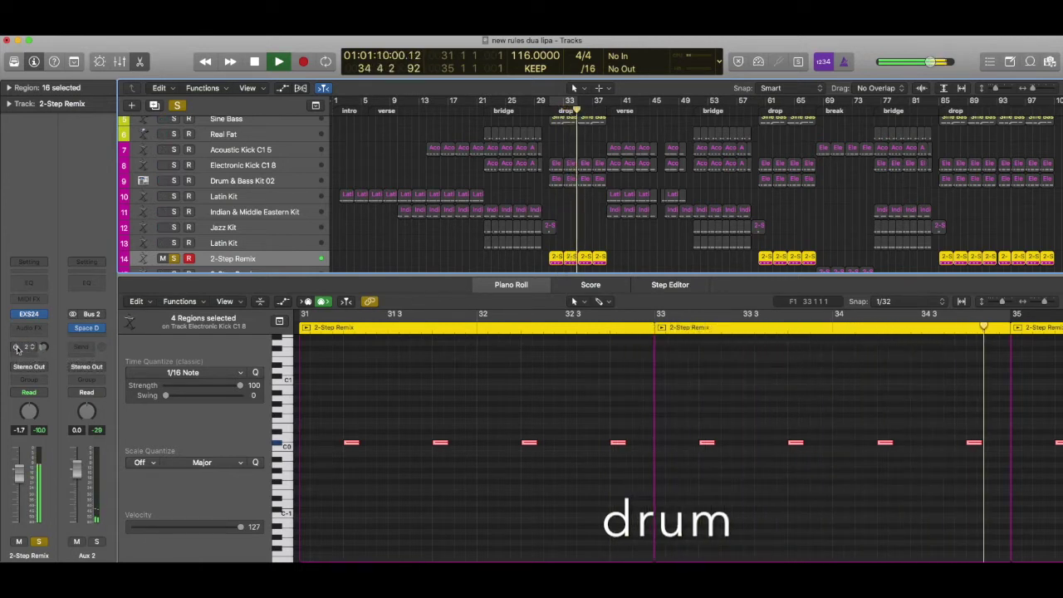
{"action": "key", "text": "e"}
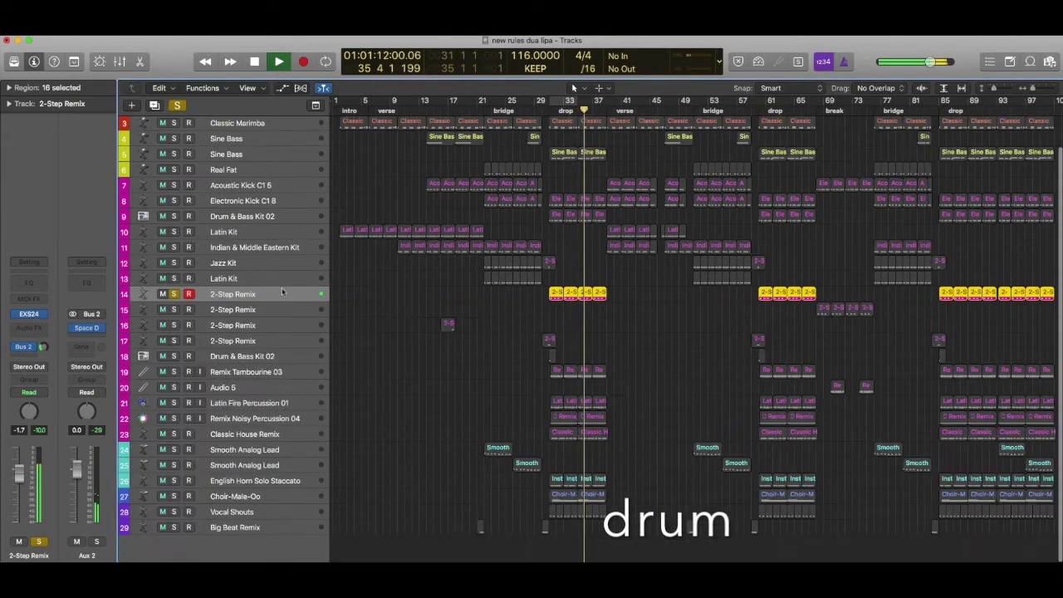
{"action": "key", "text": "space"}
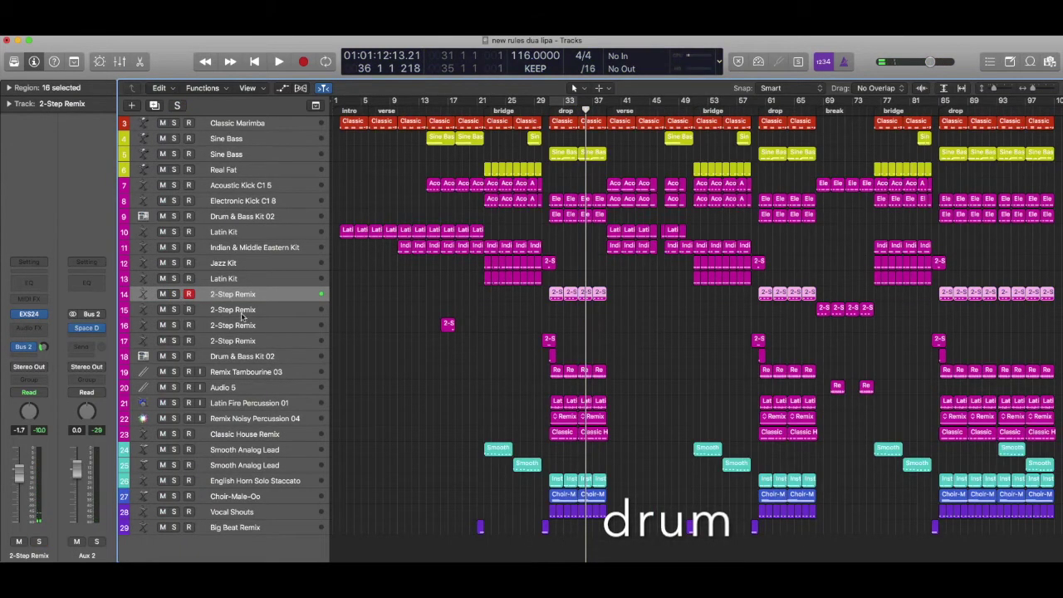
Step: Select the 2-Step Remix on track 15 and play it soloed from the start of the break section
{"action": "left_click", "coordinate": [242, 311]}
{"action": "scroll", "coordinate": [709, 282], "scroll_direction": "right", "scroll_amount": 2}
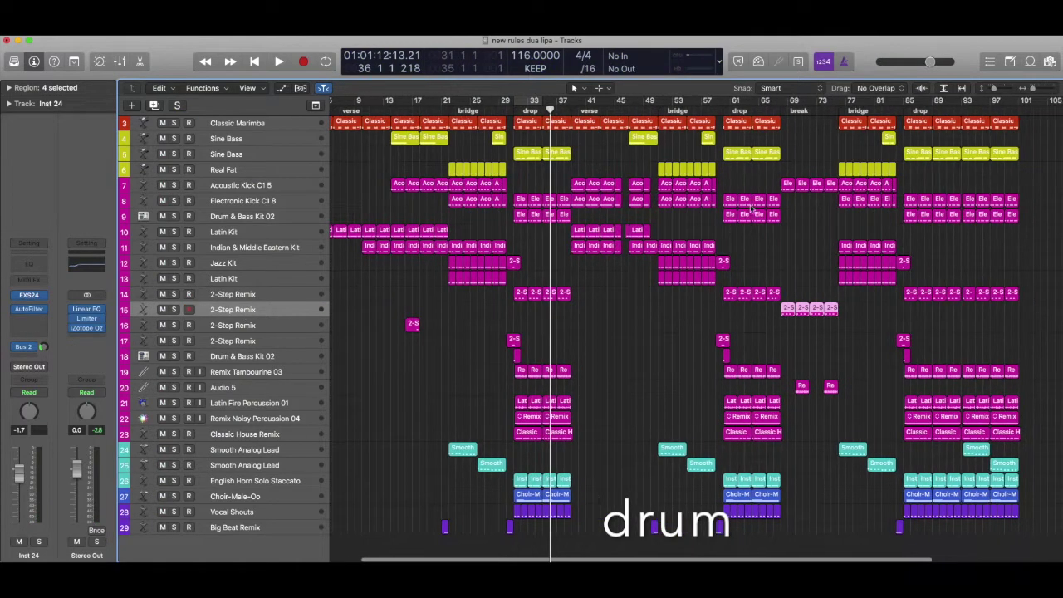
{"action": "left_click", "coordinate": [782, 110]}
{"action": "key", "text": "space"}
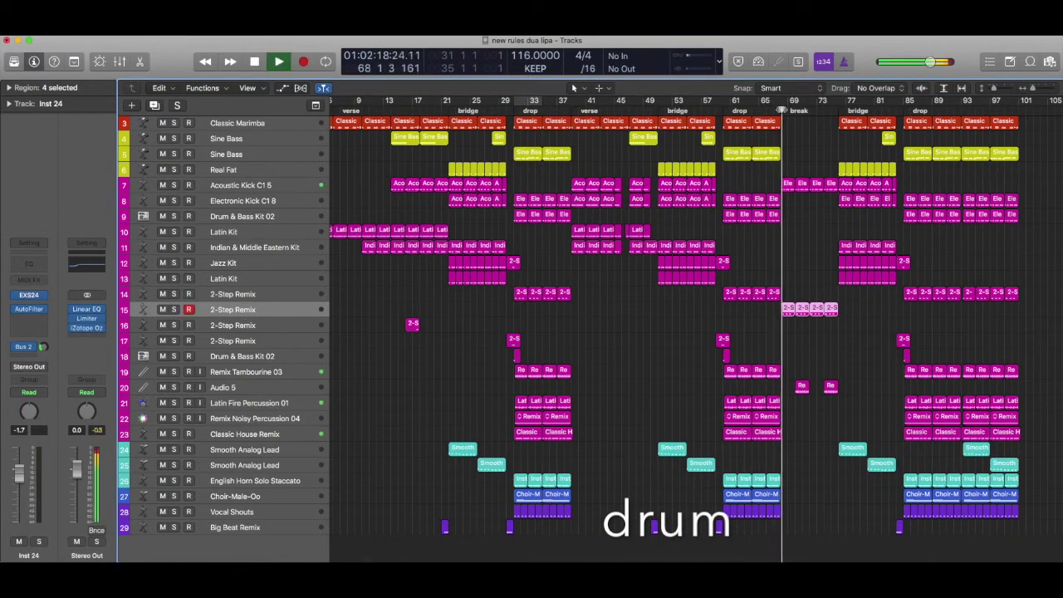
{"action": "left_click", "coordinate": [174, 310]}
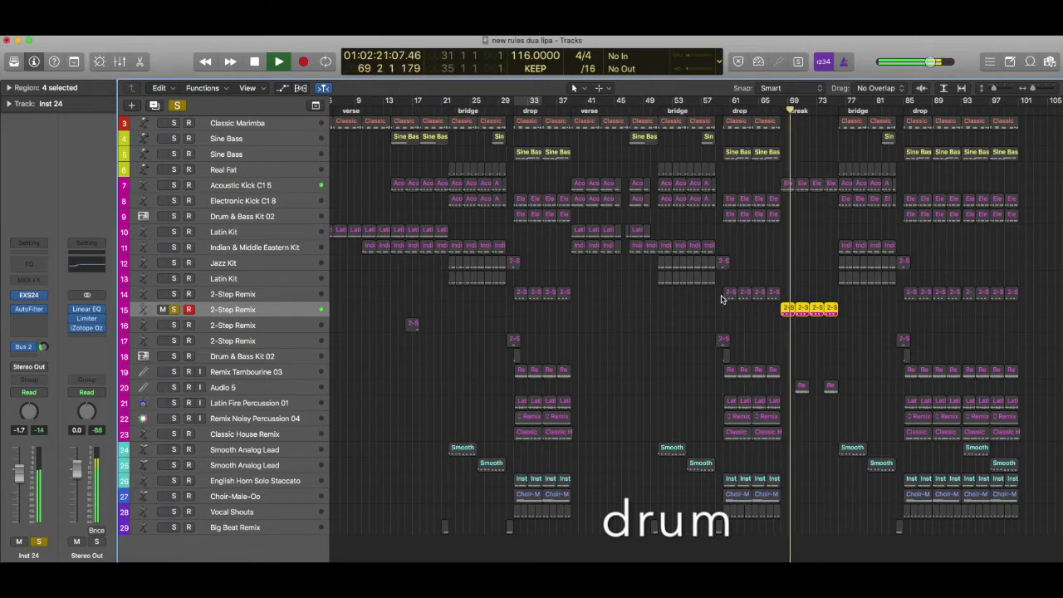
{"action": "key", "text": "space"}
Step: Solo track 14 alongside track 15 and inspect the AutoFilter settings on track 15
{"action": "left_click", "coordinate": [174, 295]}
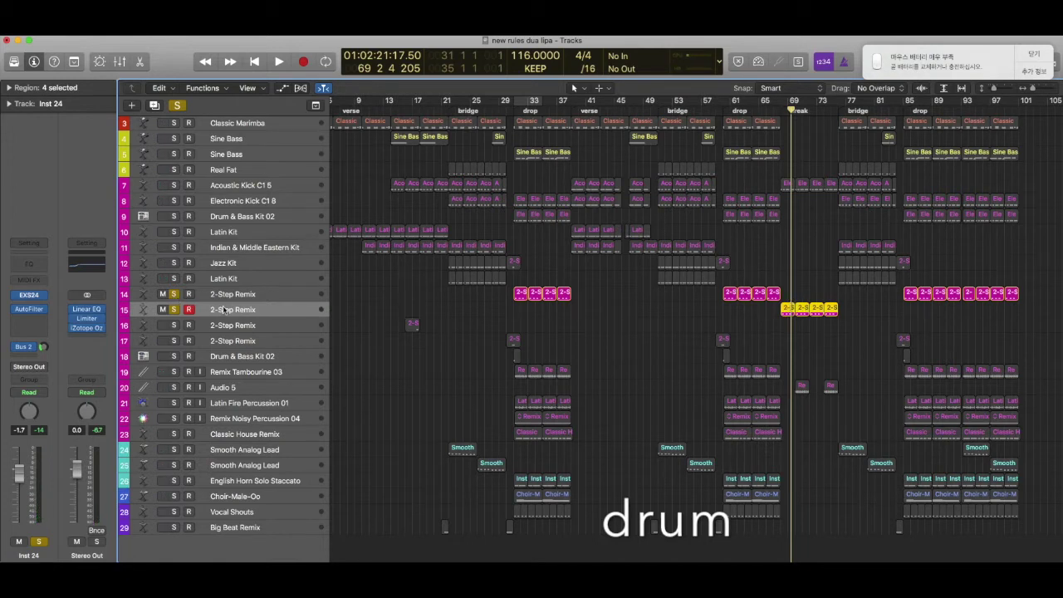
{"action": "left_click", "coordinate": [30, 309]}
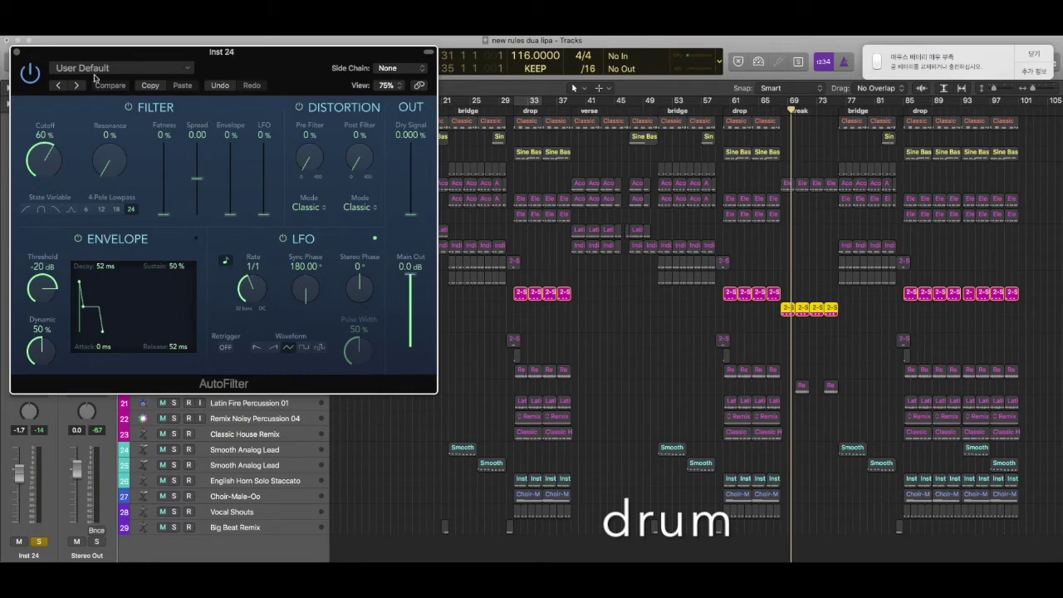
{"action": "left_click", "coordinate": [17, 53]}
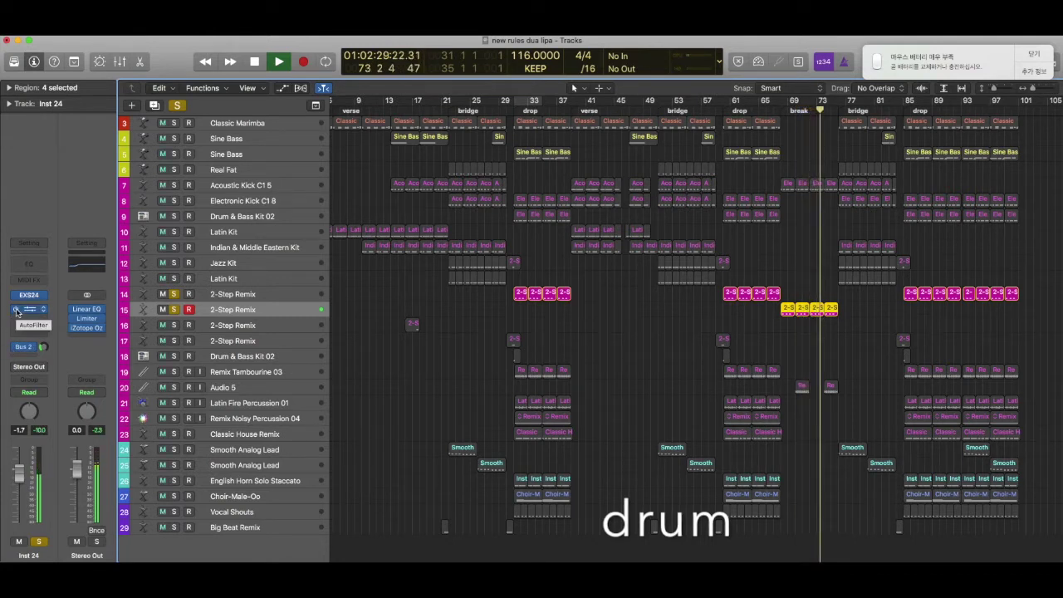
Step: Stop playback and unsolo the 2-Step Remix tracks 14 and 15
{"action": "key", "text": "space"}
{"action": "left_click", "coordinate": [174, 295]}
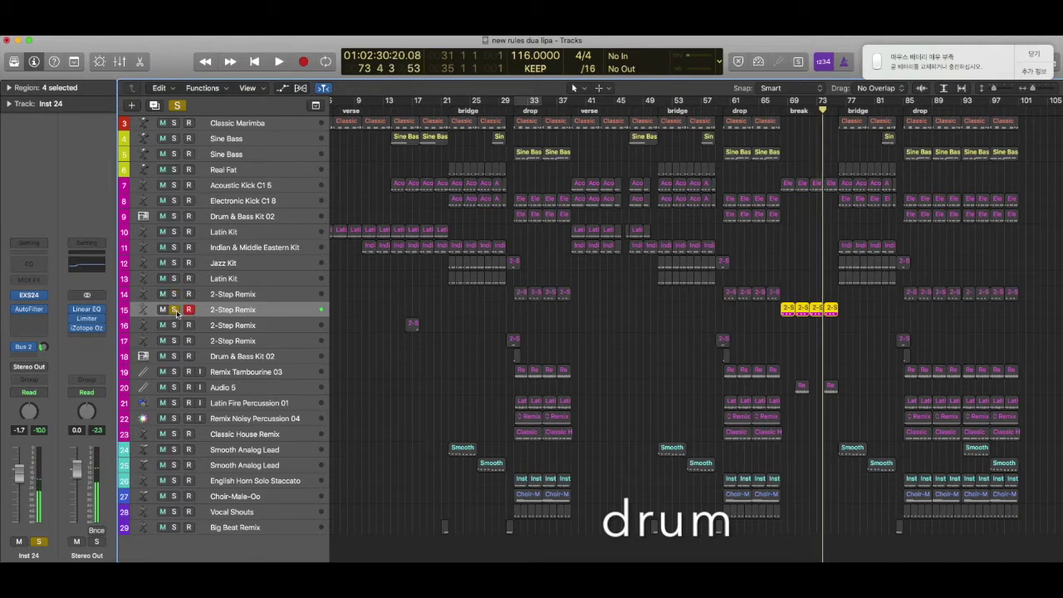
{"action": "left_click", "coordinate": [174, 309]}
{"action": "scroll", "coordinate": [314, 321], "scroll_direction": "left", "scroll_amount": 1}
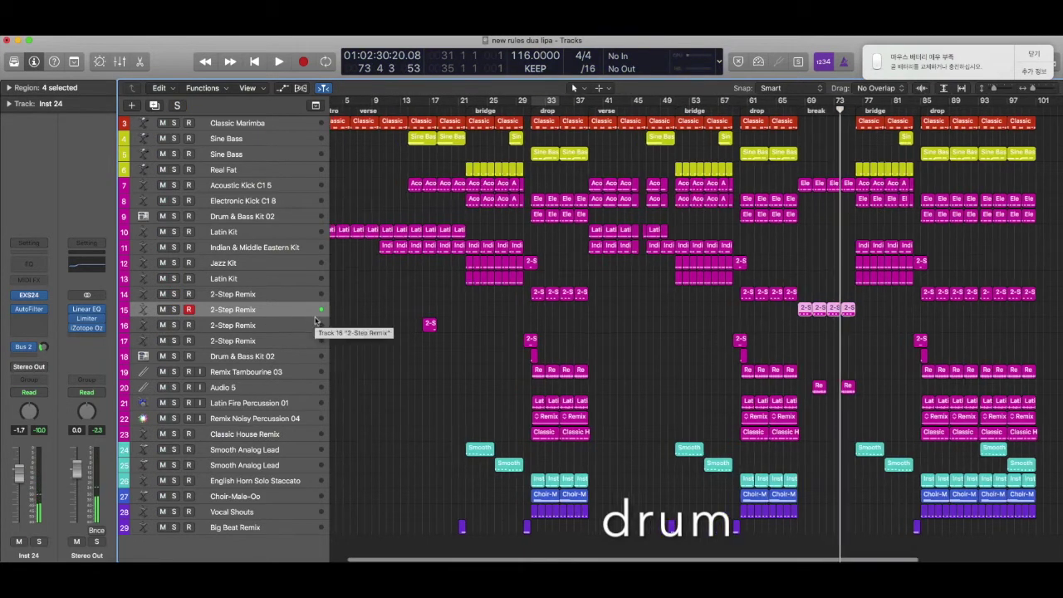
Step: Solo the 2-Step Remix on track 16 and play back its region around bar 17
{"action": "left_click", "coordinate": [174, 325]}
{"action": "left_click", "coordinate": [432, 108]}
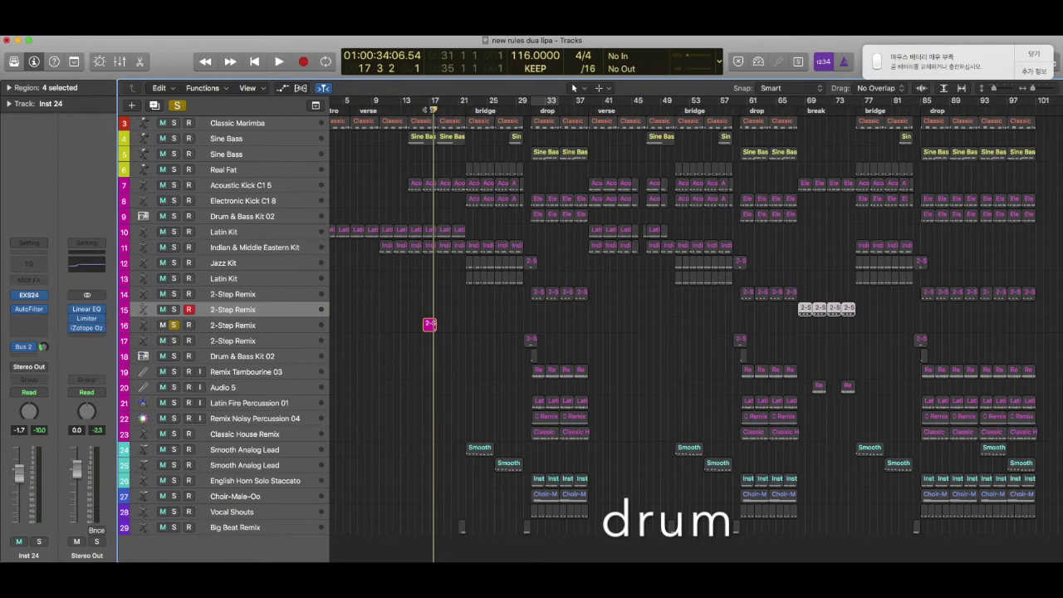
{"action": "key", "text": "space"}
{"action": "key", "text": "space"}
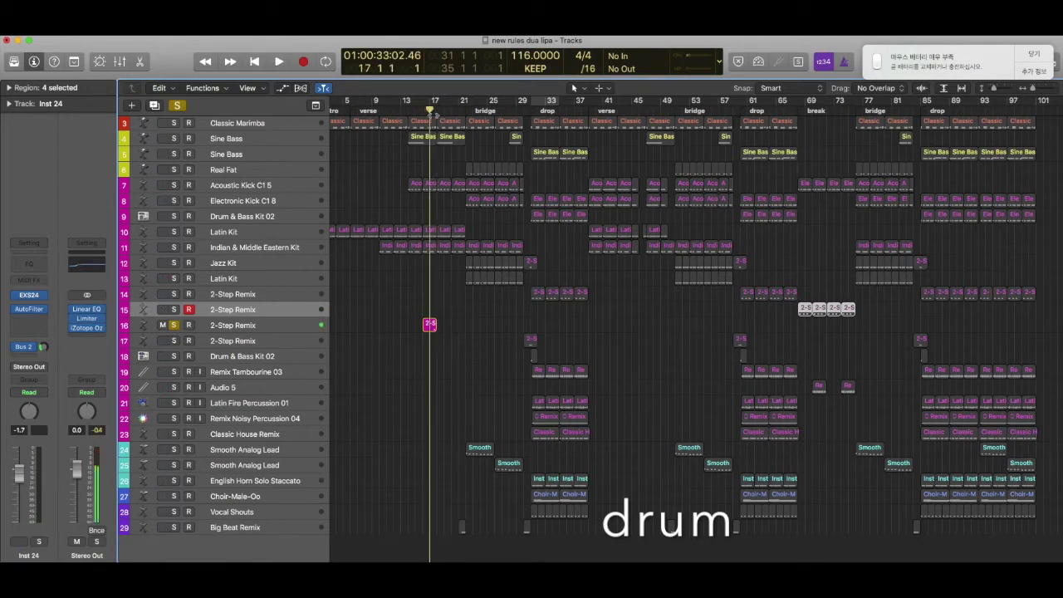
Step: Open the track 16 region in the Piano Roll, play it back, and select its two notes one after the other
{"action": "left_click", "coordinate": [291, 325]}
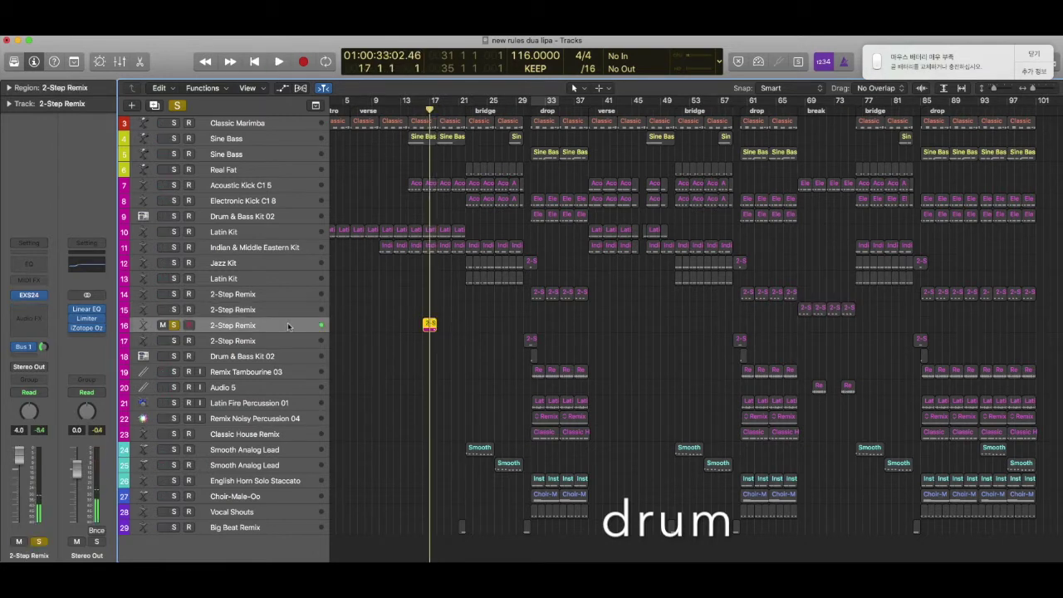
{"action": "double_click", "coordinate": [437, 325]}
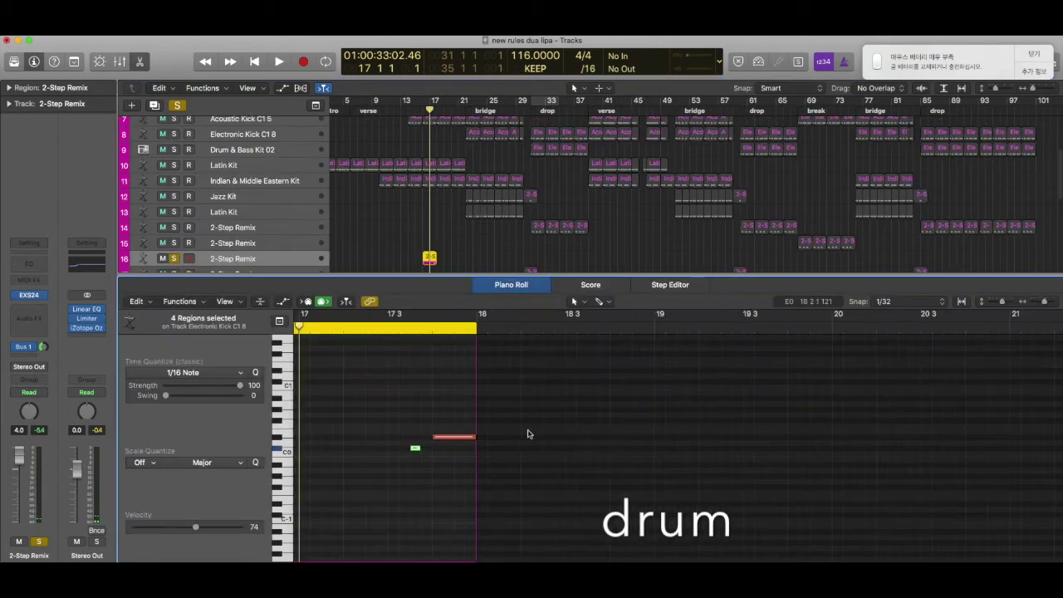
{"action": "key", "text": "space"}
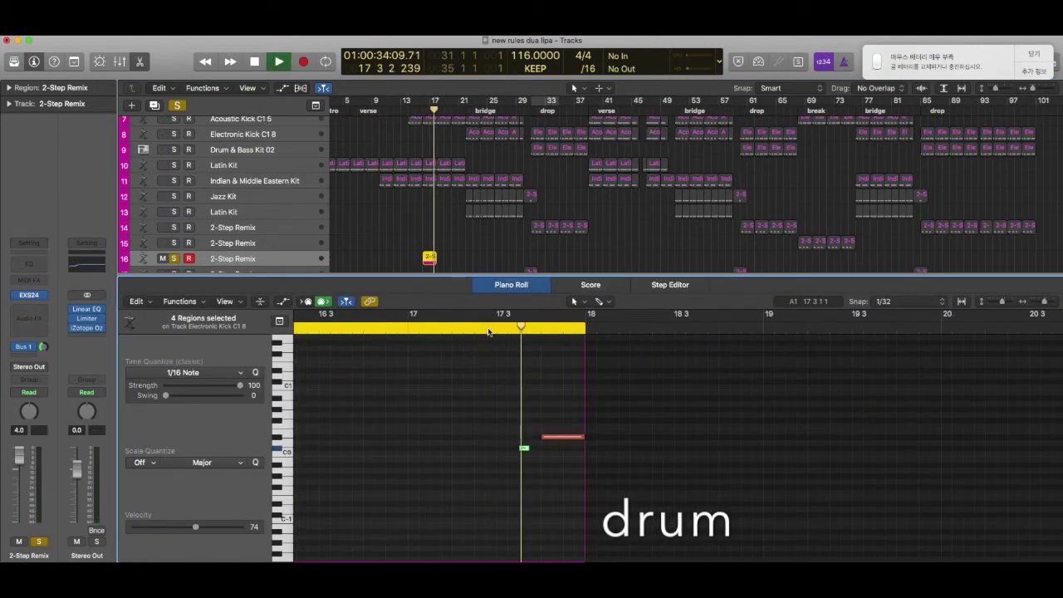
{"action": "key", "text": "space"}
{"action": "left_click_drag", "start_coordinate": [509, 430], "coordinate": [529, 456]}
{"action": "left_click_drag", "start_coordinate": [556, 420], "coordinate": [566, 457]}
{"action": "left_click_drag", "start_coordinate": [510, 429], "coordinate": [531, 460]}
{"action": "left_click_drag", "start_coordinate": [560, 410], "coordinate": [570, 455]}
Step: Show the 2-Step Remix kit among the factory electronic drum kits in track 16's EXS24 sampler, and close the sampler
{"action": "left_click", "coordinate": [27, 294]}
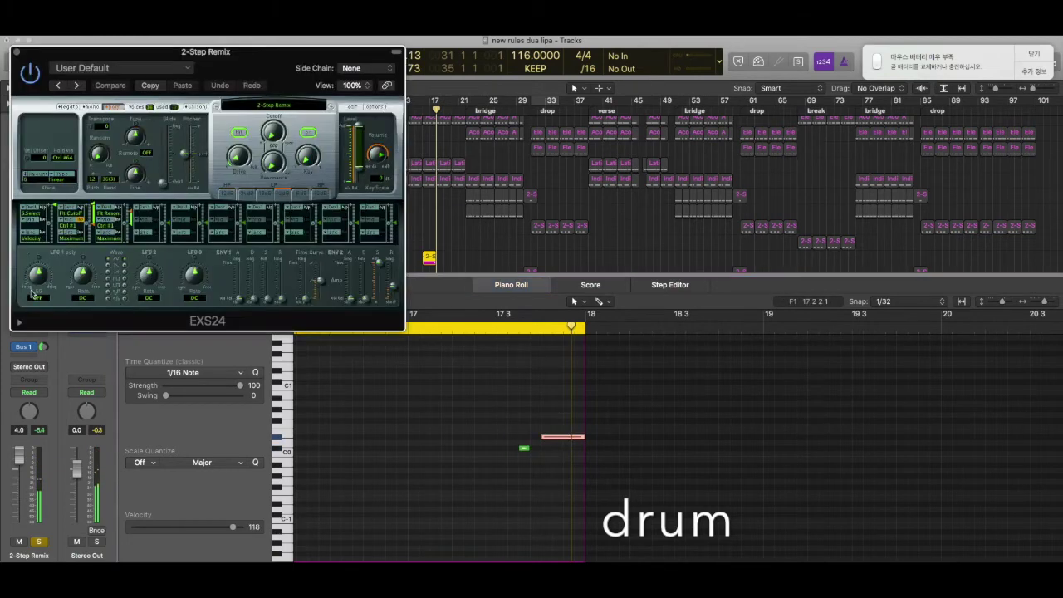
{"action": "left_click", "coordinate": [241, 106]}
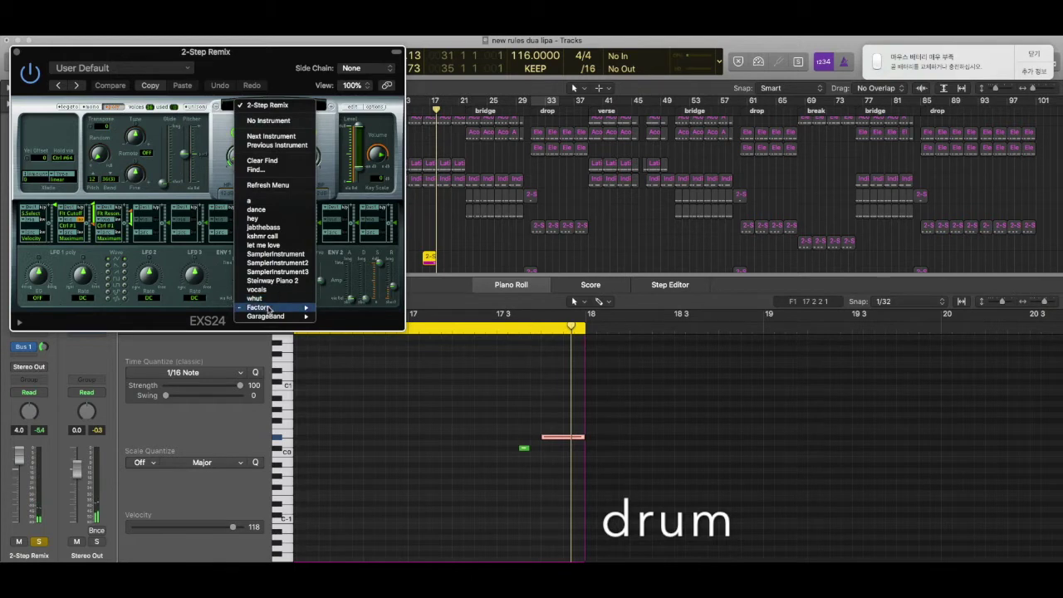
{"action": "mouse_move", "coordinate": [267, 307]}
{"action": "mouse_move", "coordinate": [359, 325]}
{"action": "mouse_move", "coordinate": [463, 333]}
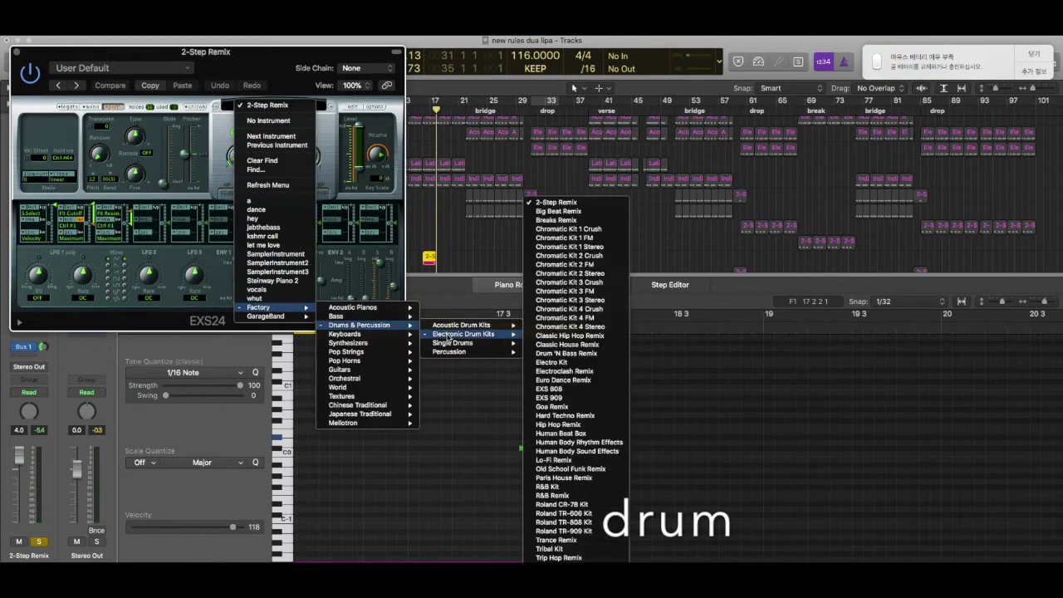
{"action": "left_click", "coordinate": [571, 203]}
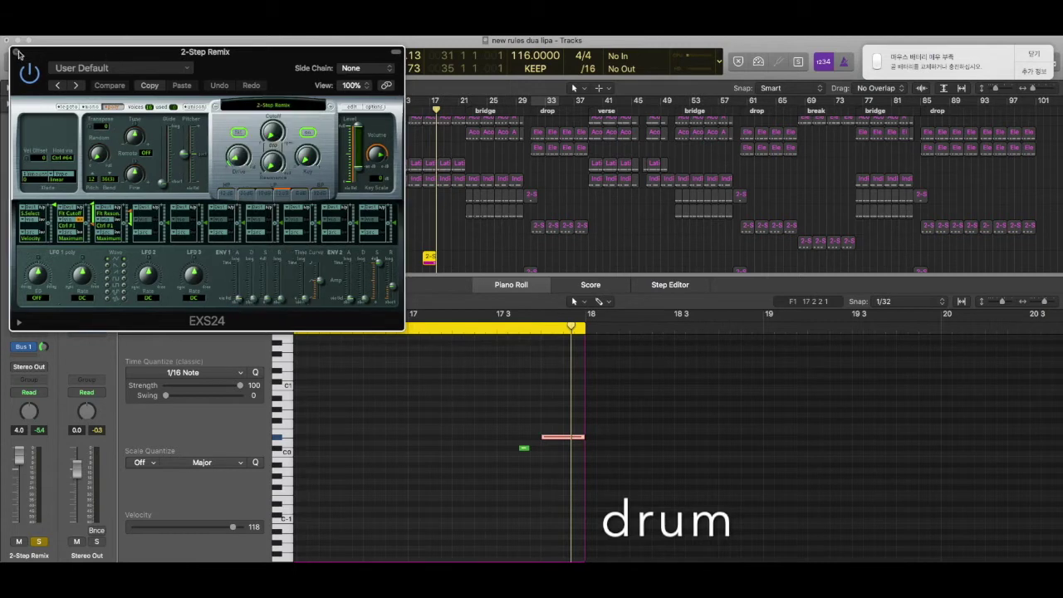
{"action": "left_click", "coordinate": [18, 53]}
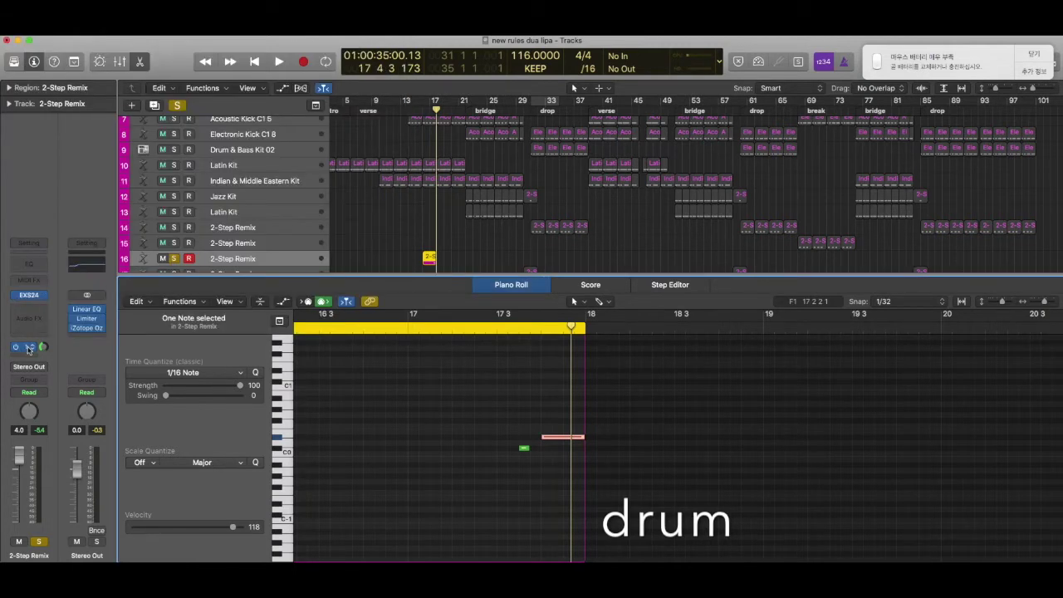
Step: Show the 03.1s Bright Hall preset among the large halls in Bus 1's Space Designer reverb, and close the reverb
{"action": "left_click", "coordinate": [30, 347]}
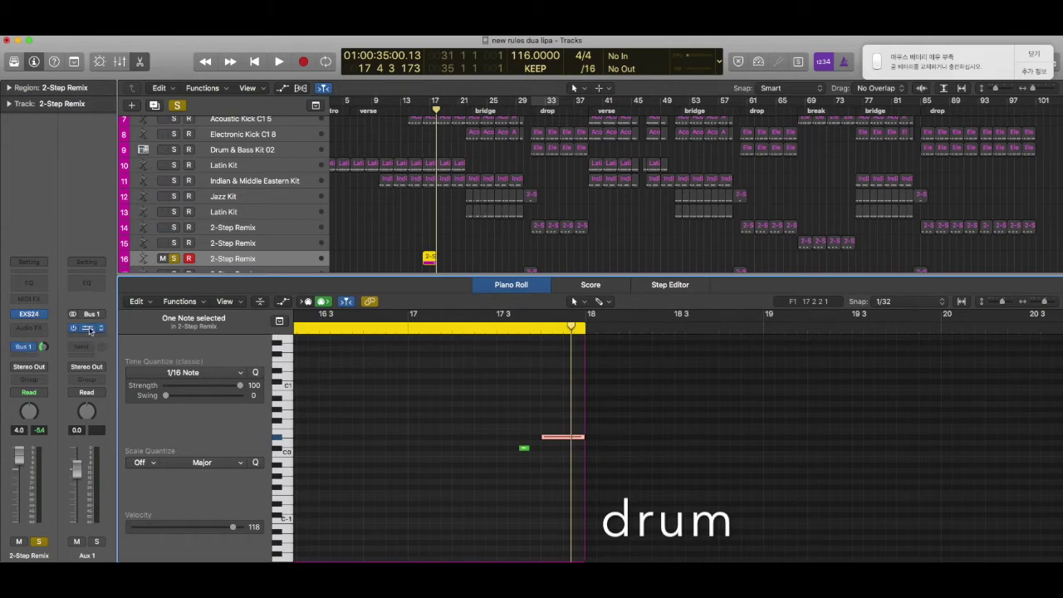
{"action": "left_click", "coordinate": [88, 328]}
{"action": "left_click", "coordinate": [118, 70]}
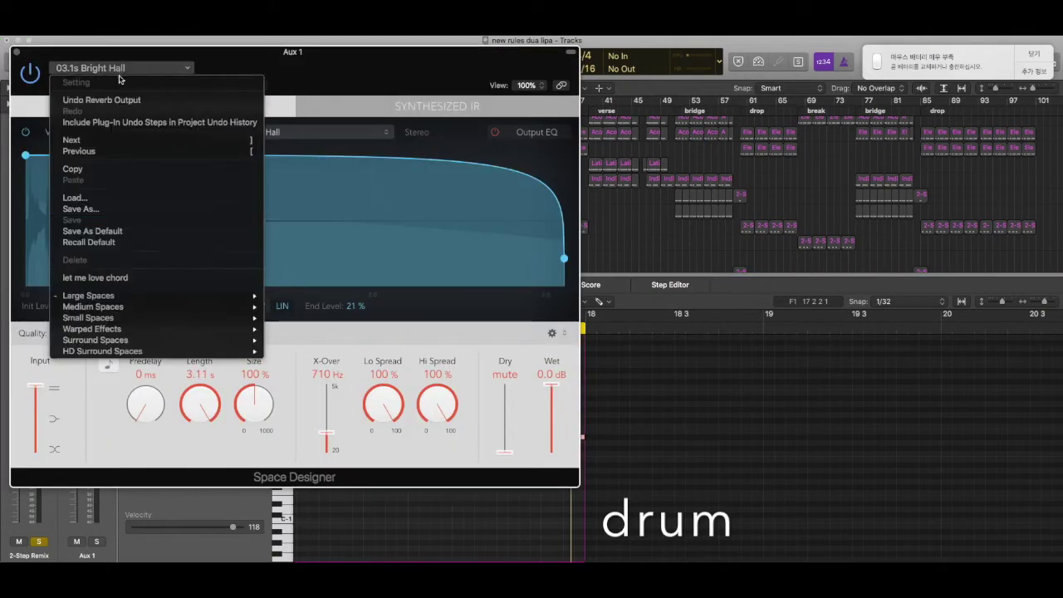
{"action": "mouse_move", "coordinate": [136, 297]}
{"action": "mouse_move", "coordinate": [286, 307]}
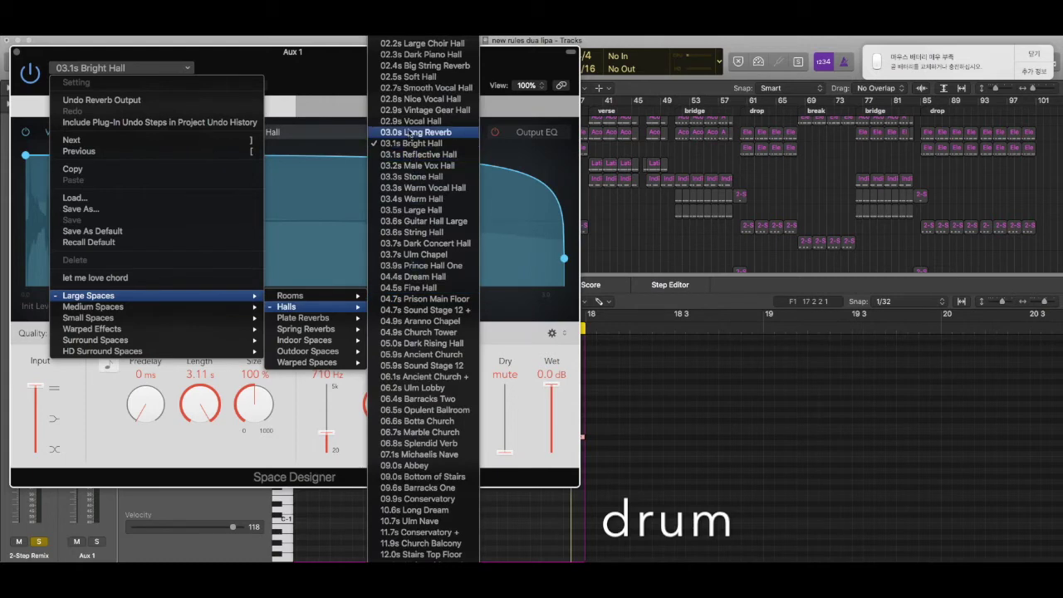
{"action": "left_click", "coordinate": [406, 145]}
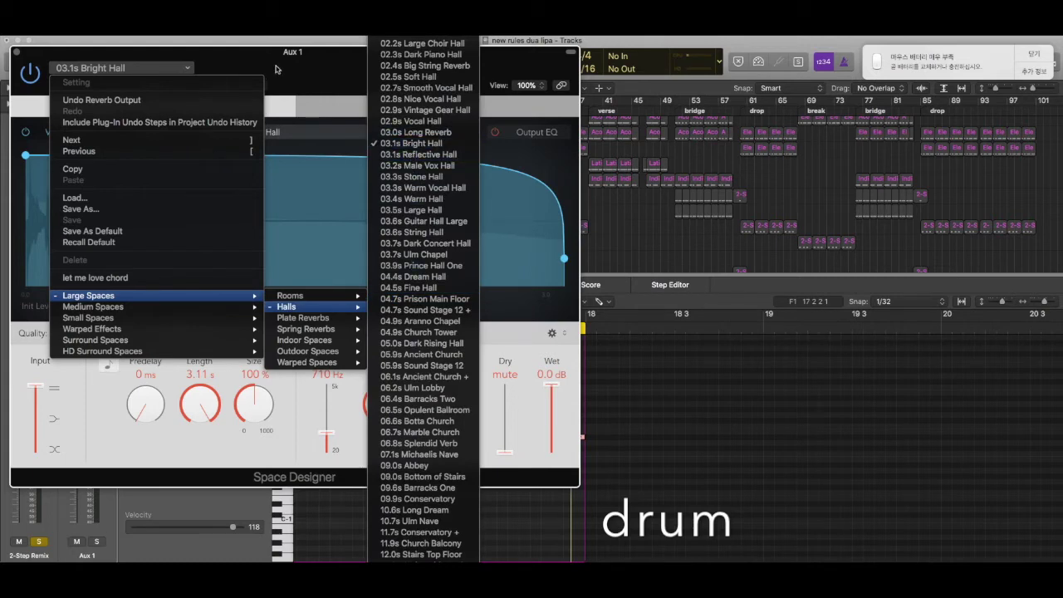
{"action": "left_click", "coordinate": [16, 53]}
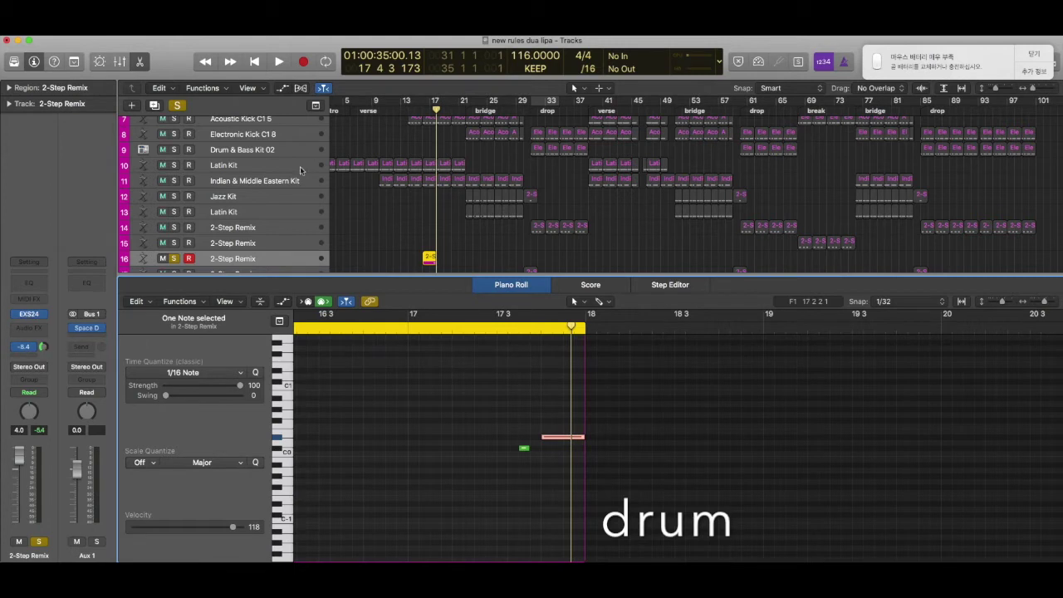
Step: Play back the soloed track 16 region from bar 17 and close the Piano Roll
{"action": "left_click", "coordinate": [429, 110]}
{"action": "key", "text": "space"}
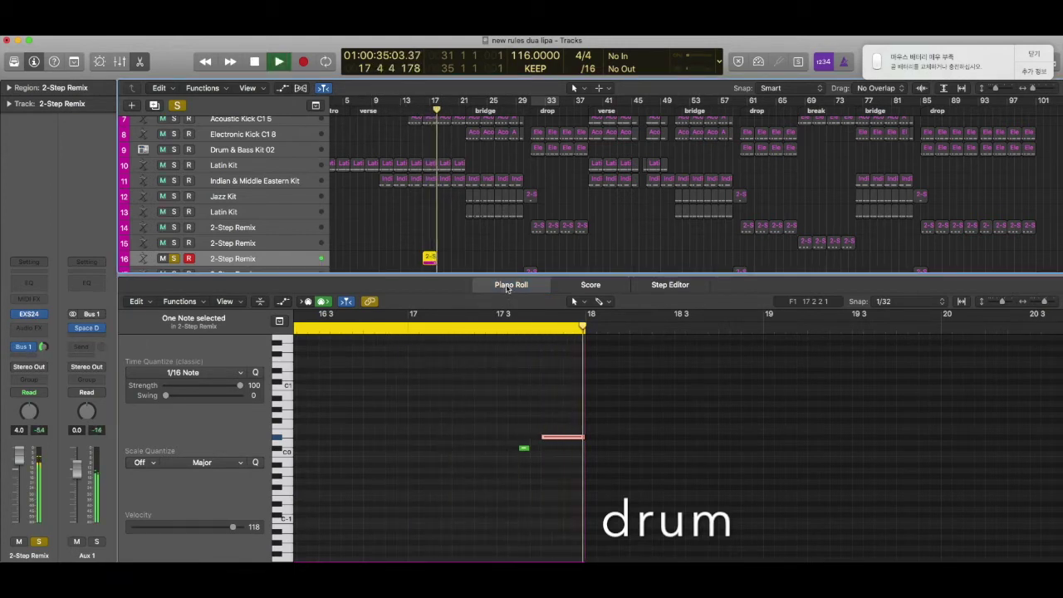
{"action": "key", "text": "space"}
{"action": "left_click", "coordinate": [507, 284]}
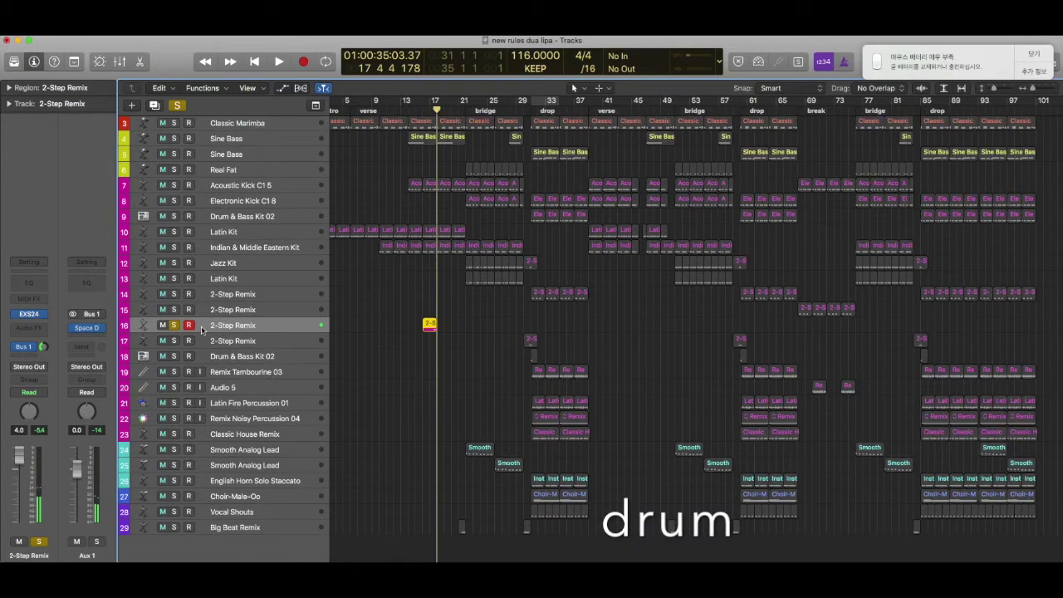
Step: Switch the solo from track 16 to the 2-Step Remix on track 17 and play from bar 30
{"action": "left_click", "coordinate": [174, 325]}
{"action": "left_click", "coordinate": [246, 346]}
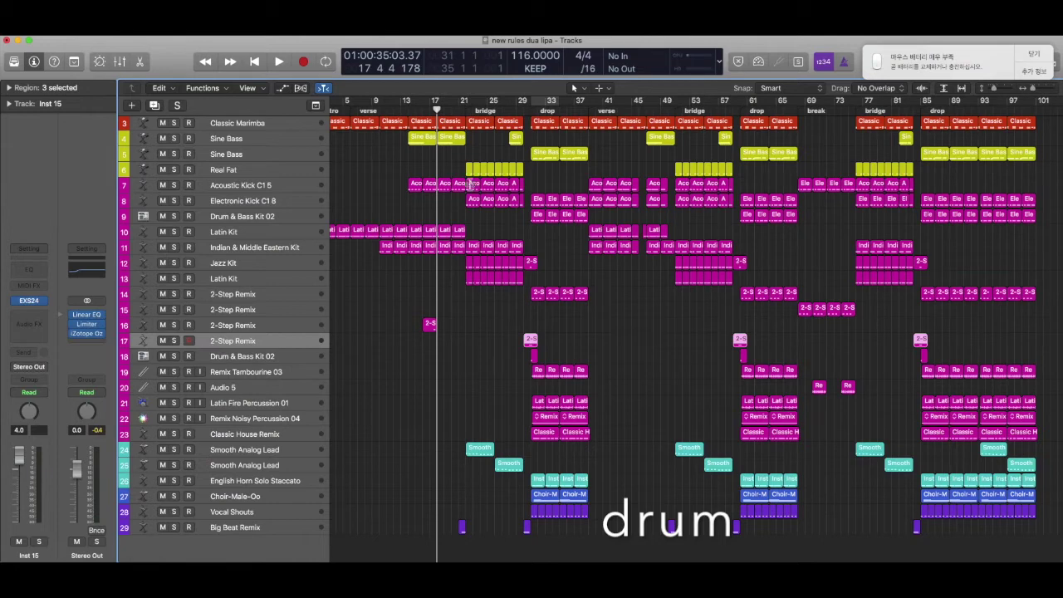
{"action": "left_click", "coordinate": [524, 109]}
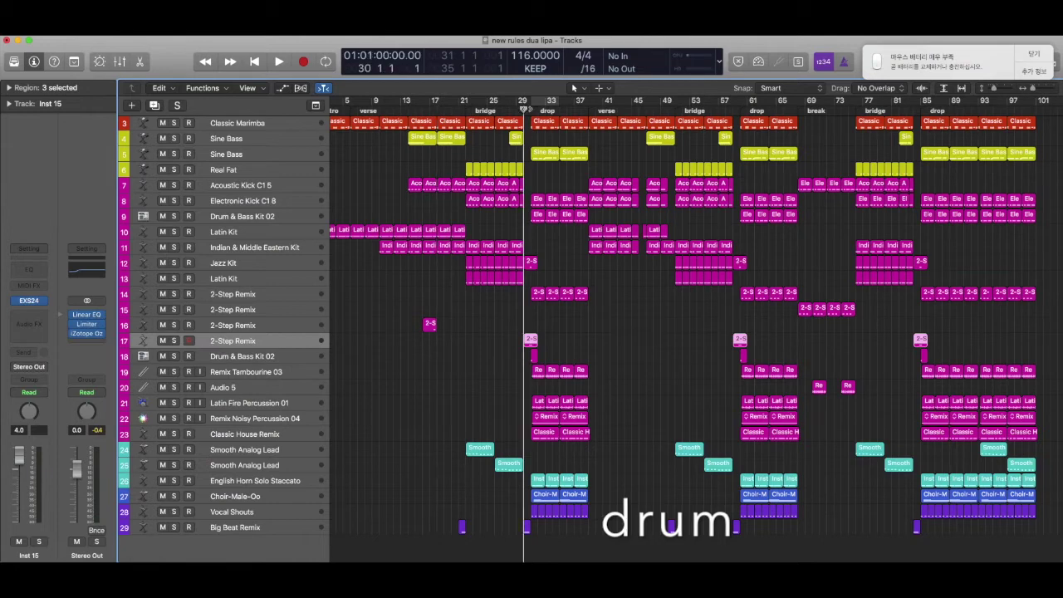
{"action": "left_click", "coordinate": [174, 341]}
{"action": "key", "text": "space"}
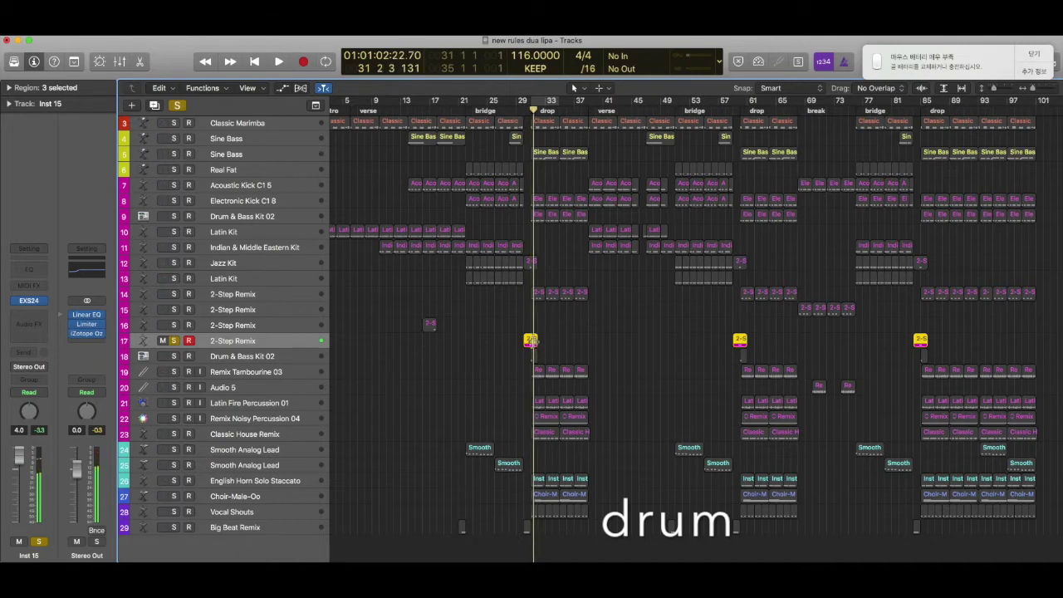
Step: Open track 17's first region in the Piano Roll and play back its notes leading into bar 31
{"action": "double_click", "coordinate": [529, 340]}
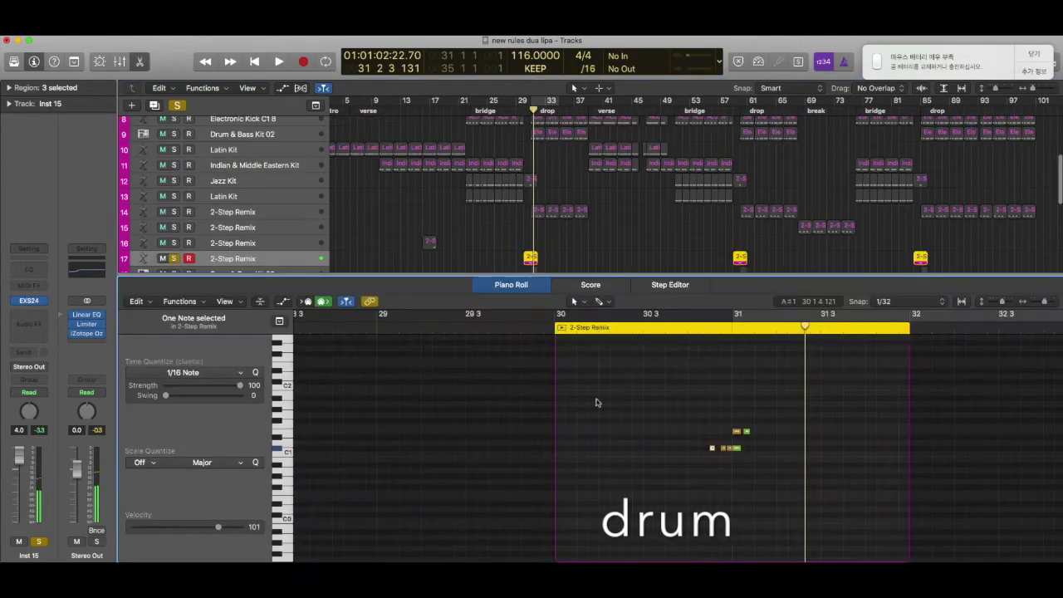
{"action": "left_click", "coordinate": [699, 332]}
{"action": "key", "text": "space"}
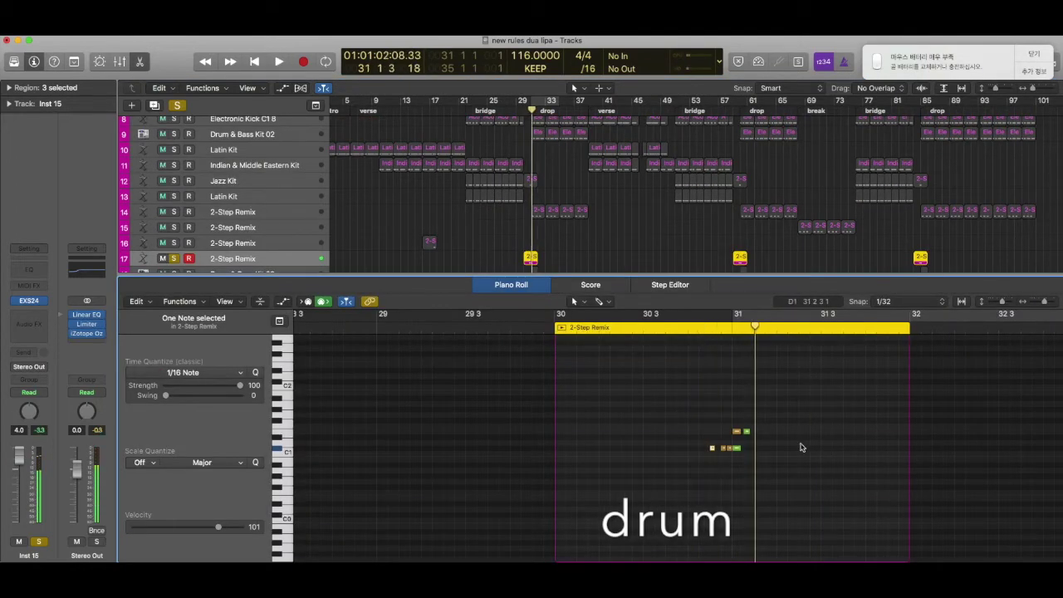
{"action": "scroll", "coordinate": [802, 447], "scroll_direction": "up", "scroll_amount": 5}
{"action": "left_click", "coordinate": [573, 326]}
{"action": "key", "text": "space"}
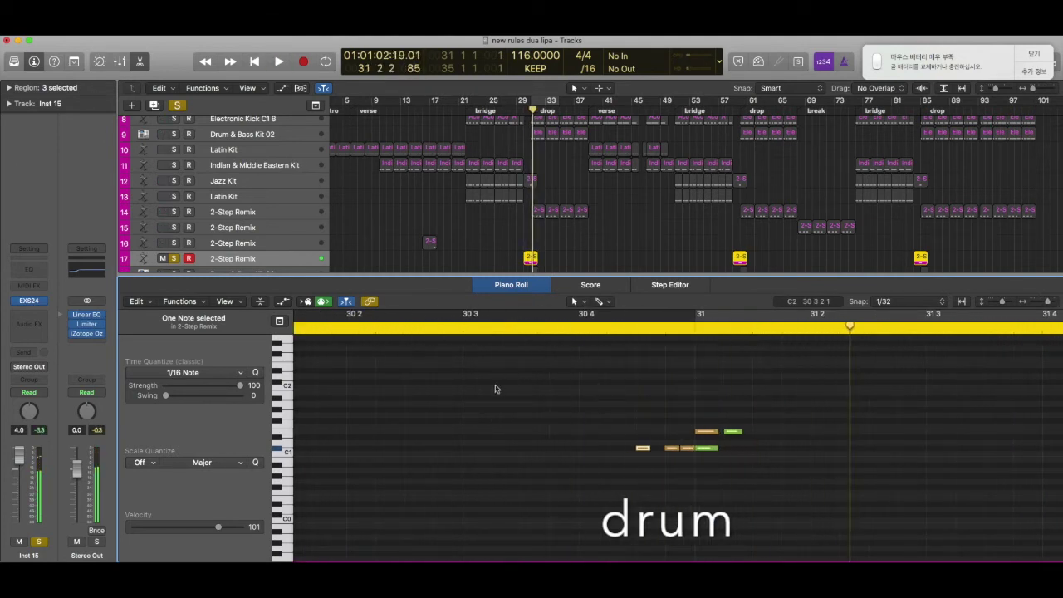
Step: Check where track 17's EXS24 kit sits among the factory electronic drum kits, and close the sampler and Piano Roll
{"action": "left_click", "coordinate": [34, 301]}
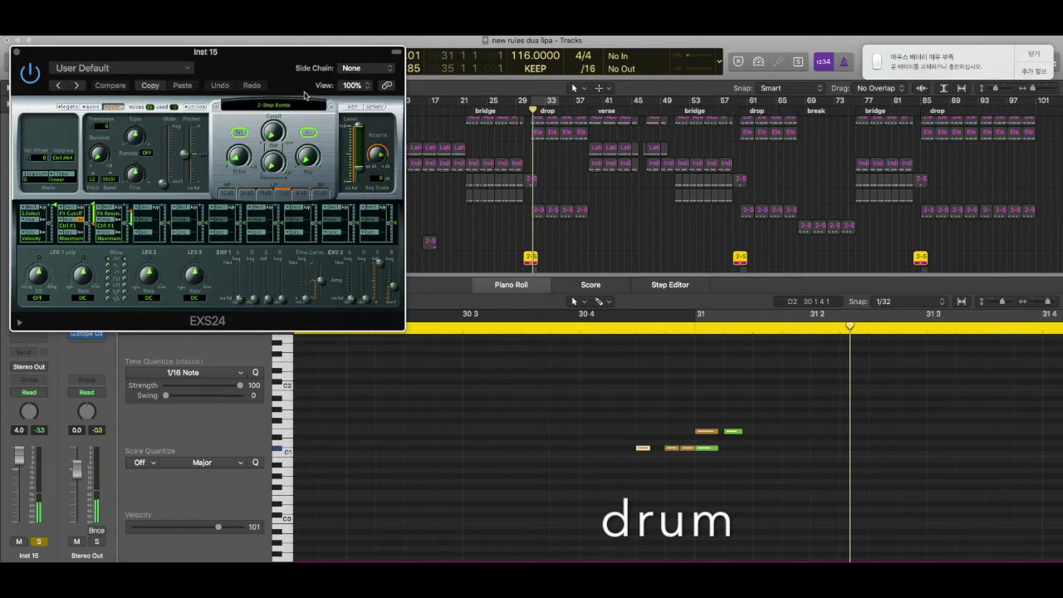
{"action": "left_click", "coordinate": [301, 107]}
{"action": "mouse_move", "coordinate": [305, 307]}
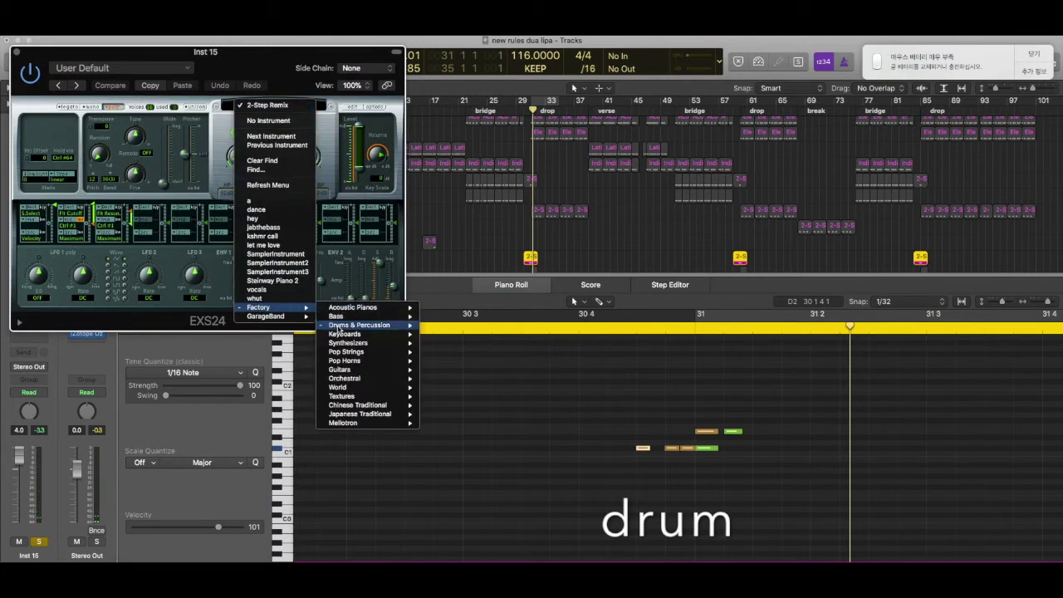
{"action": "mouse_move", "coordinate": [405, 331]}
{"action": "mouse_move", "coordinate": [463, 333]}
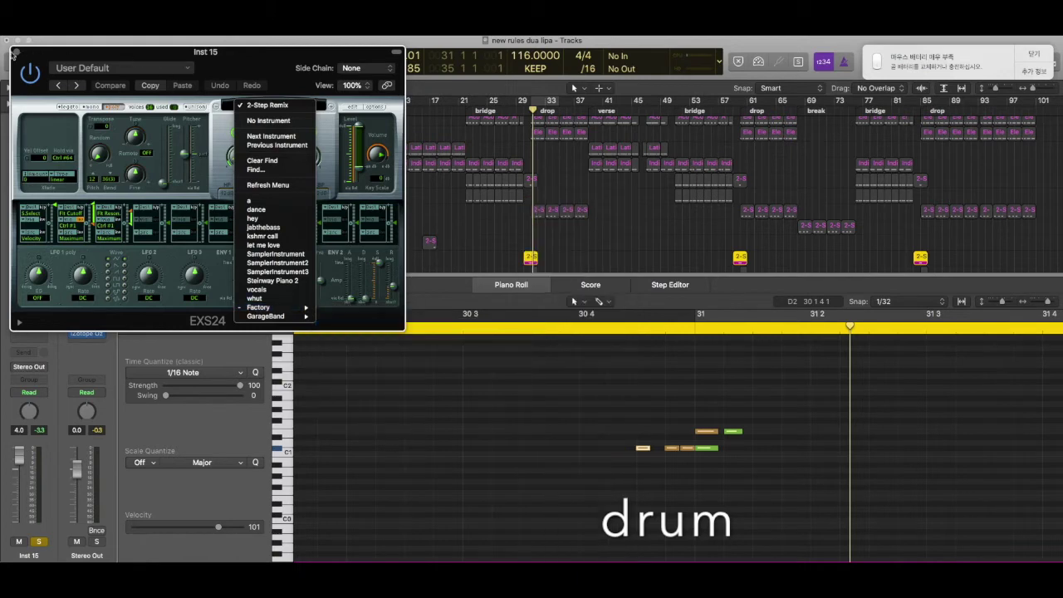
{"action": "left_click", "coordinate": [16, 54]}
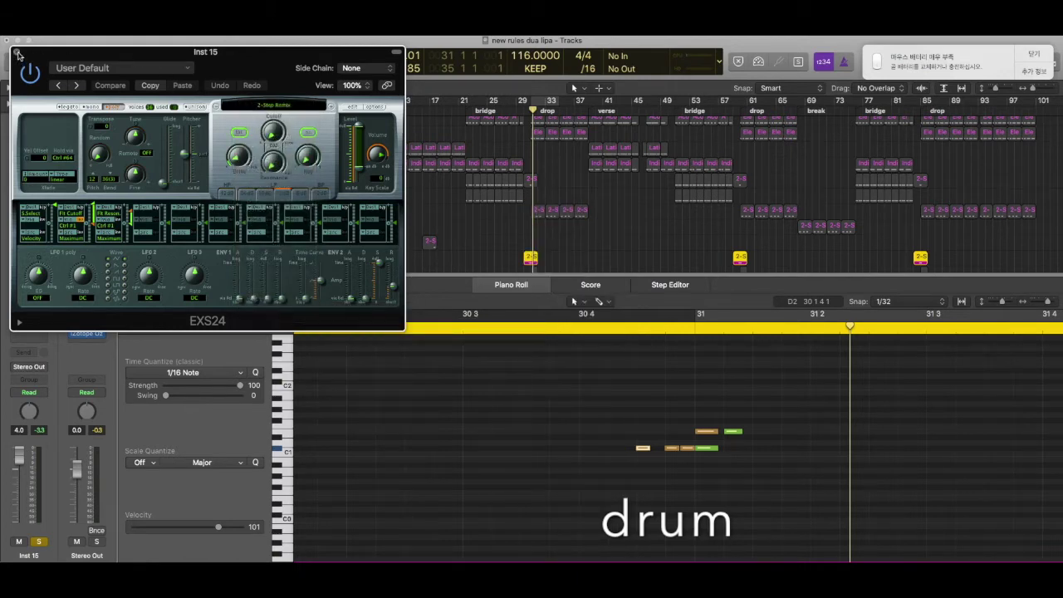
{"action": "left_click", "coordinate": [15, 52]}
{"action": "left_click", "coordinate": [507, 284]}
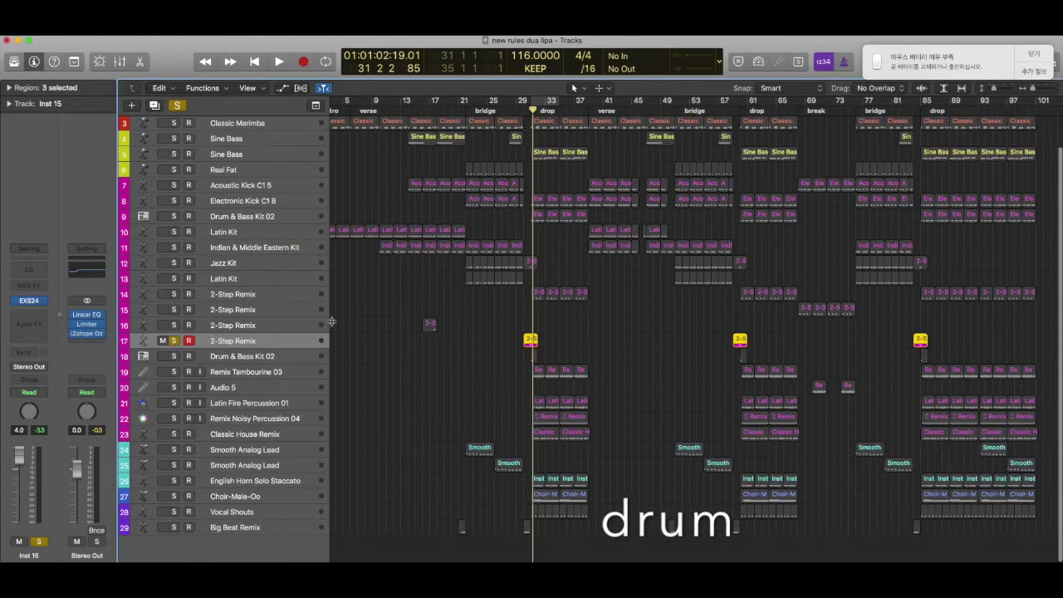
Step: Switch the solo from track 17 to the Drum & Bass Kit 02 on track 18
{"action": "left_click", "coordinate": [280, 358]}
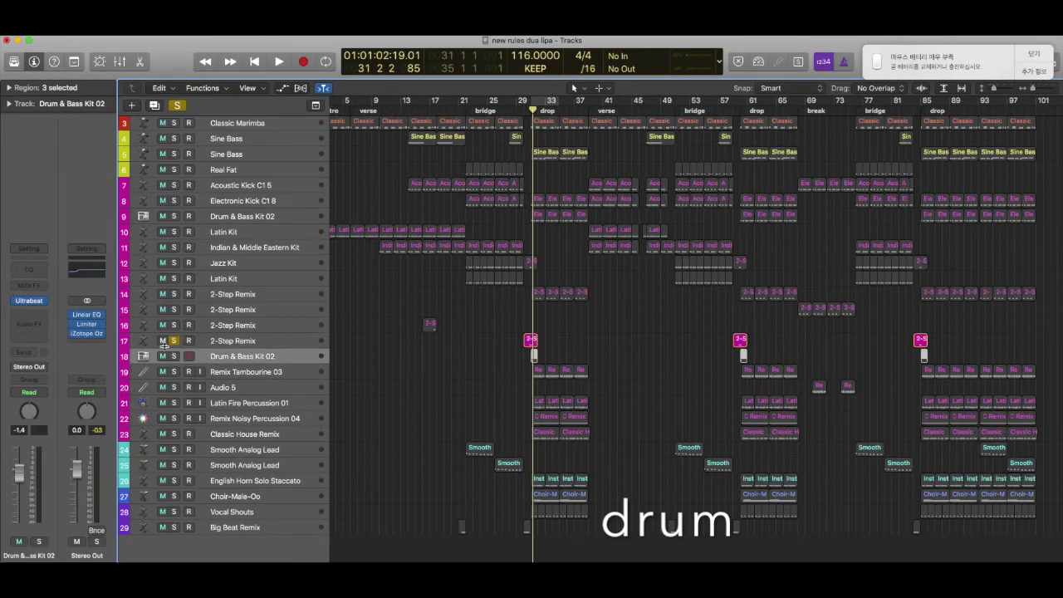
{"action": "left_click", "coordinate": [174, 341]}
{"action": "left_click", "coordinate": [174, 356]}
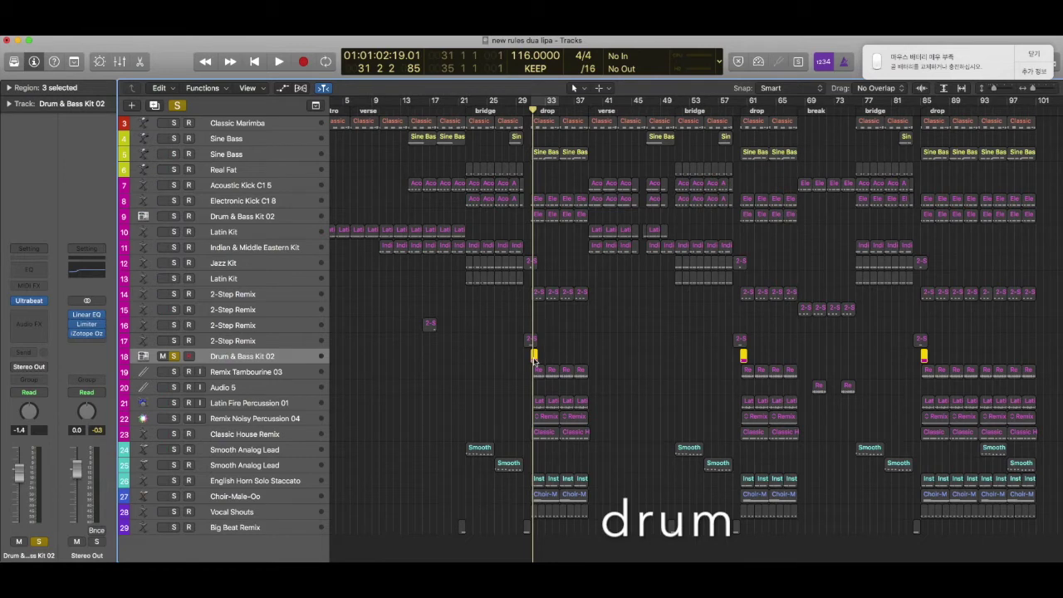
Step: Open track 18's first region in the Piano Roll and play back its two notes at bar 31
{"action": "double_click", "coordinate": [534, 359]}
{"action": "left_click", "coordinate": [668, 326]}
{"action": "key", "text": "space"}
{"action": "key", "text": "space"}
{"action": "key", "text": "space"}
{"action": "key", "text": "space"}
{"action": "left_click_drag", "start_coordinate": [827, 485], "coordinate": [712, 423]}
{"action": "left_click", "coordinate": [653, 422]}
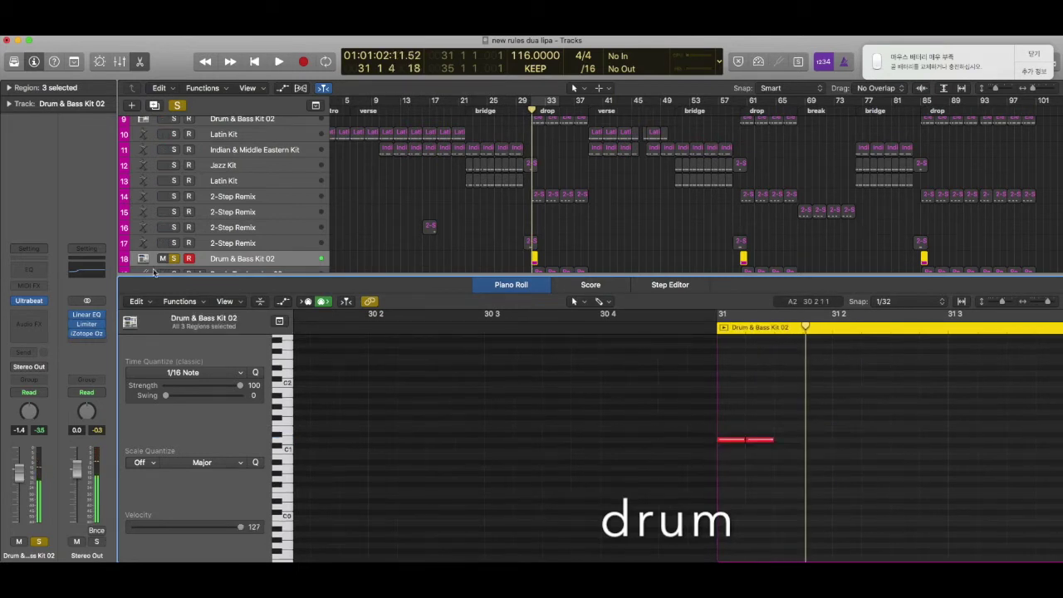
Step: Open track 18's Ultrabeat drum synth and audition the snare and the sound beside it in Drum & Bass Kit 02
{"action": "left_click", "coordinate": [38, 302]}
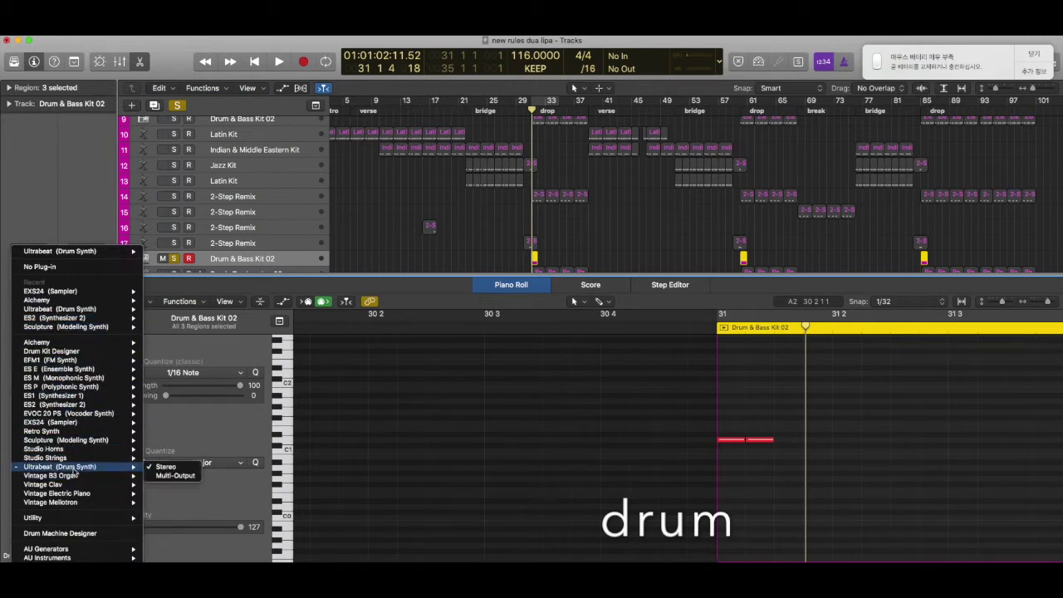
{"action": "left_click", "coordinate": [46, 186]}
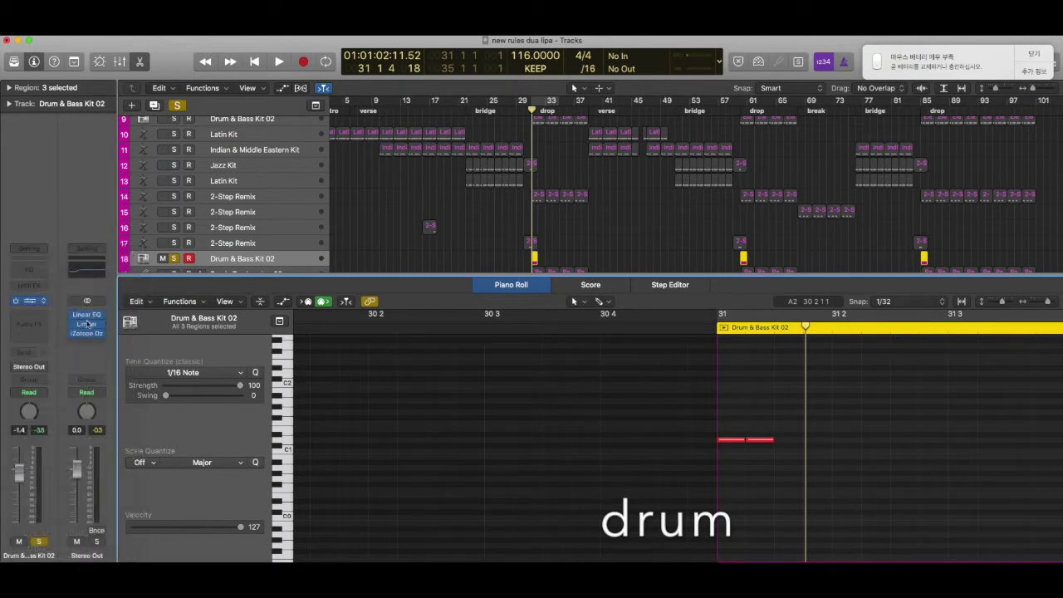
{"action": "left_click", "coordinate": [30, 302]}
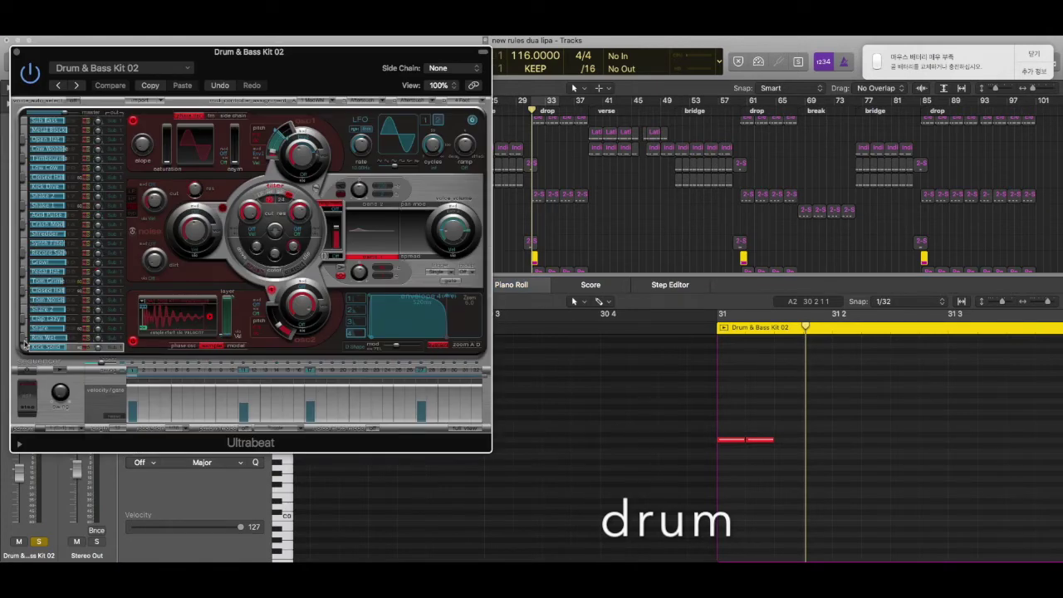
{"action": "left_click", "coordinate": [23, 340]}
{"action": "left_click", "coordinate": [24, 330]}
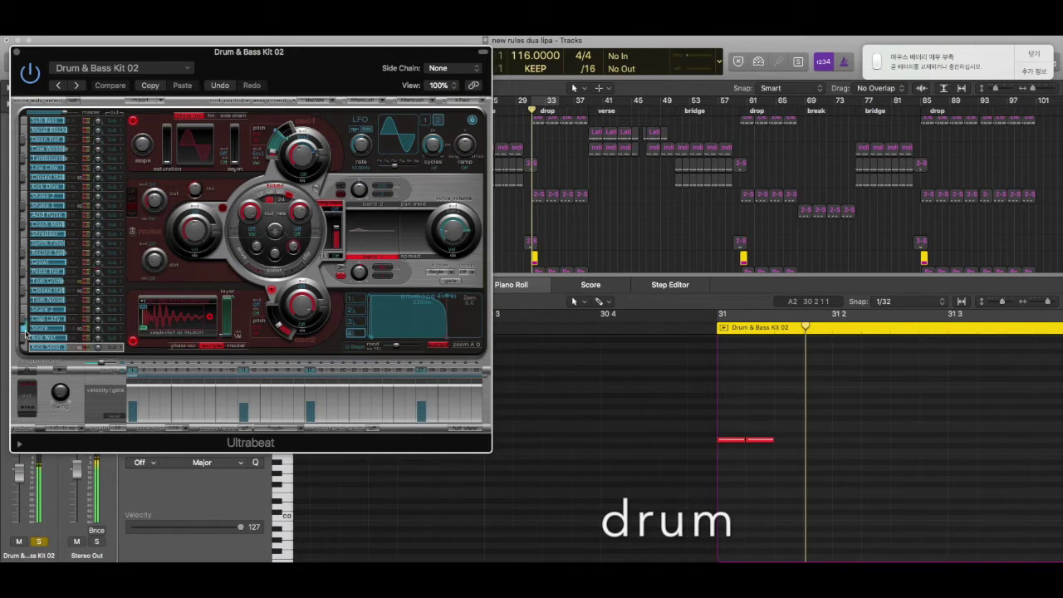
Step: Close track 18's Ultrabeat and Piano Roll, turn off its solo and select the Remix Tambourine 03 track
{"action": "left_click", "coordinate": [15, 51]}
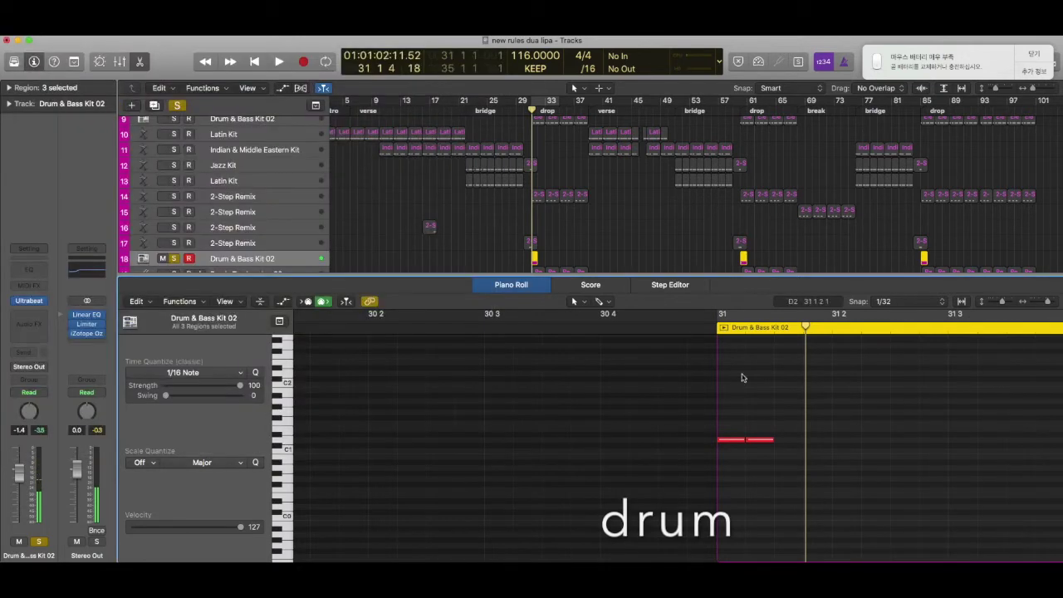
{"action": "key", "text": "space"}
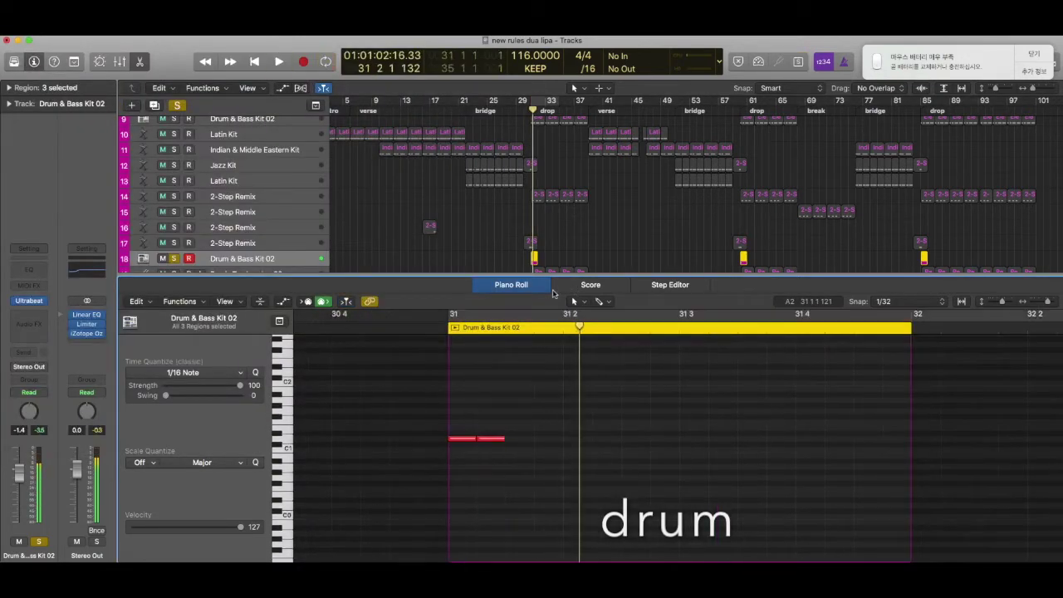
{"action": "left_click", "coordinate": [528, 286]}
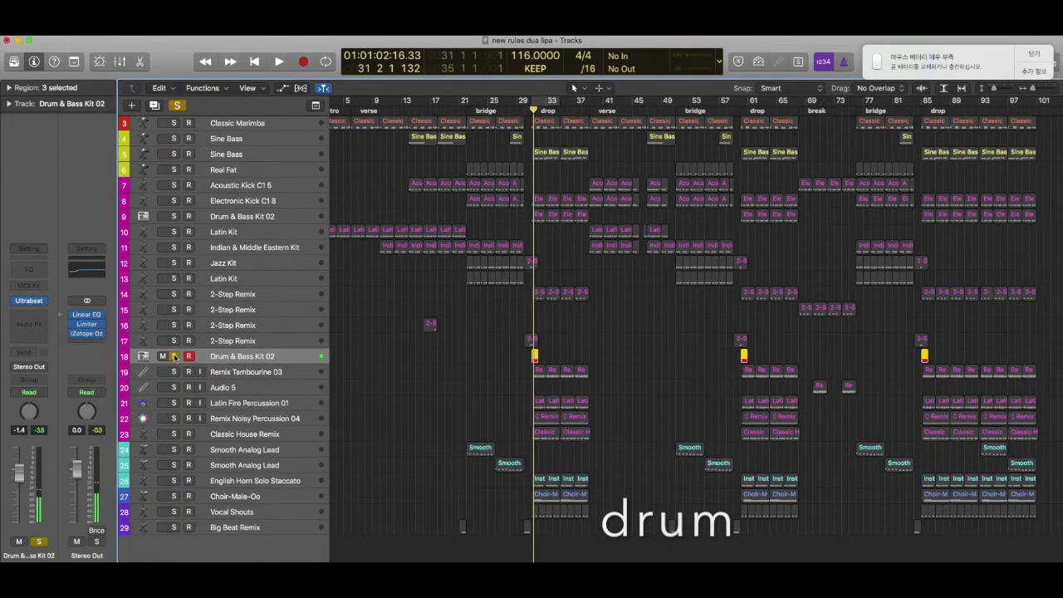
{"action": "left_click", "coordinate": [225, 372]}
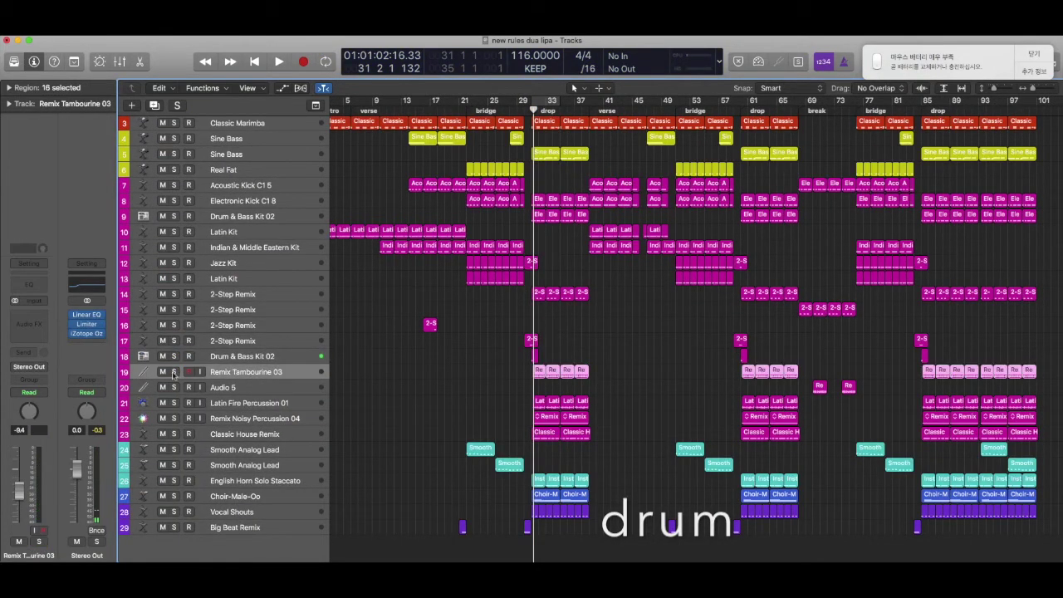
Step: Check the Audio 5 channel strip and enlarge the drop section to inspect the Remix Tambourine 03 regions on track 19
{"action": "left_click", "coordinate": [236, 389]}
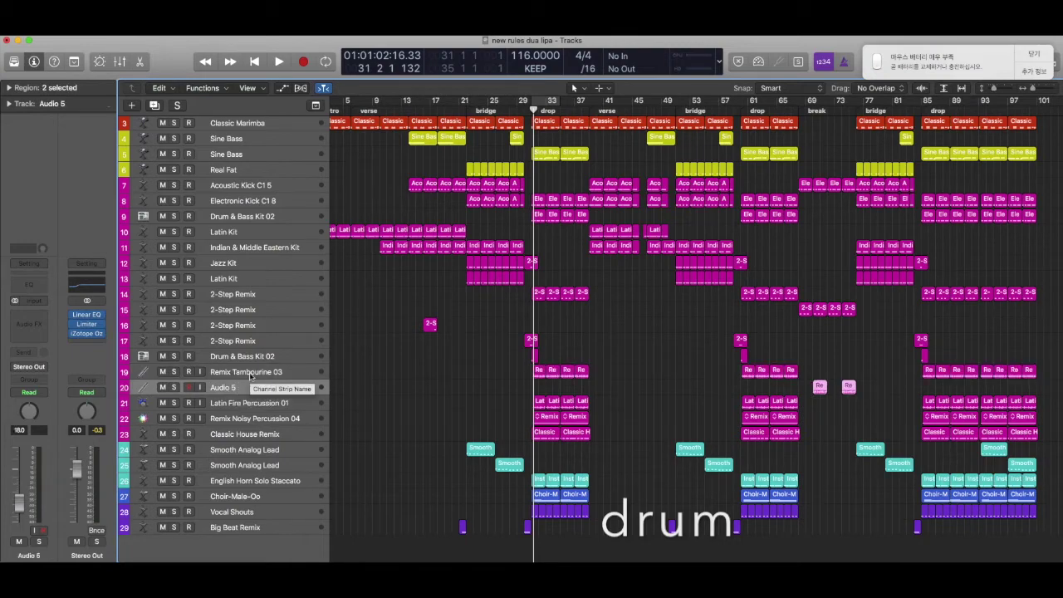
{"action": "scroll", "coordinate": [648, 354], "scroll_direction": "up", "scroll_amount": 5}
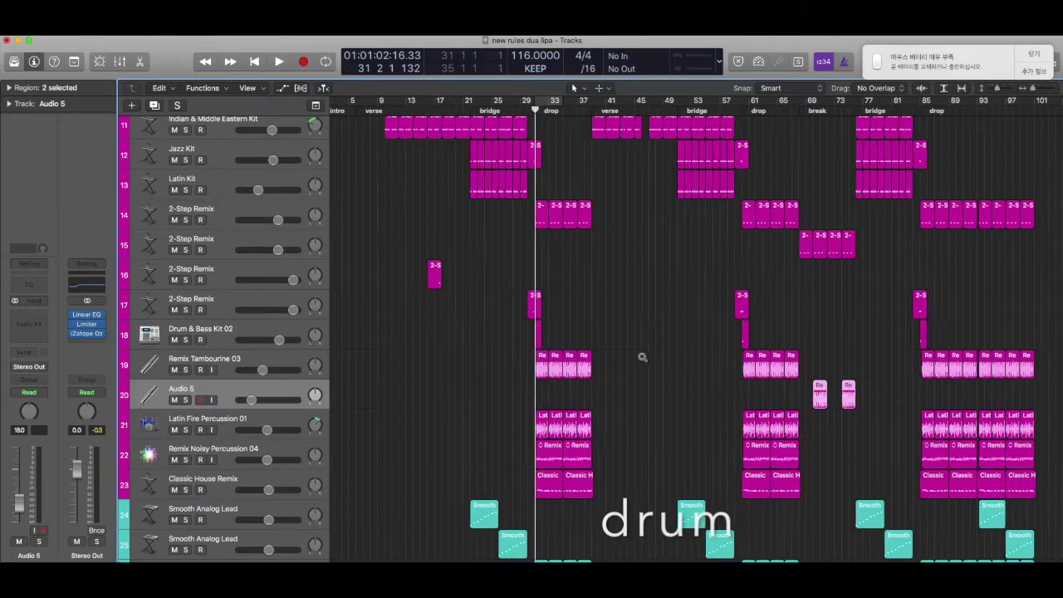
{"action": "scroll", "coordinate": [642, 357], "scroll_direction": "left", "scroll_amount": 10}
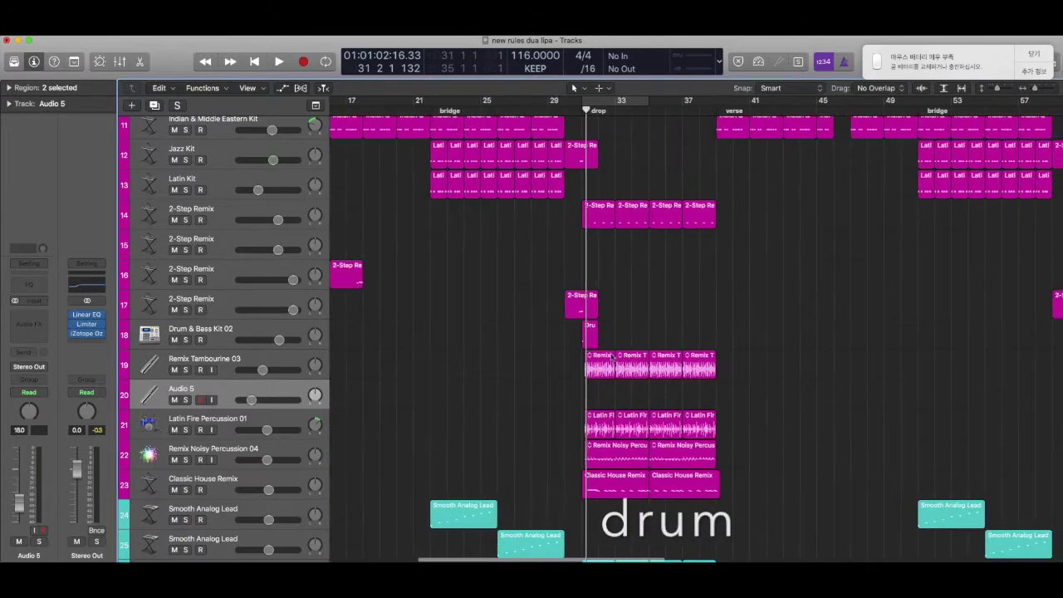
{"action": "left_click", "coordinate": [287, 359]}
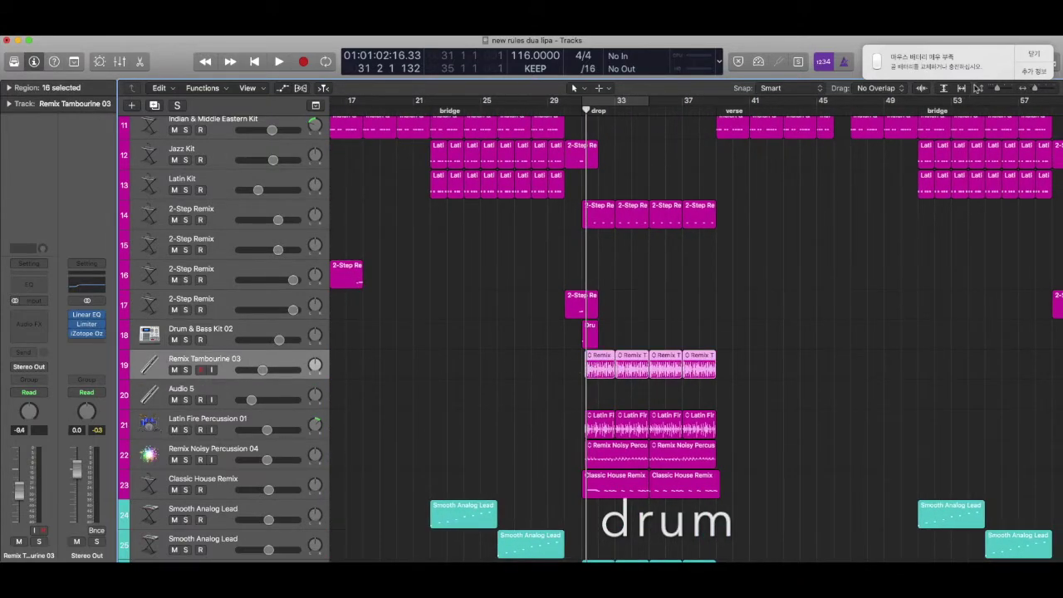
Step: Dismiss the battery notification and search the Apple Loops library for "latin fire"
{"action": "left_click", "coordinate": [1032, 56]}
{"action": "left_click", "coordinate": [1029, 63]}
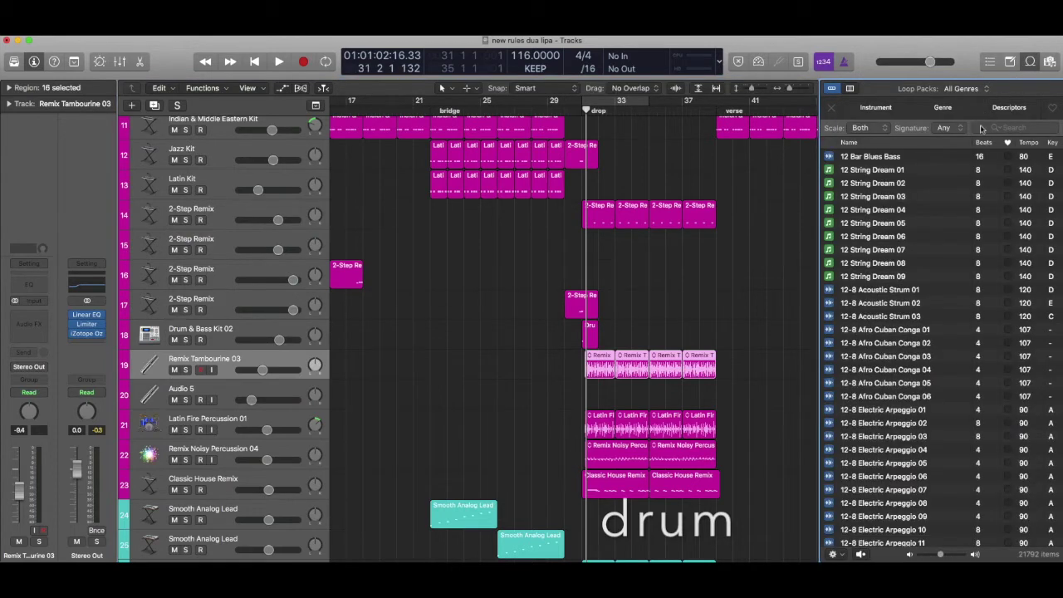
{"action": "left_click", "coordinate": [985, 128]}
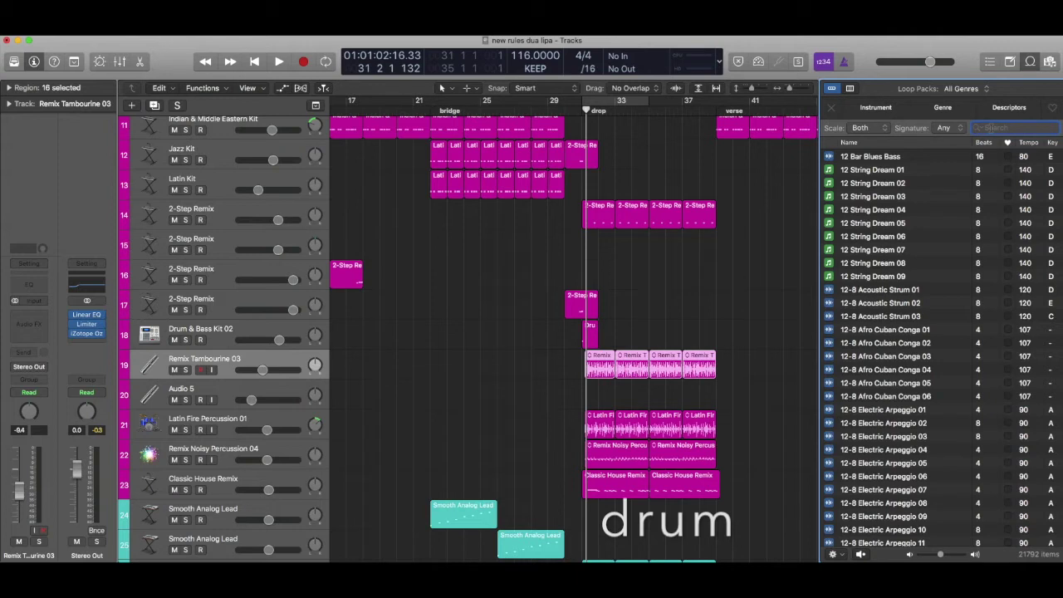
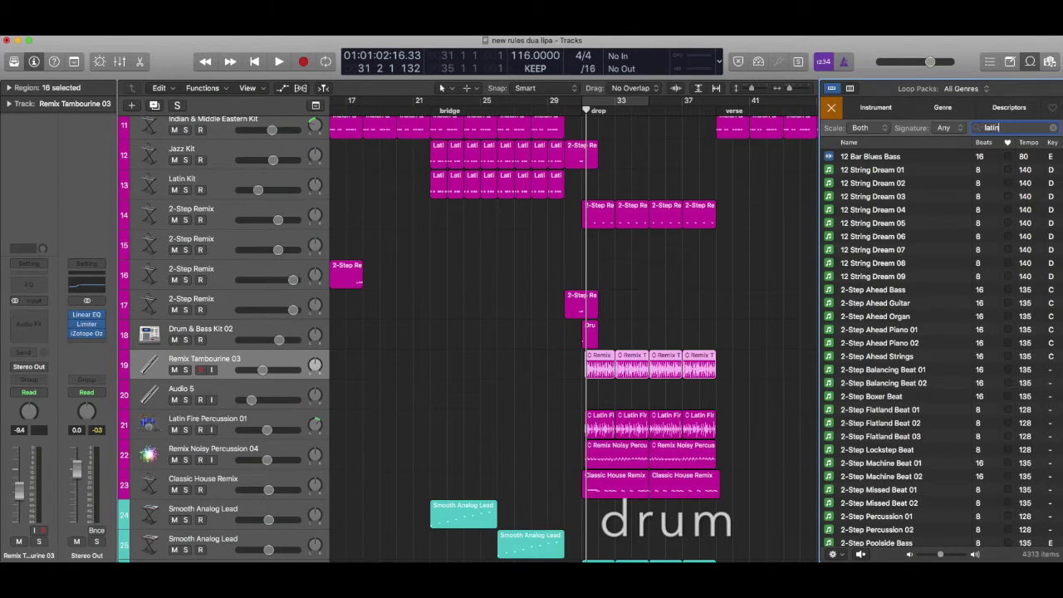
{"action": "type", "text": "fi"}
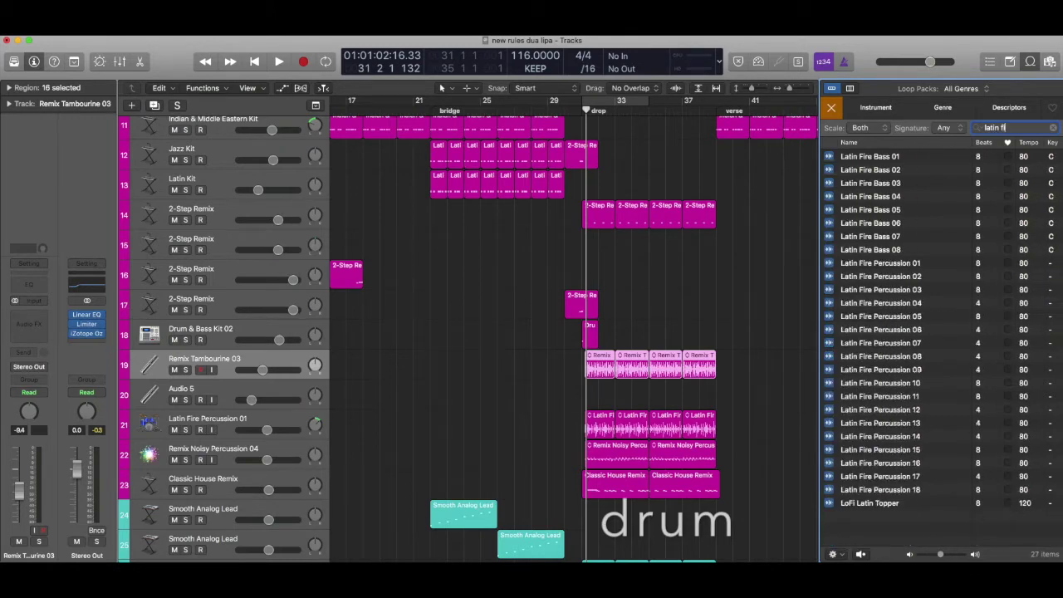
{"action": "type", "text": "re"}
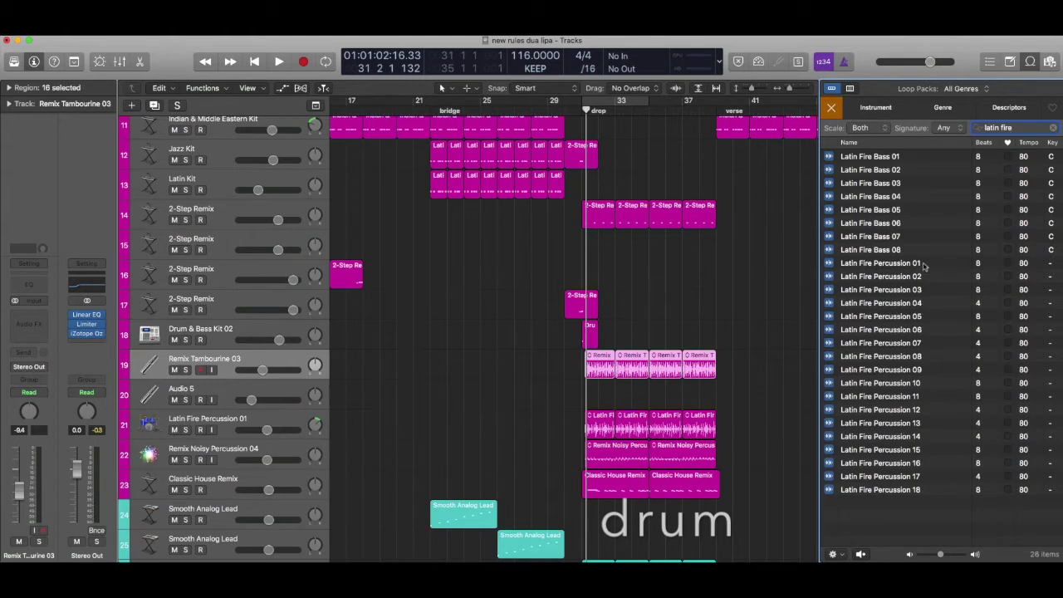
Step: Select track 21, preview its source loop Latin Fire Percussion 01 in the search results, and close the loop library
{"action": "left_click", "coordinate": [230, 426]}
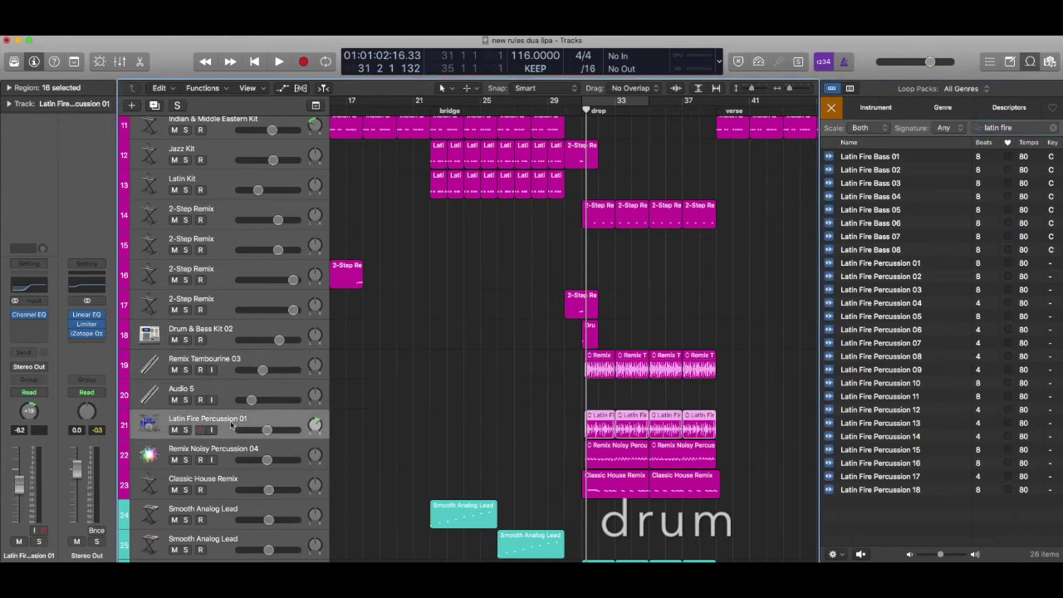
{"action": "left_click", "coordinate": [900, 264]}
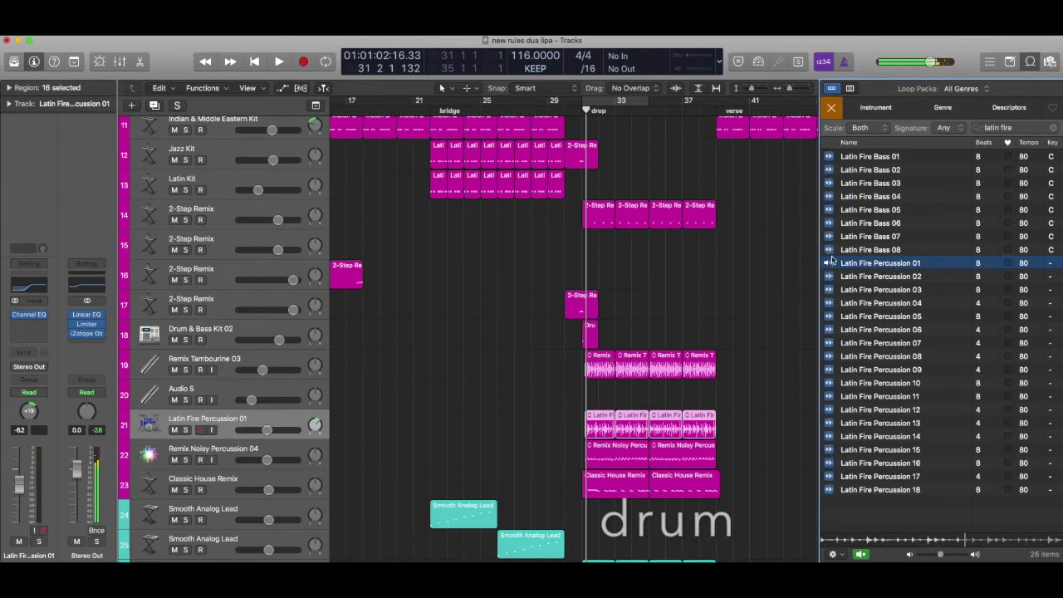
{"action": "key", "text": "space"}
{"action": "key", "text": "space"}
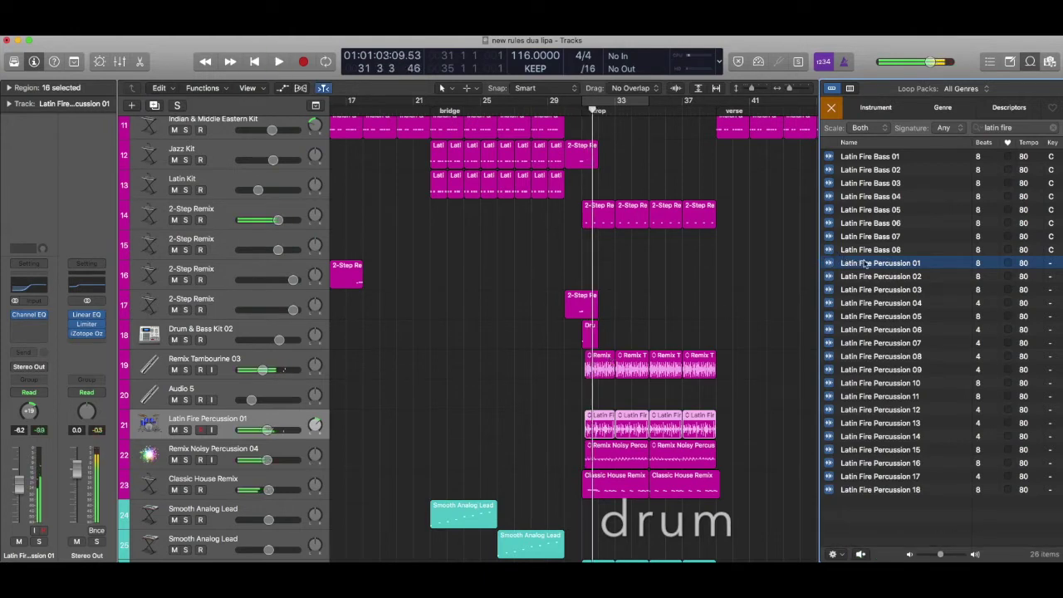
{"action": "left_click_drag", "start_coordinate": [782, 296], "coordinate": [876, 264]}
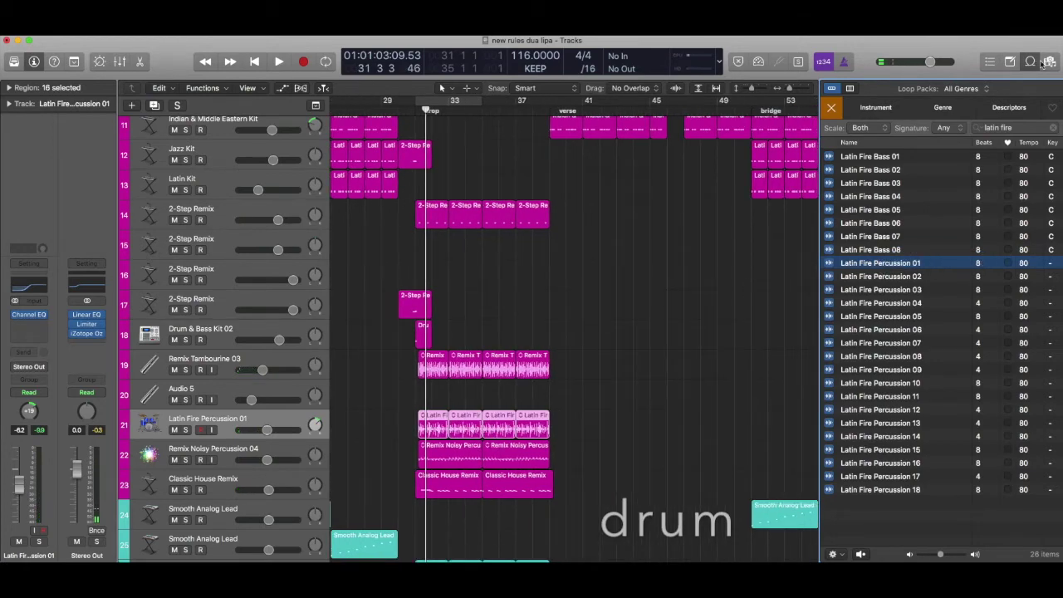
{"action": "left_click", "coordinate": [1030, 63]}
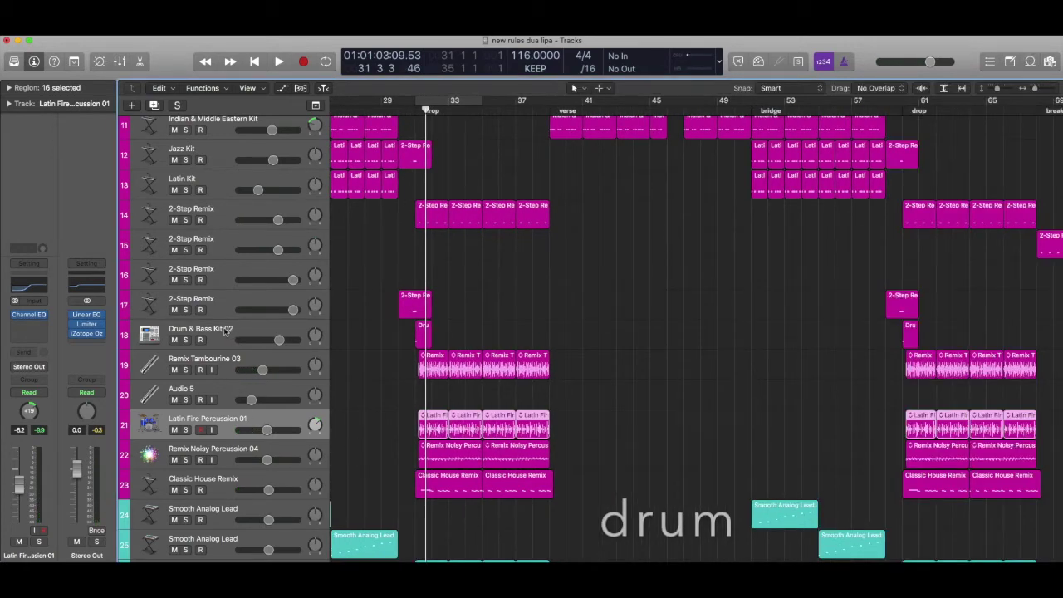
Step: Step through audio tracks 19 to 21 and locate the Audio 5 regions in the break section
{"action": "left_click", "coordinate": [235, 364]}
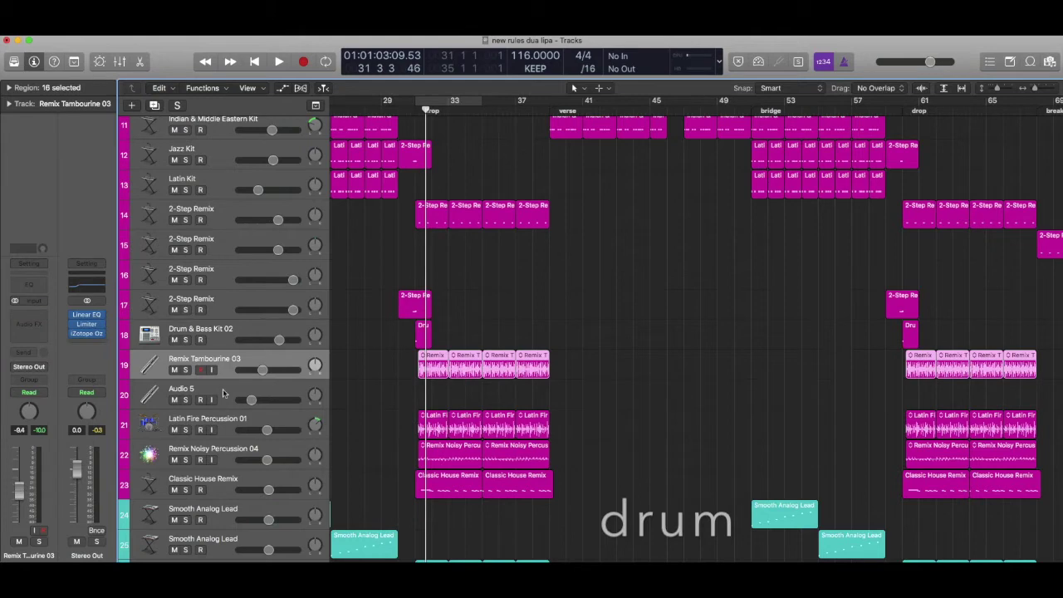
{"action": "left_click", "coordinate": [222, 394]}
{"action": "left_click", "coordinate": [231, 426]}
{"action": "left_click", "coordinate": [372, 390]}
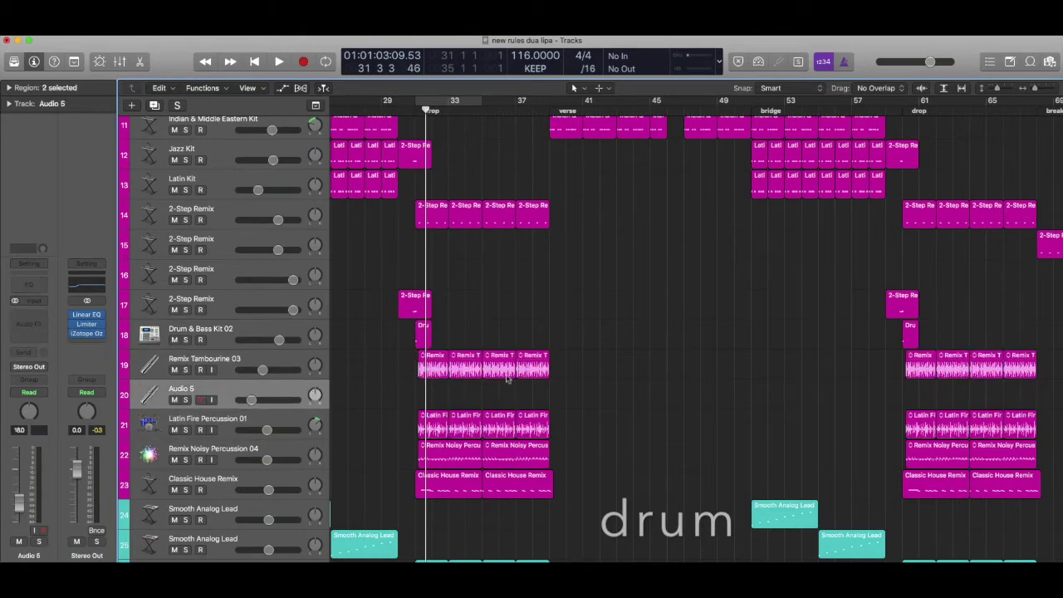
{"action": "scroll", "coordinate": [663, 363], "scroll_direction": "down", "scroll_amount": 5}
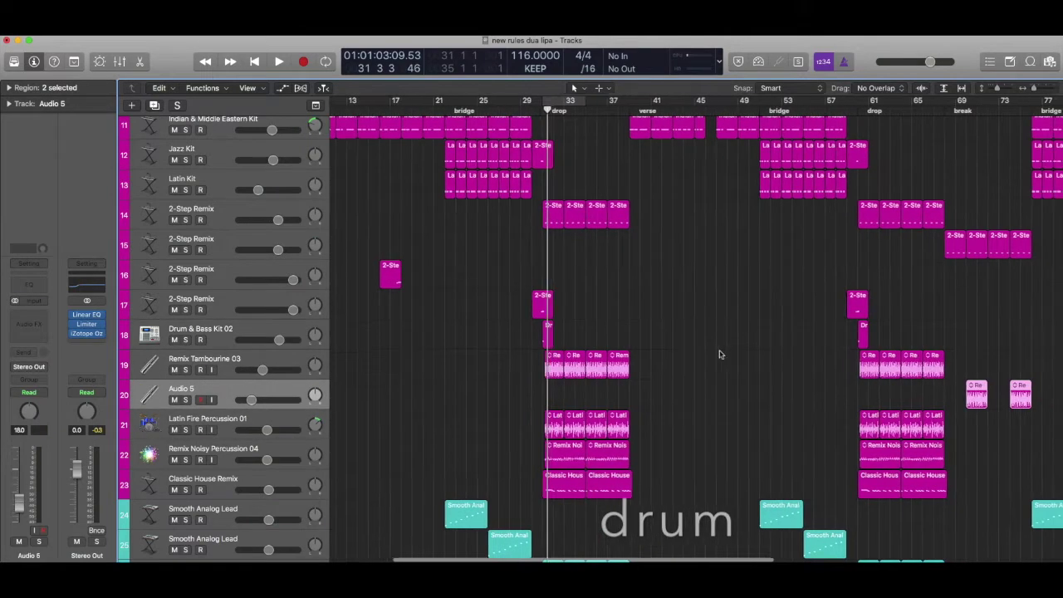
{"action": "scroll", "coordinate": [843, 371], "scroll_direction": "right", "scroll_amount": 10}
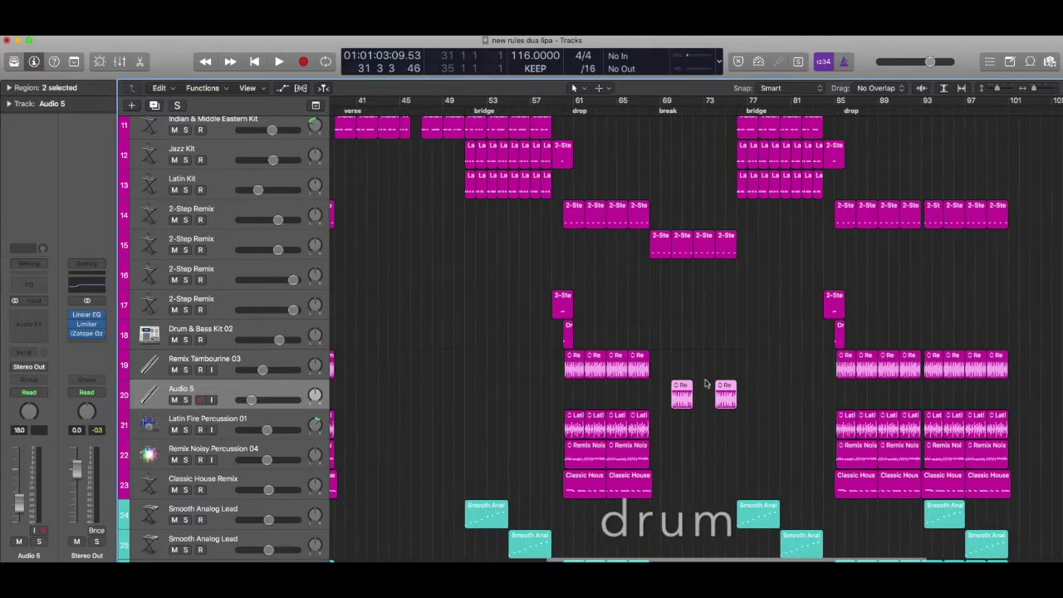
{"action": "scroll", "coordinate": [689, 381], "scroll_direction": "up", "scroll_amount": 5}
Step: Compare track 19's last tambourine region before the break with track 20's region at bar 70, including both channel fader levels
{"action": "left_click", "coordinate": [574, 365]}
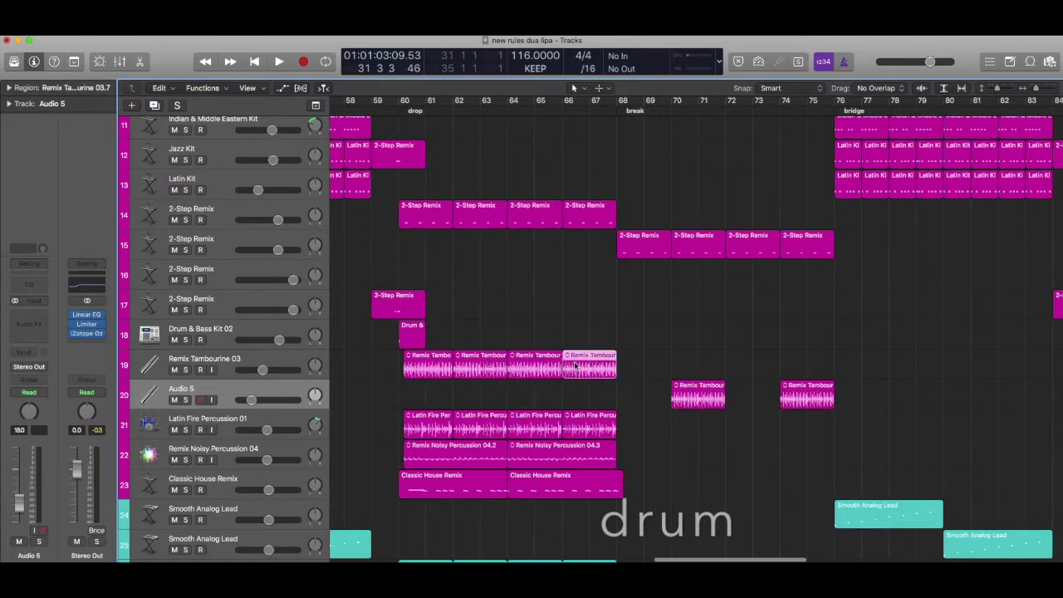
{"action": "left_click", "coordinate": [688, 397]}
{"action": "left_click", "coordinate": [582, 373]}
{"action": "left_click", "coordinate": [696, 403]}
{"action": "left_click", "coordinate": [670, 111]}
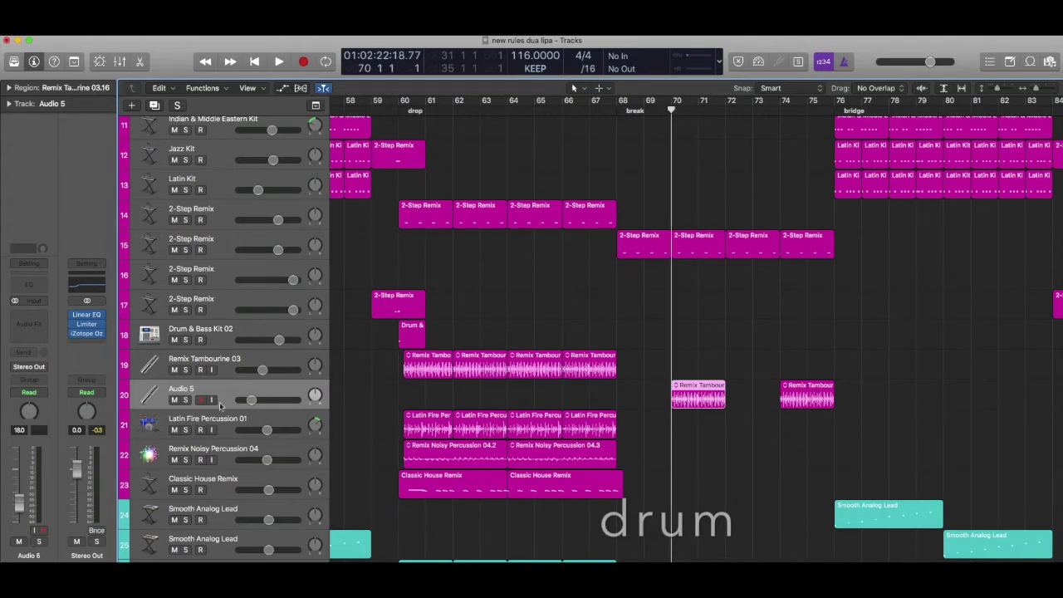
{"action": "left_click", "coordinate": [246, 357]}
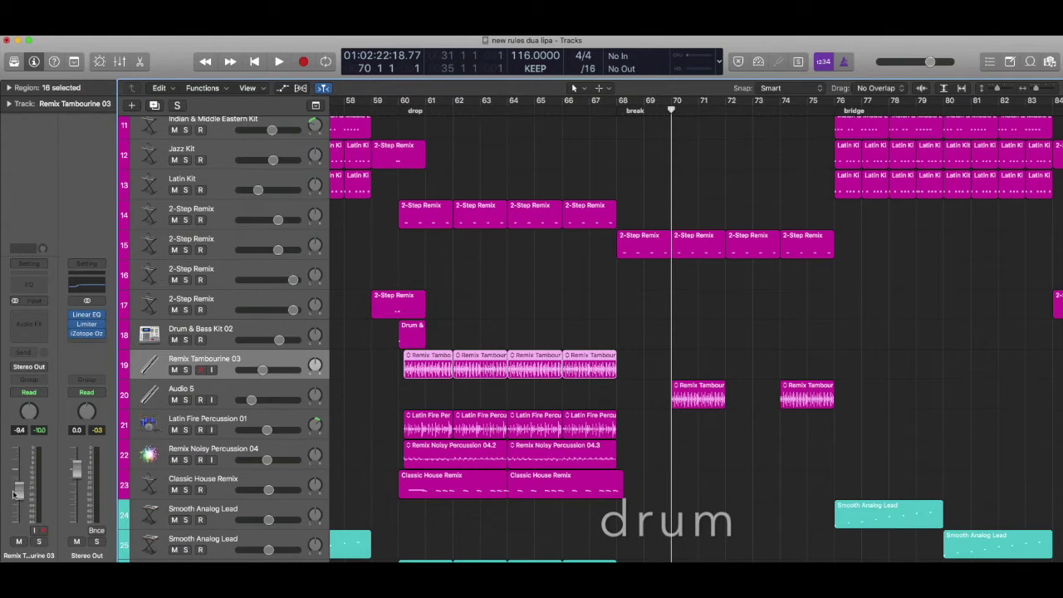
{"action": "left_click", "coordinate": [285, 390]}
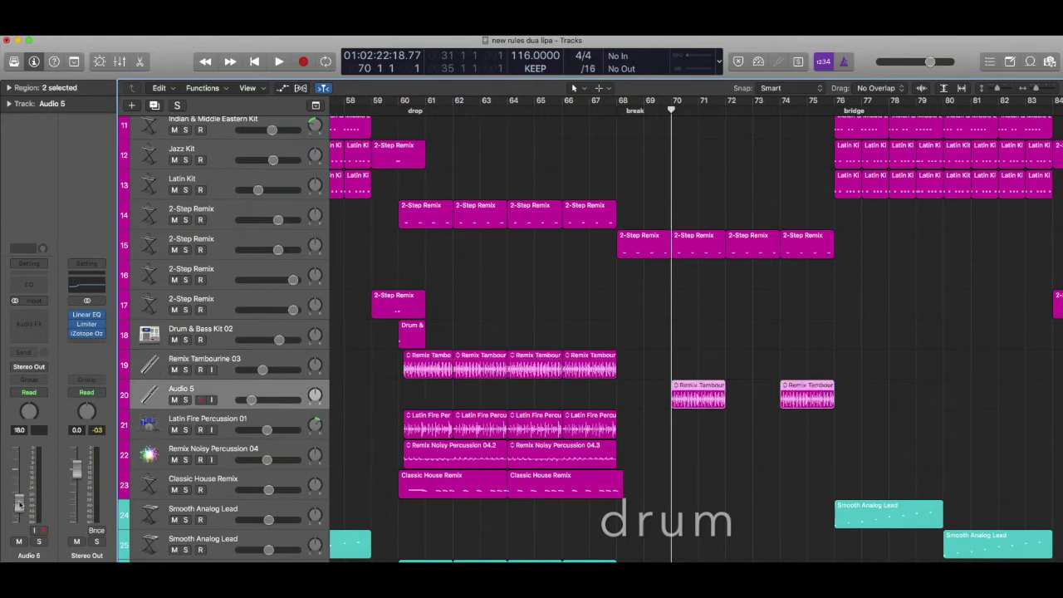
Step: Play back the break and the end of the drop from about bar 66 with all tracks audible
{"action": "left_click", "coordinate": [640, 111]}
{"action": "key", "text": "space"}
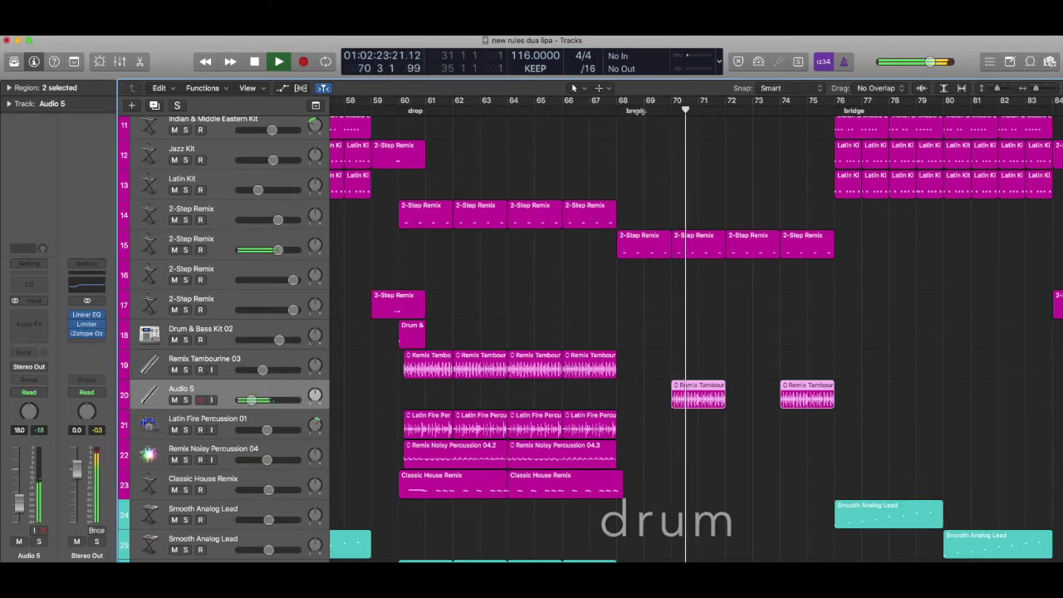
{"action": "left_click", "coordinate": [575, 111]}
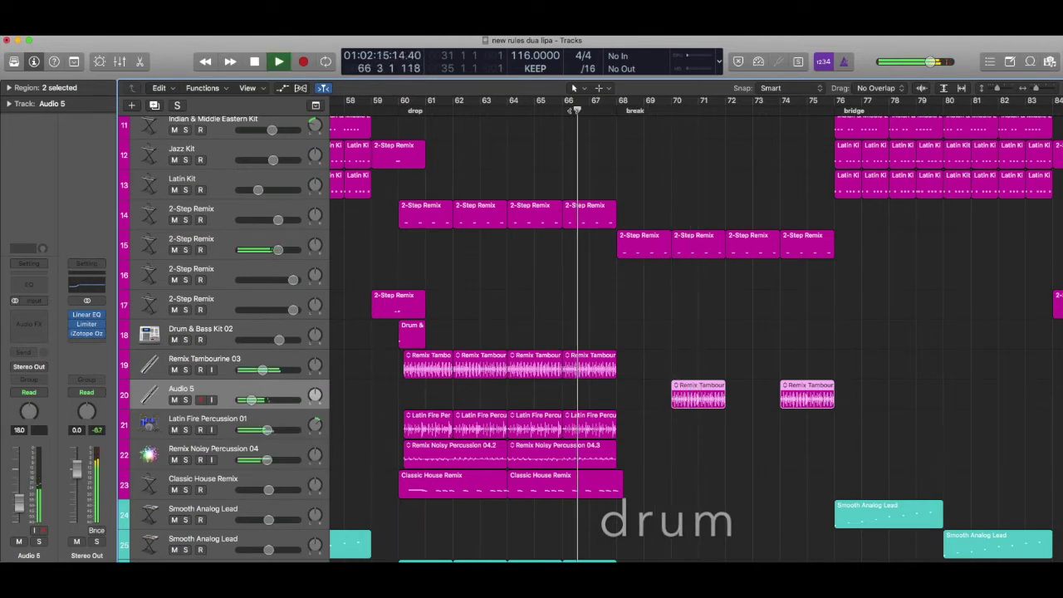
{"action": "key", "text": "space"}
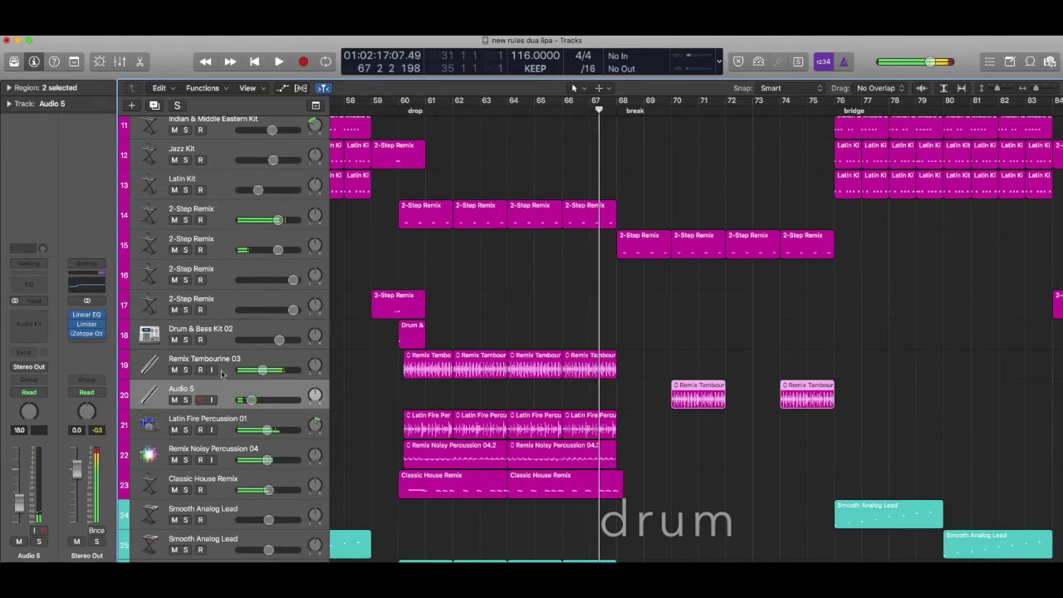
Step: Solo tracks 19 and 20, play their tambourine parts from bars 66 and 70, and turn both solos off
{"action": "left_click", "coordinate": [186, 370]}
{"action": "left_click", "coordinate": [185, 400]}
{"action": "left_click", "coordinate": [573, 106]}
{"action": "key", "text": "space"}
{"action": "left_click", "coordinate": [670, 111]}
{"action": "key", "text": "space"}
{"action": "left_click", "coordinate": [186, 369]}
{"action": "left_click", "coordinate": [188, 399]}
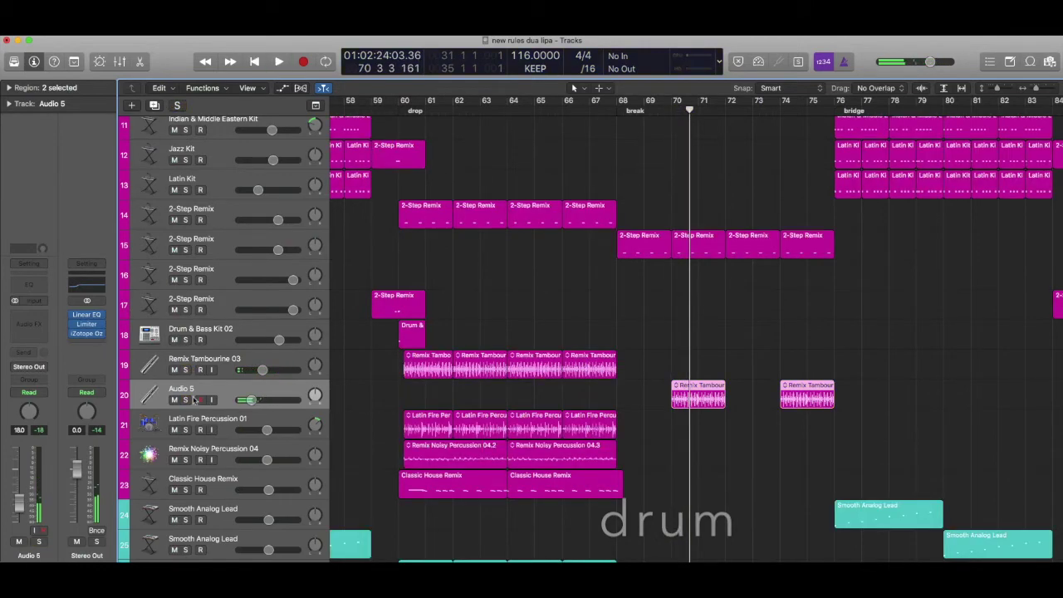
Step: Open track 23's Classic House Remix regions in the Piano Roll and play their notes in solo from bar 31
{"action": "left_click", "coordinate": [259, 477]}
{"action": "scroll", "coordinate": [368, 446], "scroll_direction": "left", "scroll_amount": 3}
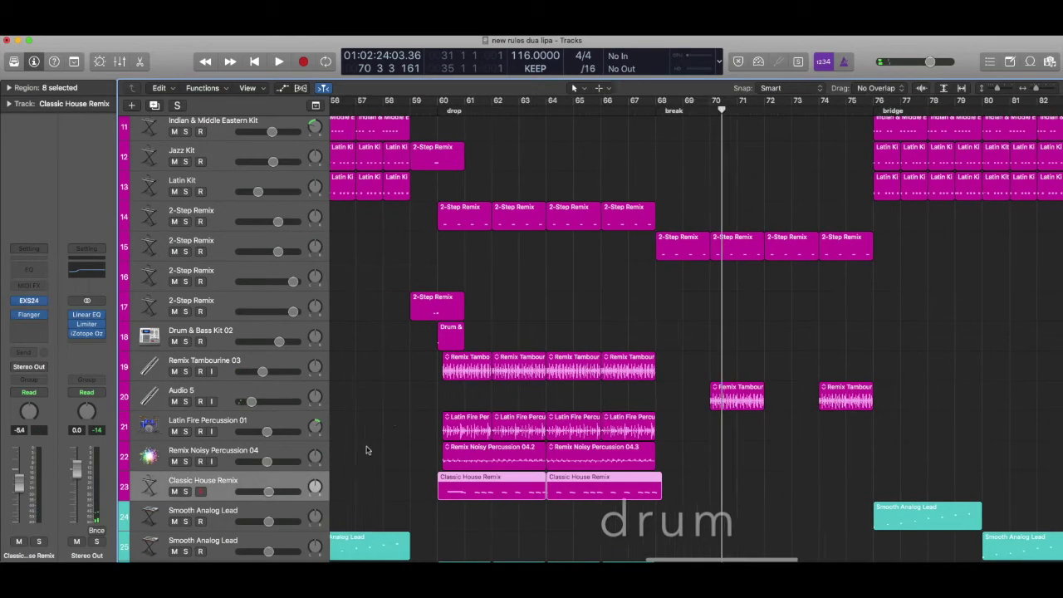
{"action": "scroll", "coordinate": [420, 446], "scroll_direction": "left", "scroll_amount": 1}
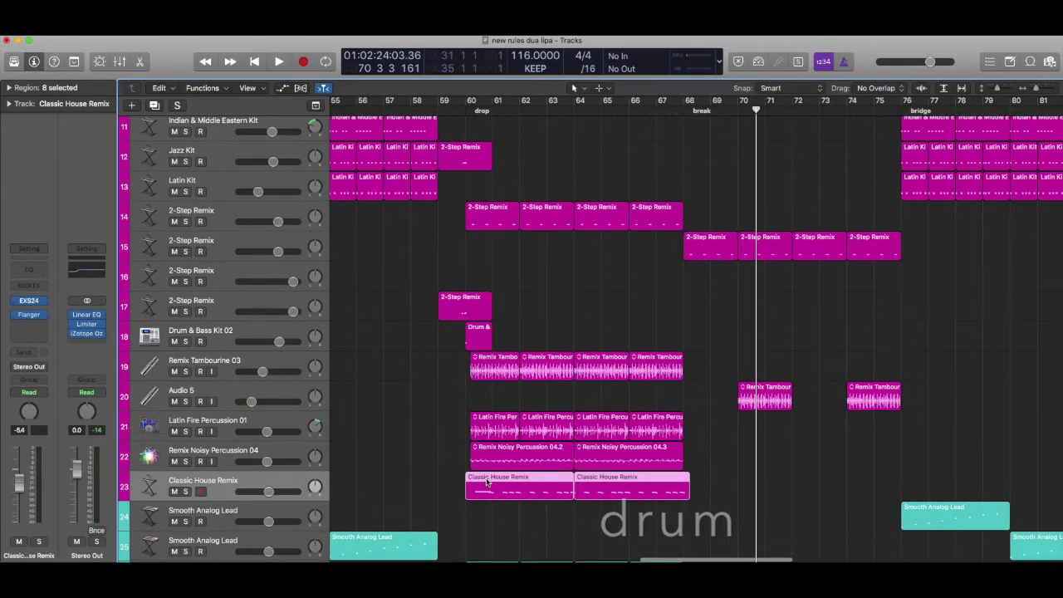
{"action": "key", "text": "p"}
{"action": "scroll", "coordinate": [452, 373], "scroll_direction": "left", "scroll_amount": 10}
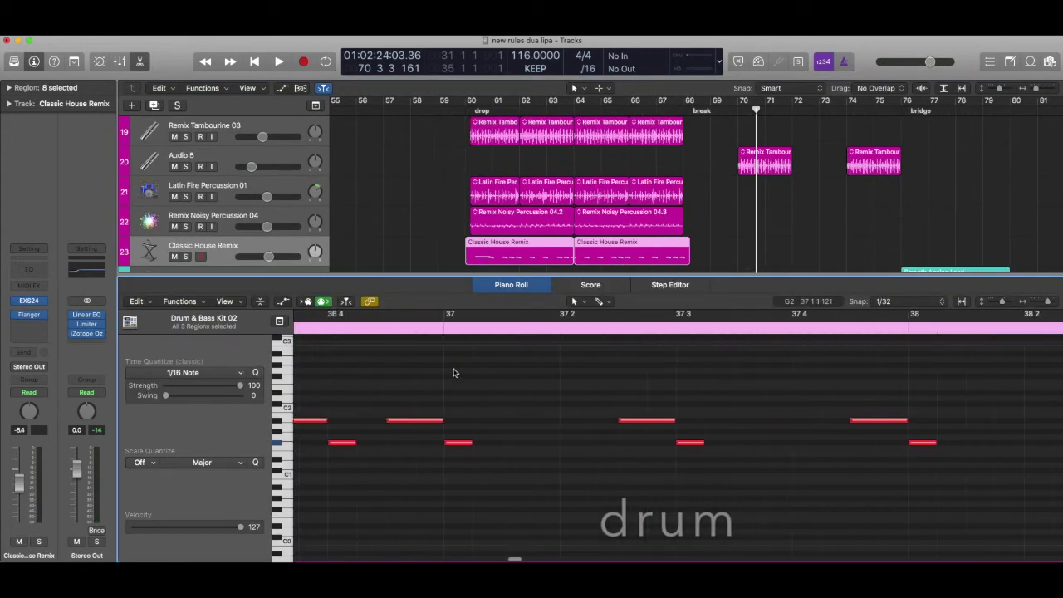
{"action": "scroll", "coordinate": [475, 378], "scroll_direction": "down", "scroll_amount": 8}
{"action": "scroll", "coordinate": [475, 377], "scroll_direction": "left", "scroll_amount": 5}
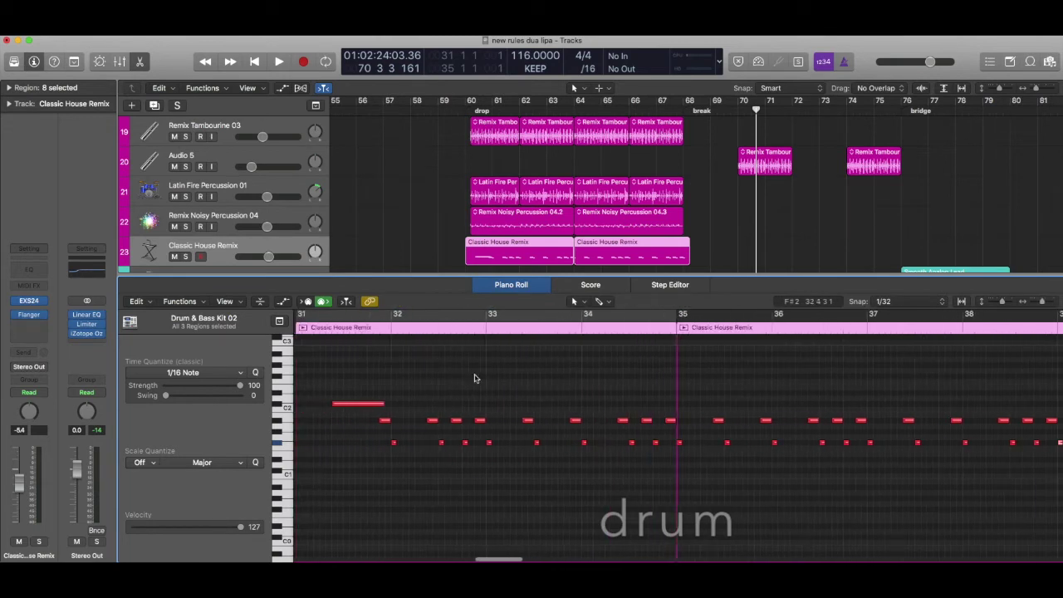
{"action": "left_click", "coordinate": [392, 330]}
{"action": "key", "text": "space"}
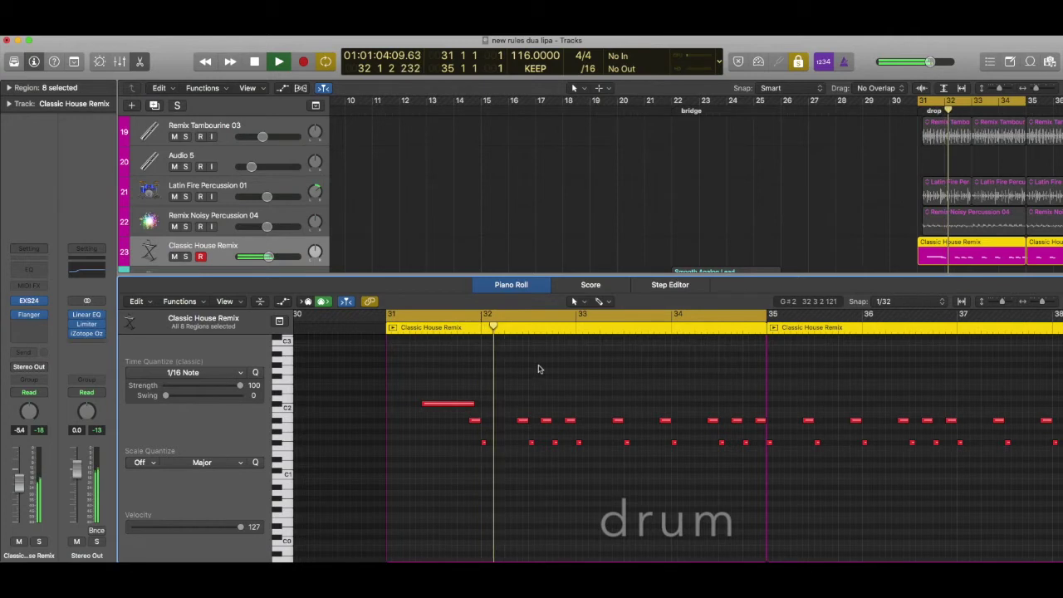
Step: Follow track 23's Classic House Remix notes through bars 31 to 39 in solo playback, then turn its solo off and close the Piano Roll
{"action": "scroll", "coordinate": [540, 369], "scroll_direction": "right", "scroll_amount": 3}
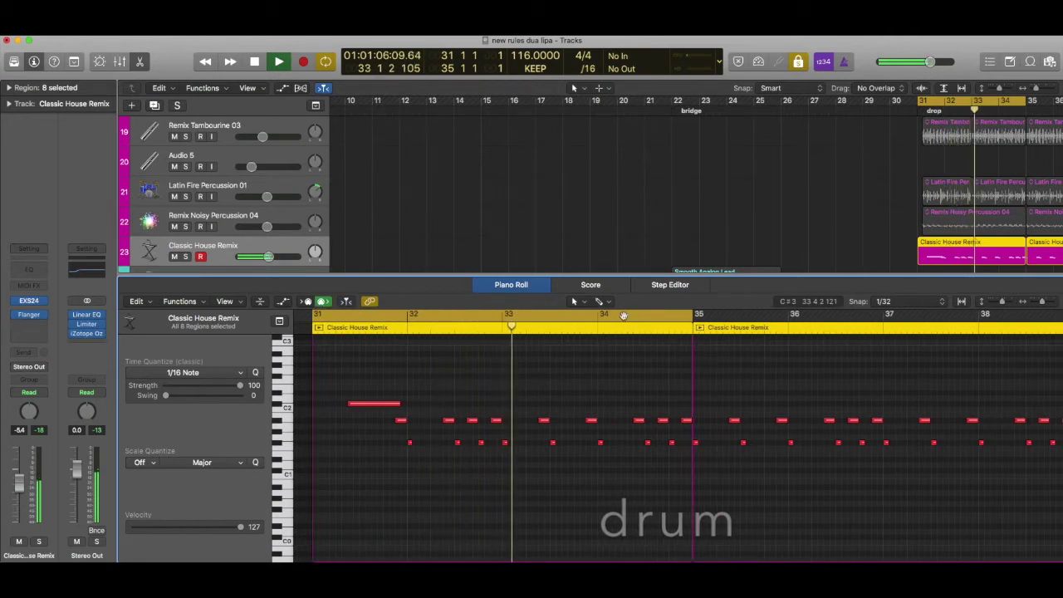
{"action": "scroll", "coordinate": [645, 360], "scroll_direction": "right", "scroll_amount": 3}
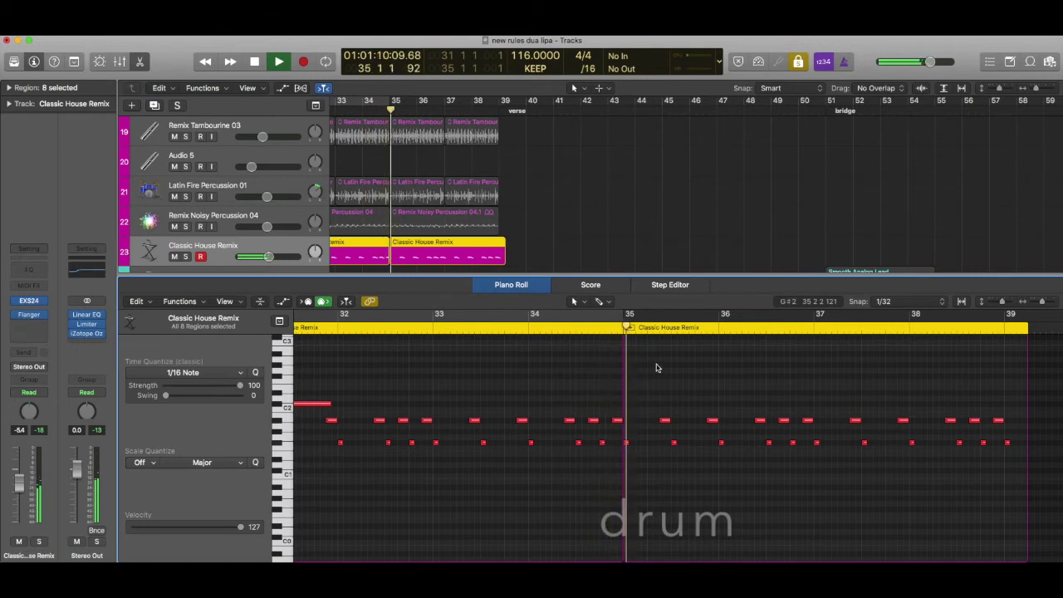
{"action": "scroll", "coordinate": [660, 368], "scroll_direction": "left", "scroll_amount": 3}
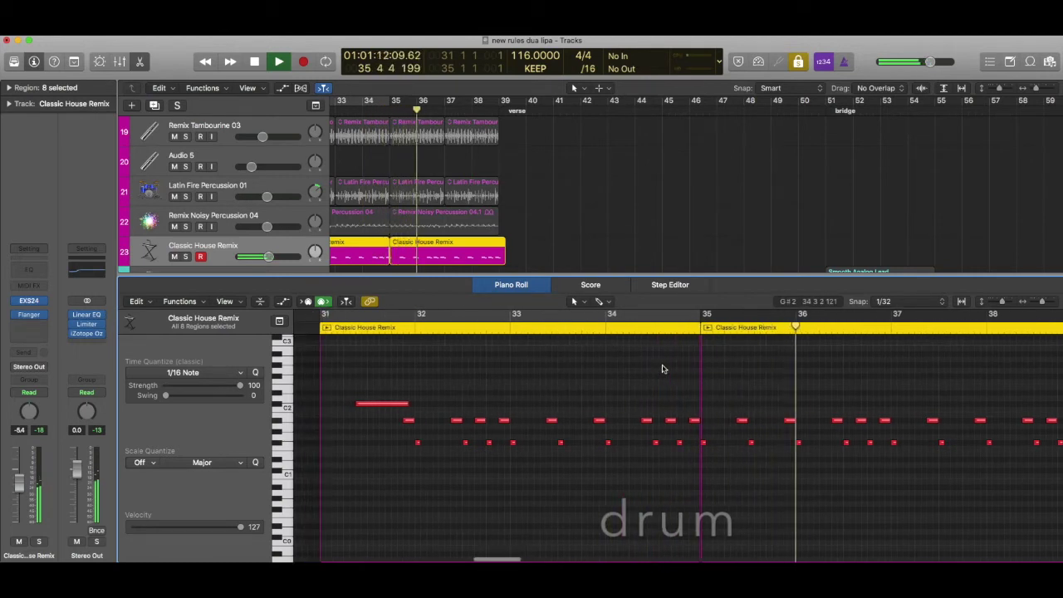
{"action": "key", "text": "ctrl+s"}
{"action": "key", "text": "space"}
{"action": "scroll", "coordinate": [490, 217], "scroll_direction": "left", "scroll_amount": 5}
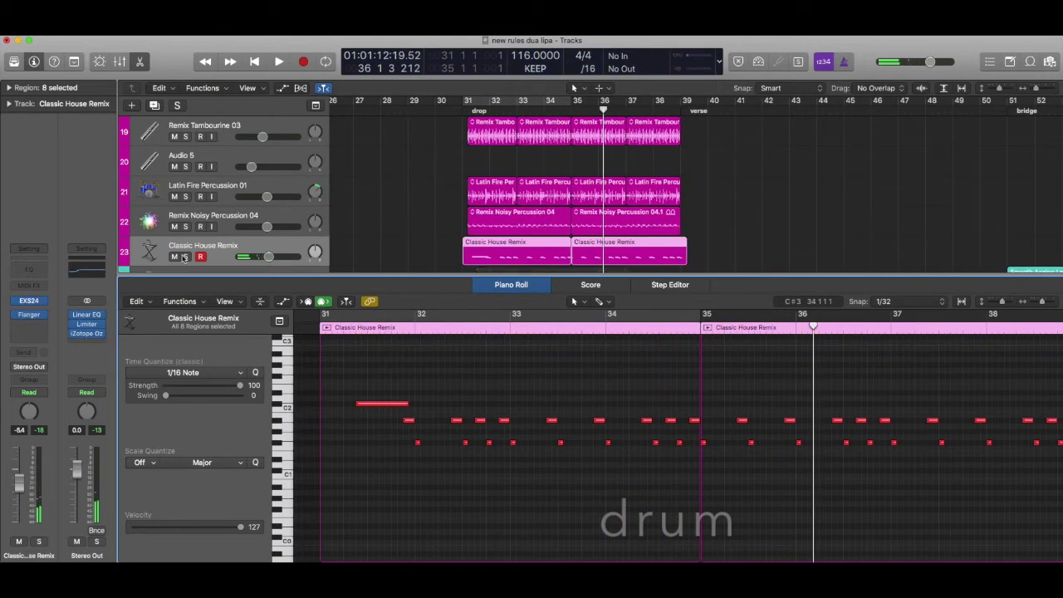
{"action": "left_click", "coordinate": [501, 286]}
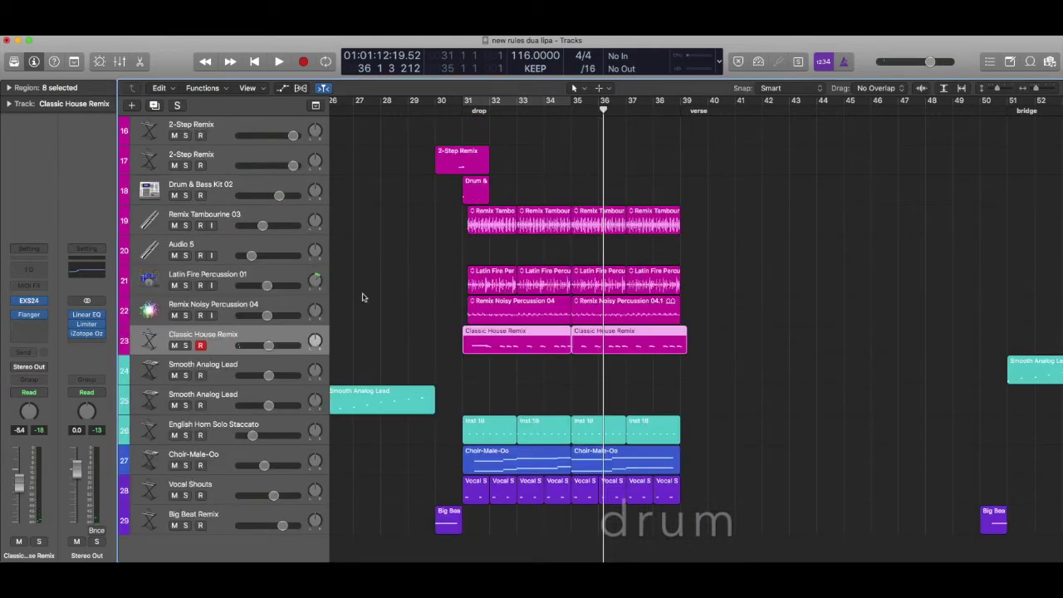
Step: Play the first drop from bar 31 with all tracks audible, viewing the Classic House Remix notes in the Piano Roll during playback
{"action": "scroll", "coordinate": [486, 201], "scroll_direction": "left", "scroll_amount": 2}
{"action": "left_click", "coordinate": [520, 111]}
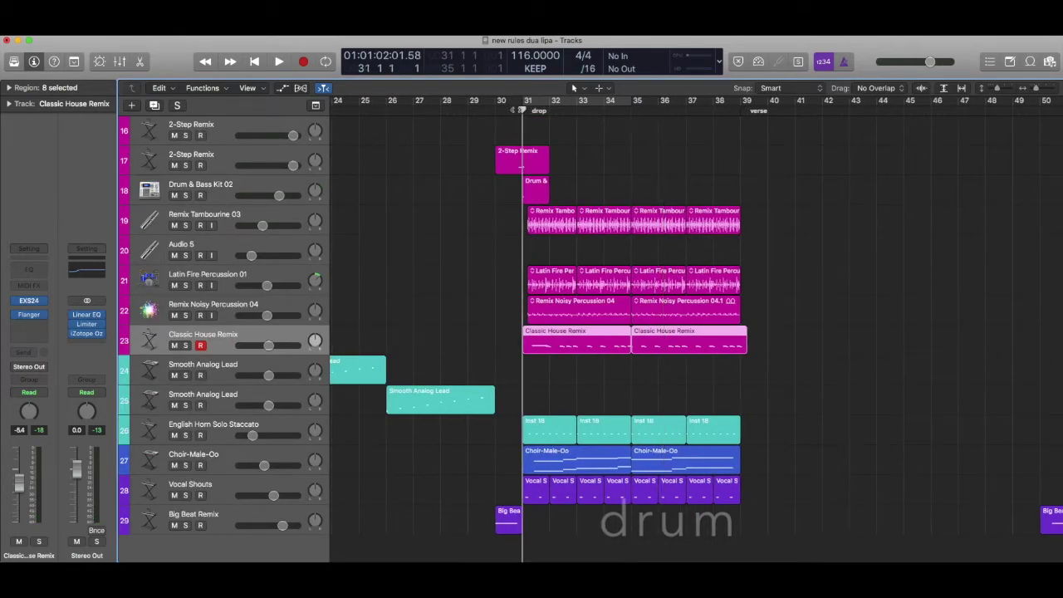
{"action": "key", "text": "space"}
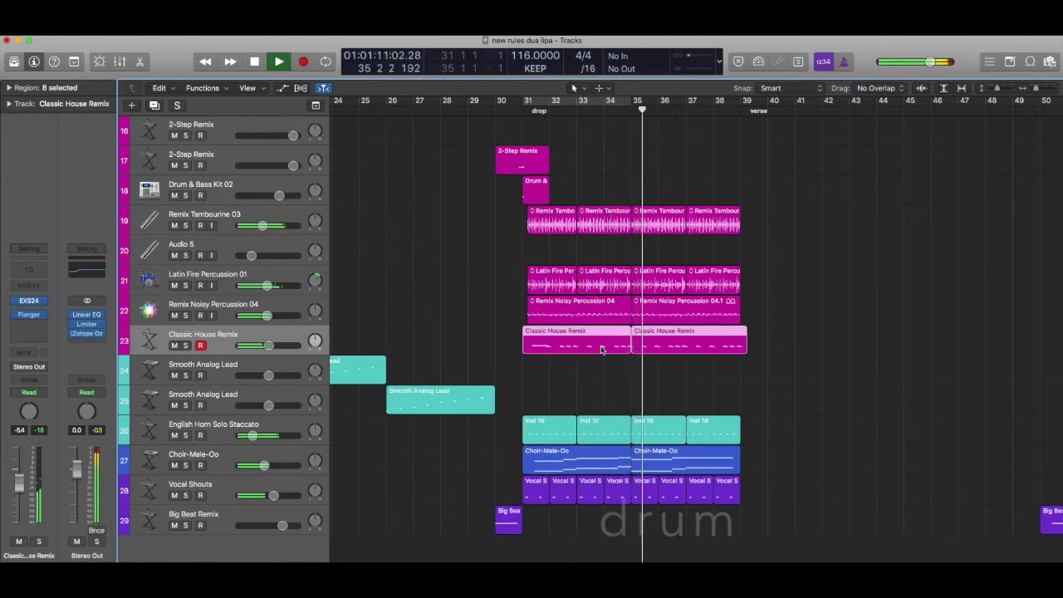
{"action": "double_click", "coordinate": [667, 350]}
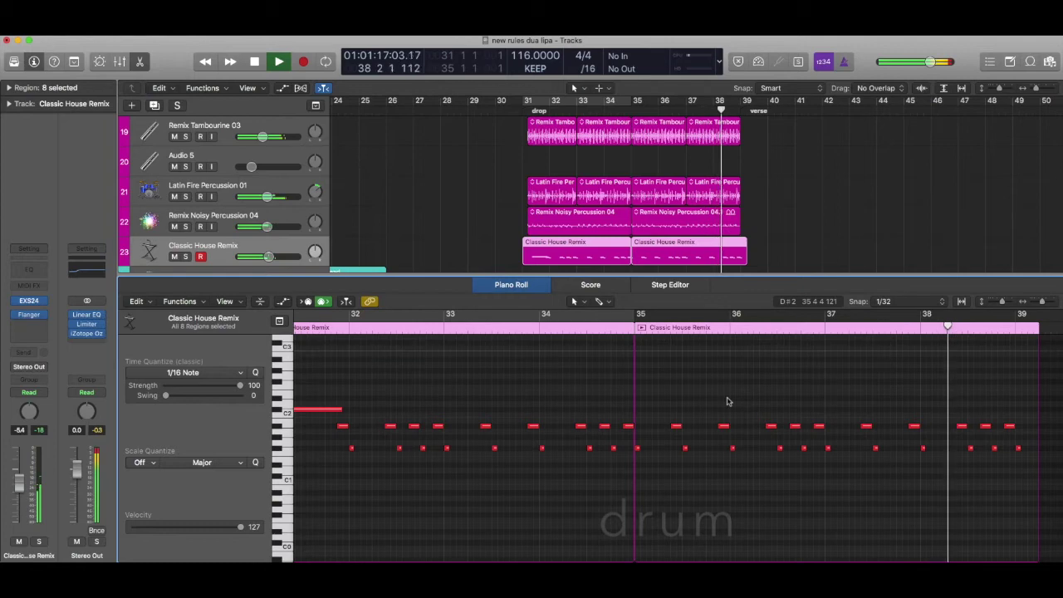
{"action": "key", "text": "space"}
{"action": "left_click", "coordinate": [534, 287]}
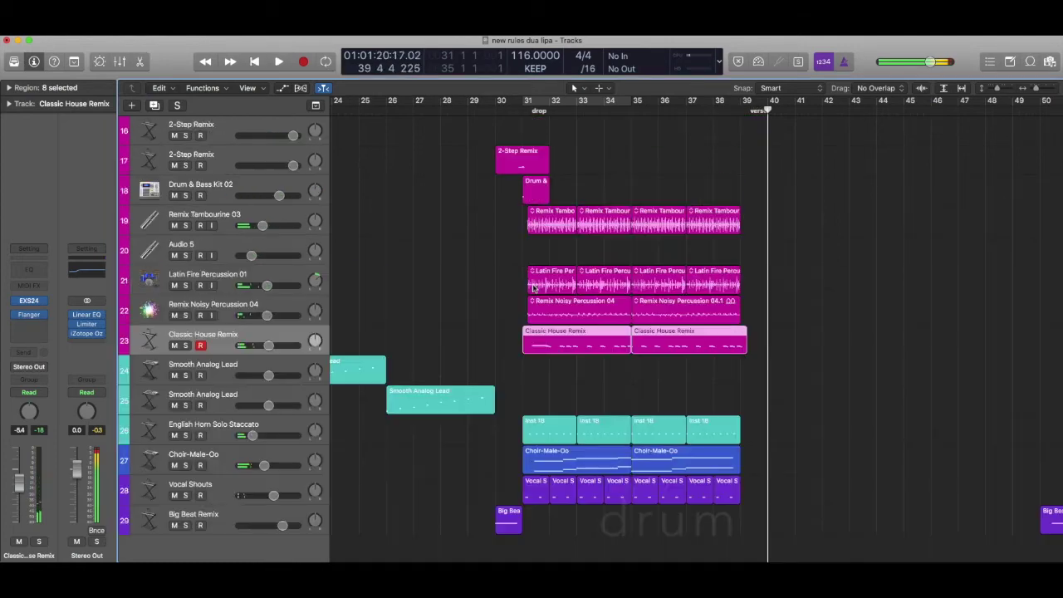
Step: Solo track 24, Smooth Analog Lead, and play its region from the start of the first bridge
{"action": "scroll", "coordinate": [595, 308], "scroll_direction": "down", "scroll_amount": 5}
{"action": "scroll", "coordinate": [591, 306], "scroll_direction": "down", "scroll_amount": 3}
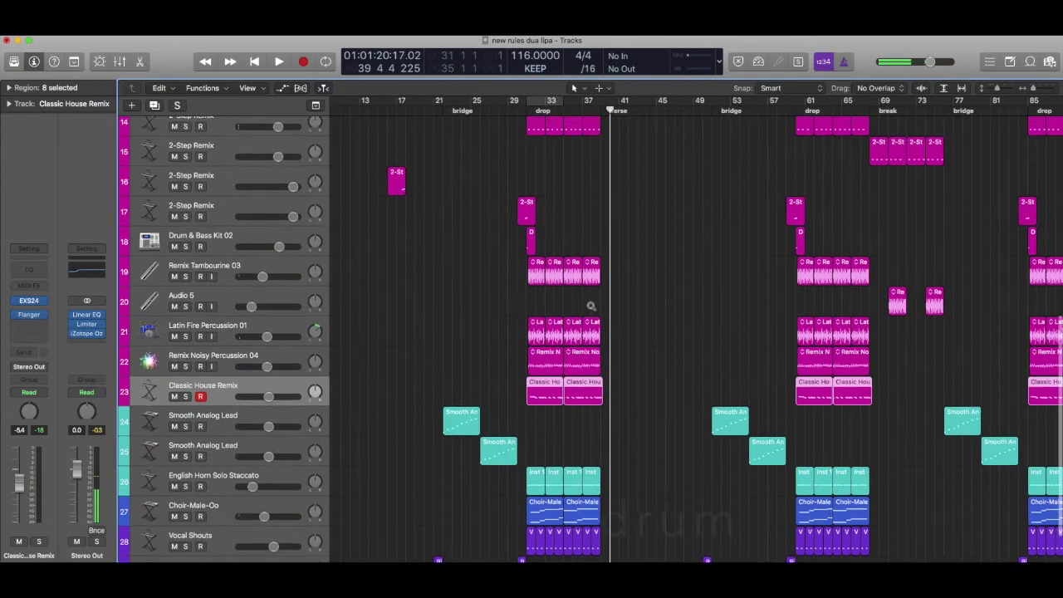
{"action": "scroll", "coordinate": [591, 305], "scroll_direction": "down", "scroll_amount": 4}
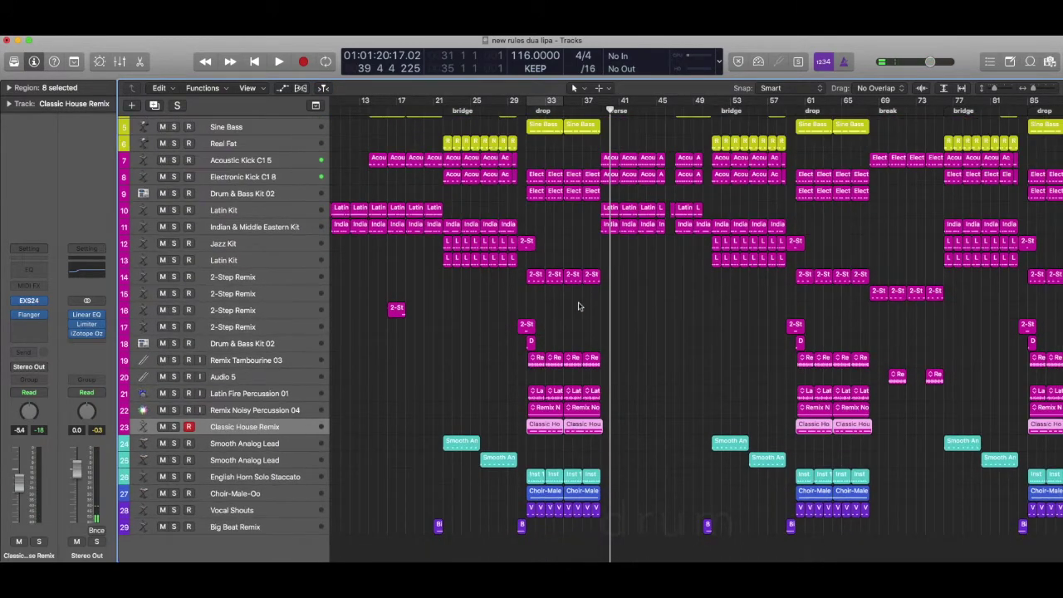
{"action": "scroll", "coordinate": [579, 303], "scroll_direction": "left", "scroll_amount": 3}
{"action": "scroll", "coordinate": [580, 303], "scroll_direction": "left", "scroll_amount": 1}
{"action": "scroll", "coordinate": [188, 149], "scroll_direction": "up", "scroll_amount": 1}
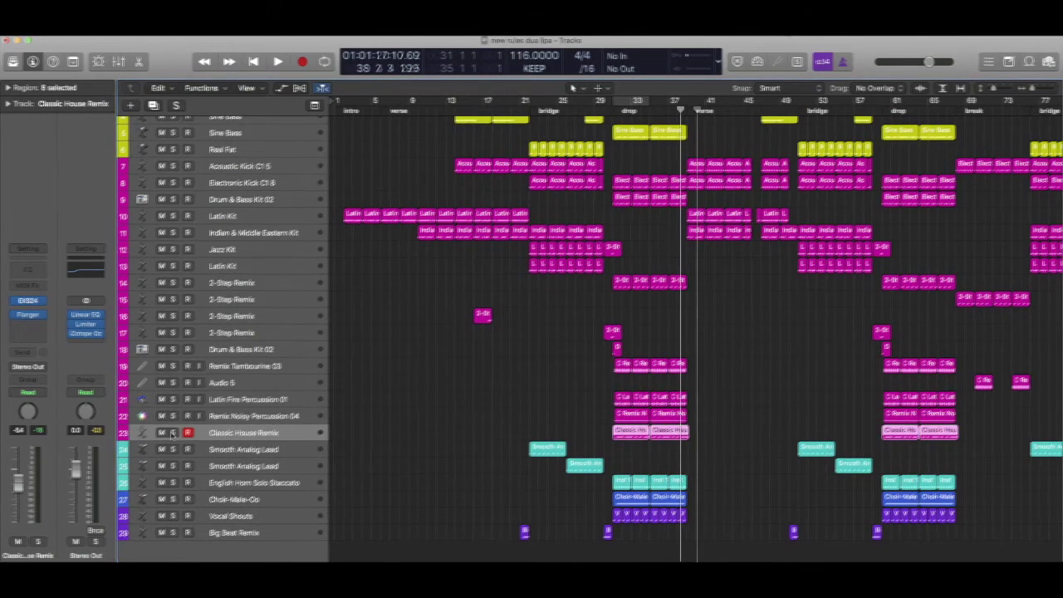
{"action": "left_click", "coordinate": [218, 450]}
{"action": "key", "text": "s"}
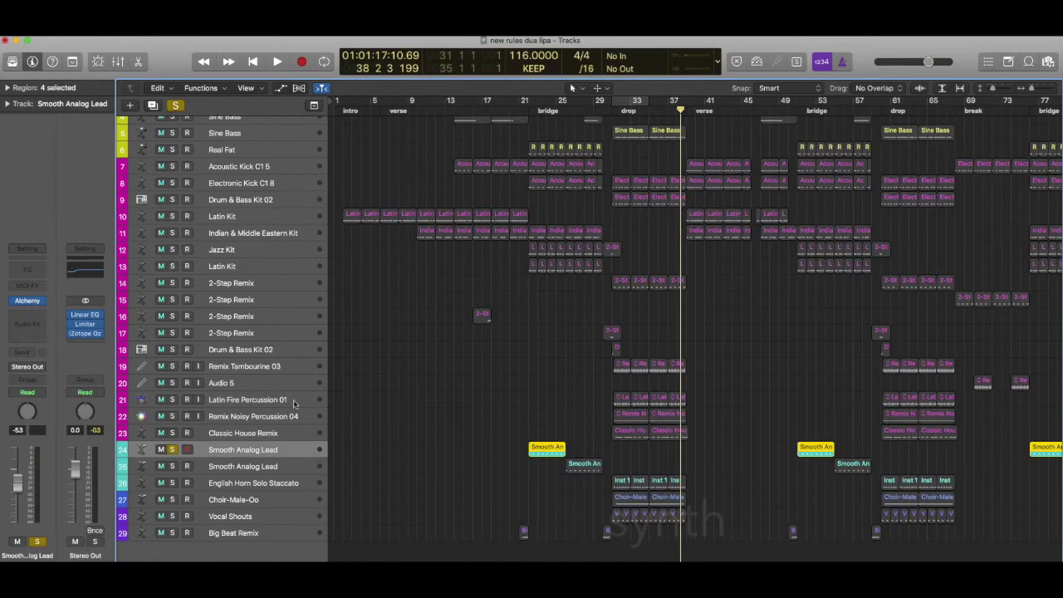
{"action": "left_click", "coordinate": [523, 108]}
{"action": "key", "text": "space"}
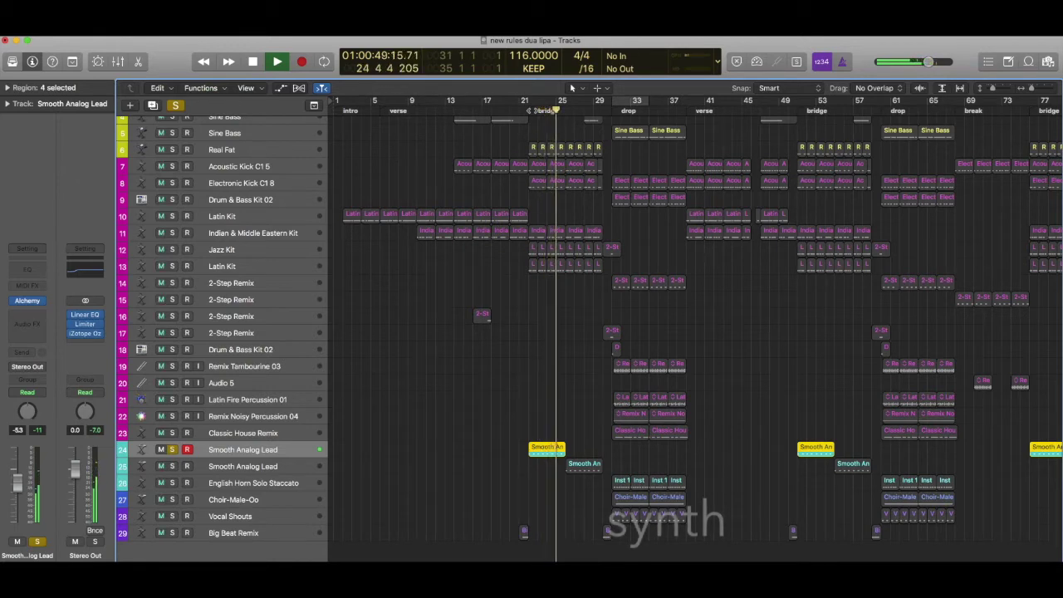
{"action": "key", "text": "space"}
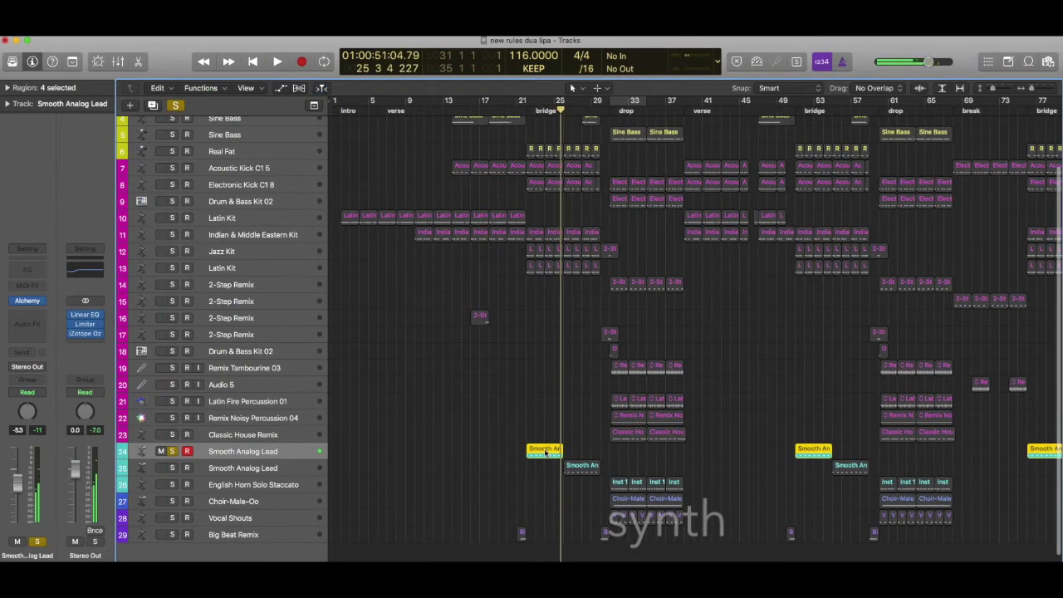
Step: Examine track 24's first Smooth Analog Lead region in the Piano Roll, auditioning its rising notes one by one, and close the editor
{"action": "double_click", "coordinate": [544, 451]}
{"action": "key", "text": "z"}
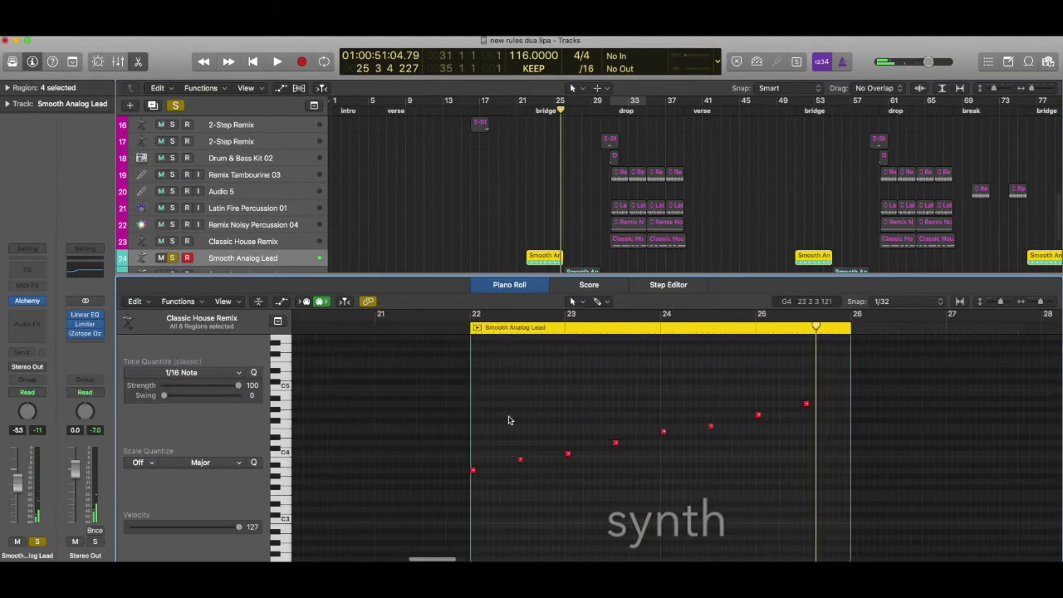
{"action": "left_click_drag", "start_coordinate": [514, 491], "coordinate": [496, 454]}
{"action": "left_click_drag", "start_coordinate": [570, 484], "coordinate": [536, 432]}
{"action": "left_click_drag", "start_coordinate": [621, 479], "coordinate": [584, 425]}
{"action": "left_click_drag", "start_coordinate": [663, 478], "coordinate": [637, 406]}
{"action": "left_click_drag", "start_coordinate": [679, 453], "coordinate": [712, 407]}
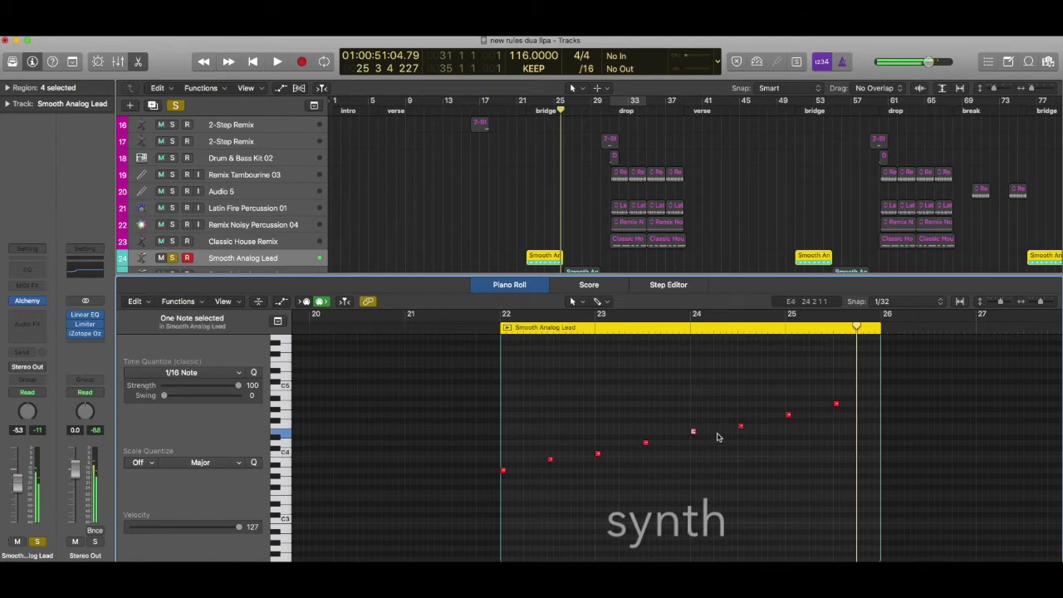
{"action": "left_click_drag", "start_coordinate": [754, 442], "coordinate": [737, 410]}
{"action": "left_click_drag", "start_coordinate": [816, 441], "coordinate": [767, 379]}
{"action": "left_click_drag", "start_coordinate": [855, 432], "coordinate": [820, 381]}
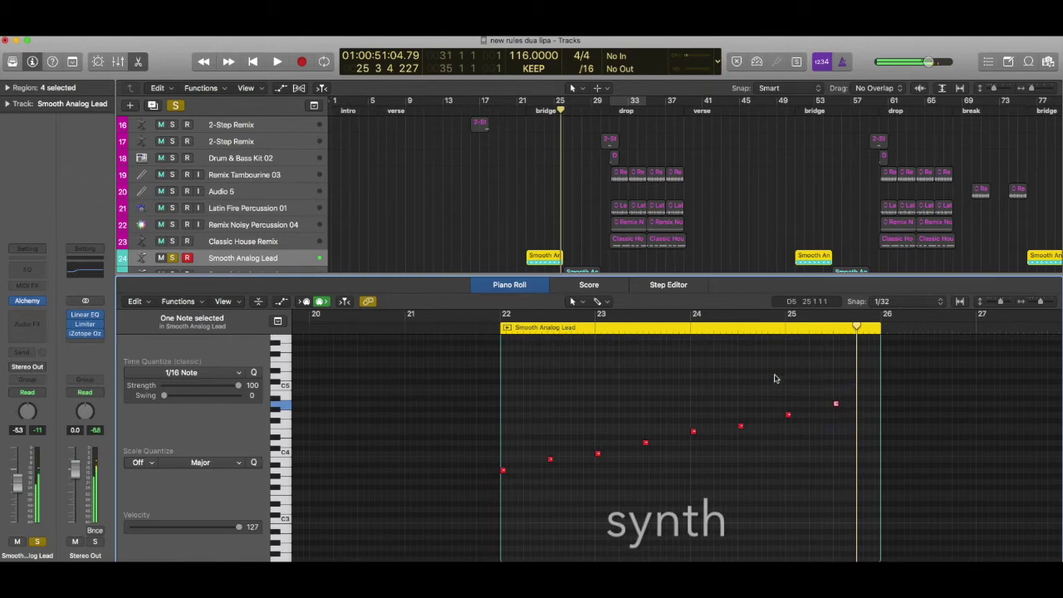
{"action": "left_click", "coordinate": [523, 285]}
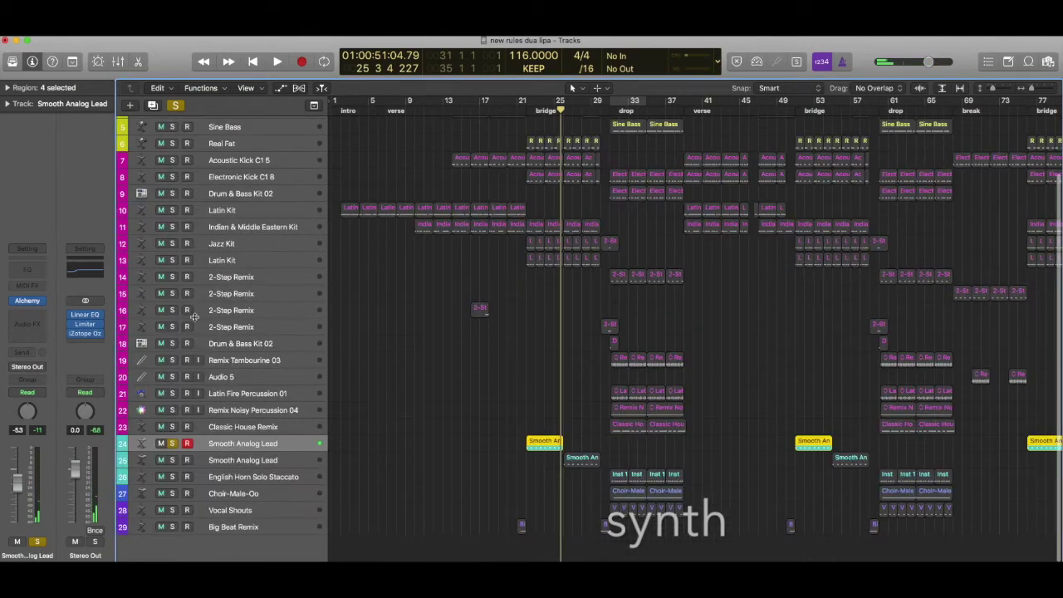
Step: Review the Smooth Analog Lead preset, its browser categories and performance controls in track 24's Alchemy instrument, and close it
{"action": "left_click", "coordinate": [31, 302]}
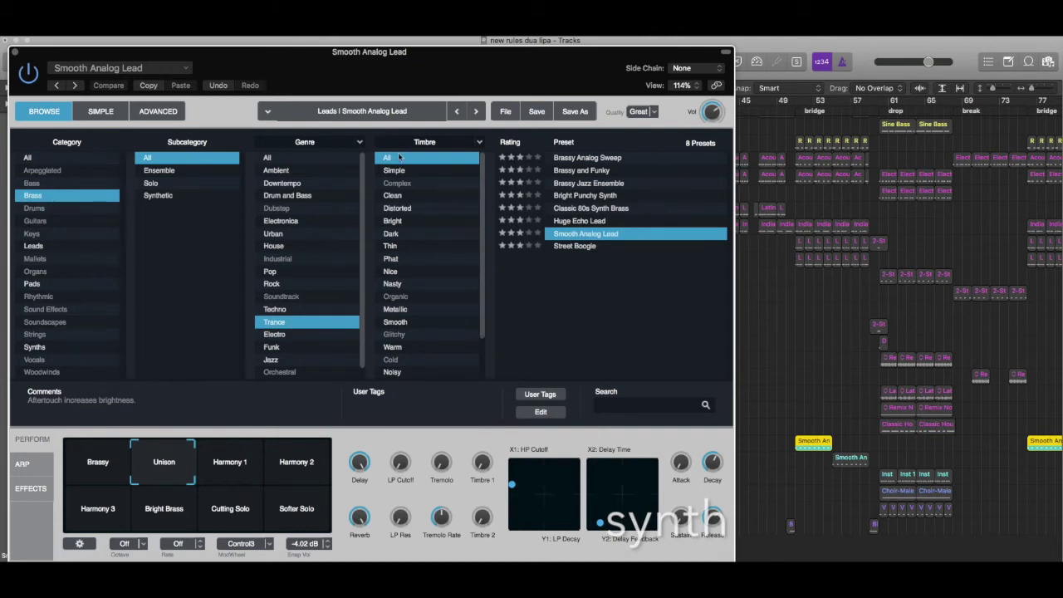
{"action": "left_click", "coordinate": [628, 405]}
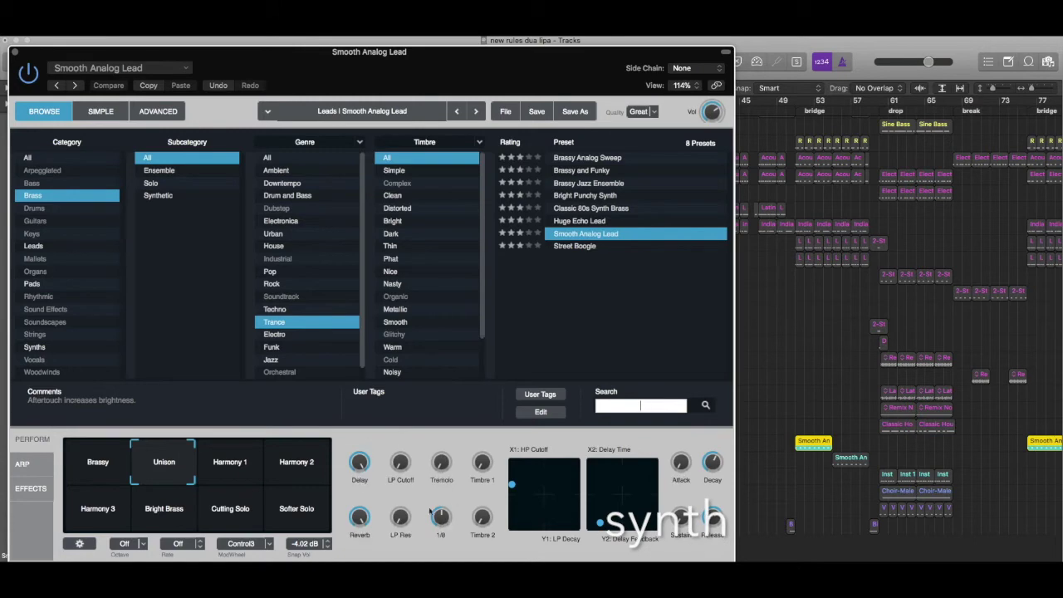
{"action": "left_click", "coordinate": [14, 53]}
Step: Move the solo from track 24 to track 25 and review track 25's Alchemy preset and performance controls
{"action": "left_click", "coordinate": [172, 443]}
{"action": "left_click", "coordinate": [172, 460]}
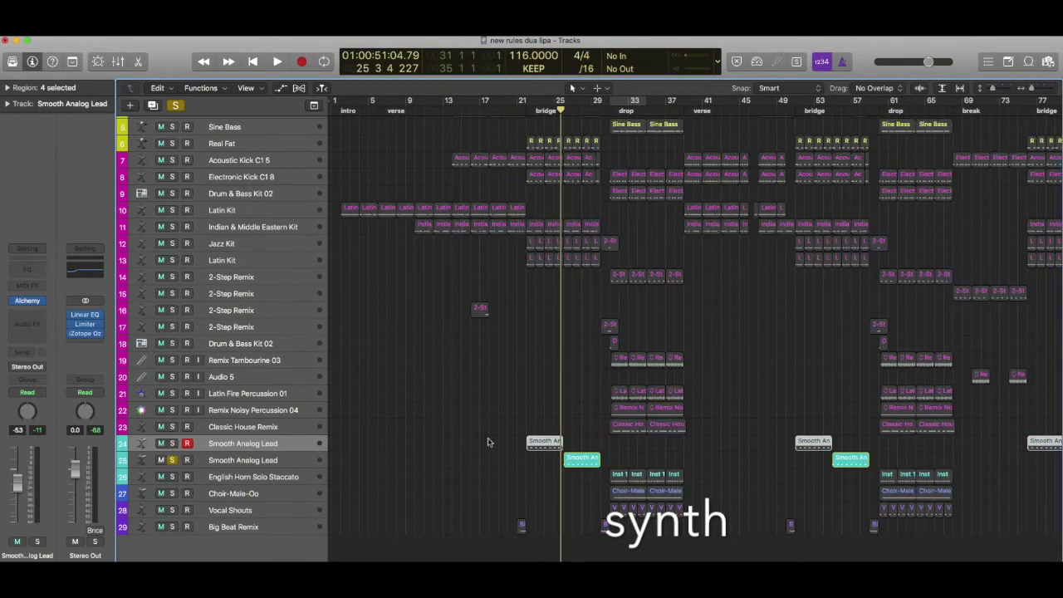
{"action": "left_click", "coordinate": [303, 463]}
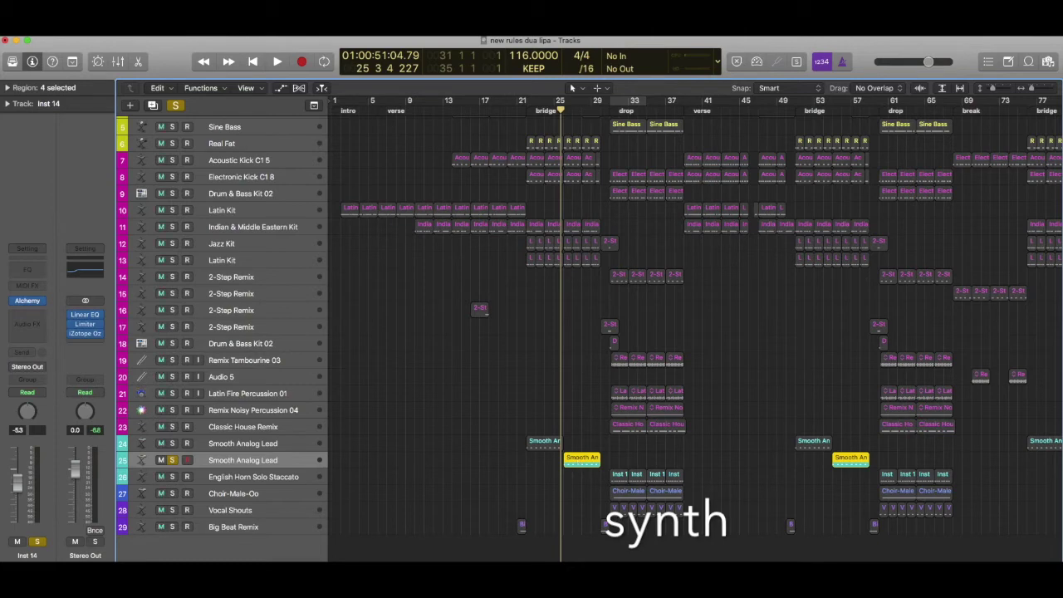
{"action": "mouse_move", "coordinate": [31, 303]}
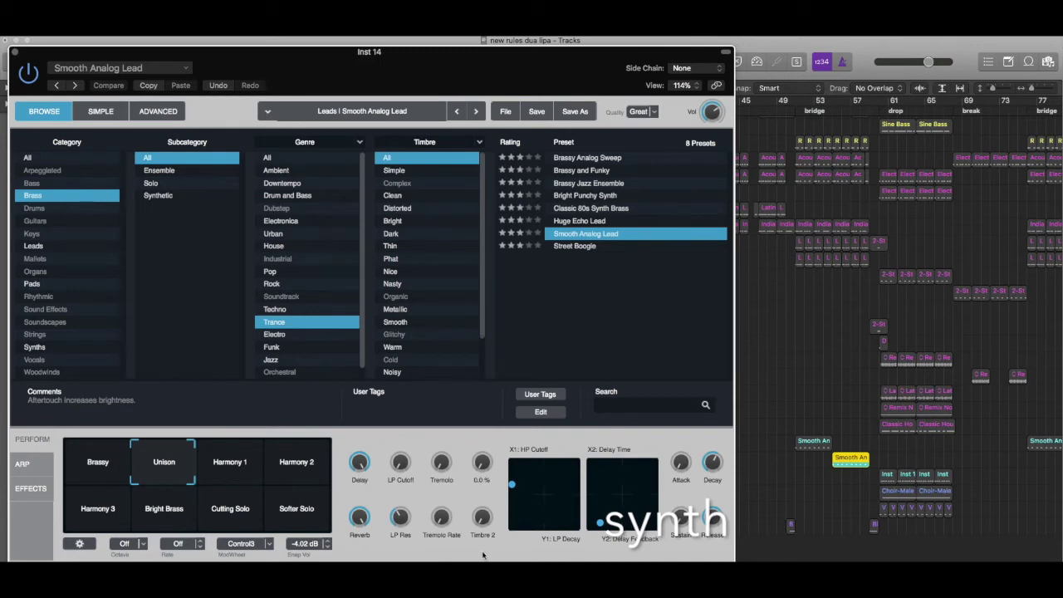
{"action": "left_click", "coordinate": [14, 52]}
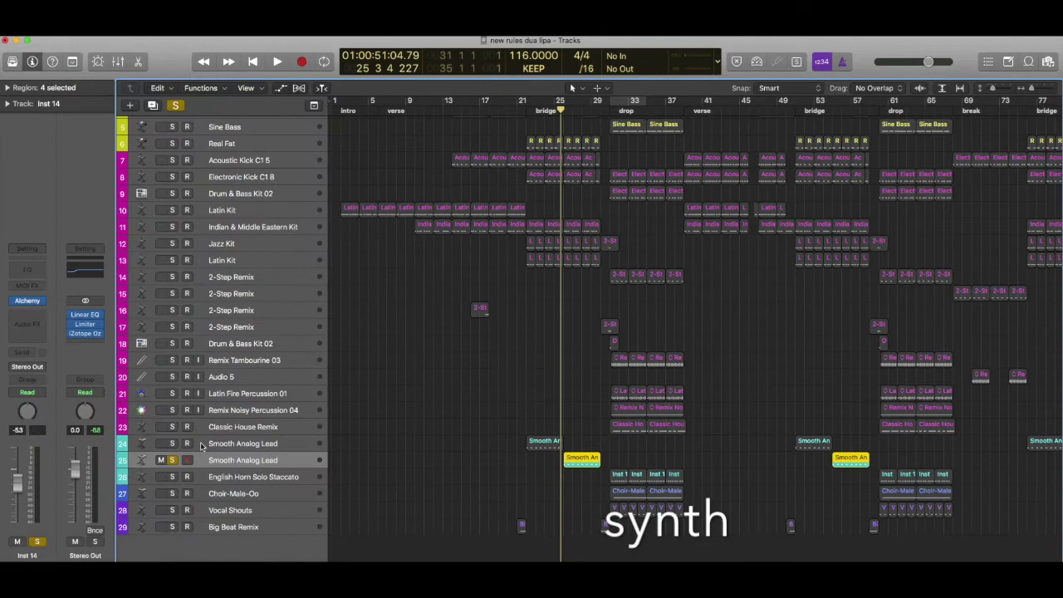
Step: Solo tracks 24 and 25 together, play both Smooth Analog Lead parts from bar 22, and turn all solos off
{"action": "left_click", "coordinate": [172, 443]}
{"action": "left_click", "coordinate": [525, 109]}
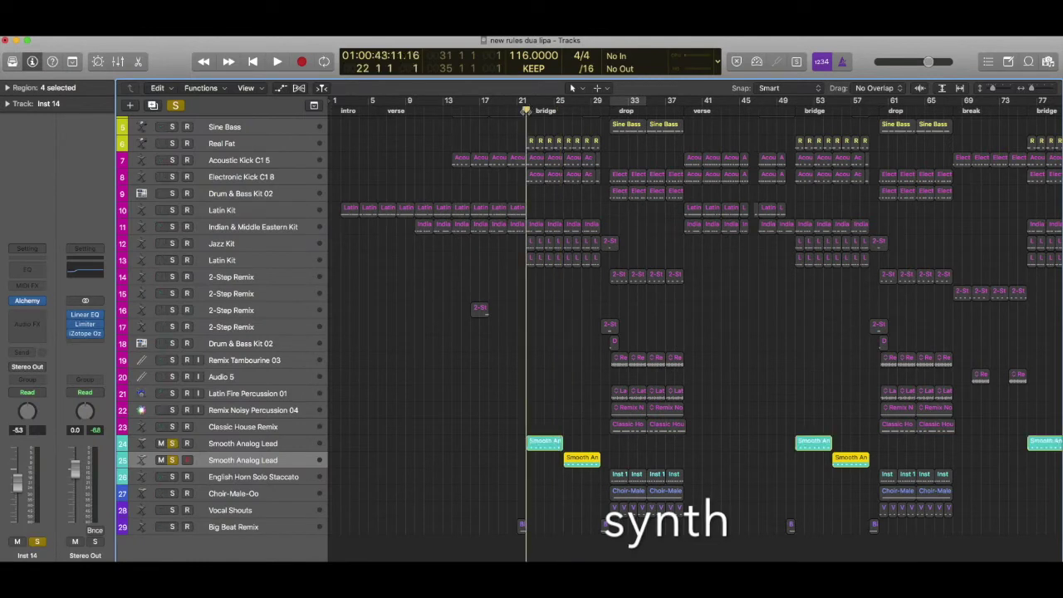
{"action": "key", "text": "space"}
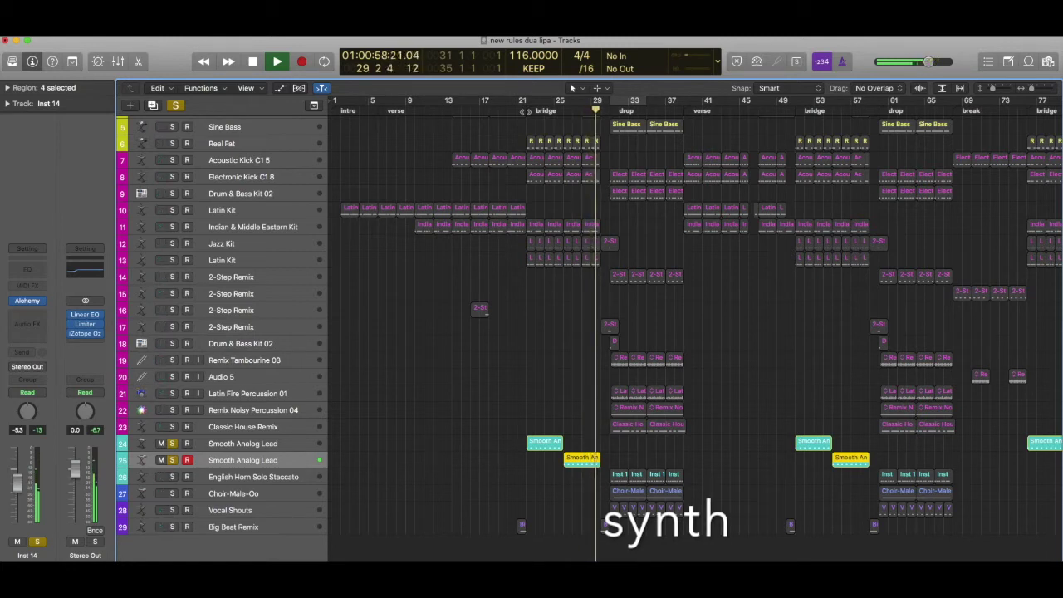
{"action": "key", "text": "space"}
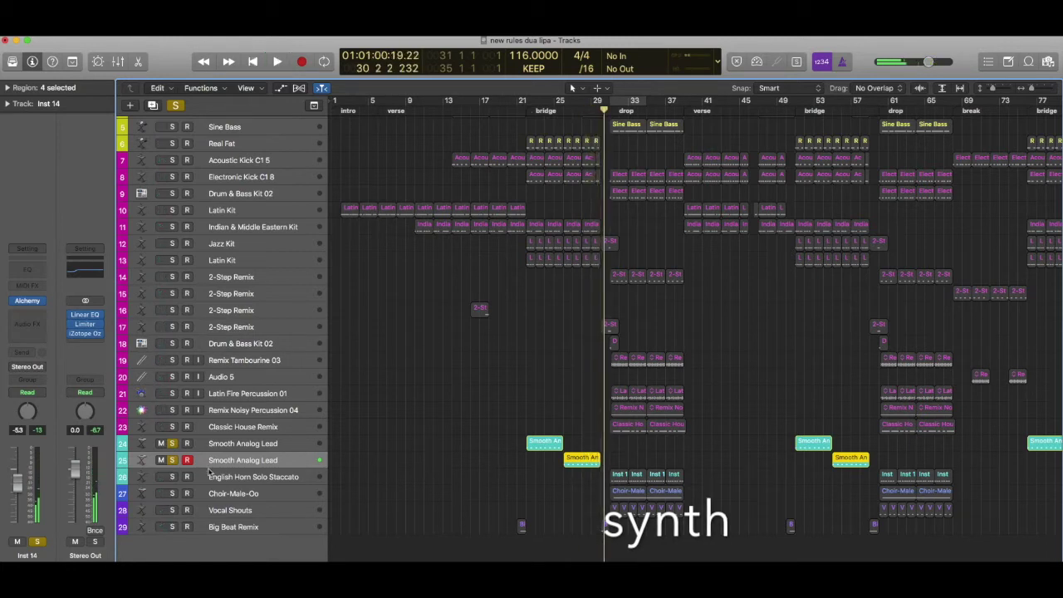
{"action": "left_click", "coordinate": [162, 443]}
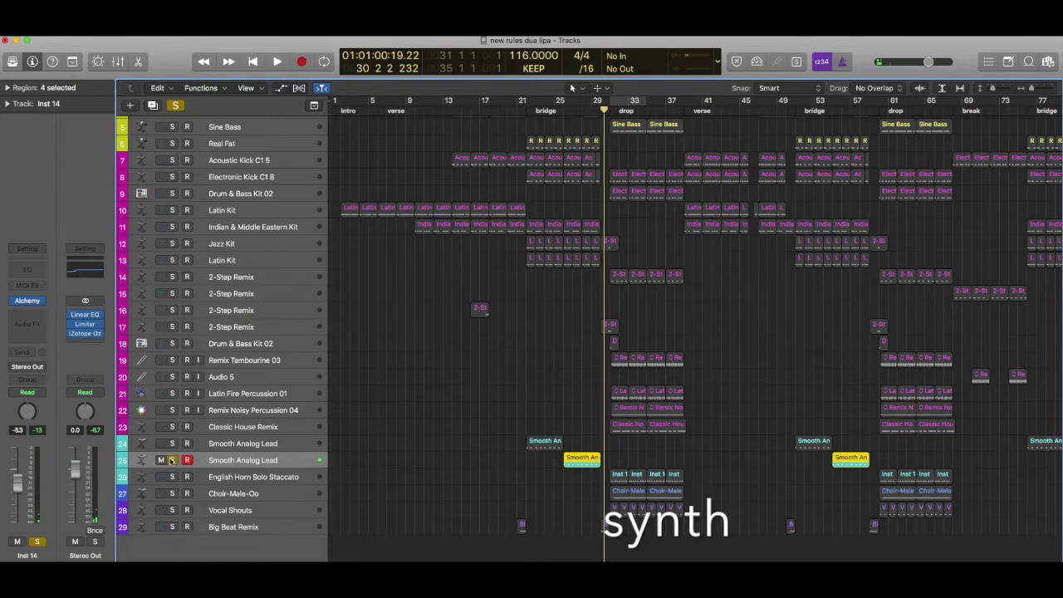
{"action": "left_click", "coordinate": [173, 444]}
{"action": "left_click", "coordinate": [177, 105]}
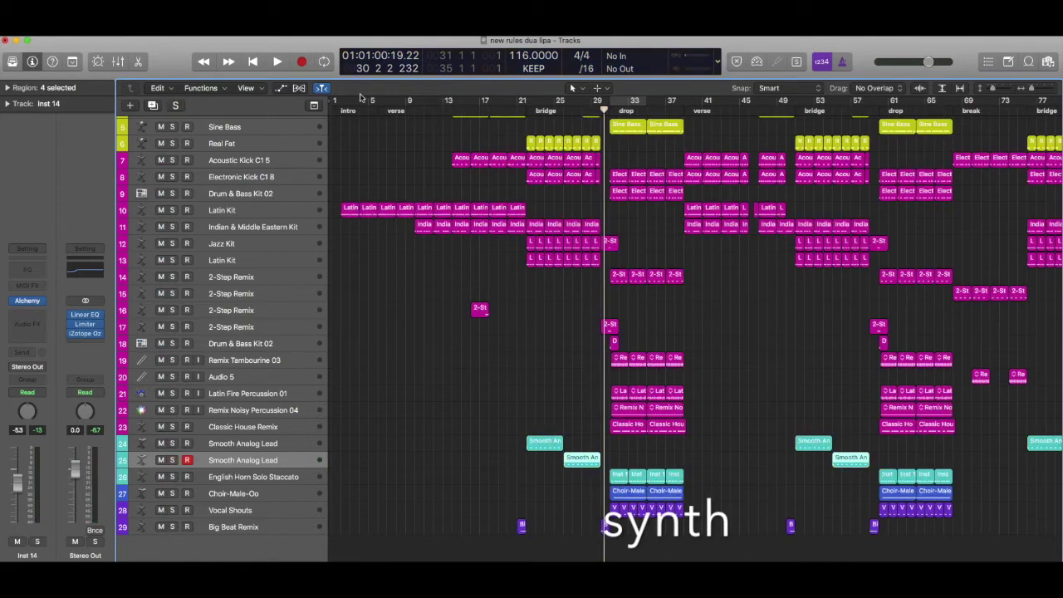
Step: Play back the first bridge with no track soloed to hear the Smooth Analog Lead parts within the full arrangement
{"action": "key", "text": "space"}
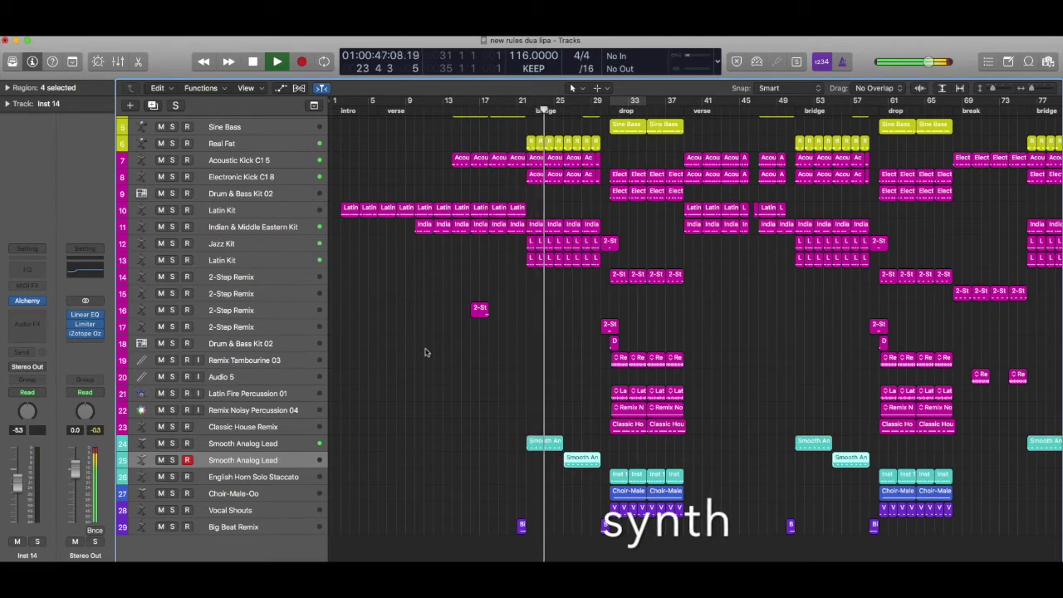
{"action": "scroll", "coordinate": [428, 353], "scroll_direction": "up", "scroll_amount": 4}
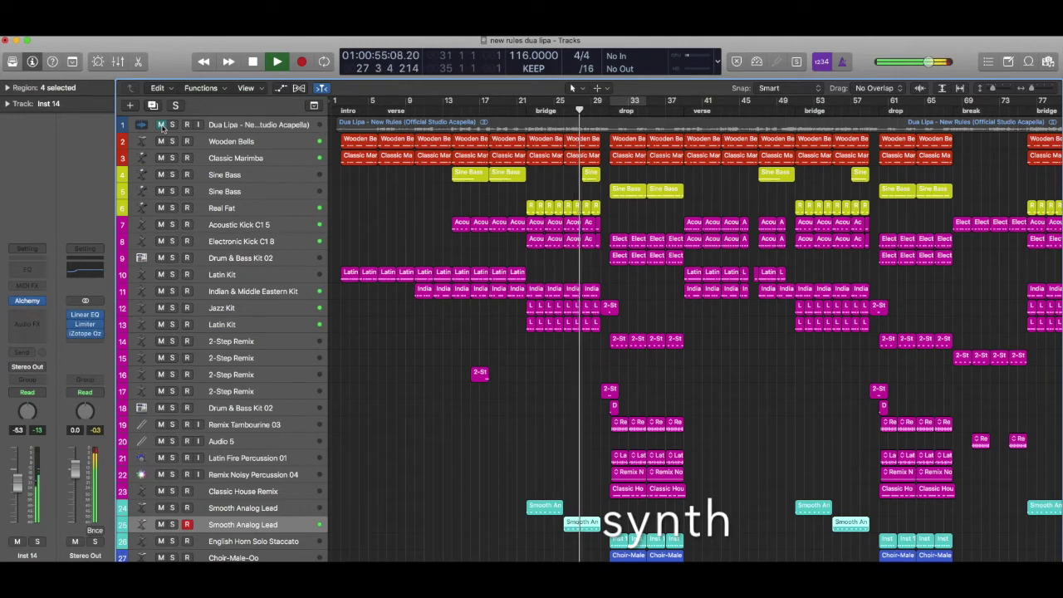
{"action": "key", "text": "space"}
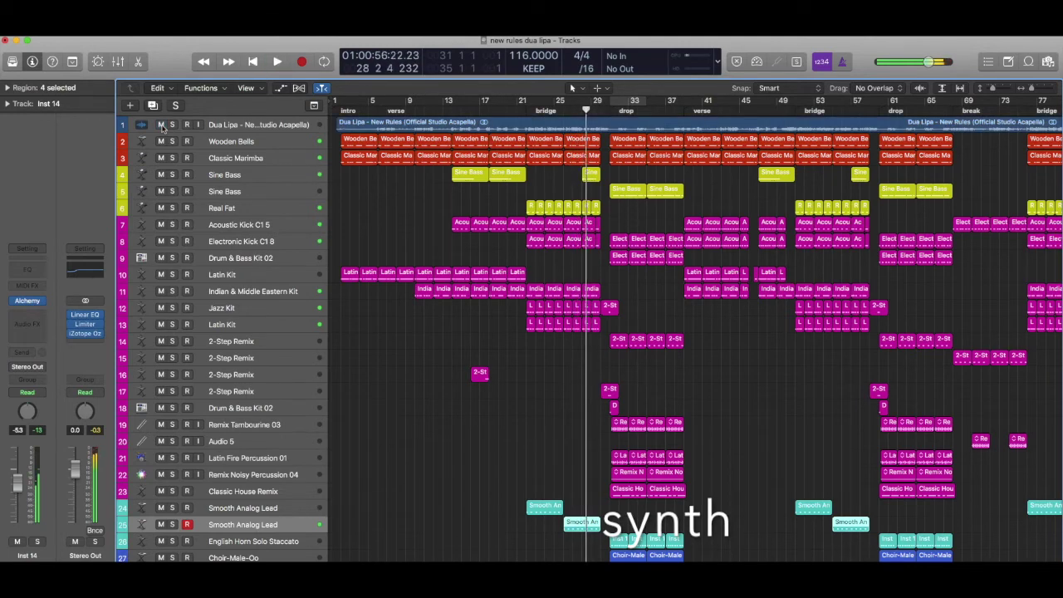
Step: Solo track 26, English Horn Solo Staccato, and play it from bar 31 at the start of the first drop
{"action": "left_click", "coordinate": [172, 540]}
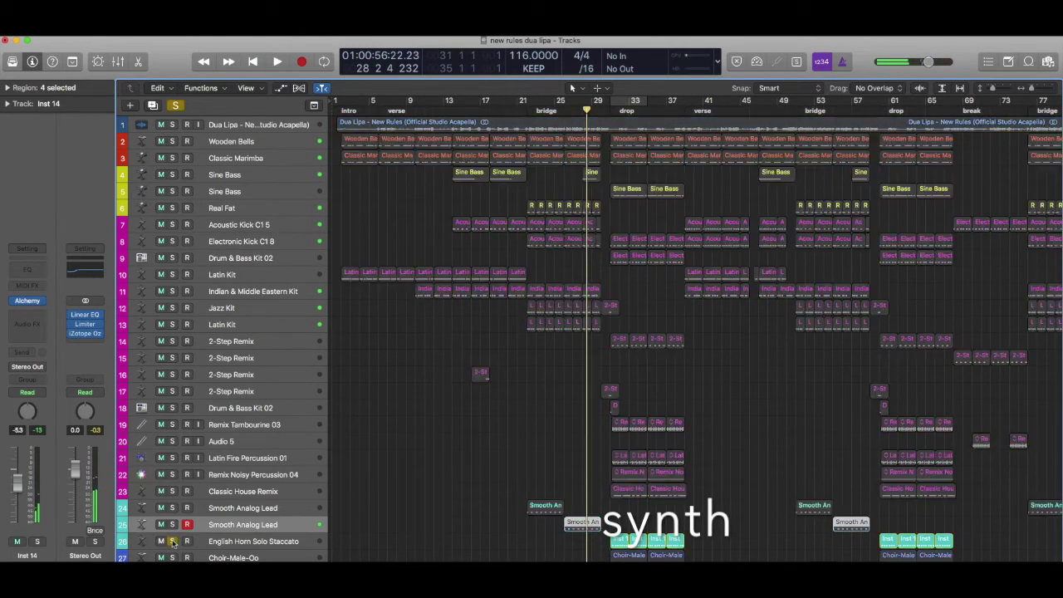
{"action": "left_click", "coordinate": [611, 106]}
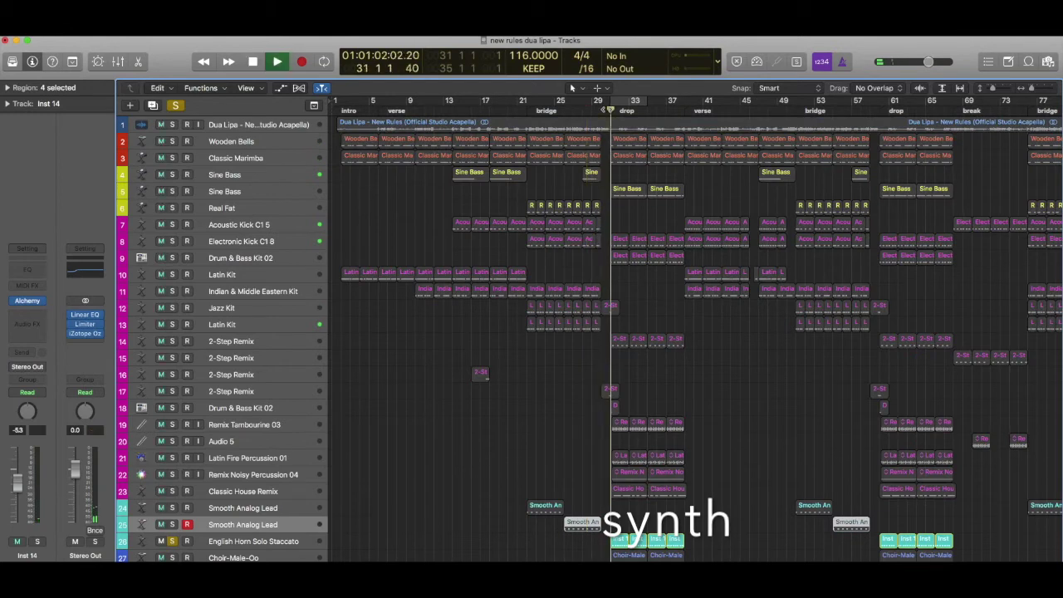
{"action": "scroll", "coordinate": [545, 389], "scroll_direction": "down", "scroll_amount": 1}
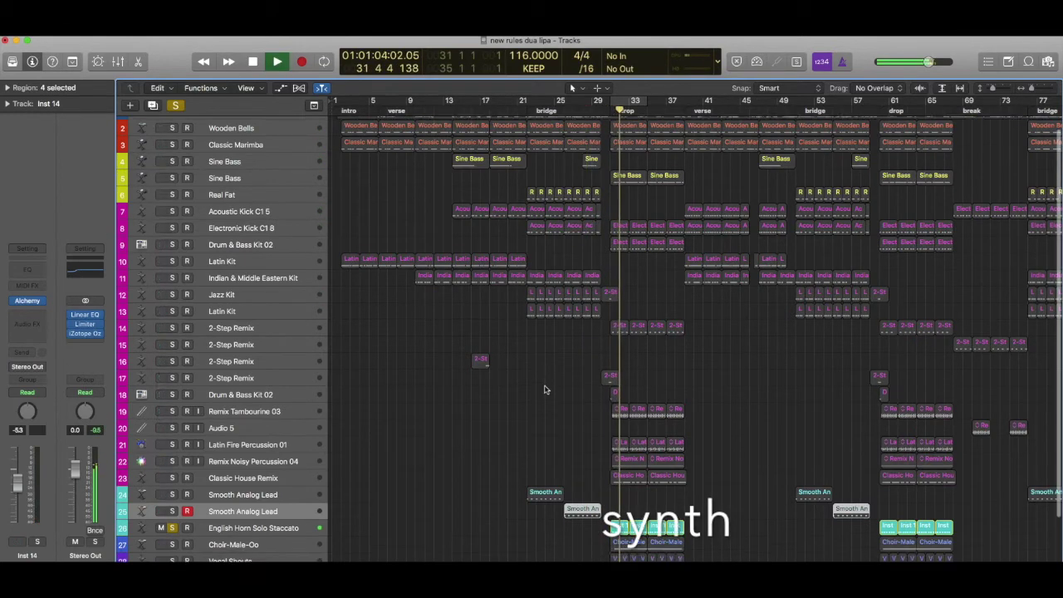
Step: Open track 26's four first-drop regions in the Piano Roll and examine their repeated notes back to bar 31
{"action": "scroll", "coordinate": [544, 390], "scroll_direction": "down", "scroll_amount": 3}
{"action": "double_click", "coordinate": [620, 479]}
{"action": "scroll", "coordinate": [576, 437], "scroll_direction": "left", "scroll_amount": 2}
{"action": "scroll", "coordinate": [576, 424], "scroll_direction": "right", "scroll_amount": 4}
{"action": "left_click_drag", "start_coordinate": [731, 252], "coordinate": [608, 257]}
{"action": "scroll", "coordinate": [579, 410], "scroll_direction": "left", "scroll_amount": 3}
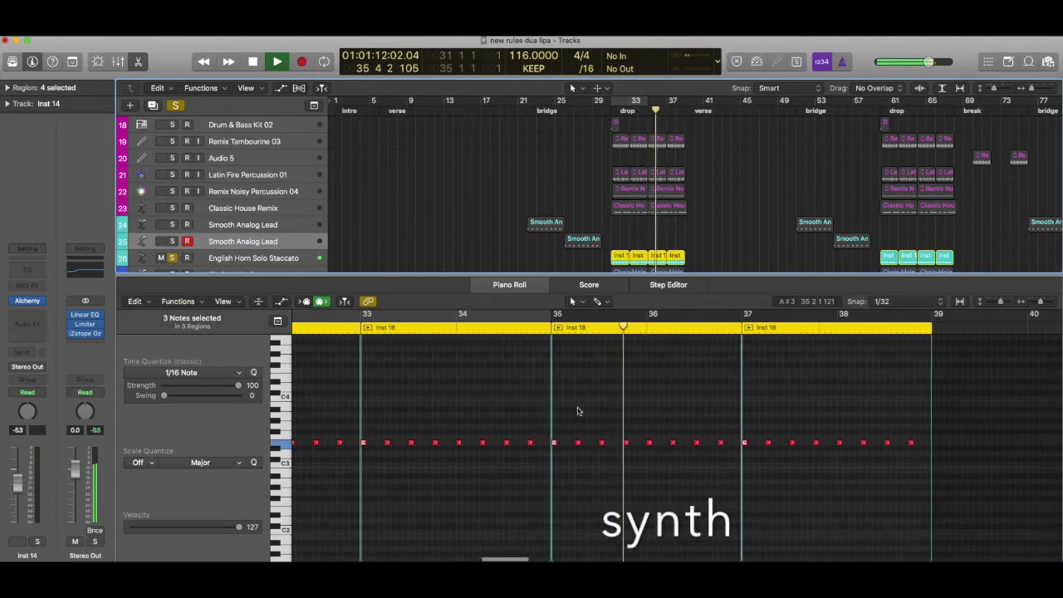
{"action": "scroll", "coordinate": [578, 410], "scroll_direction": "left", "scroll_amount": 3}
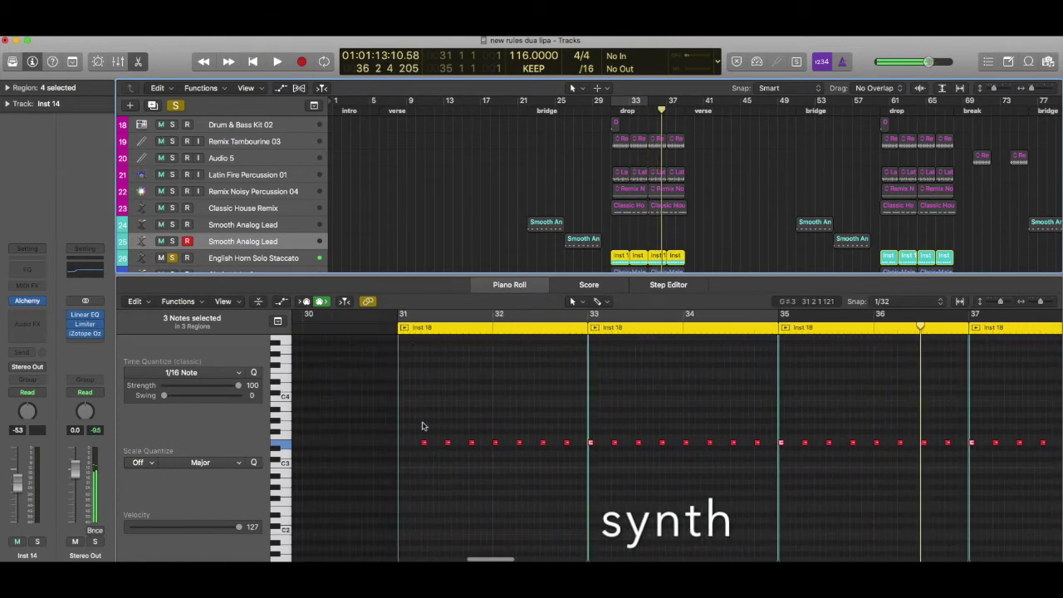
Step: Audition track 26's regions starting at bars 31 and 33, and pick out individual notes around bar 32
{"action": "left_click", "coordinate": [404, 329]}
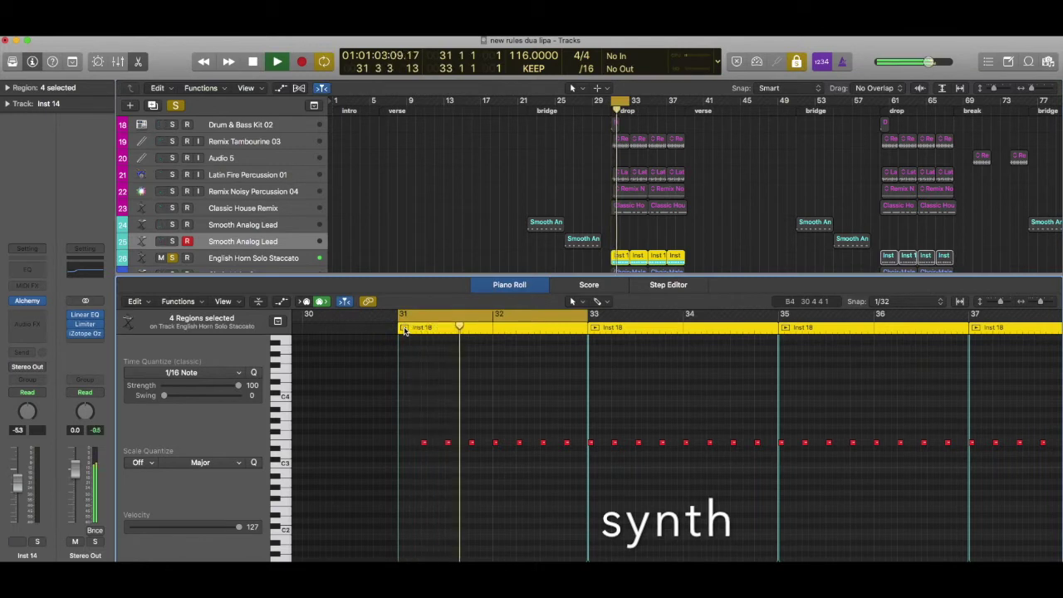
{"action": "left_click", "coordinate": [595, 328]}
{"action": "left_click", "coordinate": [596, 329]}
{"action": "key", "text": "space"}
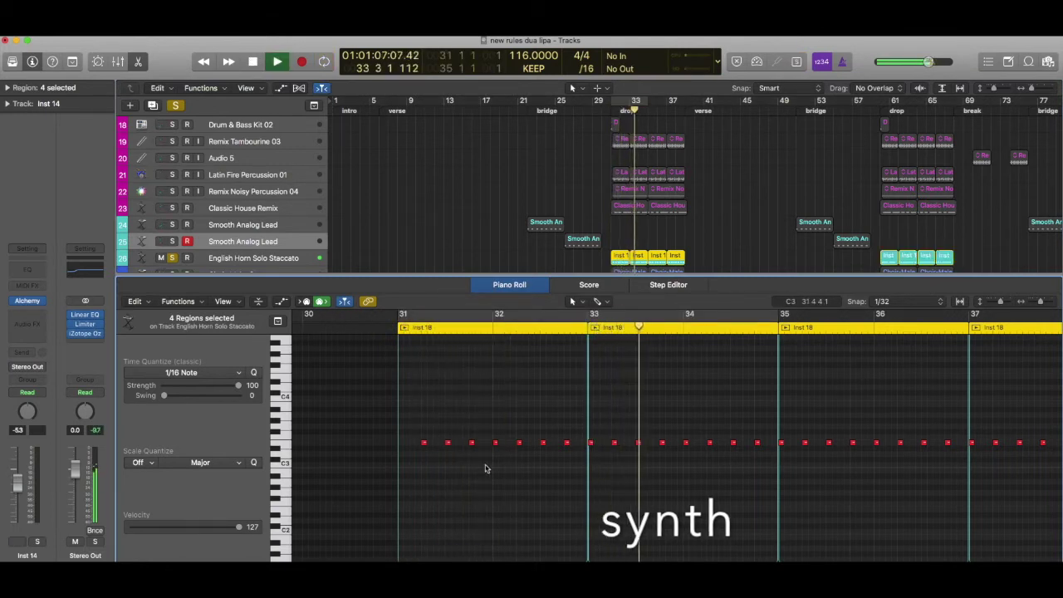
{"action": "key", "text": "space"}
{"action": "left_click_drag", "start_coordinate": [488, 466], "coordinate": [465, 428]}
{"action": "left_click_drag", "start_coordinate": [513, 456], "coordinate": [487, 434]}
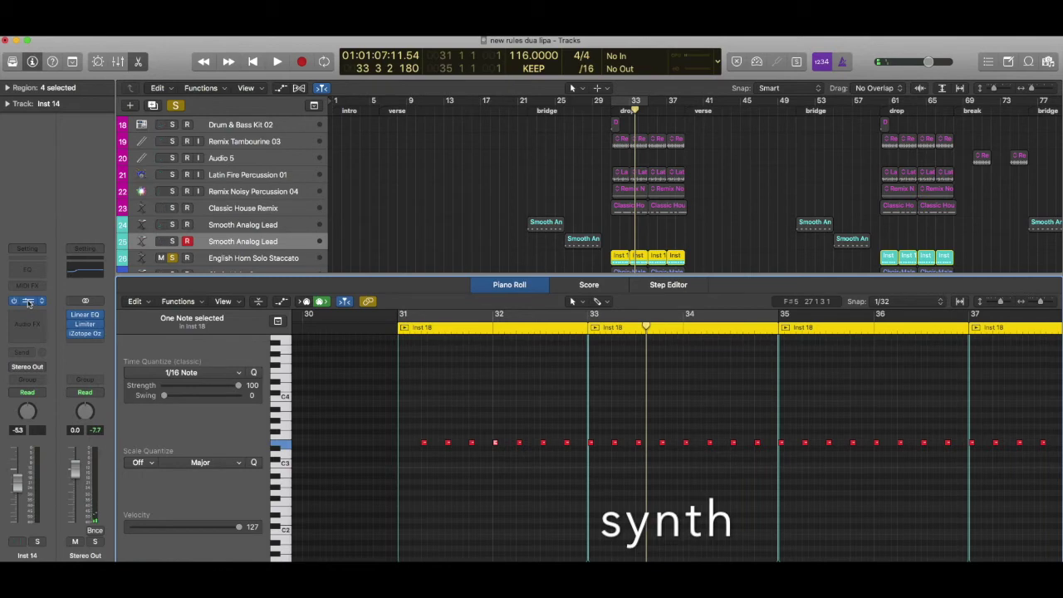
Step: Select track 26, locate English Horn Solo Staccato under Factory, Orchestral, Woodwinds in its EXS24 sampler, reselect it and close the plug-in
{"action": "left_click", "coordinate": [27, 301]}
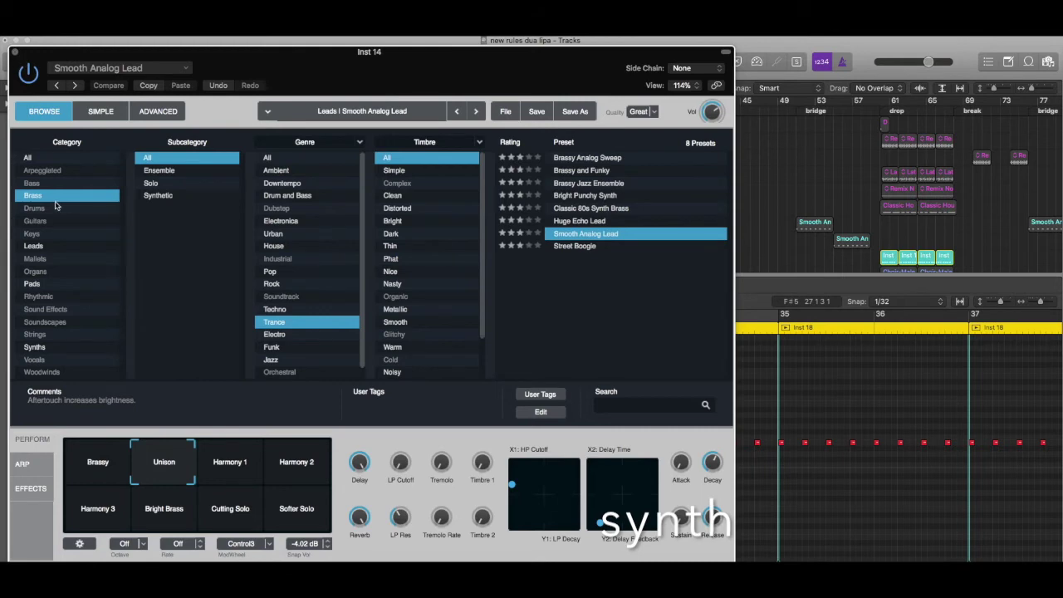
{"action": "left_click", "coordinate": [15, 53]}
{"action": "left_click", "coordinate": [307, 253]}
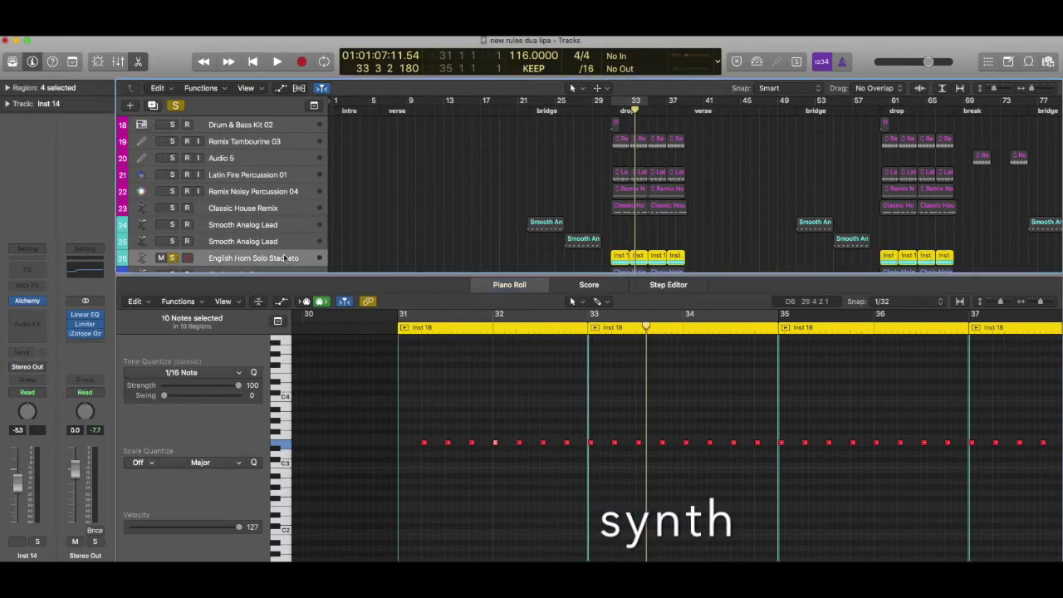
{"action": "left_click", "coordinate": [28, 301]}
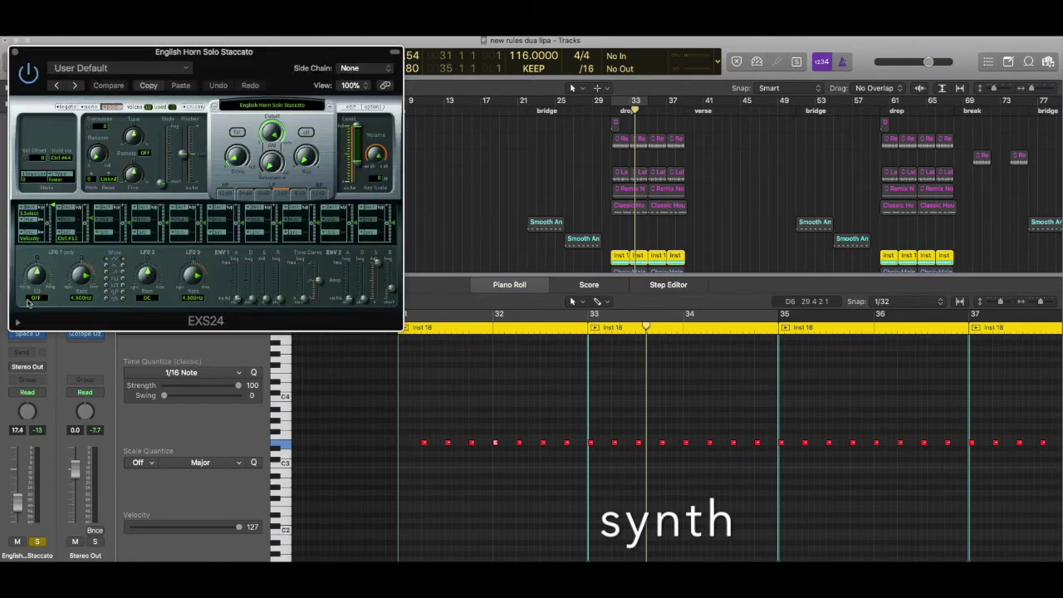
{"action": "left_click", "coordinate": [264, 107]}
{"action": "mouse_move", "coordinate": [283, 308]}
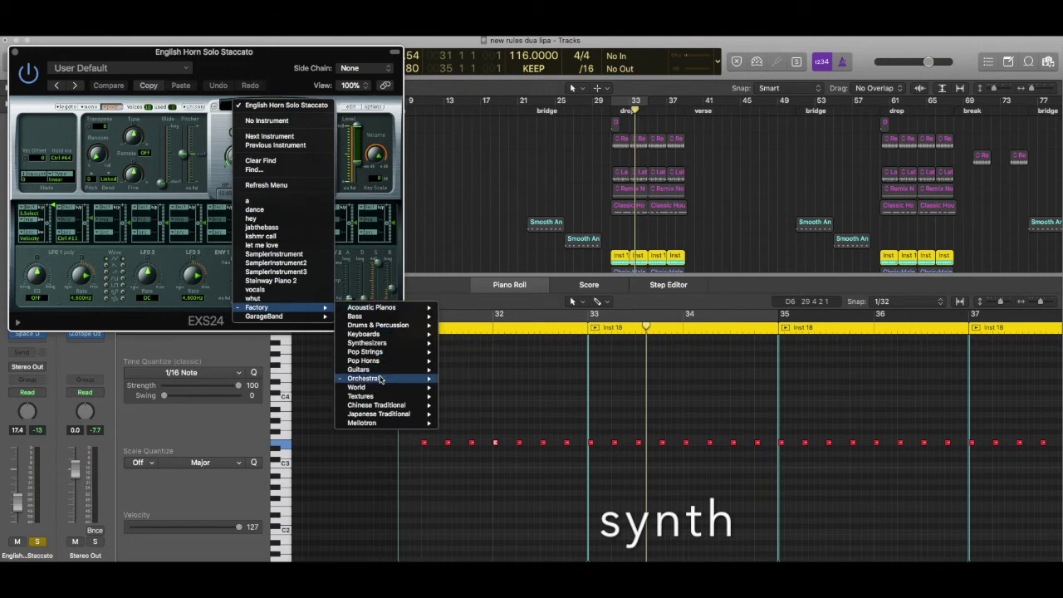
{"action": "mouse_move", "coordinate": [380, 379]}
{"action": "mouse_move", "coordinate": [458, 381]}
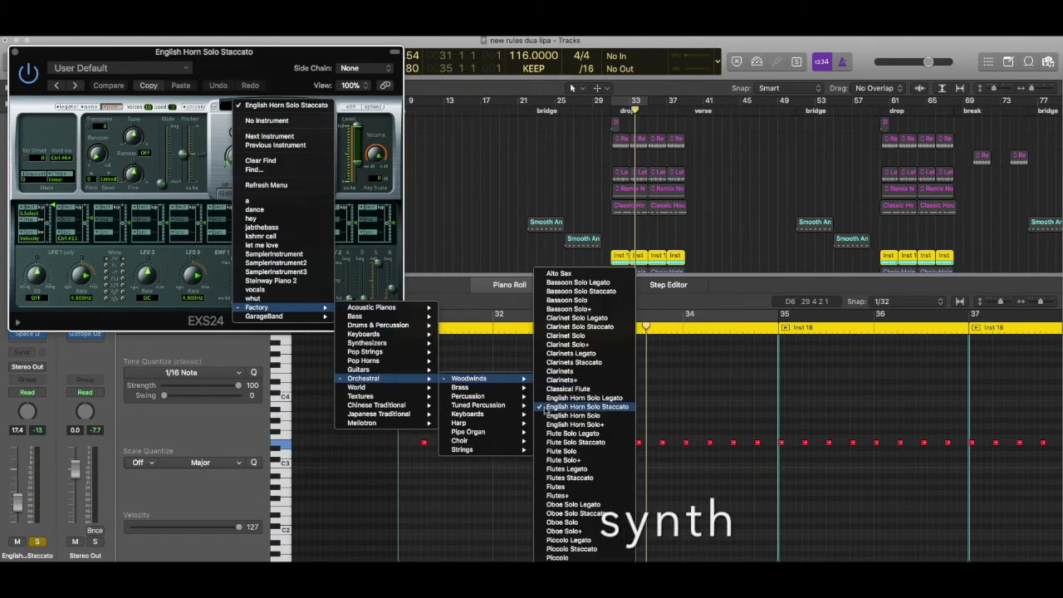
{"action": "left_click", "coordinate": [614, 407]}
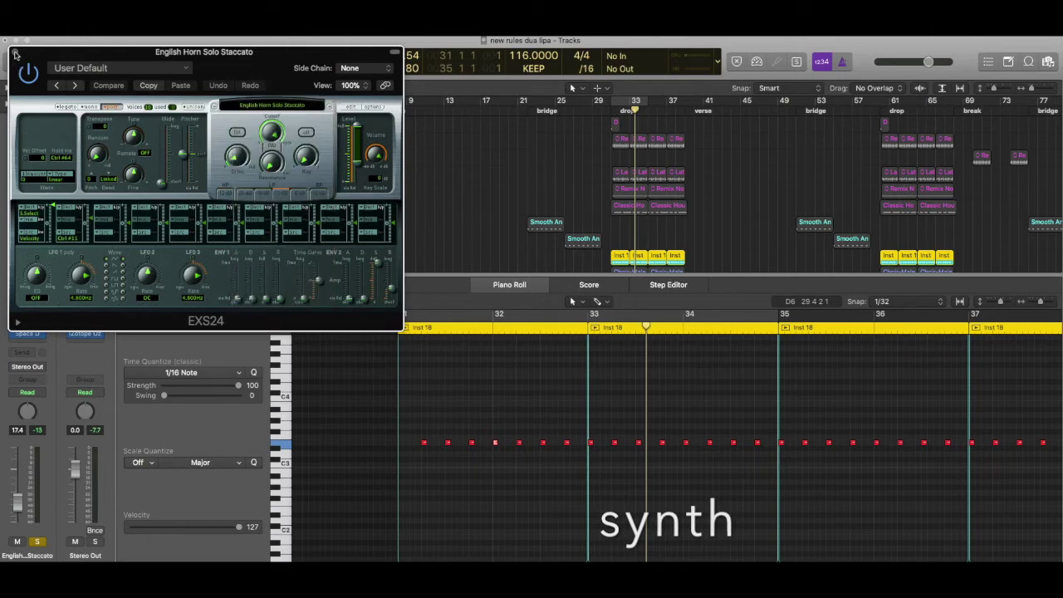
{"action": "left_click", "coordinate": [15, 53]}
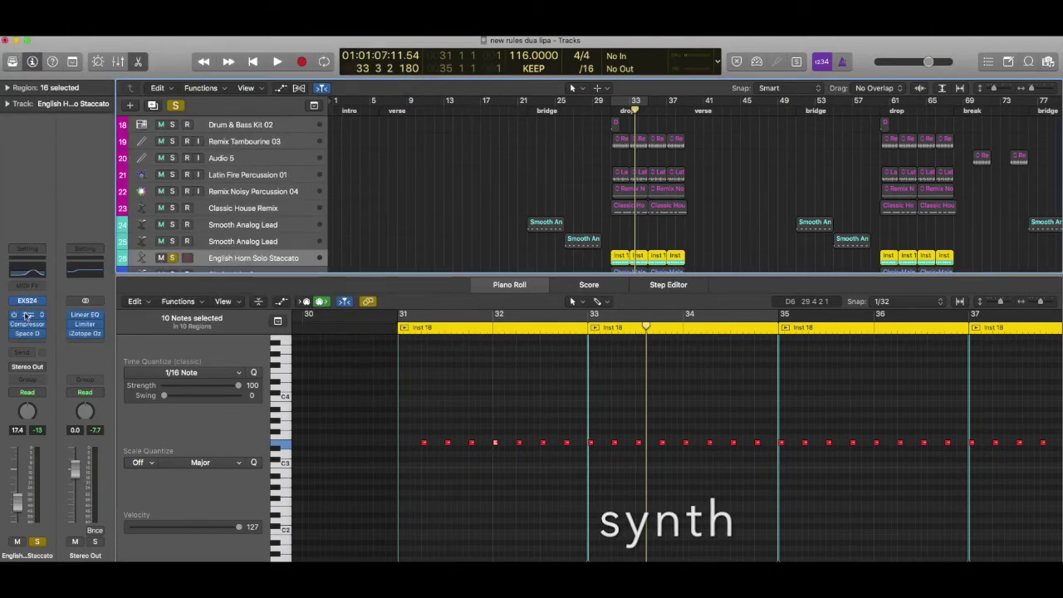
Step: Review track 26's Channel EQ curve with the part playing, close the plug-in and stop playback
{"action": "left_click", "coordinate": [28, 316]}
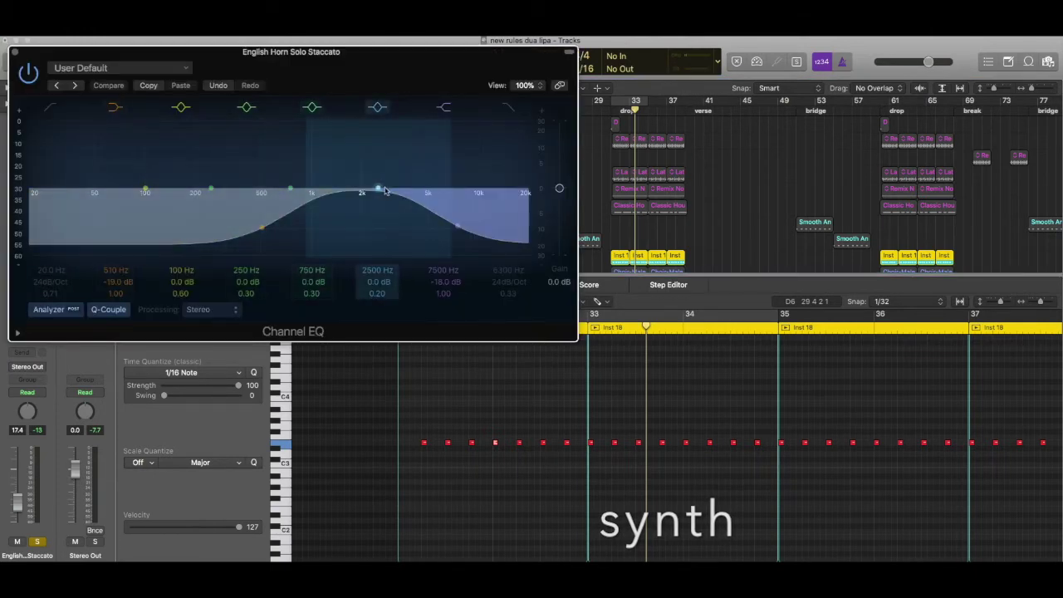
{"action": "key", "text": "space"}
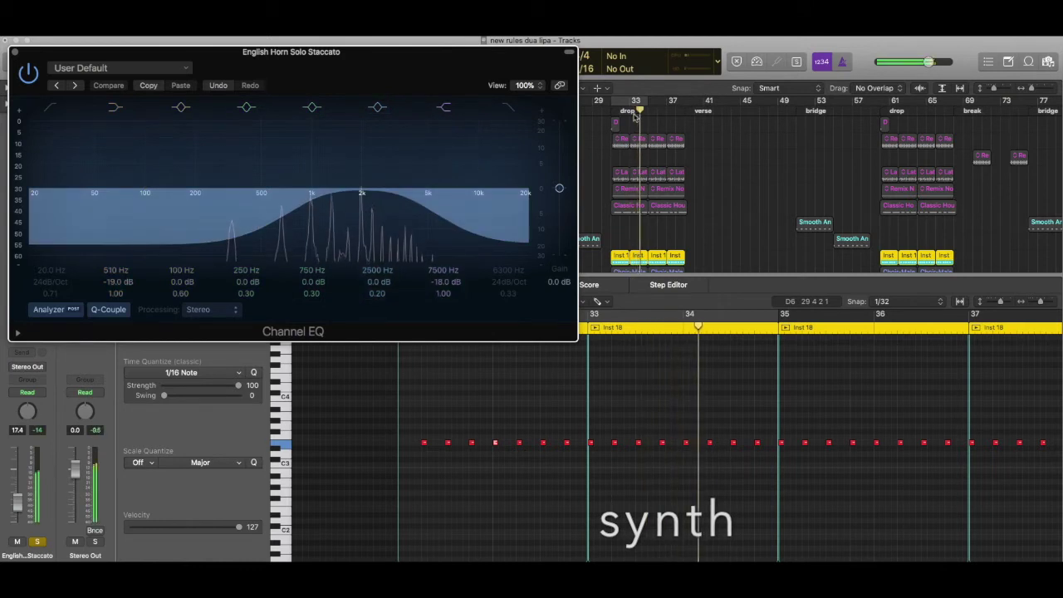
{"action": "key", "text": "super+w"}
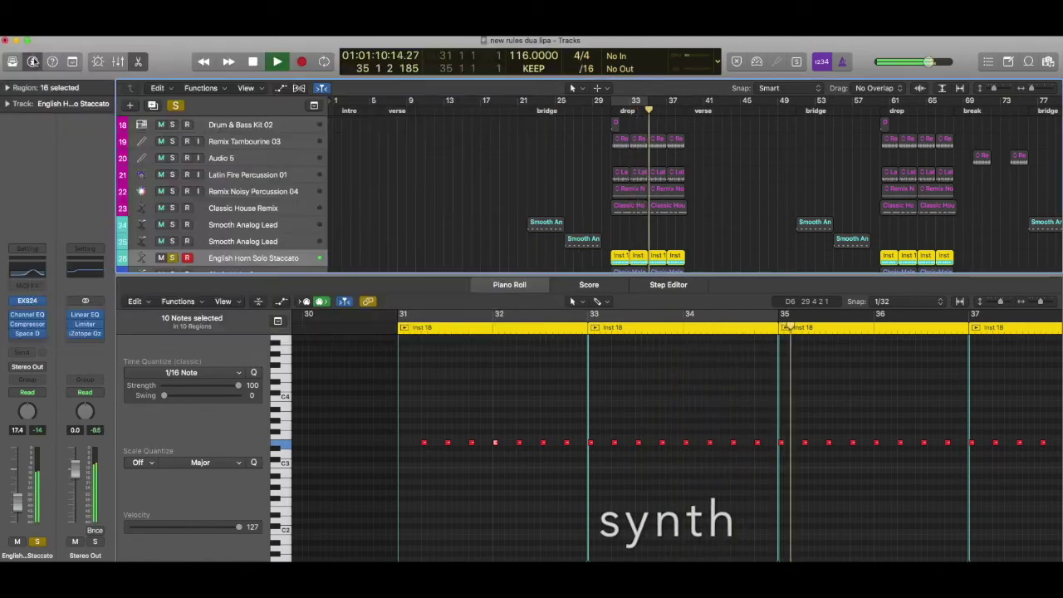
{"action": "key", "text": "space"}
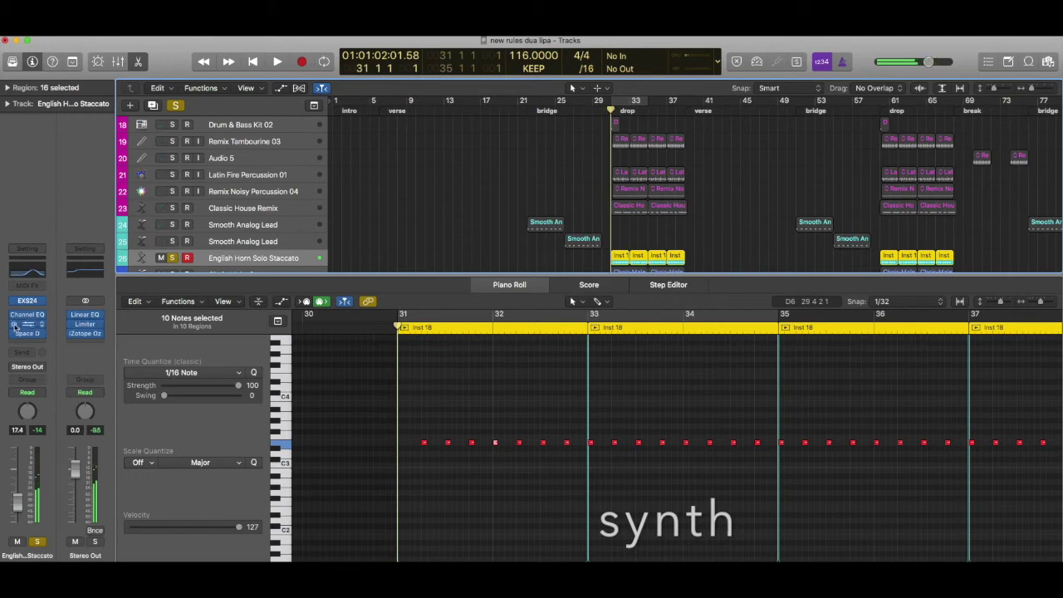
Step: Review track 26's Compressor, reselect VCA Snare from its Drums presets, and close the plug-in
{"action": "left_click", "coordinate": [26, 325]}
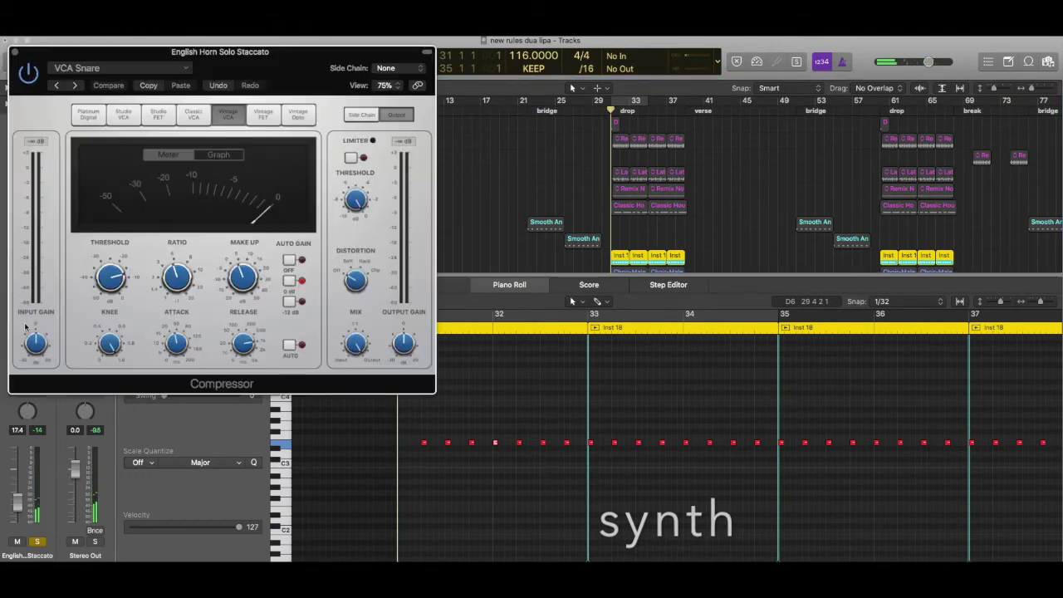
{"action": "left_click", "coordinate": [131, 70]}
{"action": "mouse_move", "coordinate": [125, 351]}
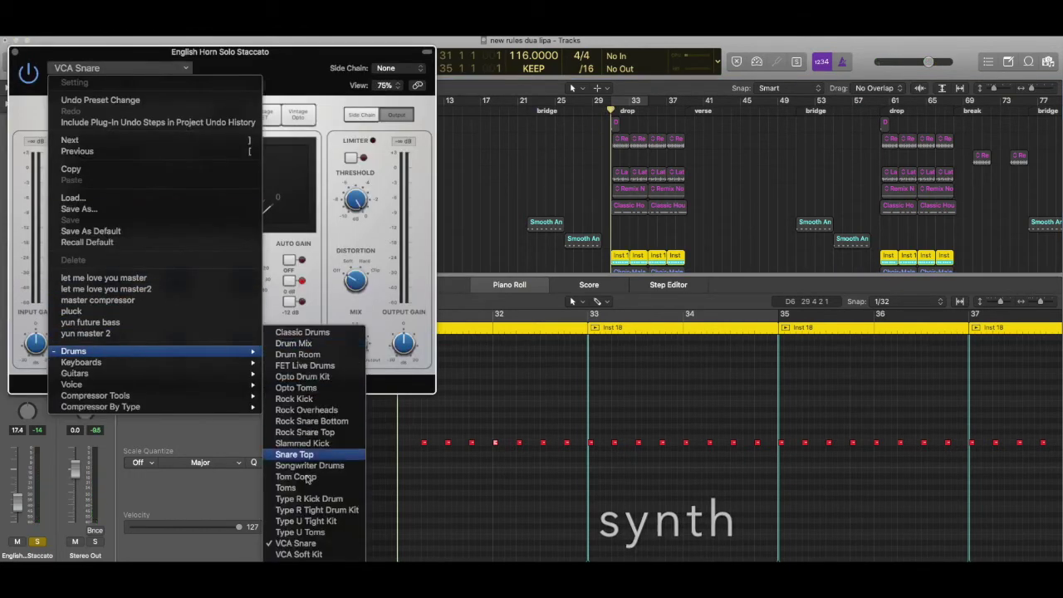
{"action": "left_click", "coordinate": [301, 545]}
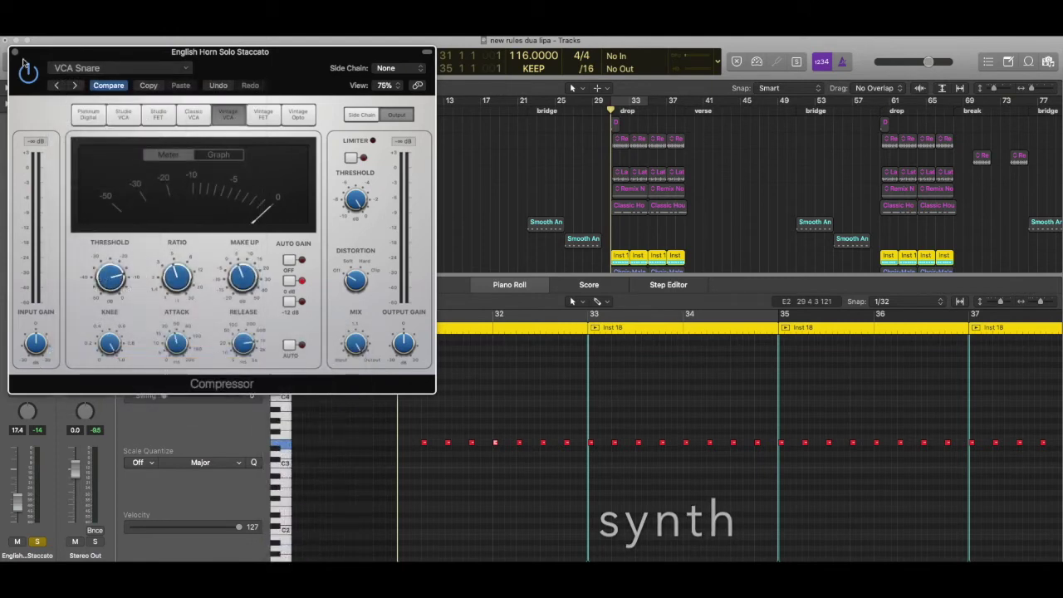
{"action": "left_click", "coordinate": [13, 52]}
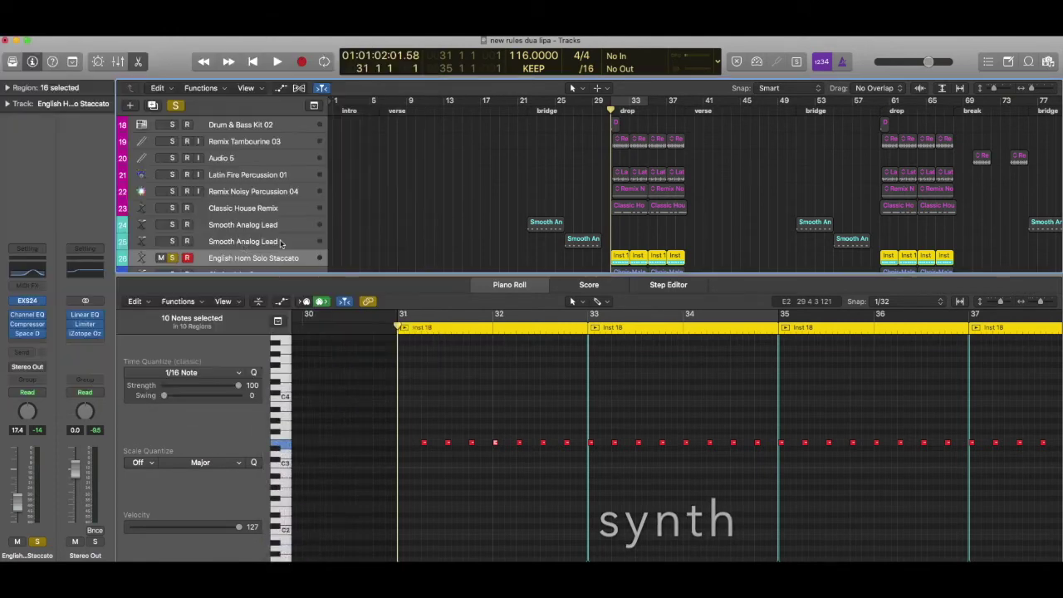
Step: Review track 26's Space Designer reverb, locate its 1.4s Bright Hall preset under Medium Spaces, Halls, and close the plug-in
{"action": "left_click", "coordinate": [27, 333]}
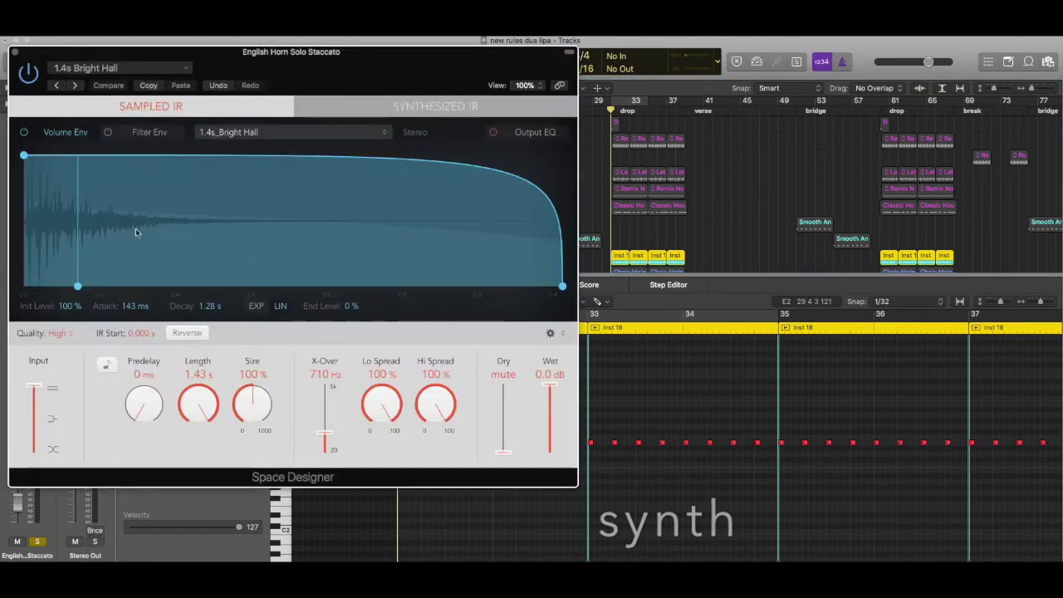
{"action": "left_click", "coordinate": [112, 68]}
{"action": "mouse_move", "coordinate": [112, 309]}
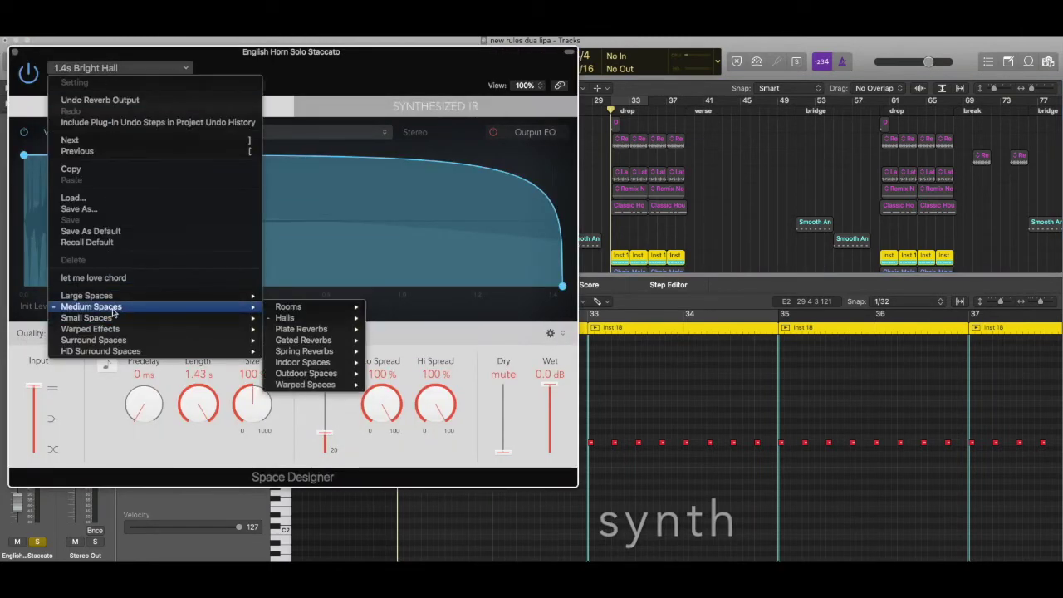
{"action": "mouse_move", "coordinate": [336, 319]}
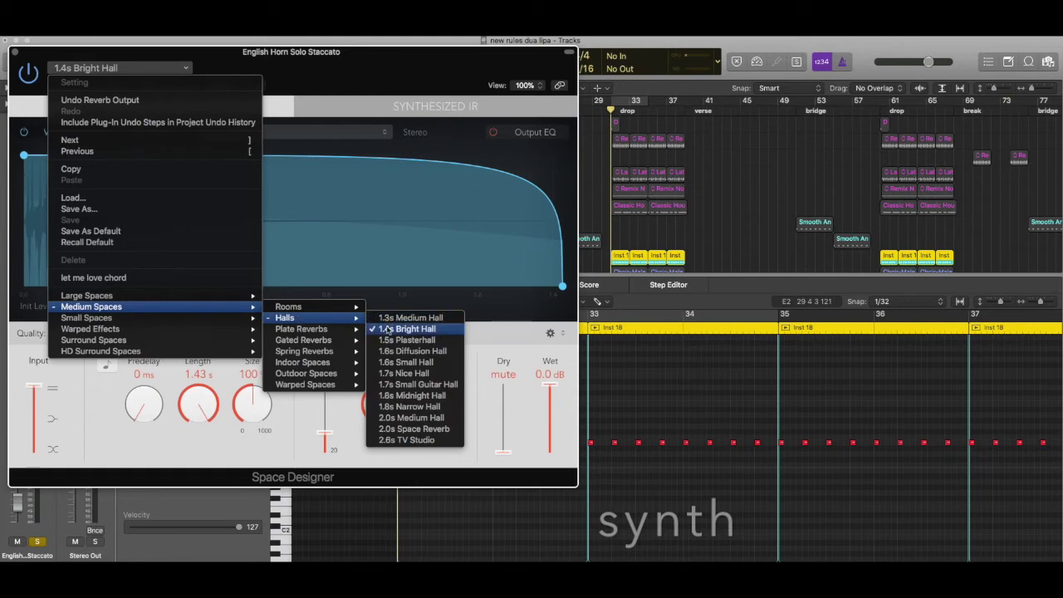
{"action": "left_click", "coordinate": [358, 70]}
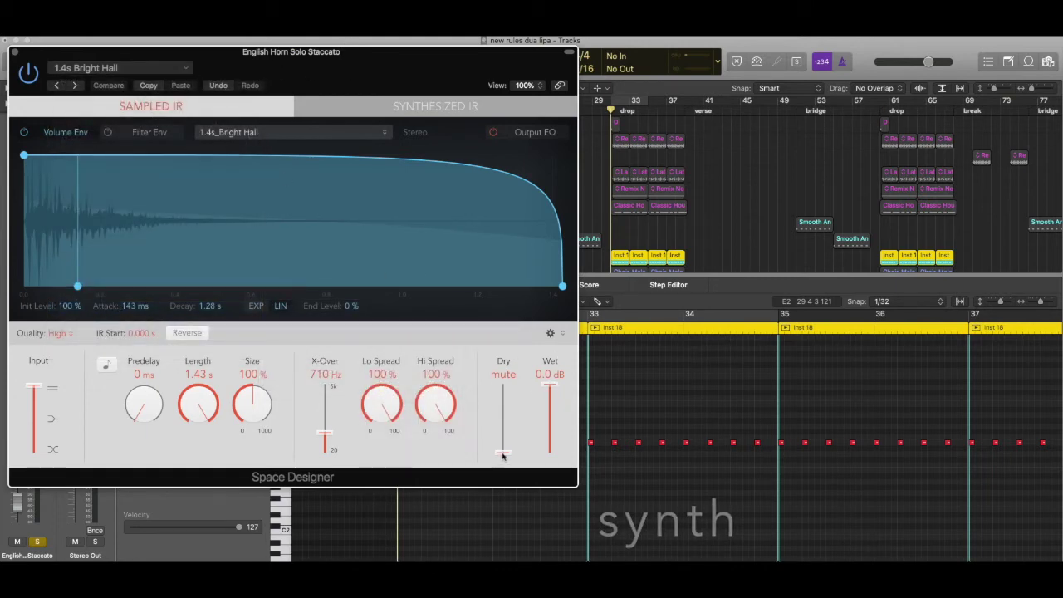
{"action": "left_click", "coordinate": [15, 54]}
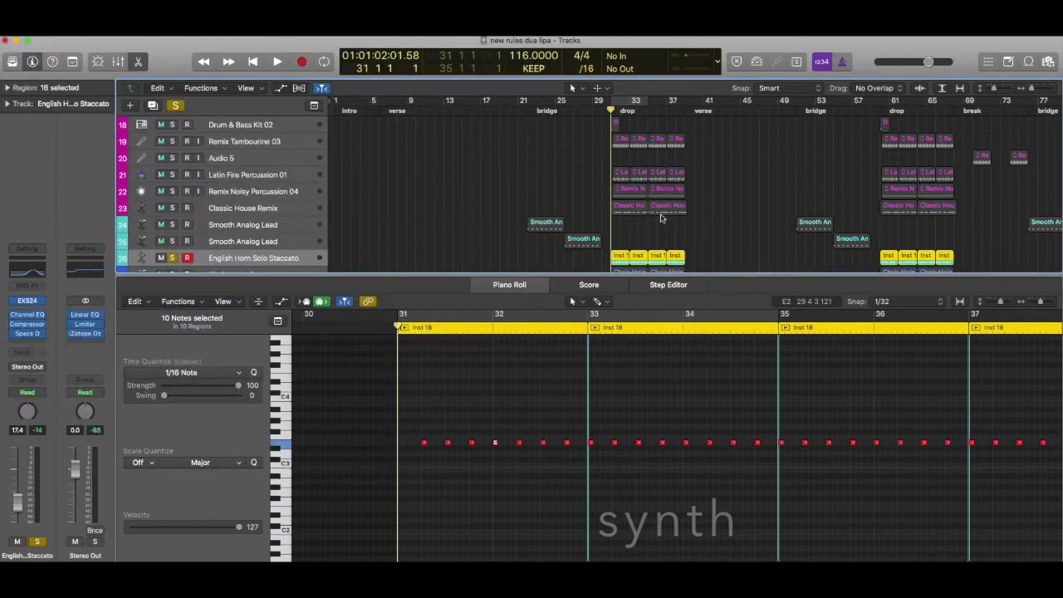
Step: Close the Piano Roll, play the soloed English Horn part in the first drop, and turn all solos off
{"action": "left_click", "coordinate": [507, 286]}
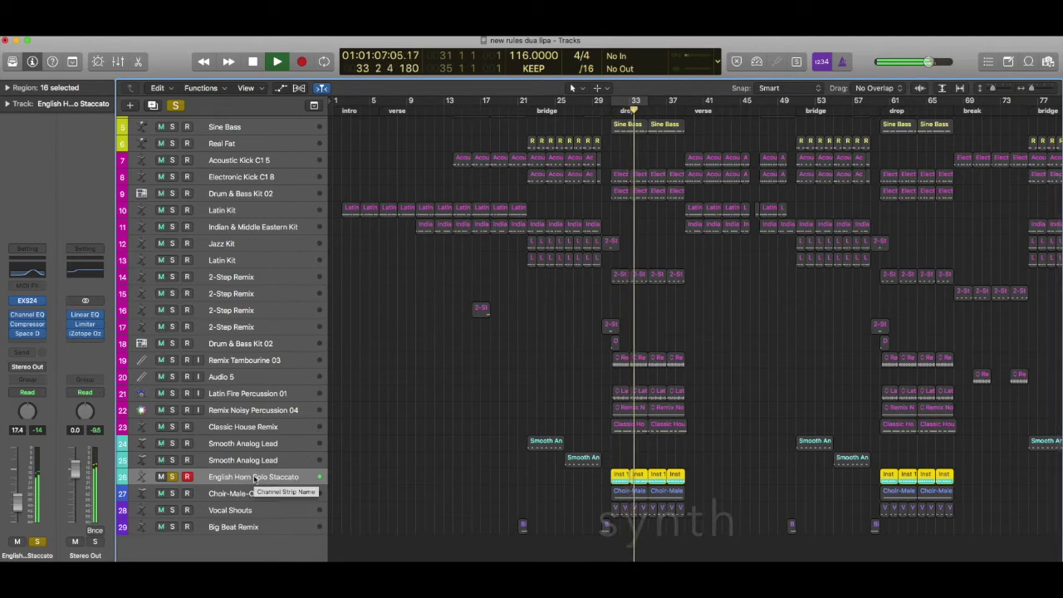
{"action": "key", "text": "space"}
{"action": "left_click", "coordinate": [177, 106]}
Step: Solo track 27, Choir-Male-Oo, play it from bar 31, and open its first-drop notes in the Piano Roll
{"action": "left_click", "coordinate": [155, 495]}
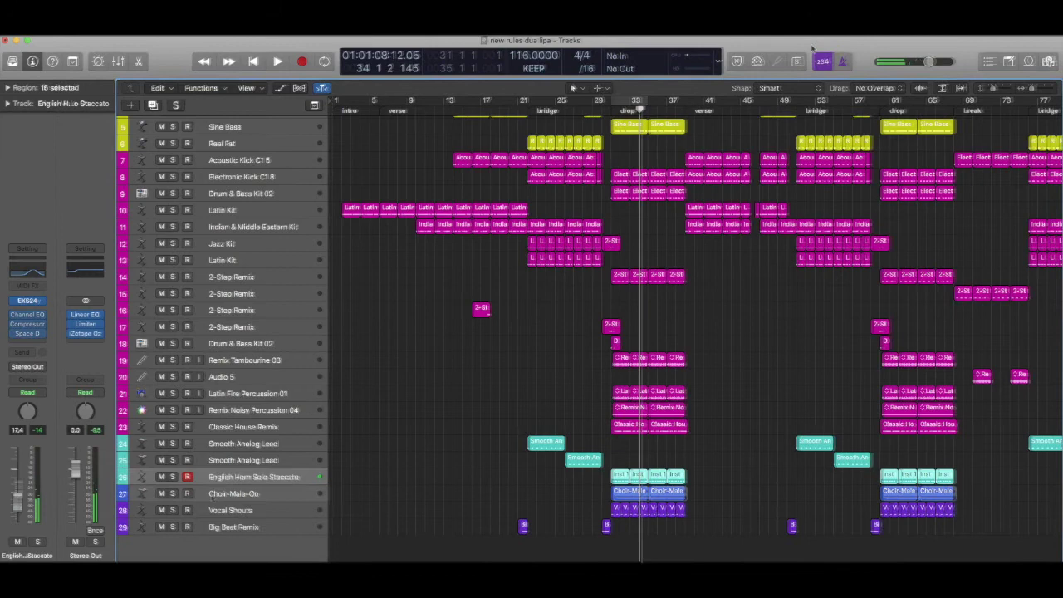
{"action": "left_click", "coordinate": [174, 494]}
{"action": "left_click", "coordinate": [616, 106]}
{"action": "key", "text": "space"}
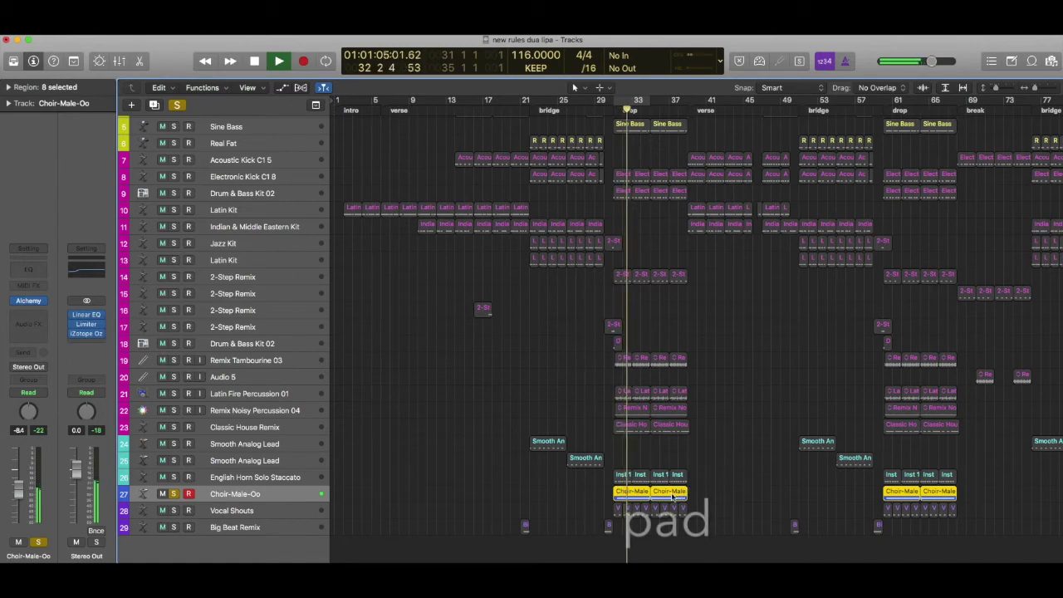
{"action": "double_click", "coordinate": [673, 496]}
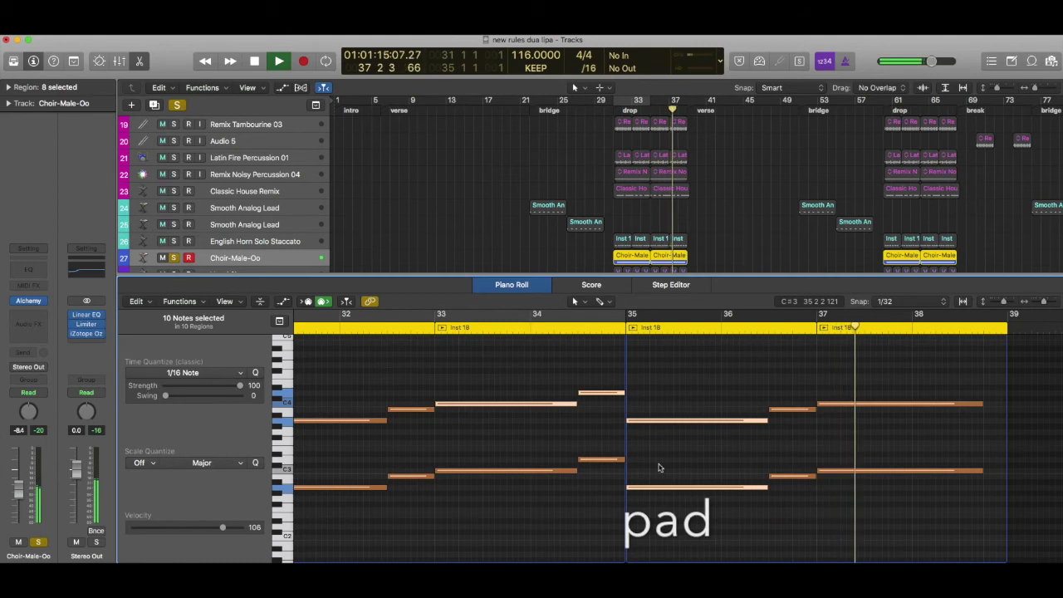
{"action": "key", "text": "space"}
Step: Examine the Choir-Male-Oo octave notes from bar 31 to 38, selecting each stacked note pair in the Piano Roll
{"action": "scroll", "coordinate": [652, 466], "scroll_direction": "left", "scroll_amount": 1}
{"action": "scroll", "coordinate": [652, 466], "scroll_direction": "left", "scroll_amount": 3}
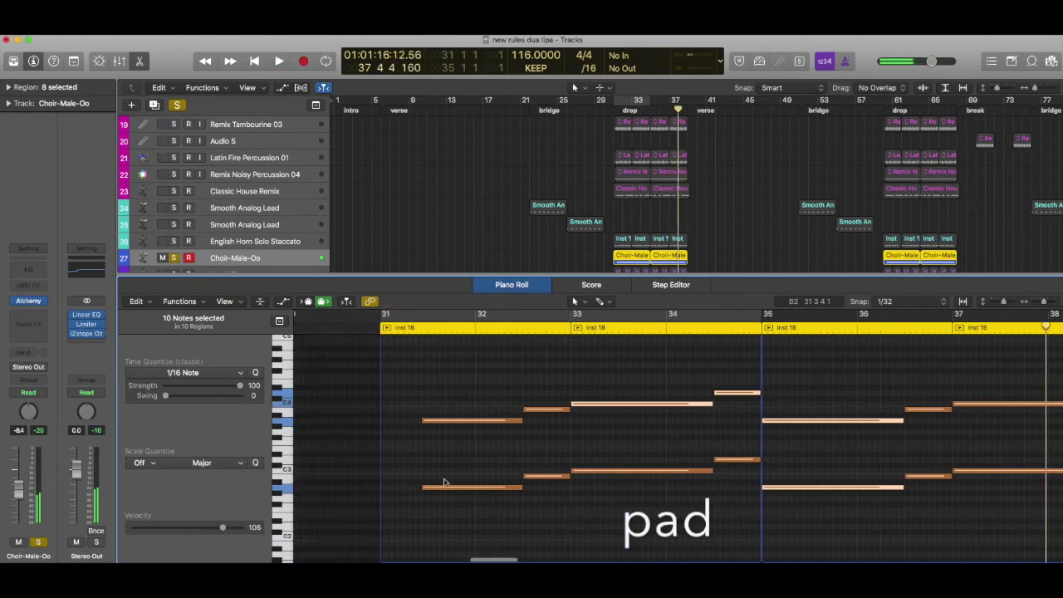
{"action": "left_click_drag", "start_coordinate": [449, 510], "coordinate": [451, 407]}
{"action": "left_click_drag", "start_coordinate": [545, 500], "coordinate": [548, 396]}
{"action": "scroll", "coordinate": [548, 395], "scroll_direction": "left", "scroll_amount": 1}
{"action": "left_click_drag", "start_coordinate": [671, 513], "coordinate": [671, 393]}
{"action": "scroll", "coordinate": [733, 424], "scroll_direction": "down", "scroll_amount": 1}
{"action": "scroll", "coordinate": [733, 424], "scroll_direction": "left", "scroll_amount": 1}
{"action": "left_click_drag", "start_coordinate": [749, 489], "coordinate": [750, 360]}
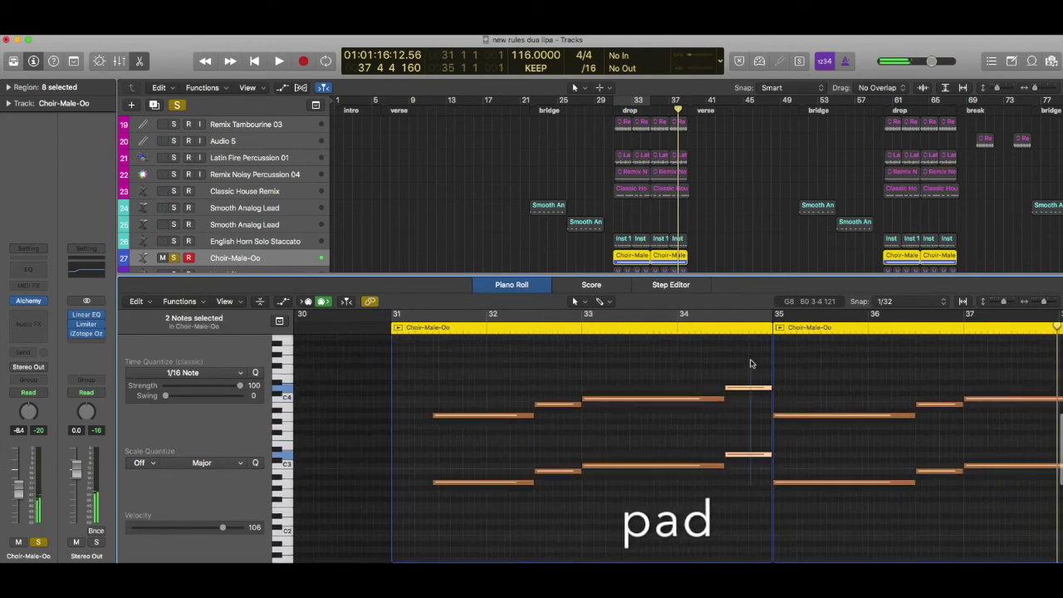
{"action": "scroll", "coordinate": [789, 407], "scroll_direction": "down", "scroll_amount": 1}
{"action": "left_click_drag", "start_coordinate": [860, 521], "coordinate": [842, 373]}
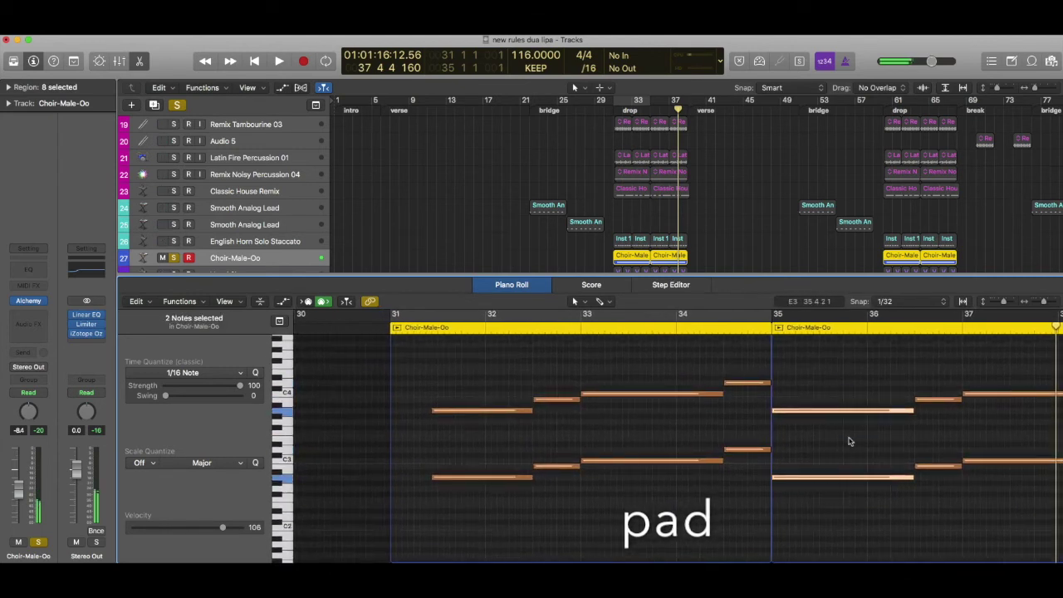
{"action": "scroll", "coordinate": [850, 439], "scroll_direction": "right", "scroll_amount": 3}
{"action": "left_click_drag", "start_coordinate": [851, 494], "coordinate": [844, 380]}
{"action": "left_click_drag", "start_coordinate": [932, 501], "coordinate": [919, 359]}
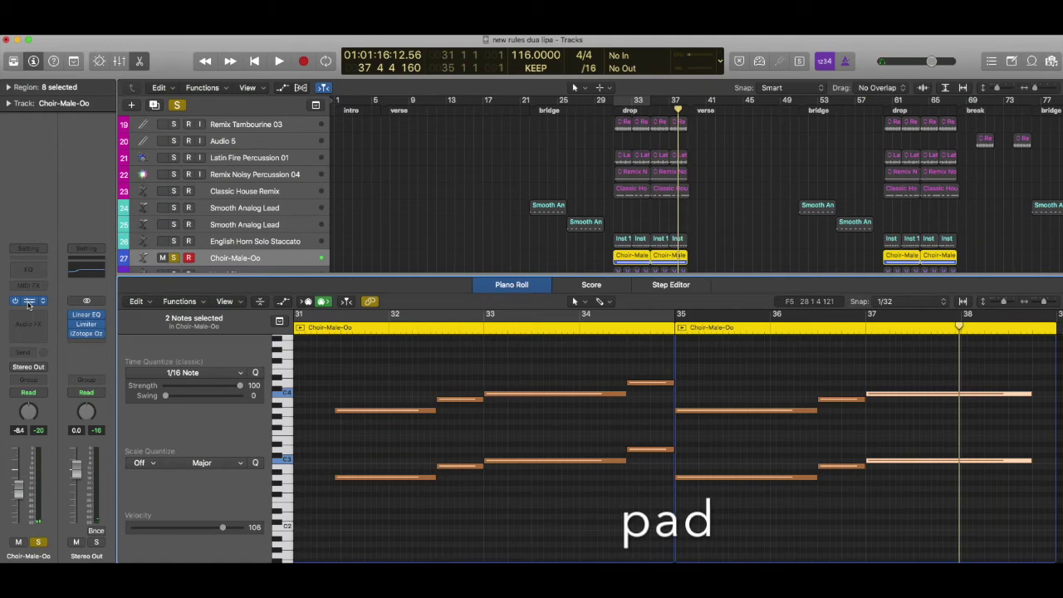
Step: Review track 27's Alchemy instrument, locate the Choir-Male-Oo preset in its browser list, and close the plug-in
{"action": "left_click", "coordinate": [29, 301]}
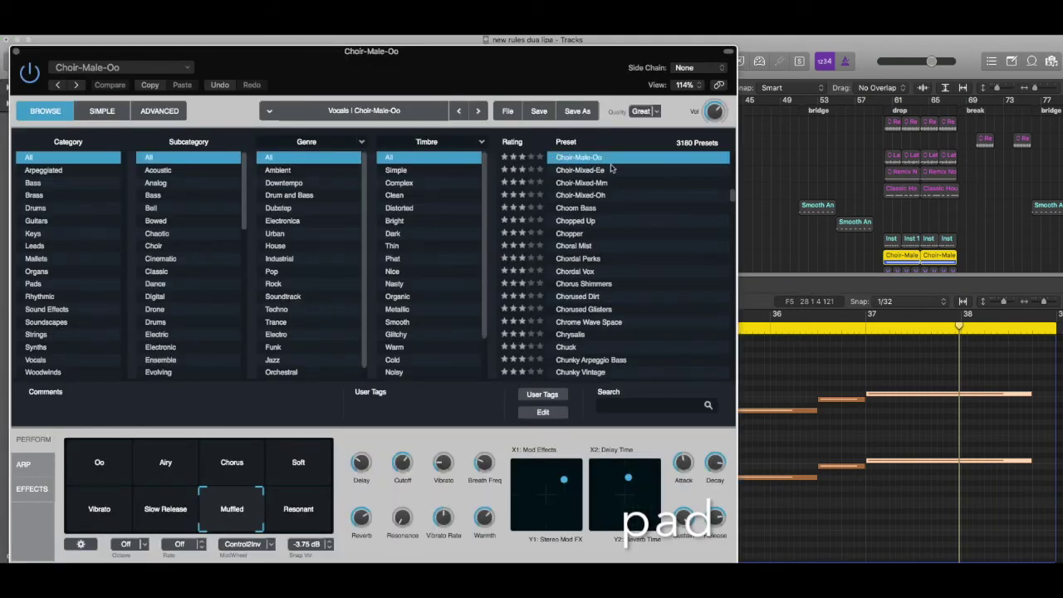
{"action": "left_click", "coordinate": [621, 406]}
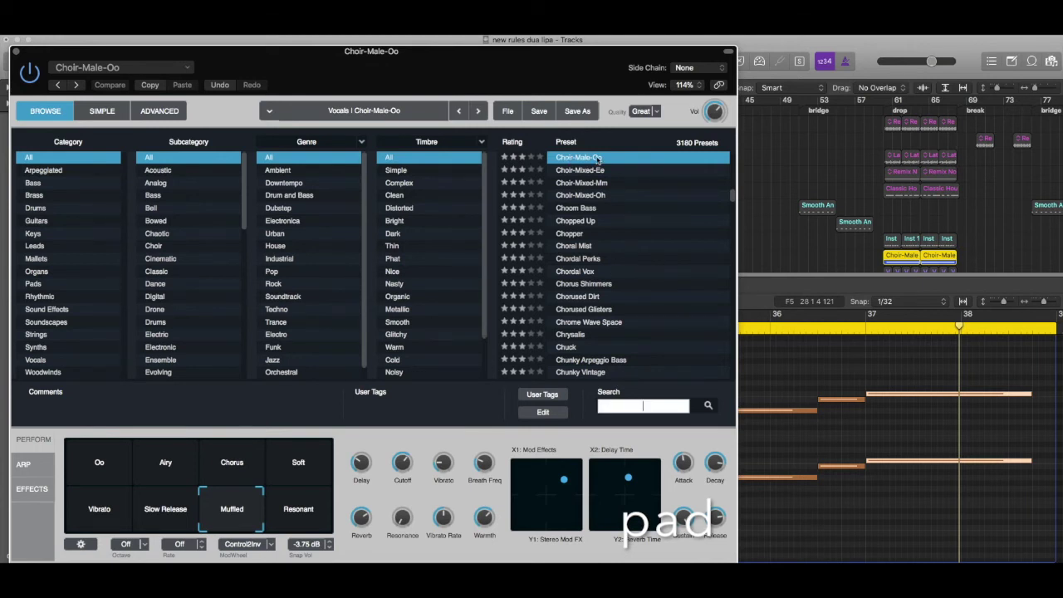
{"action": "scroll", "coordinate": [601, 210], "scroll_direction": "up", "scroll_amount": 5}
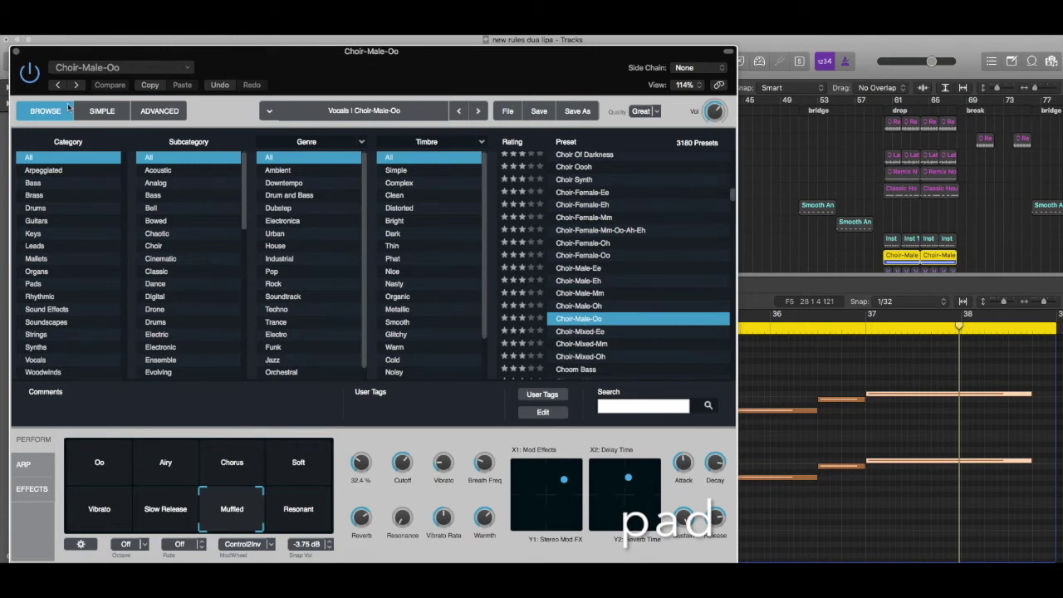
{"action": "left_click", "coordinate": [17, 53]}
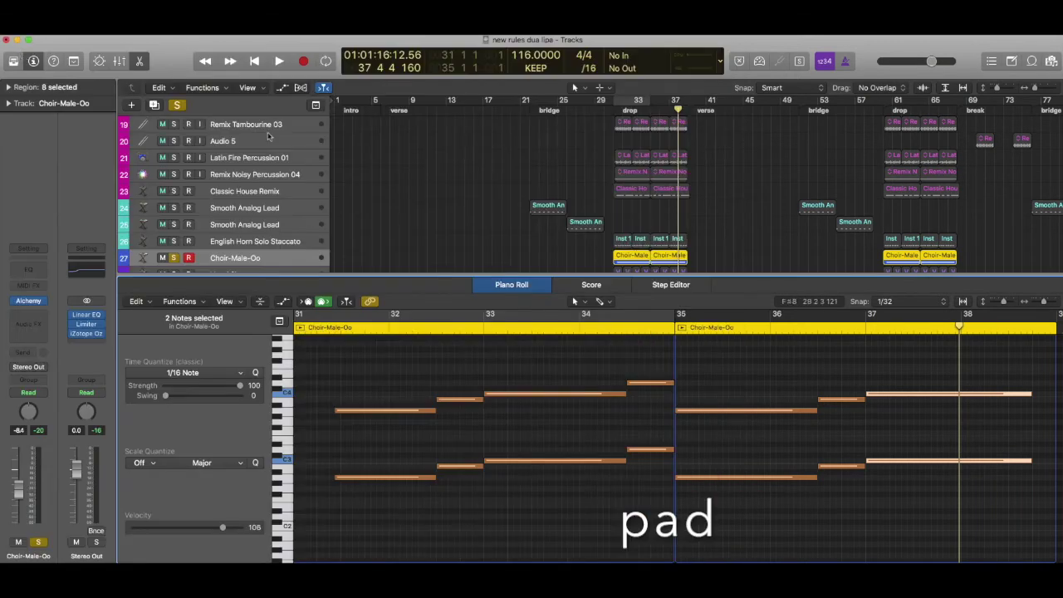
Step: Close the Piano Roll, play the soloed Choir-Male-Oo part in the first drop, and turn all solos off
{"action": "left_click", "coordinate": [532, 287]}
{"action": "key", "text": "space"}
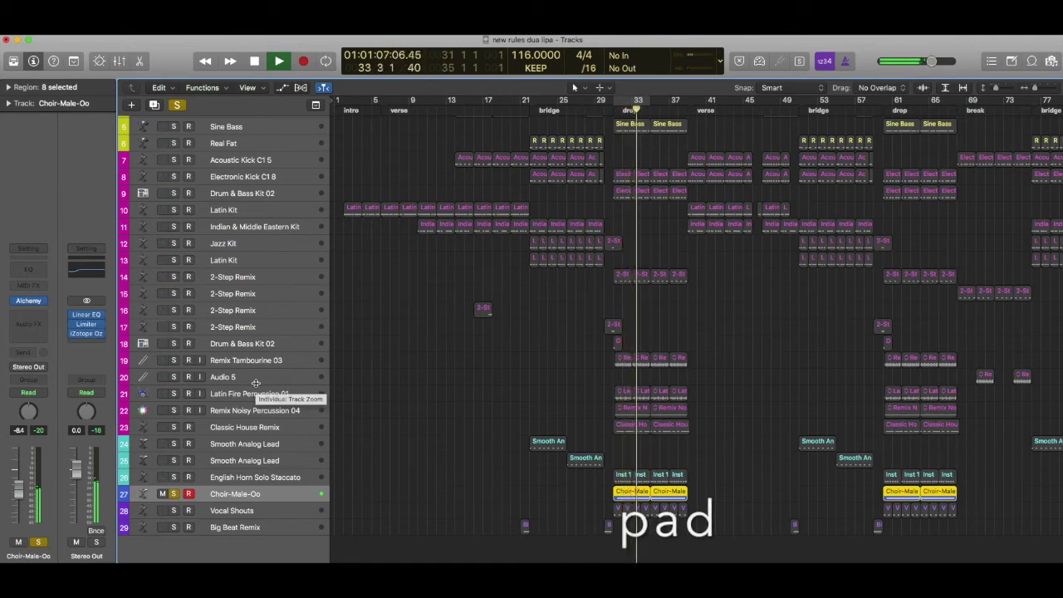
{"action": "key", "text": "space"}
{"action": "left_click", "coordinate": [175, 106]}
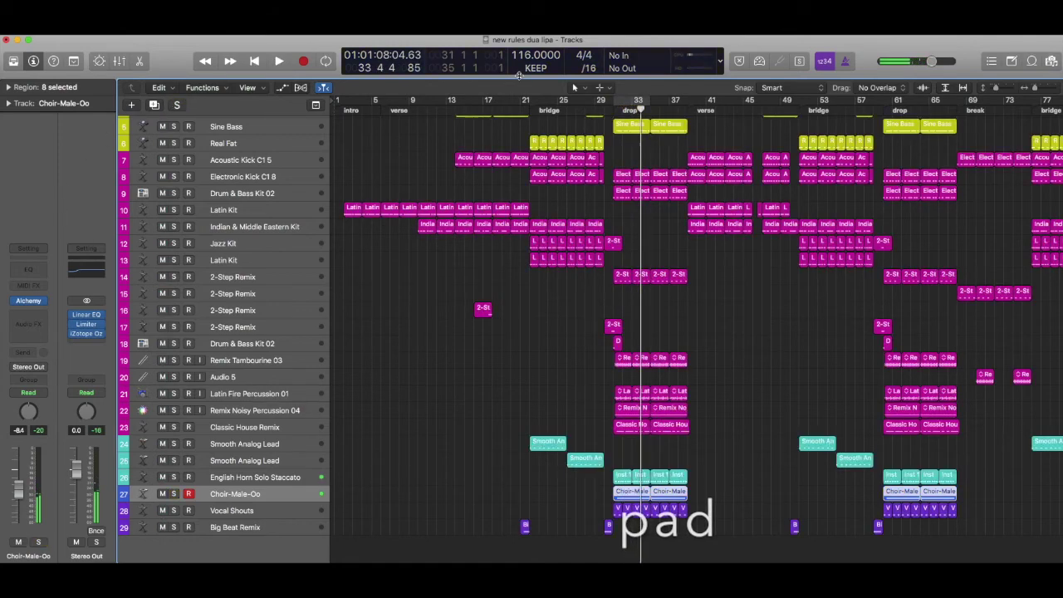
Step: Play the first drop with all tracks, briefly soloing Choir-Male-Oo to compare it with the full mix
{"action": "key", "text": "space"}
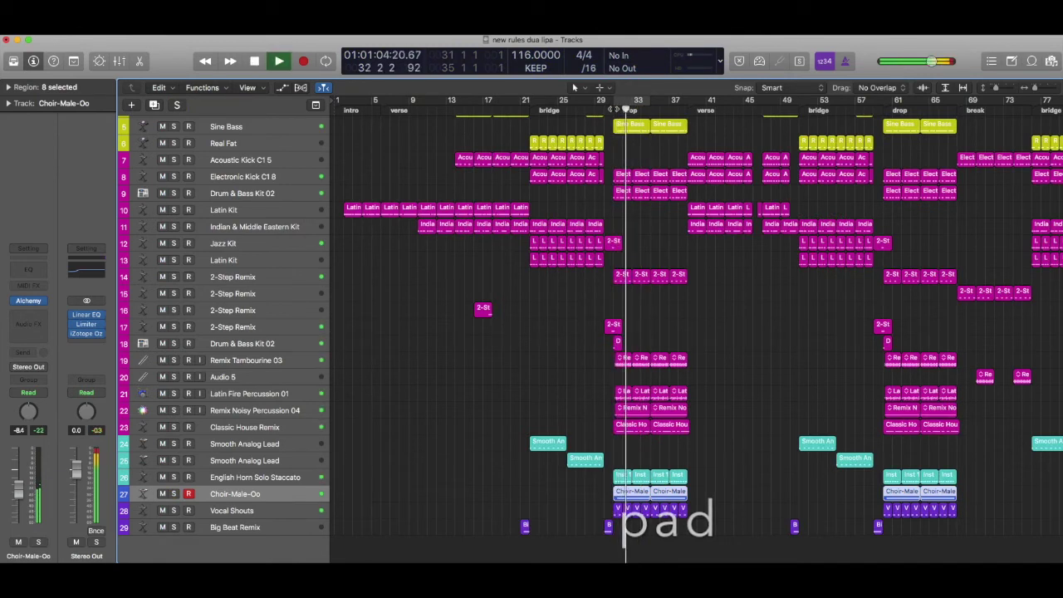
{"action": "left_click", "coordinate": [173, 494]}
{"action": "left_click", "coordinate": [173, 494]}
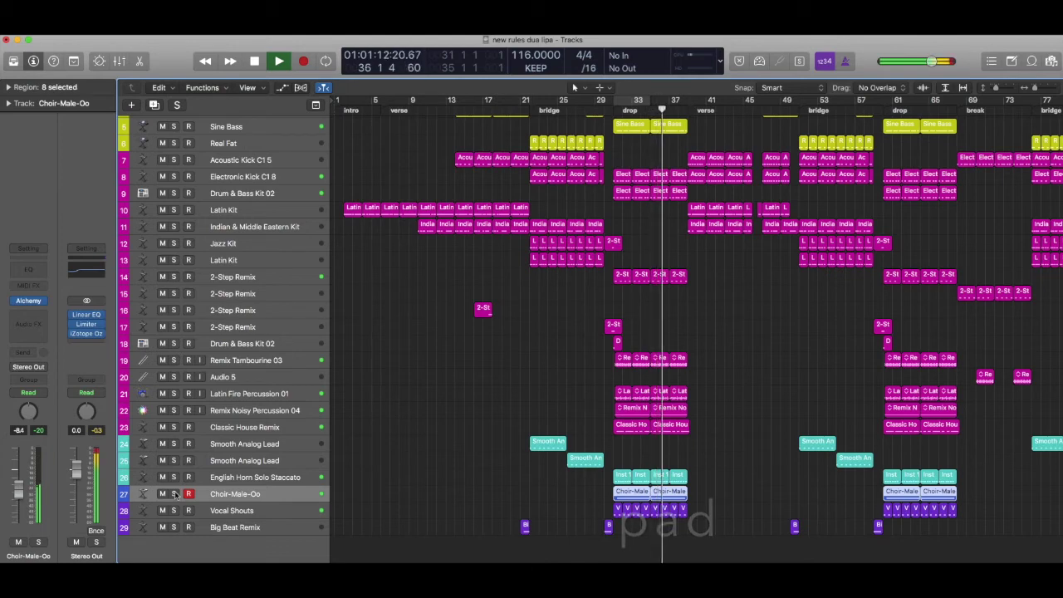
{"action": "key", "text": "space"}
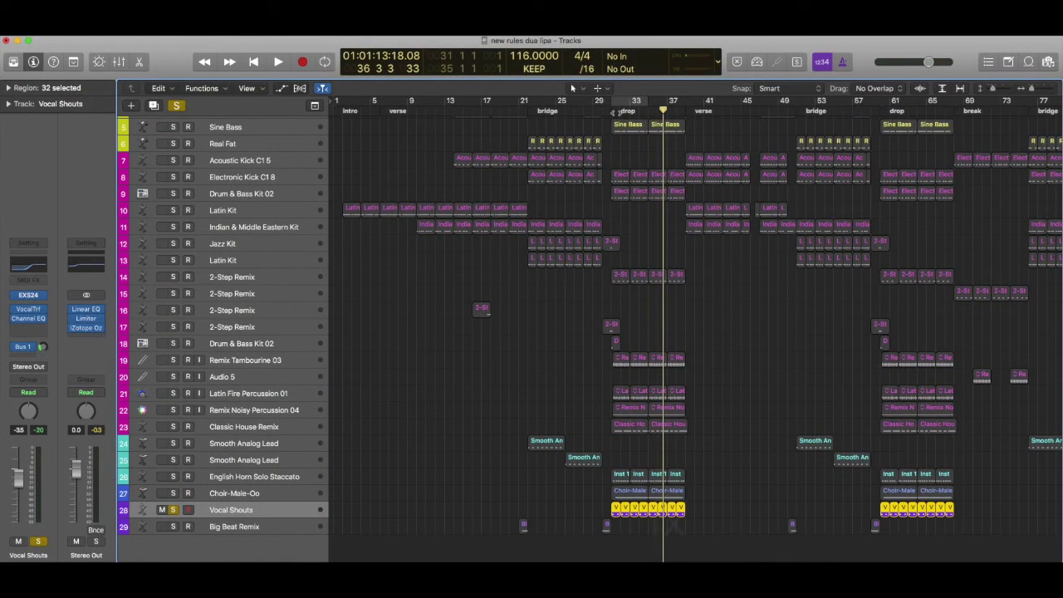
Step: Play the soloed Vocal Shouts track from bar 31 and view its first-drop notes in the Piano Roll
{"action": "left_click", "coordinate": [613, 112]}
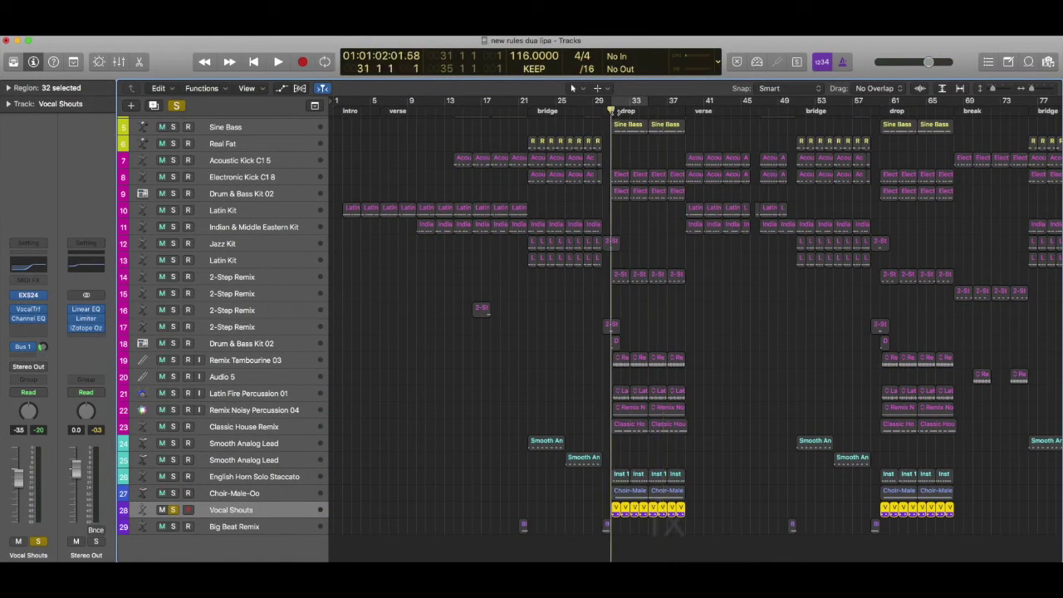
{"action": "key", "text": "space"}
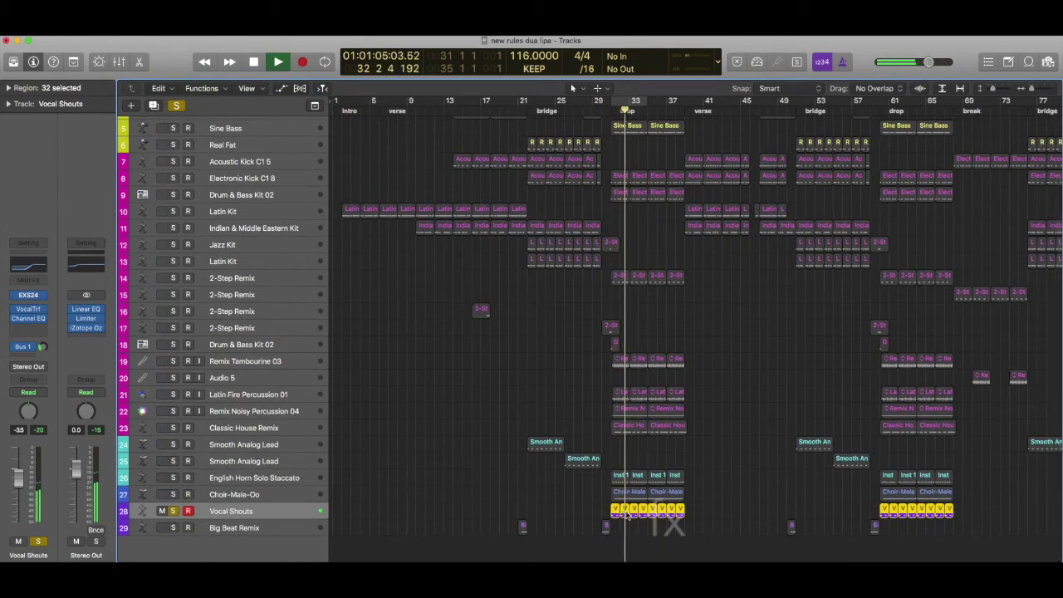
{"action": "double_click", "coordinate": [631, 496]}
{"action": "scroll", "coordinate": [628, 499], "scroll_direction": "left", "scroll_amount": 4}
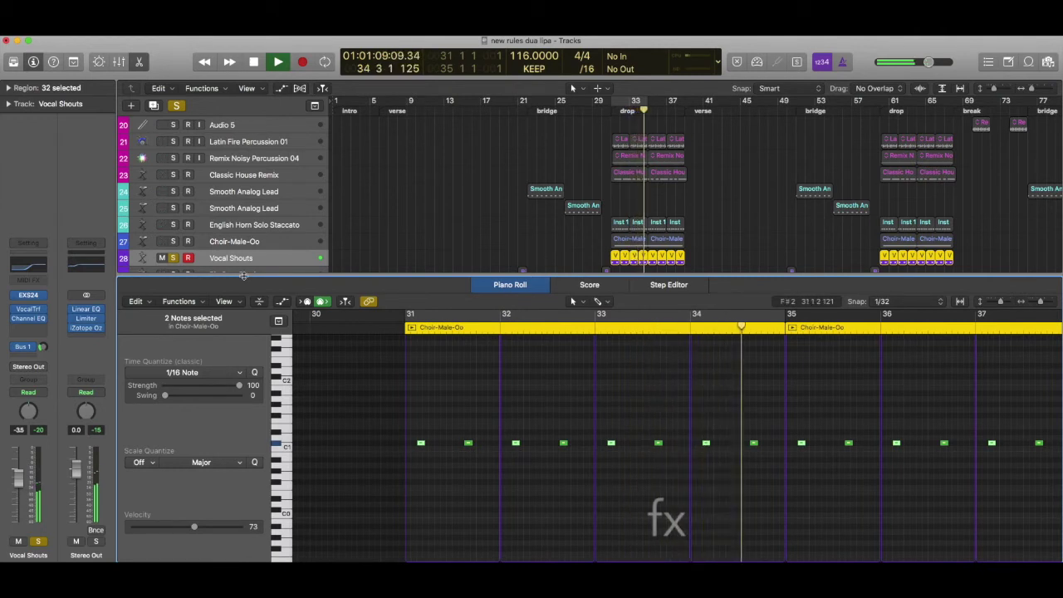
{"action": "key", "text": "space"}
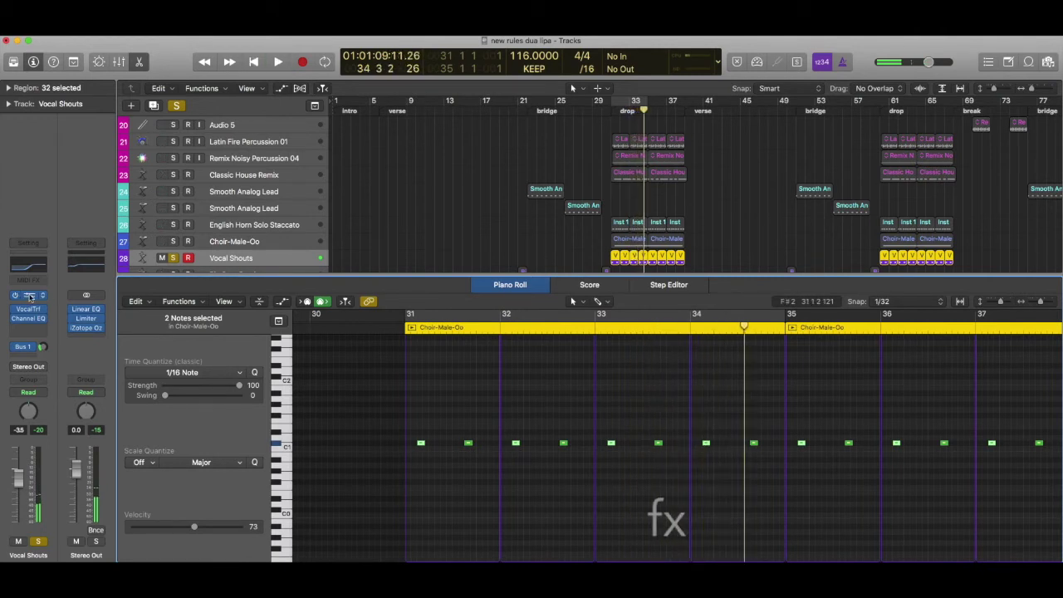
Step: Review track 28's EXS24, locate Vocal Shouts under Factory, Textures, Ambient Environments, and close the plug-in
{"action": "left_click", "coordinate": [30, 297]}
{"action": "left_click", "coordinate": [306, 108]}
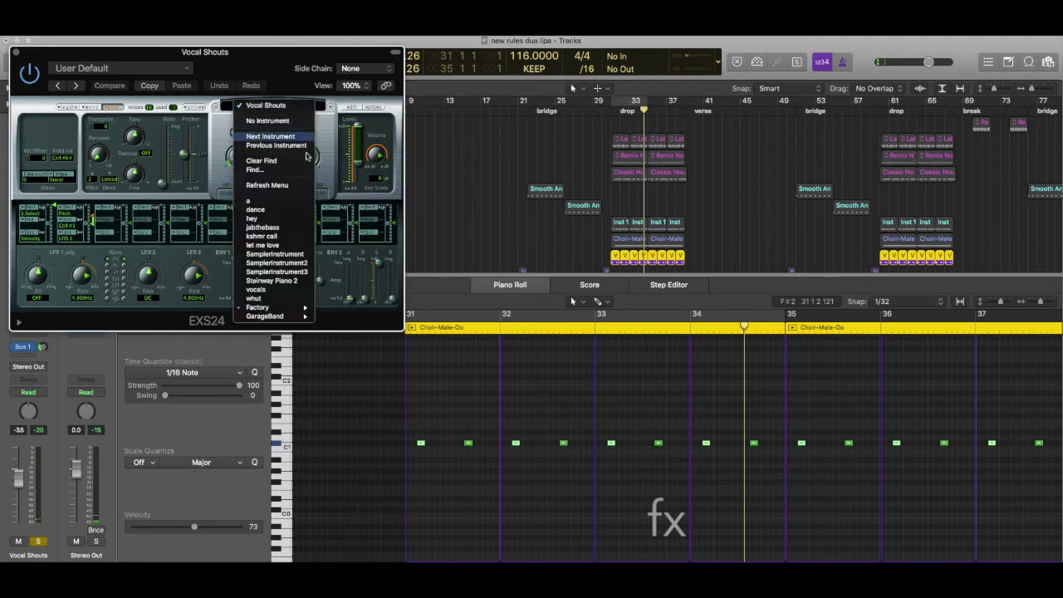
{"action": "mouse_move", "coordinate": [295, 308]}
{"action": "mouse_move", "coordinate": [366, 399]}
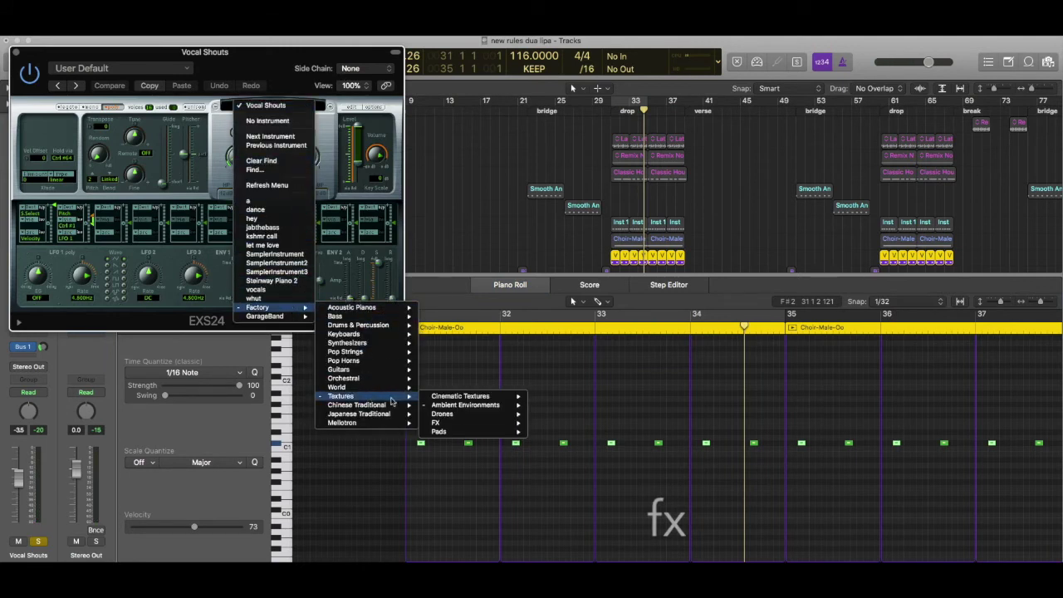
{"action": "mouse_move", "coordinate": [443, 406]}
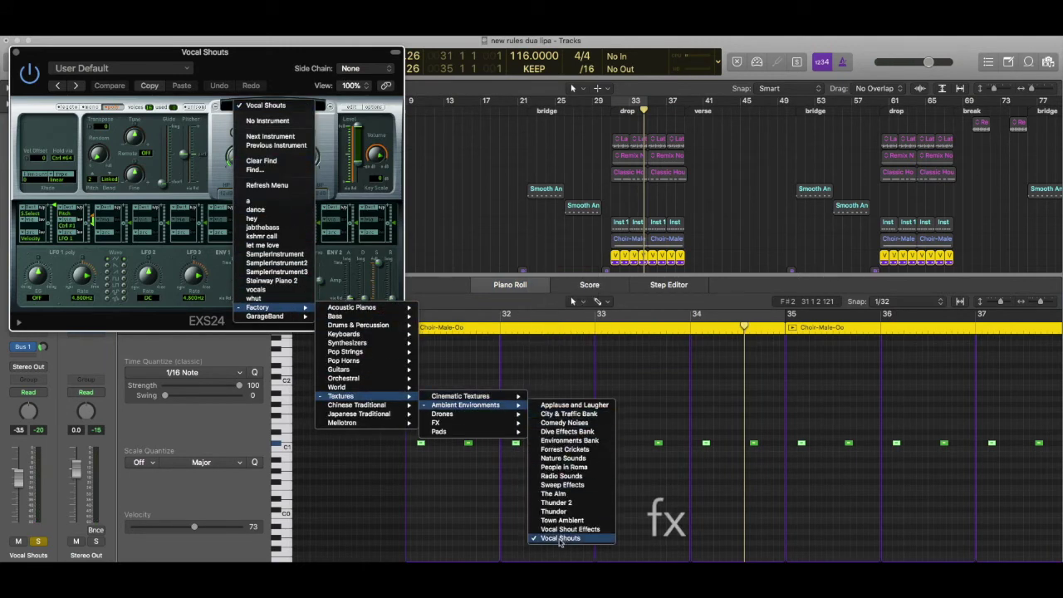
{"action": "left_click", "coordinate": [17, 53]}
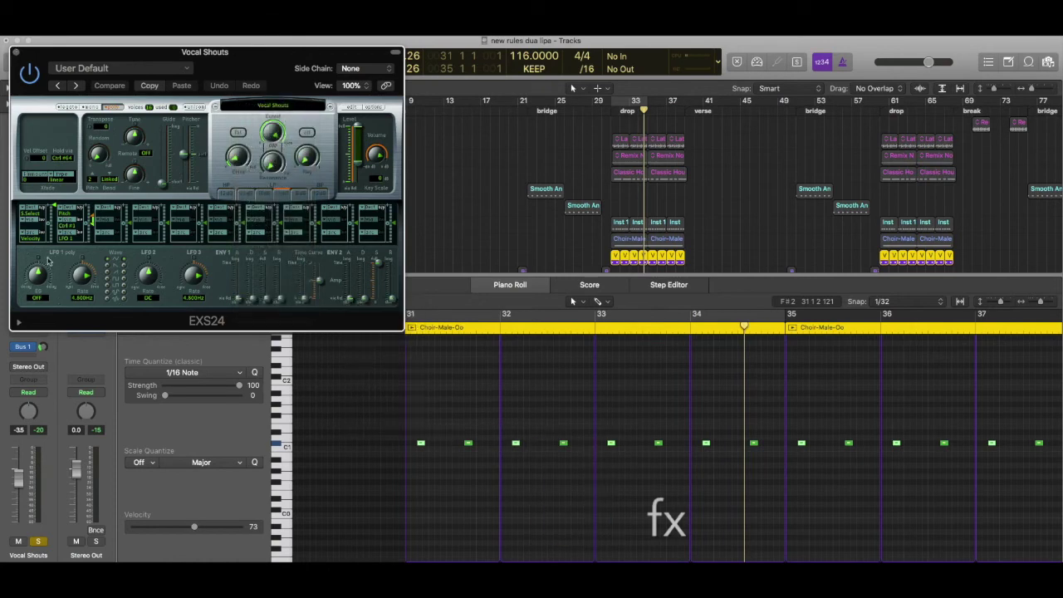
{"action": "left_click", "coordinate": [17, 53]}
Step: Review the Vocal Transformer's pitch and formant settings on Vocal Shouts, moving its window into clear view, and close it
{"action": "left_click", "coordinate": [29, 312]}
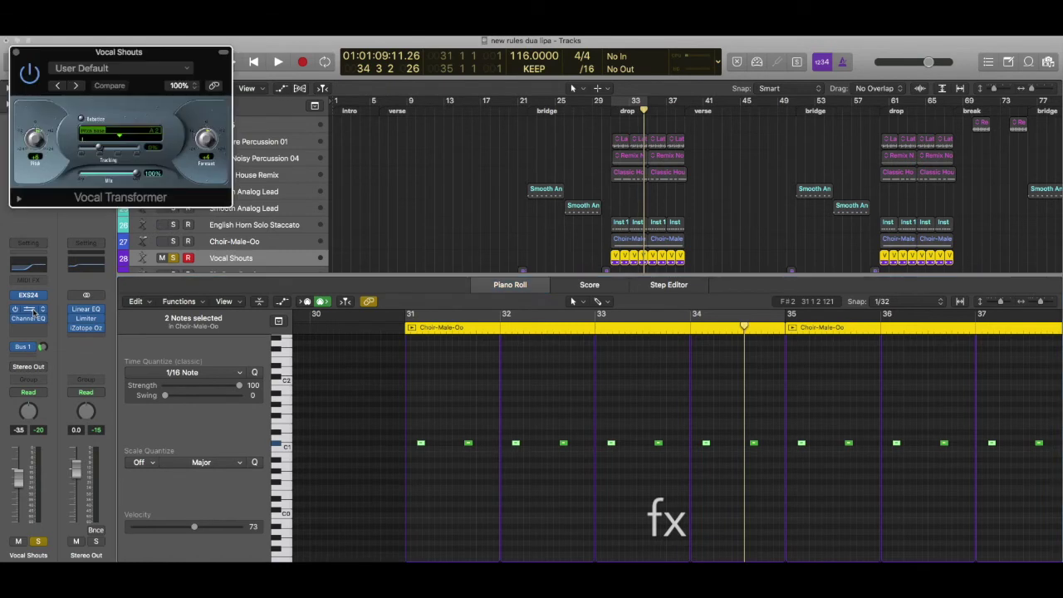
{"action": "left_click_drag", "start_coordinate": [69, 104], "coordinate": [507, 381]}
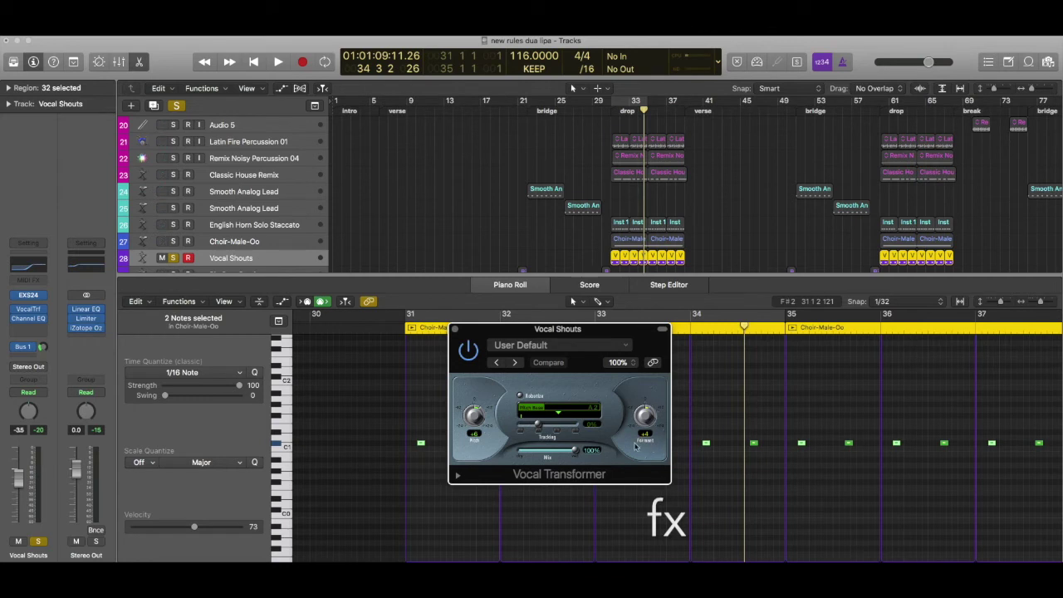
{"action": "left_click", "coordinate": [455, 330]}
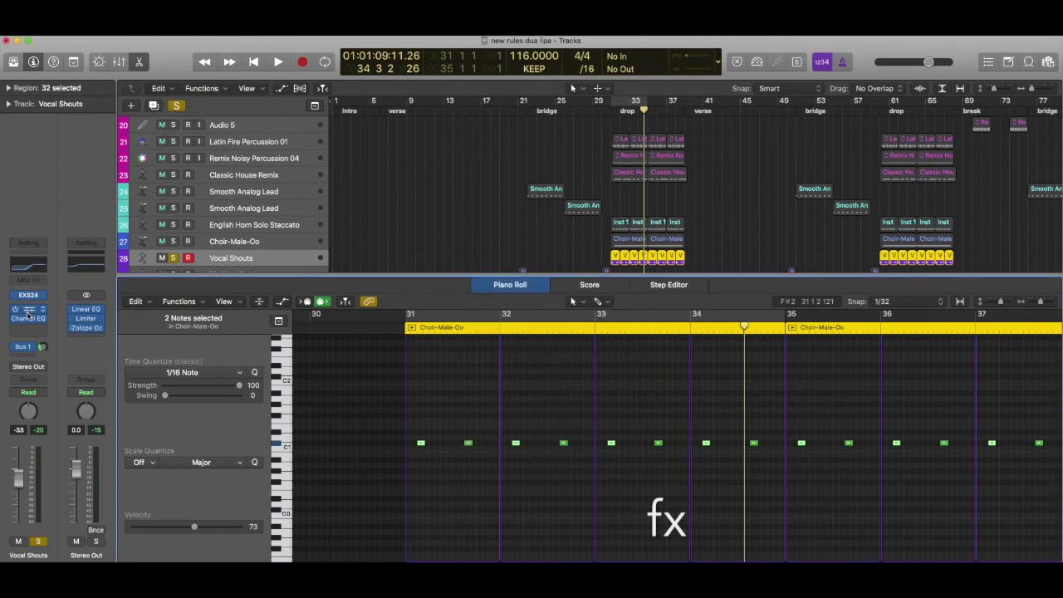
Step: Review the low-shelf cut in the Channel EQ on Vocal Shouts and close the plug-in
{"action": "left_click", "coordinate": [27, 264]}
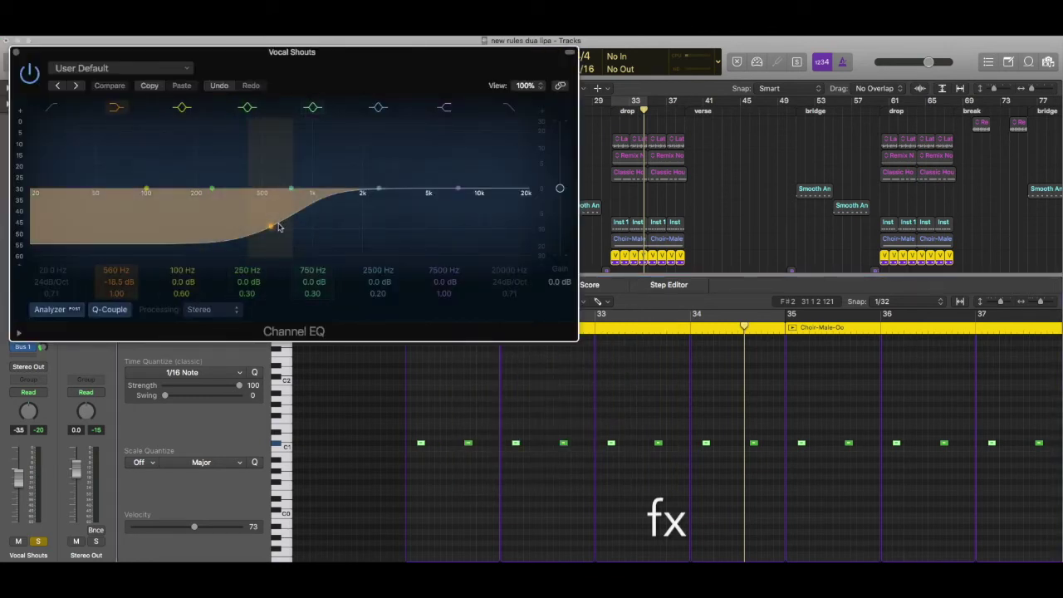
{"action": "left_click", "coordinate": [23, 80]}
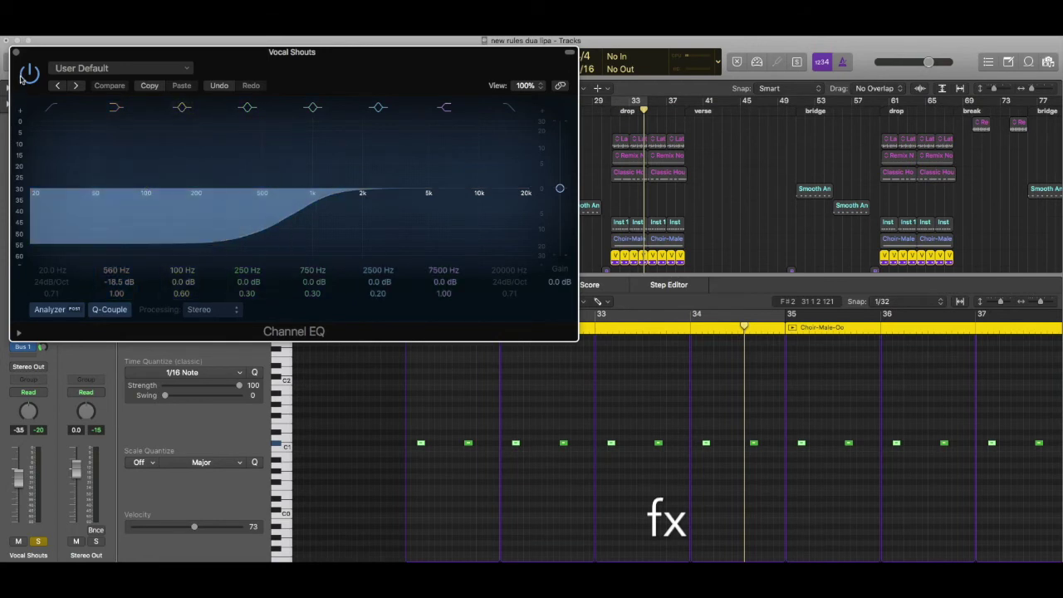
{"action": "left_click", "coordinate": [16, 53]}
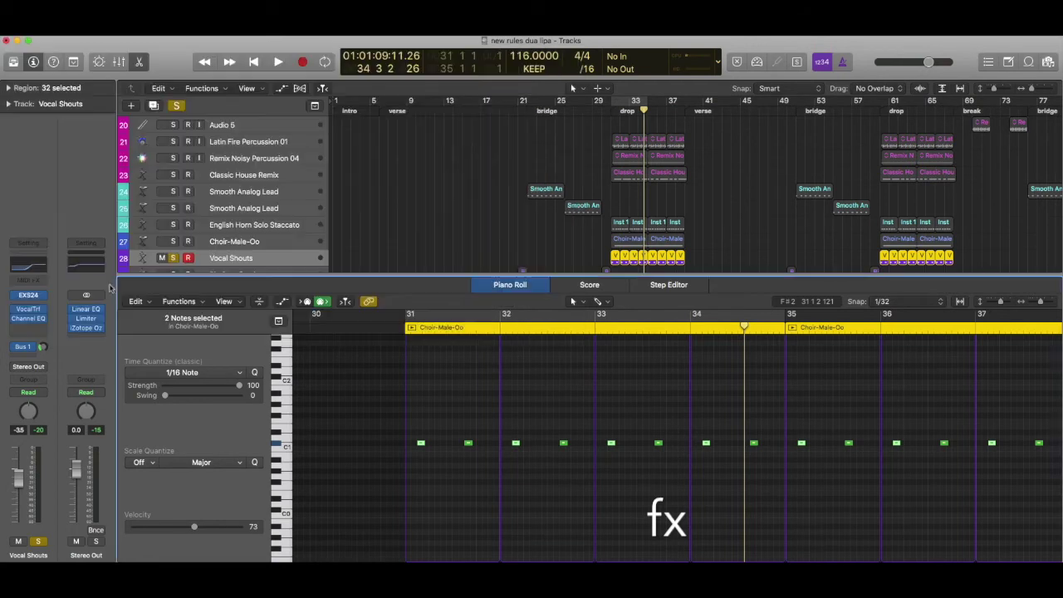
Step: Review the Bus 1 Space Designer reverb on Aux 1, locate its 03.1s Bright Hall preset under Large Spaces, Halls, and close it
{"action": "left_click", "coordinate": [28, 348]}
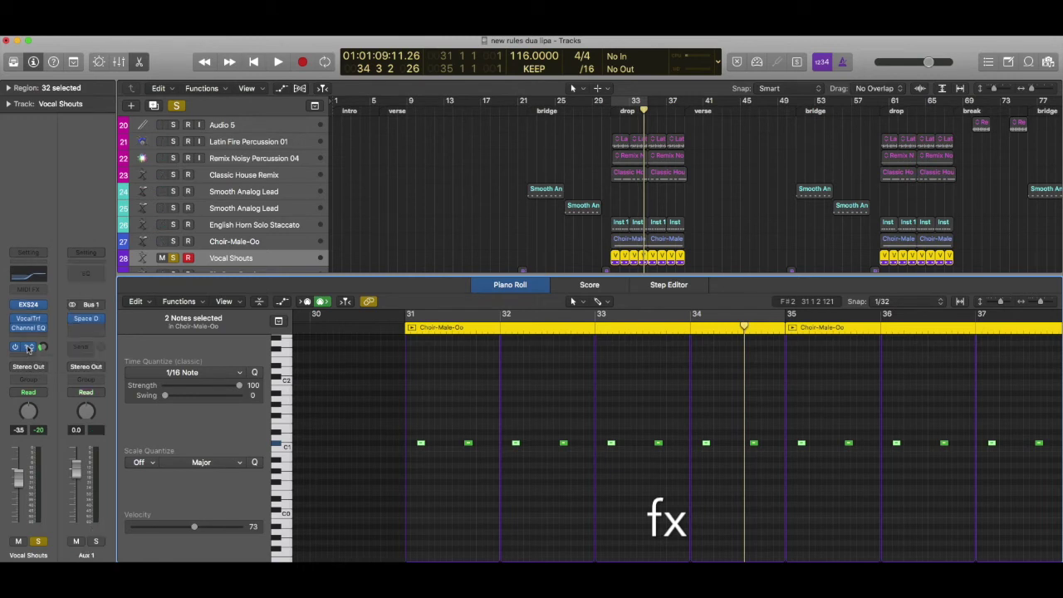
{"action": "left_click", "coordinate": [87, 319]}
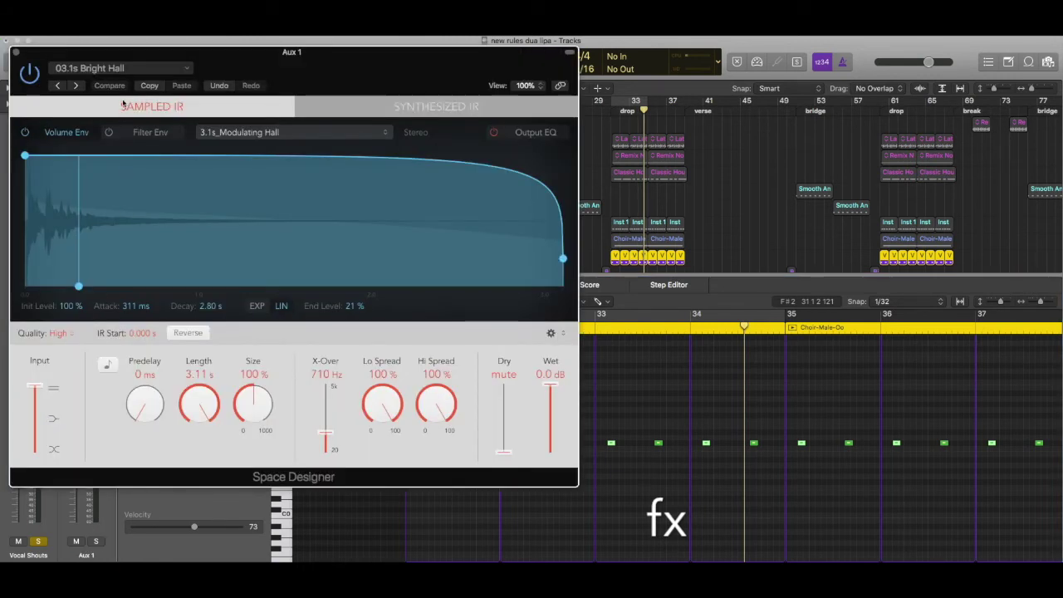
{"action": "left_click", "coordinate": [131, 71]}
{"action": "mouse_move", "coordinate": [131, 295]}
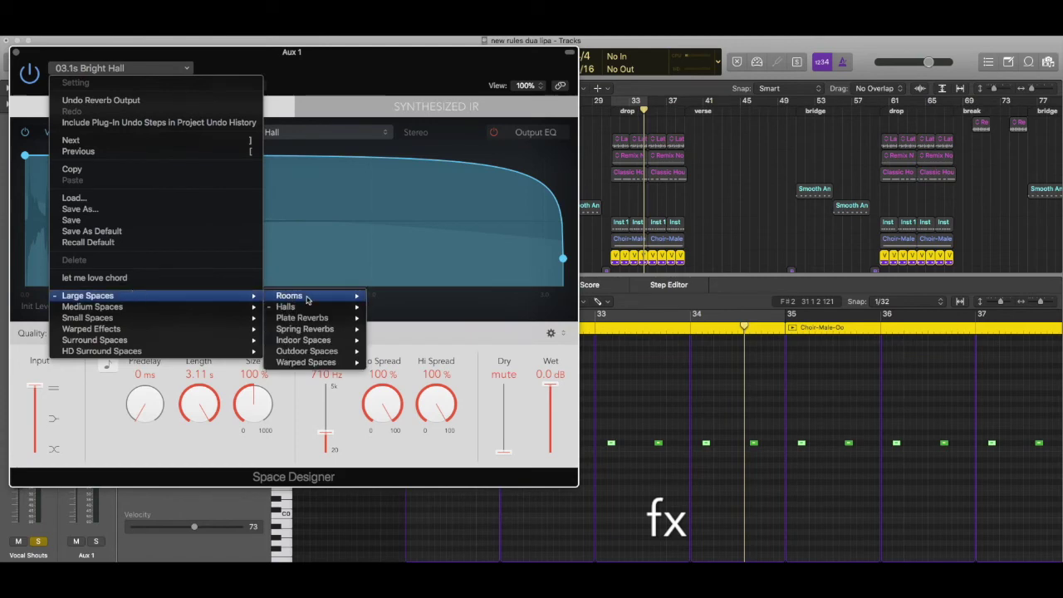
{"action": "mouse_move", "coordinate": [307, 307]}
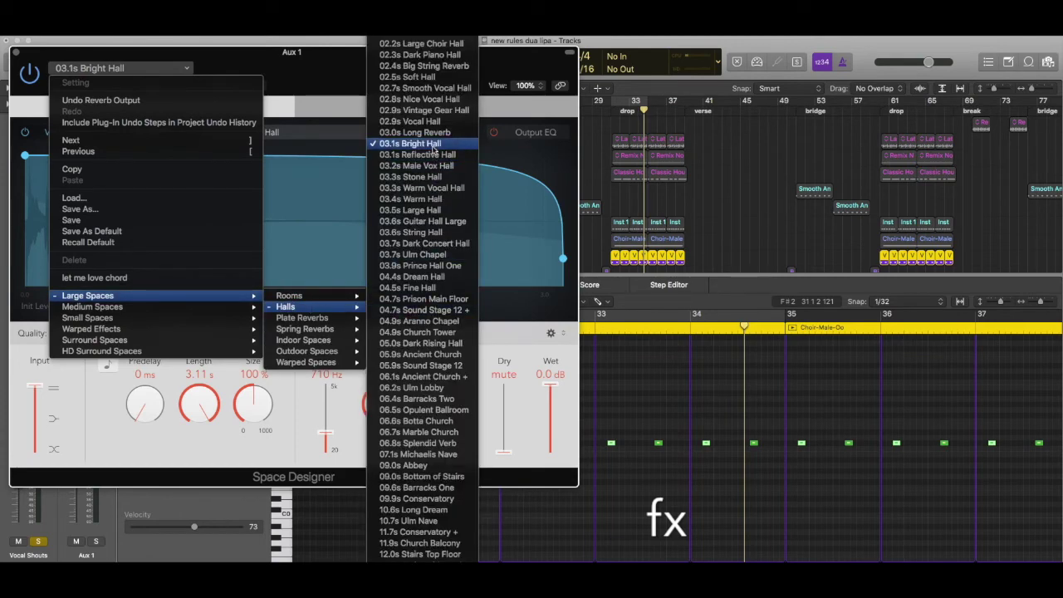
{"action": "left_click", "coordinate": [288, 63]}
{"action": "left_click", "coordinate": [16, 52]}
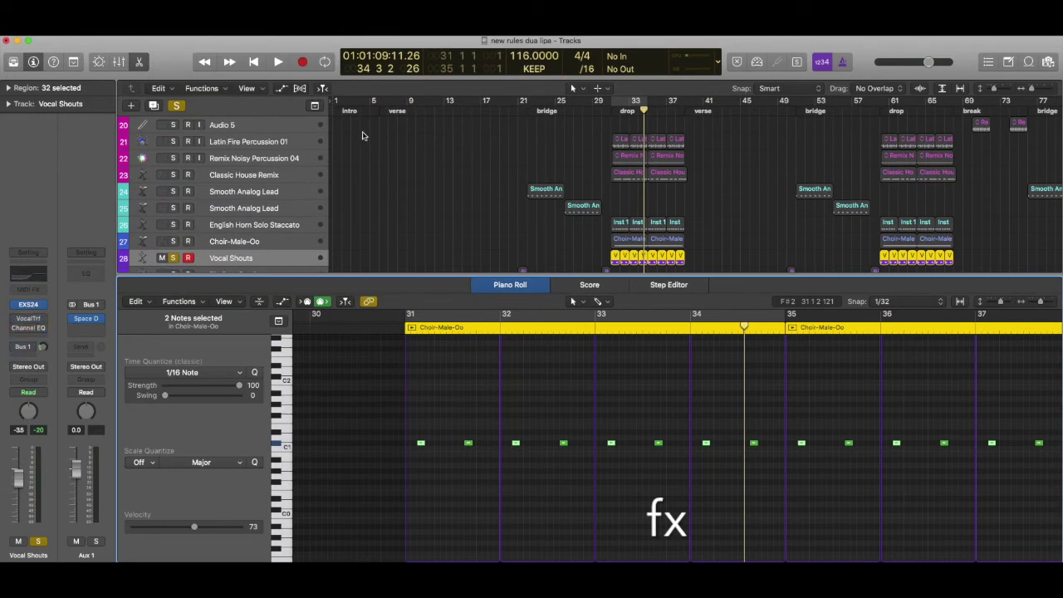
Step: Play the soloed Vocal Shouts, turn its Bus 1 send on to compare the reverb, and replay the part with the Piano Roll closed
{"action": "key", "text": "space"}
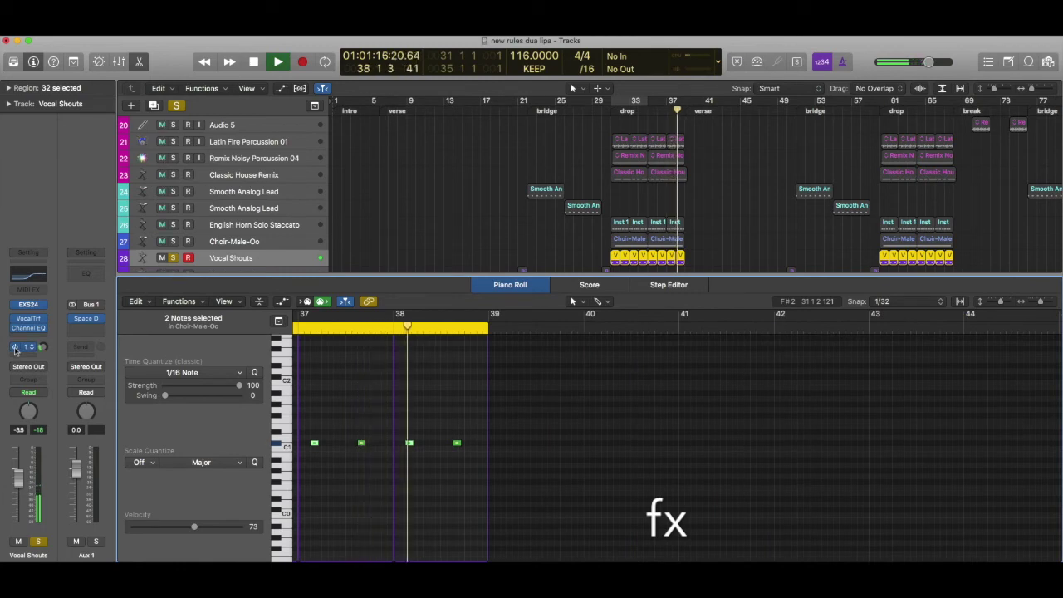
{"action": "left_click", "coordinate": [14, 347]}
{"action": "key", "text": "space"}
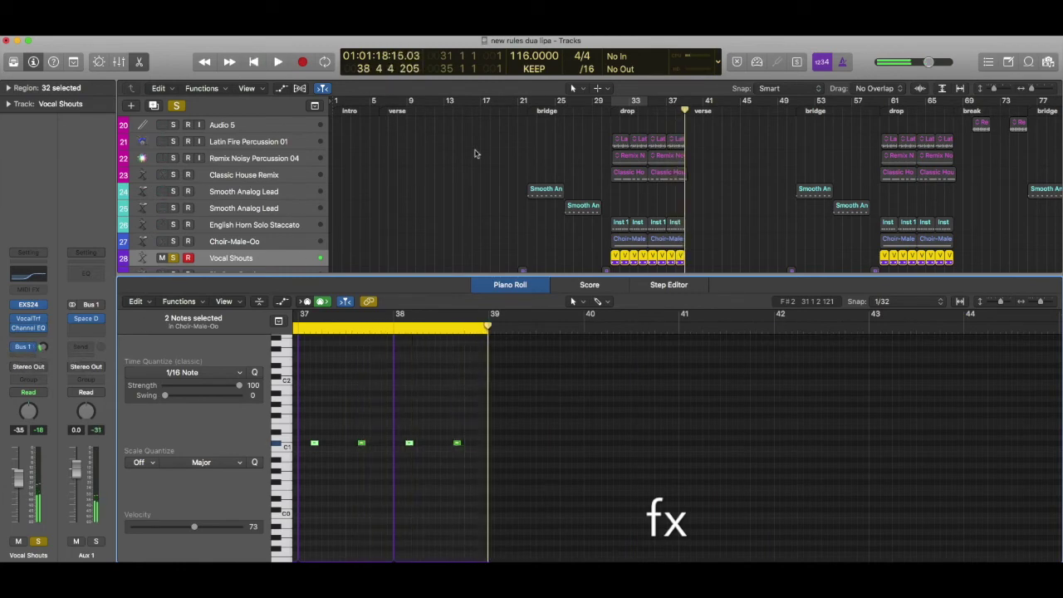
{"action": "key", "text": "space"}
{"action": "key", "text": "p"}
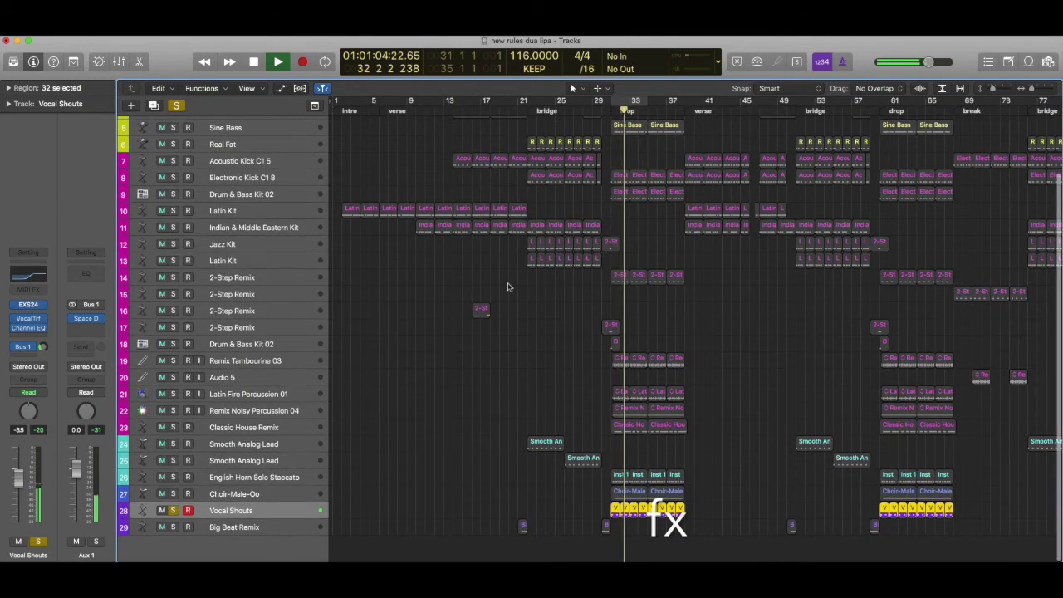
Step: Stop playback, take Vocal Shouts out of solo, and show the Big Beat Remix region at bar 21 in the Piano Roll
{"action": "key", "text": "space"}
{"action": "left_click", "coordinate": [174, 511]}
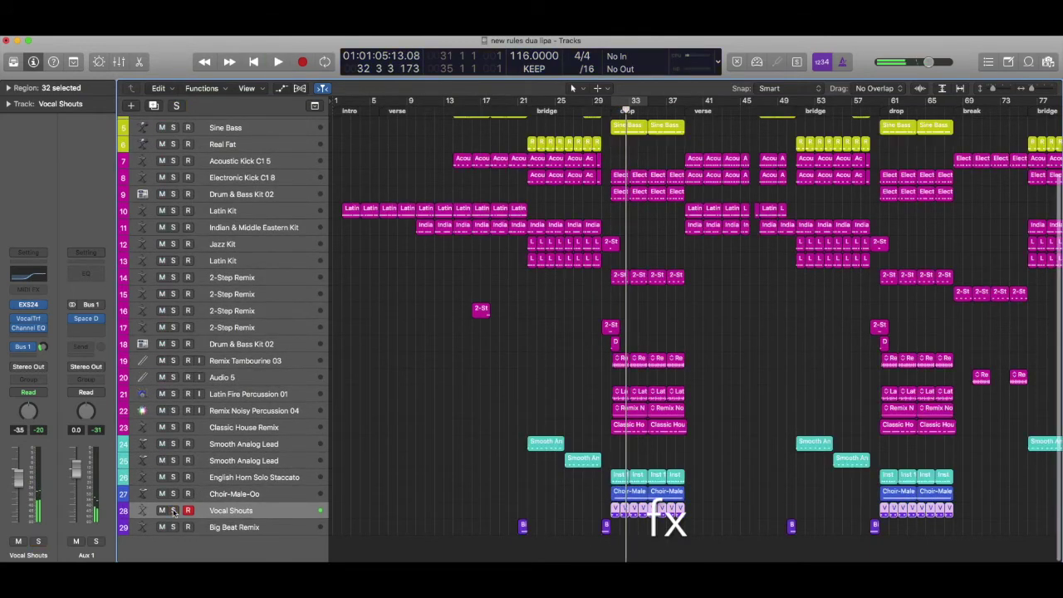
{"action": "left_click", "coordinate": [214, 528]}
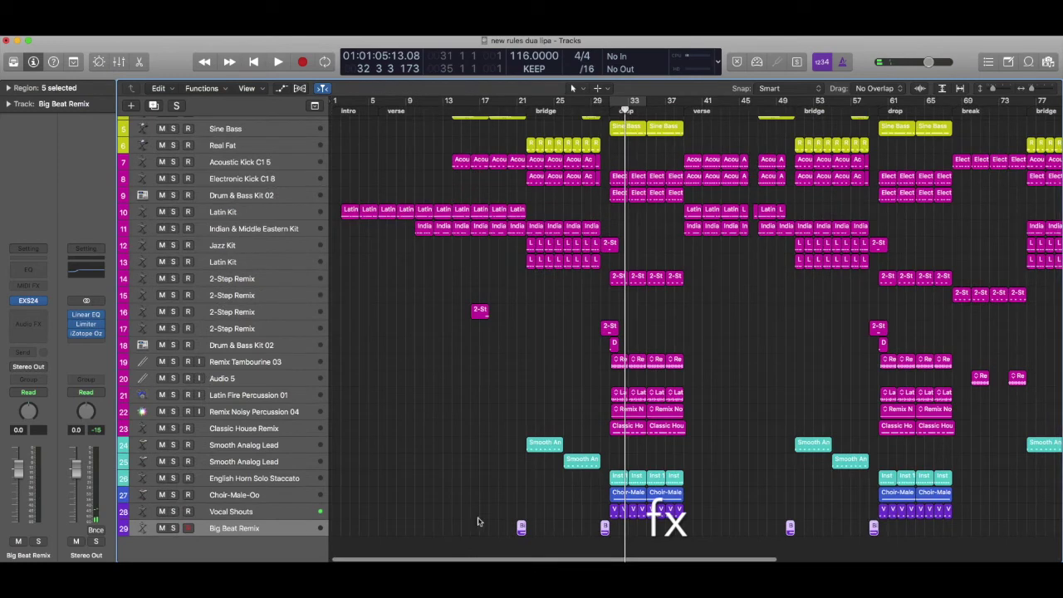
{"action": "scroll", "coordinate": [515, 112], "scroll_direction": "right", "scroll_amount": 1}
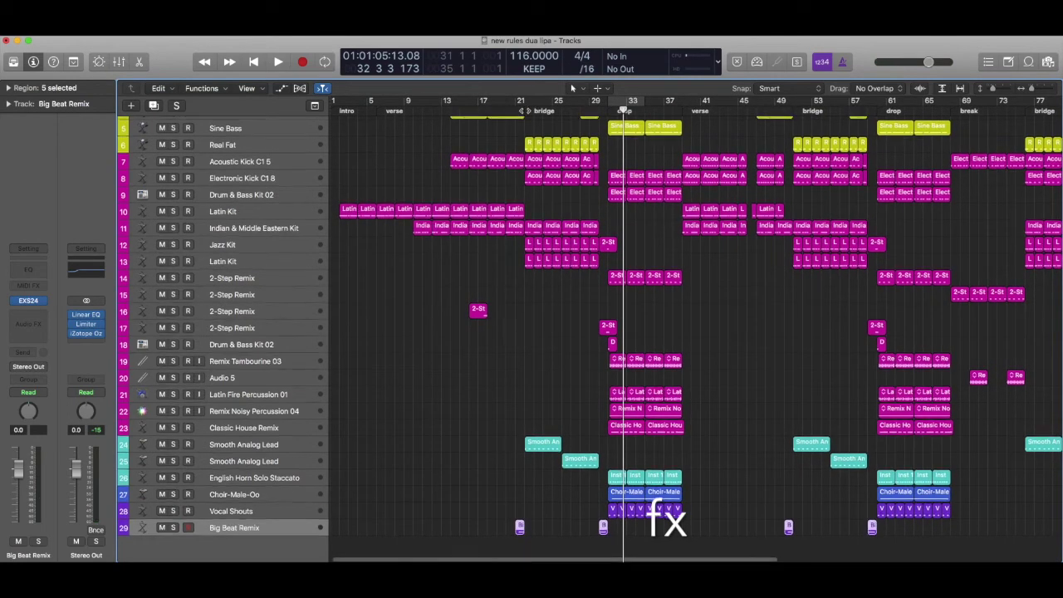
{"action": "double_click", "coordinate": [519, 527]}
{"action": "scroll", "coordinate": [505, 477], "scroll_direction": "left", "scroll_amount": 5}
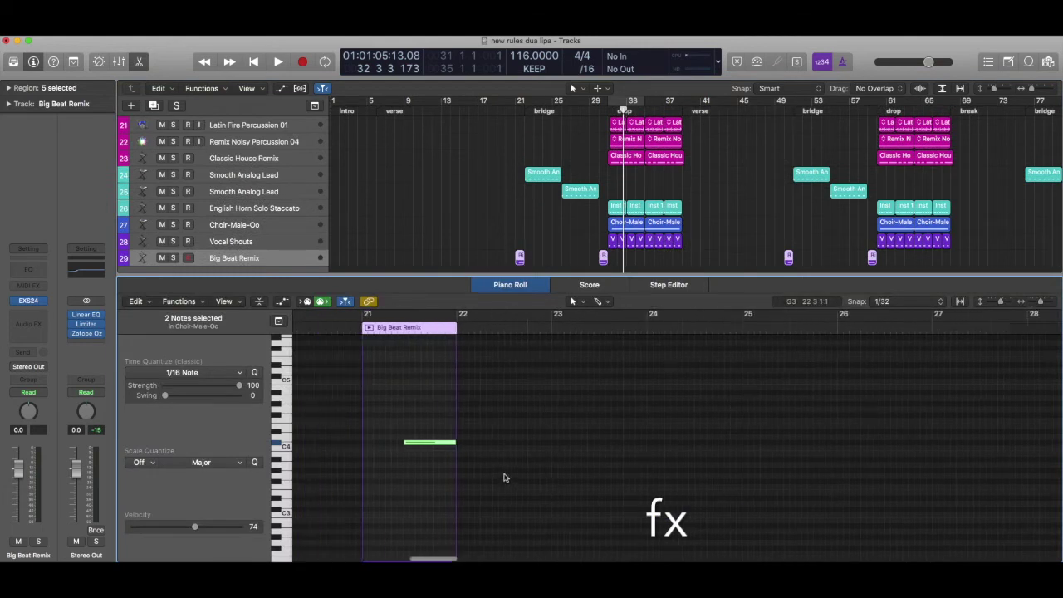
Step: Play the Big Beat Remix region at bar 21 on its own, stop it, and select its C#4 note
{"action": "left_click", "coordinate": [449, 328]}
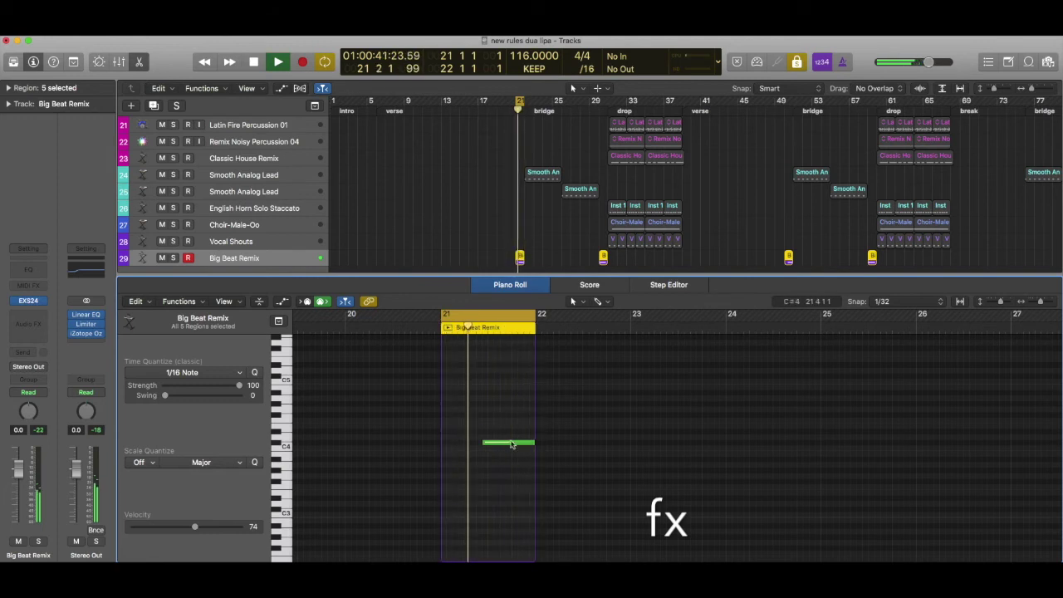
{"action": "left_click", "coordinate": [447, 328]}
{"action": "left_click", "coordinate": [509, 443]}
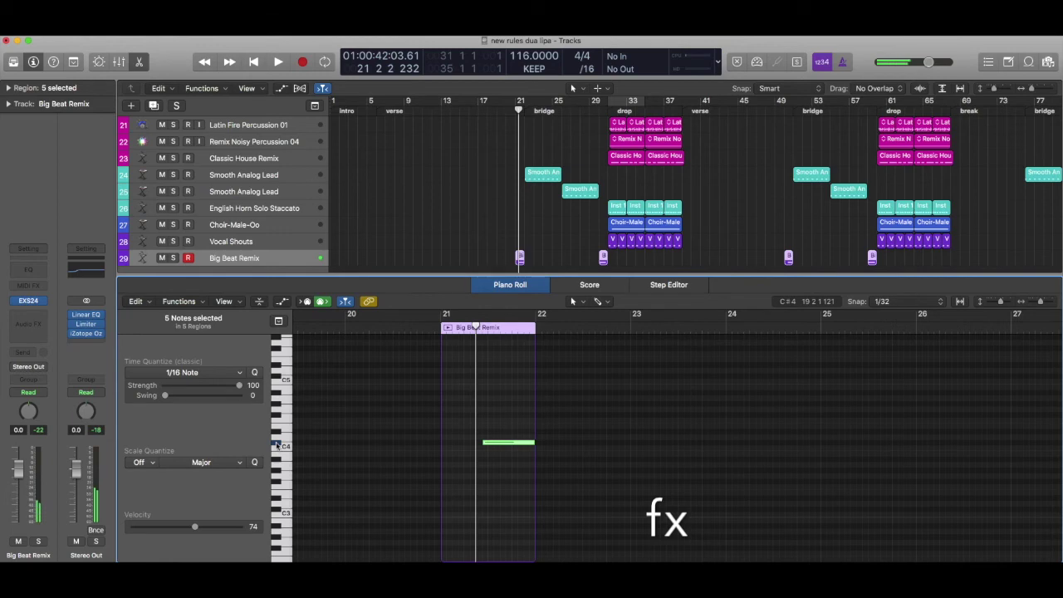
Step: Show the Big Beat Remix region at bar 30 in the Piano Roll and play it on its own
{"action": "left_click", "coordinate": [603, 259]}
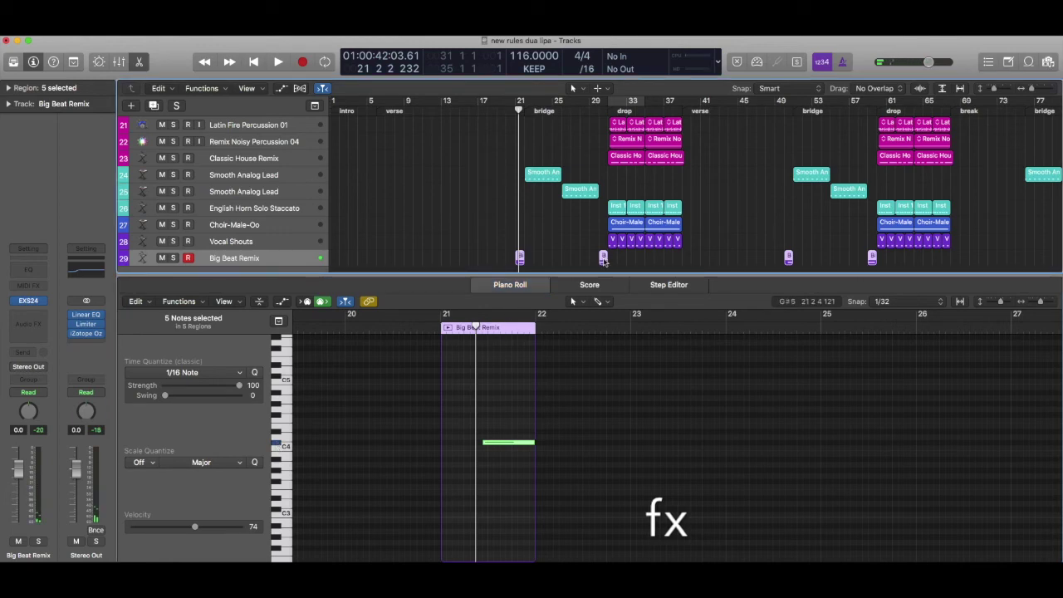
{"action": "key", "text": "e"}
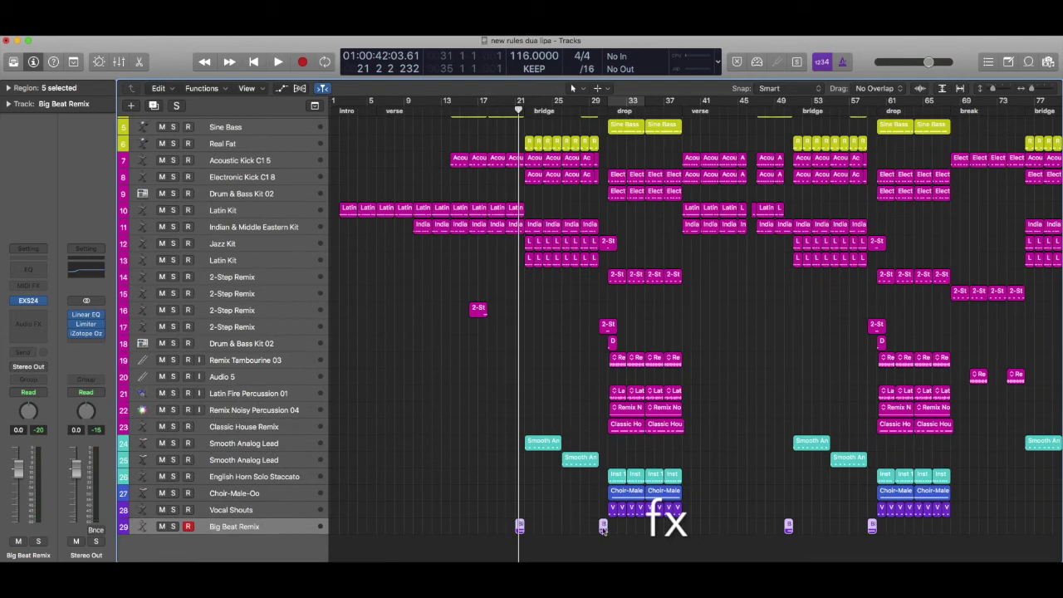
{"action": "key", "text": "e"}
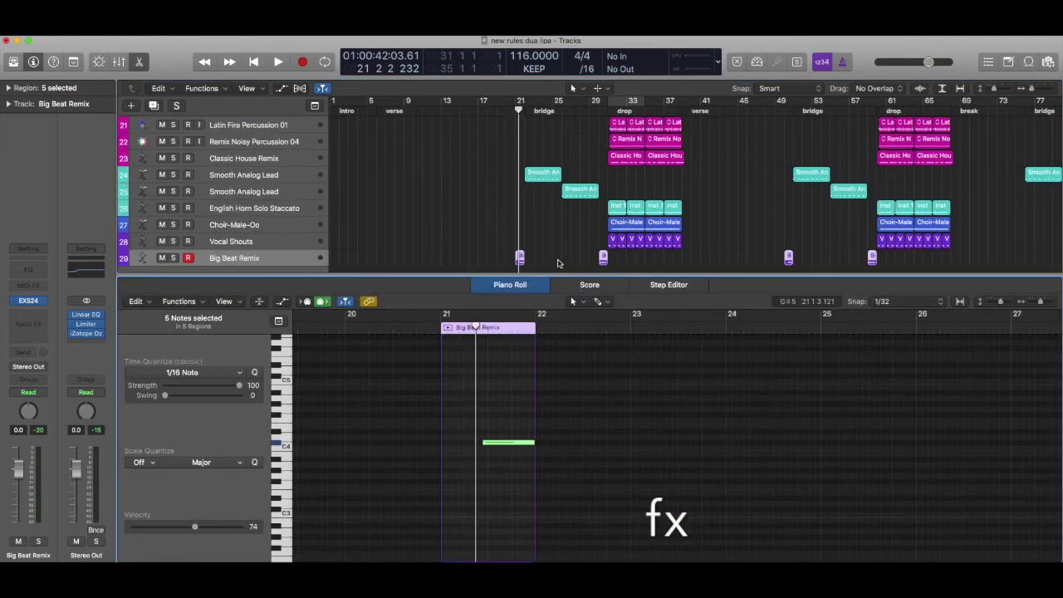
{"action": "left_click", "coordinate": [645, 257]}
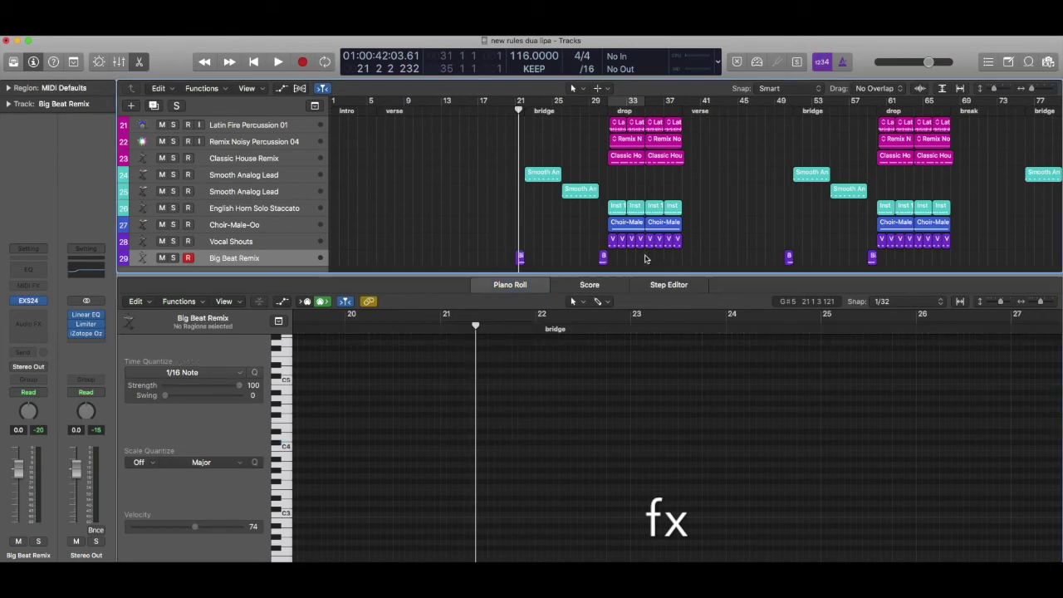
{"action": "left_click", "coordinate": [602, 258]}
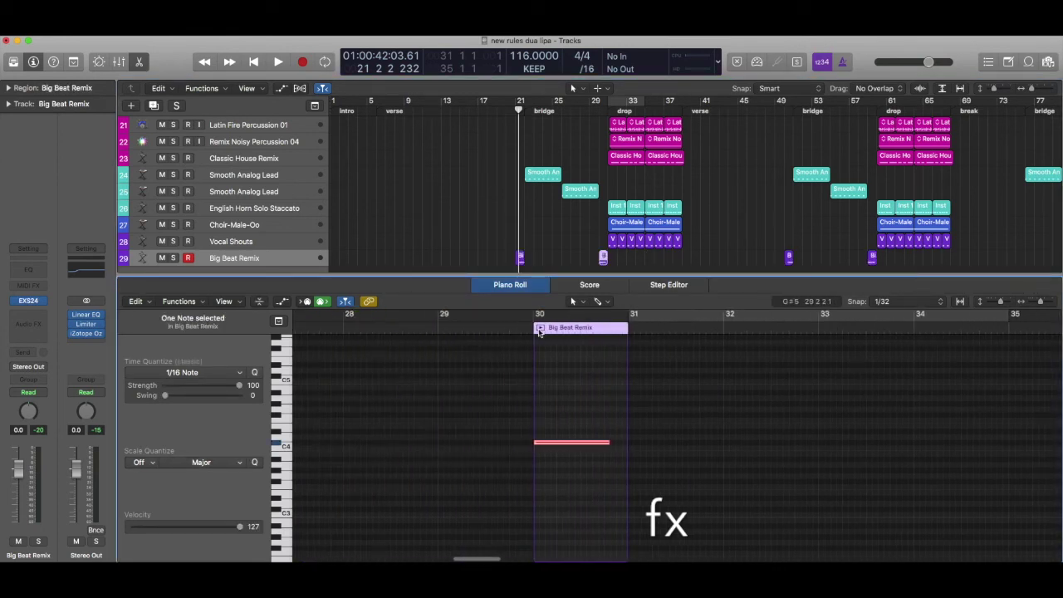
{"action": "left_click", "coordinate": [540, 329]}
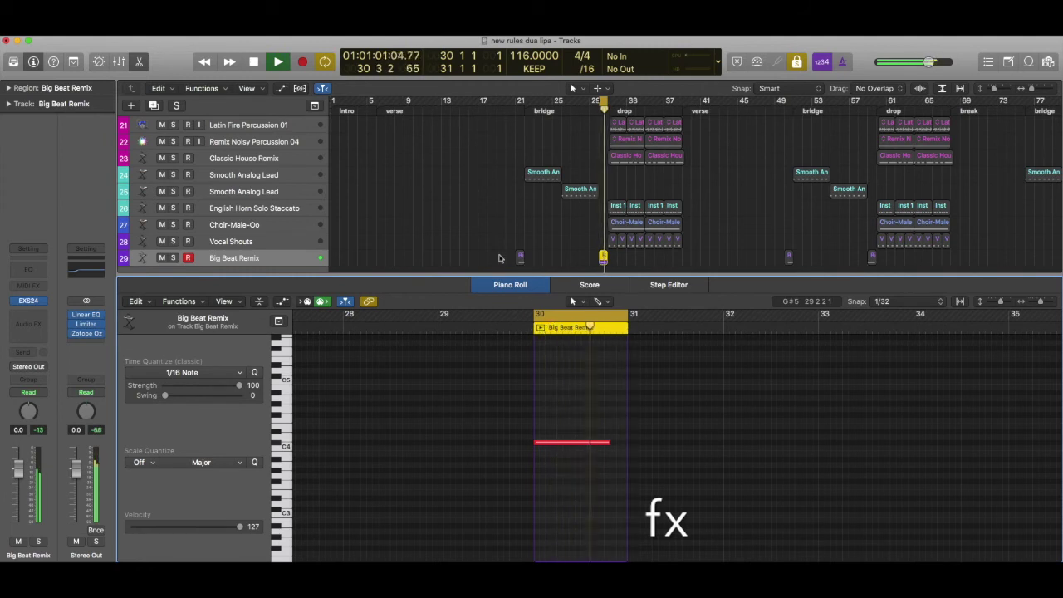
{"action": "key", "text": "space"}
{"action": "left_click_drag", "start_coordinate": [571, 419], "coordinate": [585, 454]}
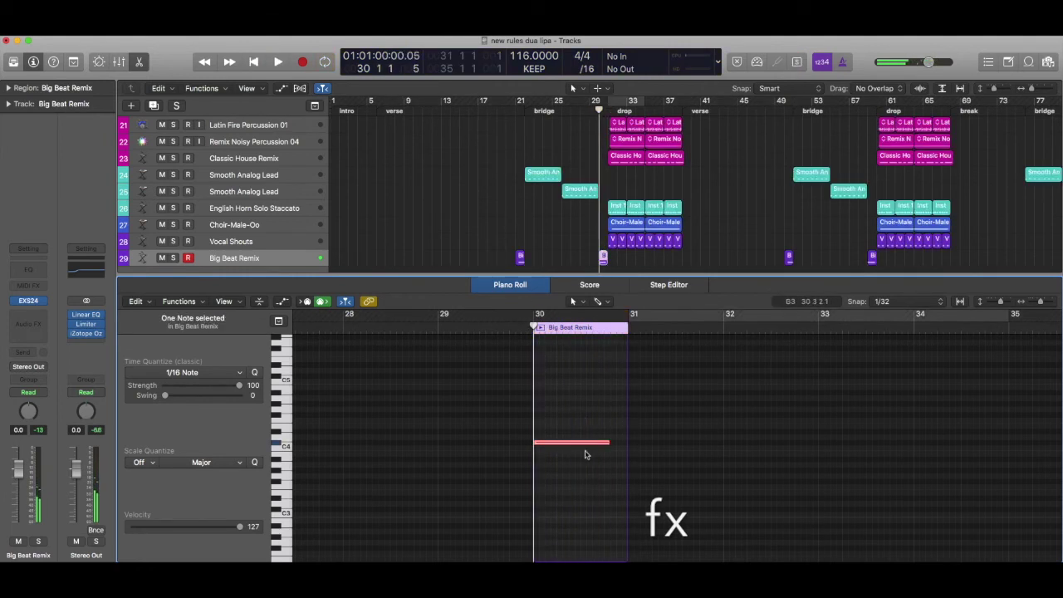
Step: Locate Big Beat Remix in the EXS24 under Factory, Drums & Percussion, Electronic Drum Kits, and close the instrument
{"action": "left_click", "coordinate": [27, 302]}
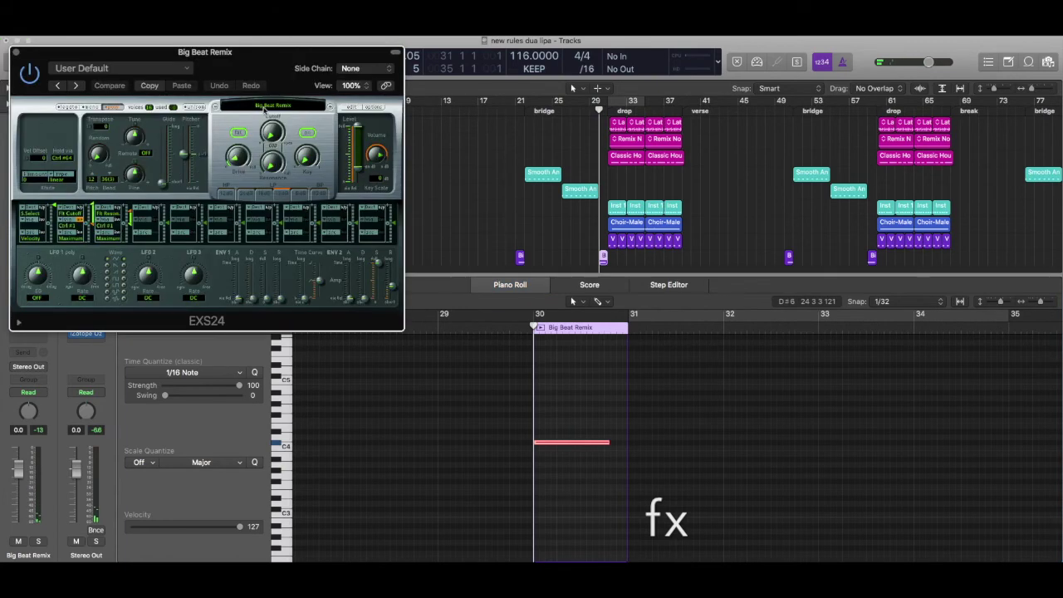
{"action": "left_click", "coordinate": [264, 108]}
{"action": "mouse_move", "coordinate": [259, 308]}
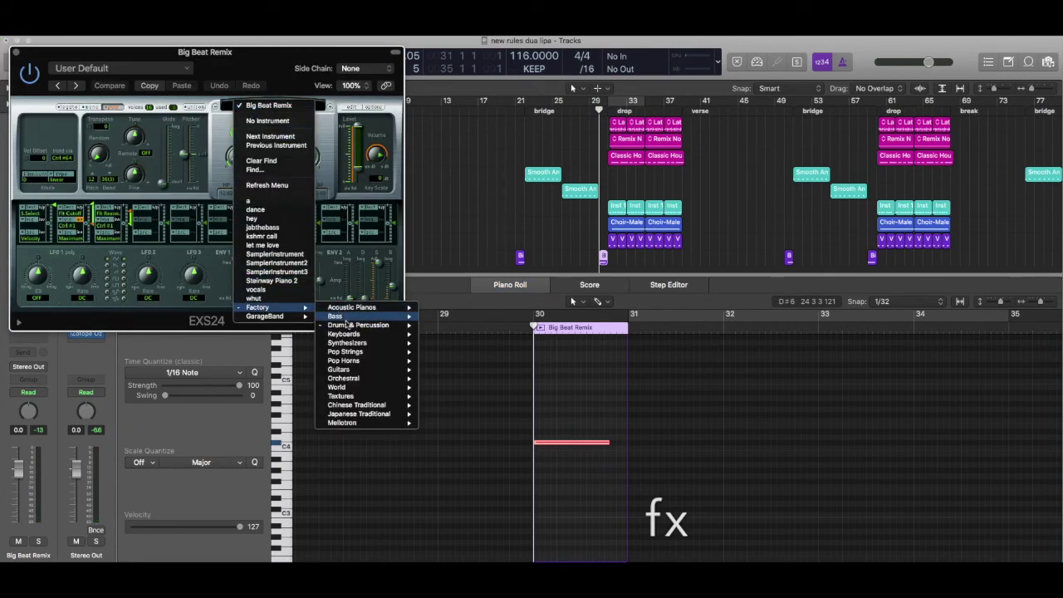
{"action": "mouse_move", "coordinate": [353, 325]}
{"action": "mouse_move", "coordinate": [439, 336]}
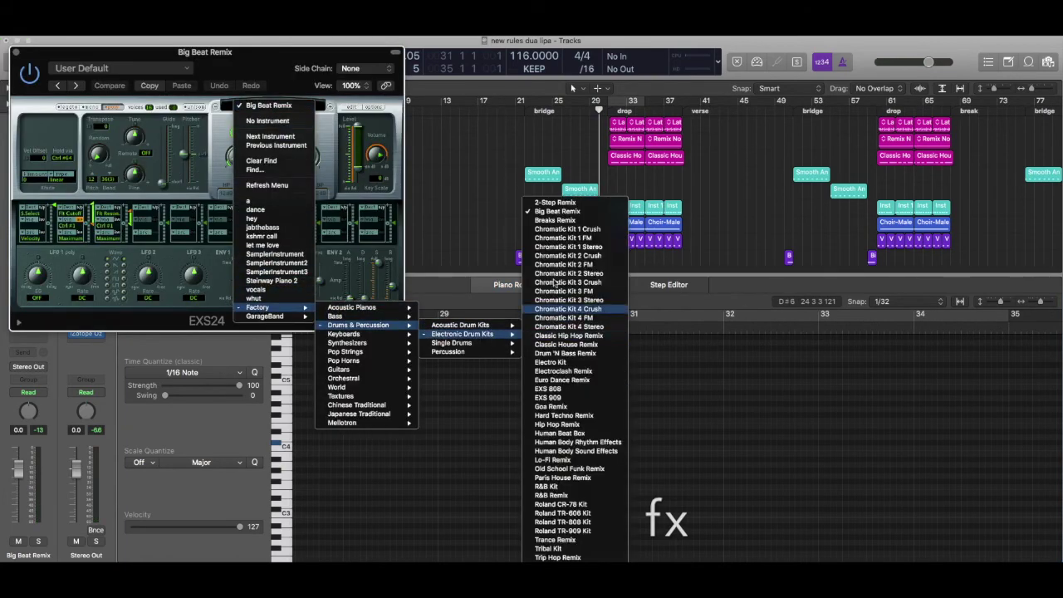
{"action": "left_click", "coordinate": [558, 211]}
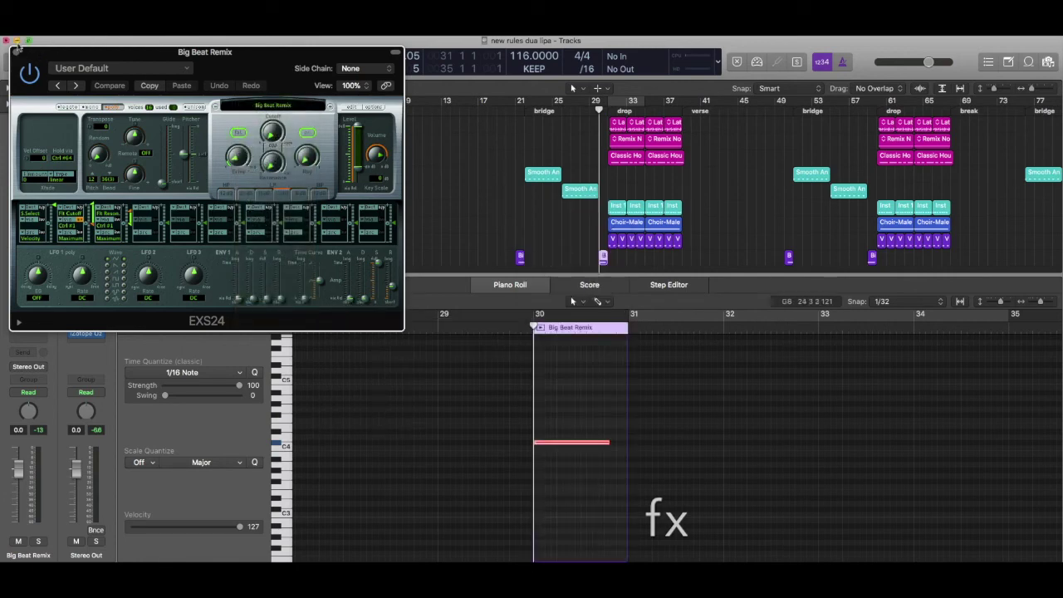
{"action": "left_click", "coordinate": [15, 53]}
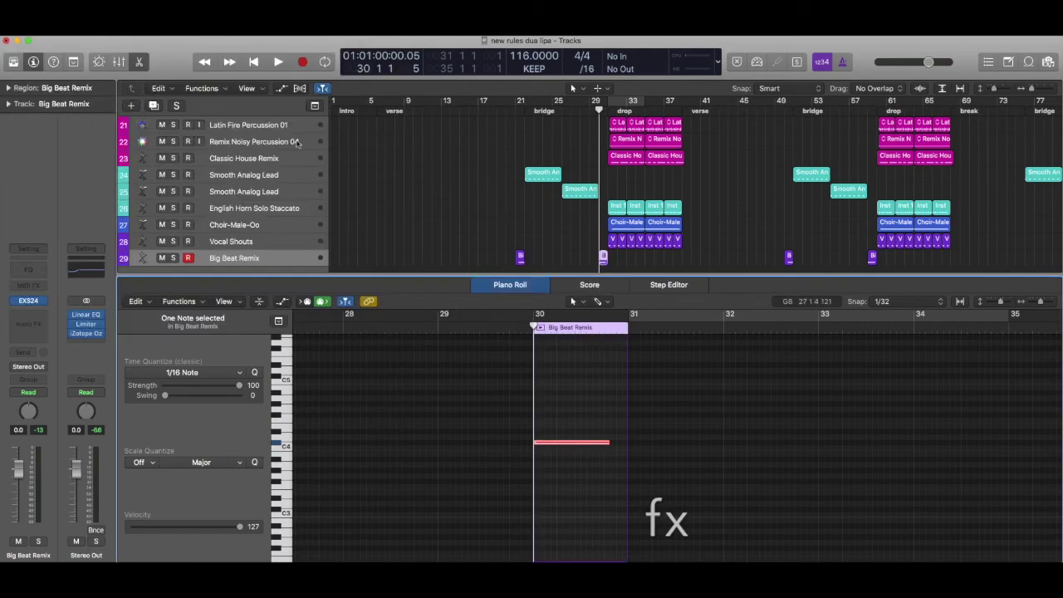
Step: Play the full mix from bar 21 and again from bar 30 to hear the Big Beat Remix effects in context
{"action": "left_click", "coordinate": [514, 109]}
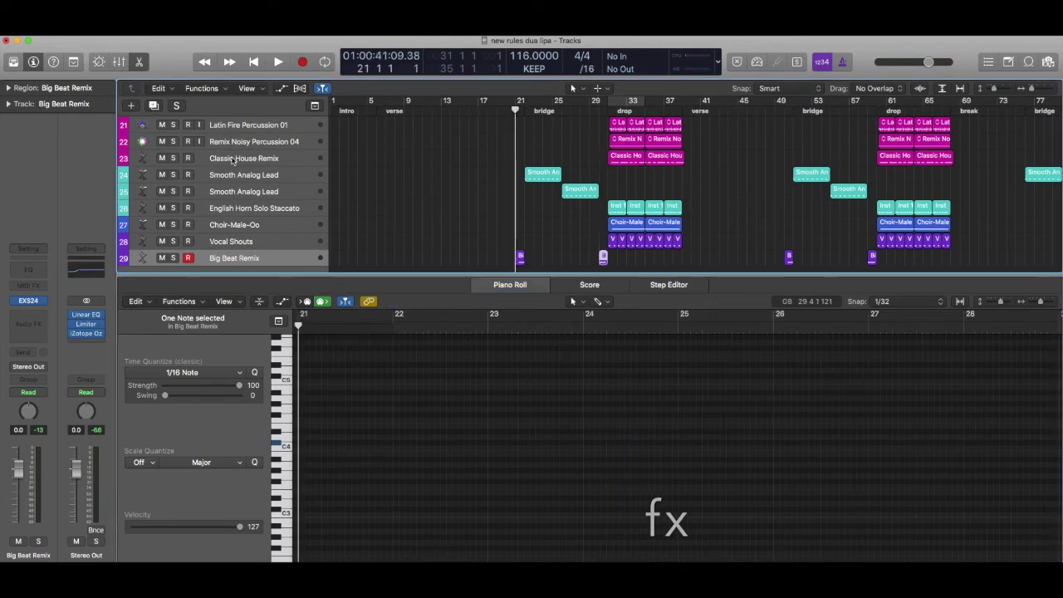
{"action": "key", "text": "space"}
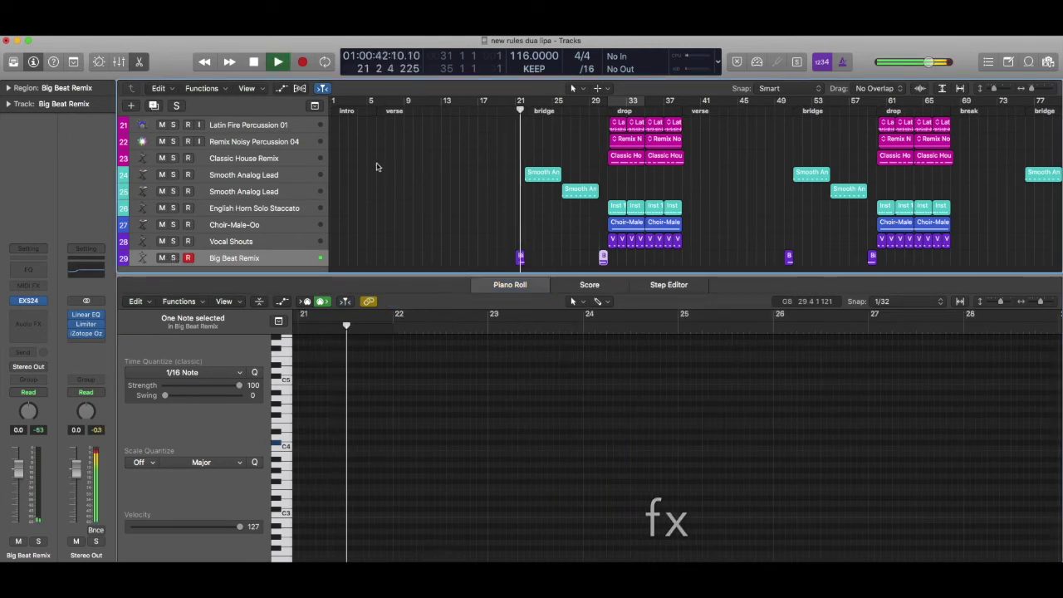
{"action": "left_click", "coordinate": [600, 109]}
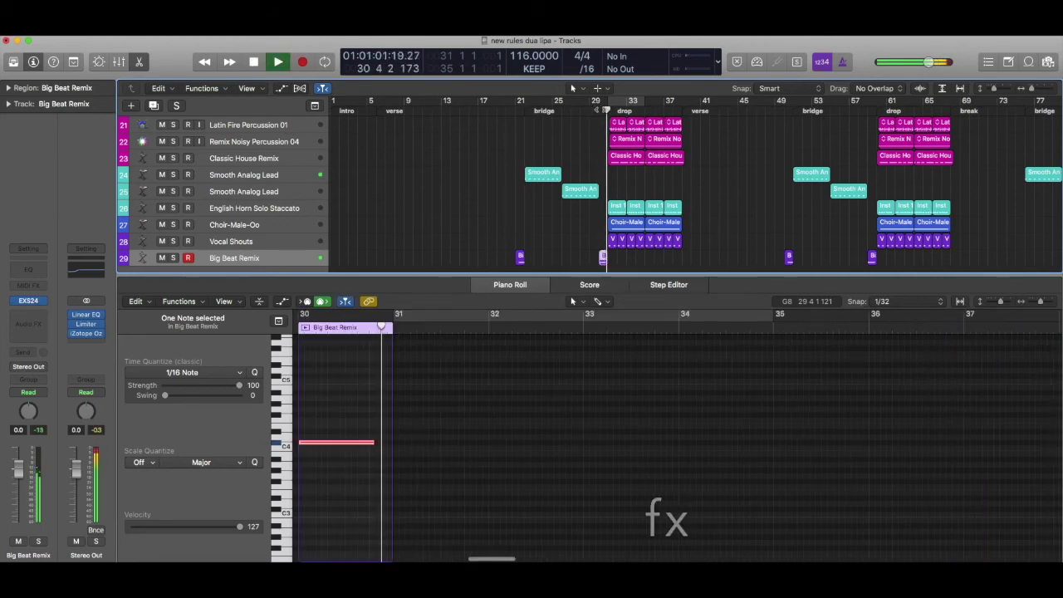
{"action": "key", "text": "space"}
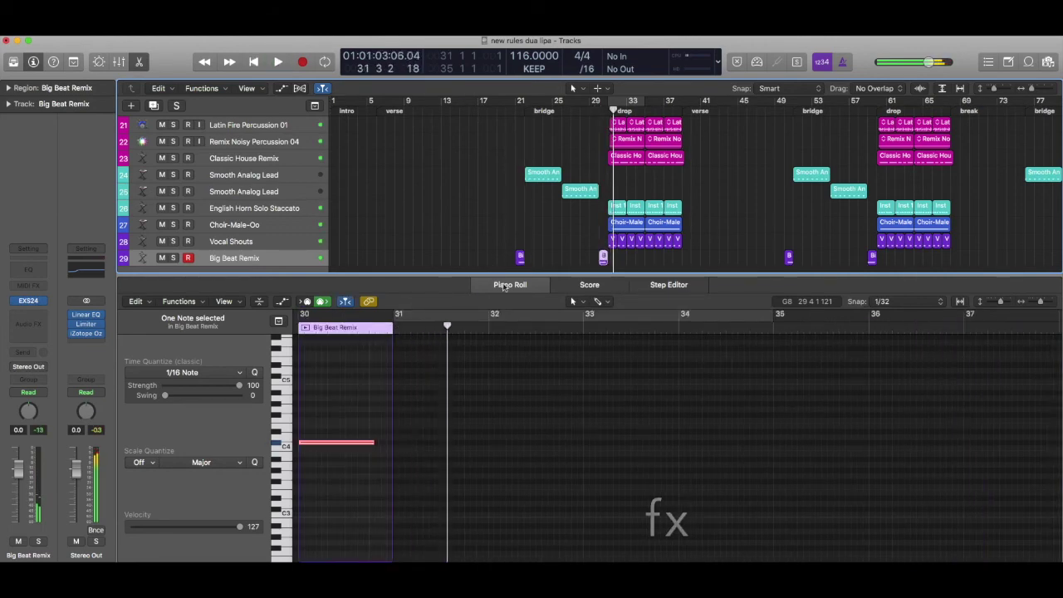
Step: Close the Piano Roll and zoom the arrangement out until all 29 tracks and the whole song fit
{"action": "left_click", "coordinate": [502, 287]}
{"action": "key", "text": "super+Left"}
{"action": "key", "text": "super+Left"}
{"action": "key", "text": "super+Up"}
{"action": "key", "text": "super+Up"}
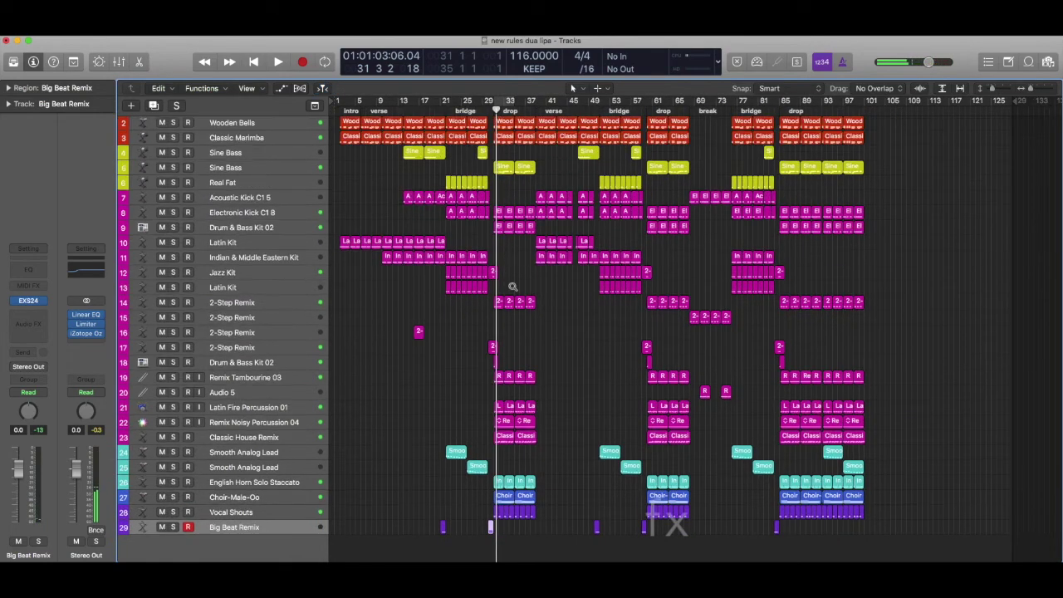
{"action": "scroll", "coordinate": [512, 289], "scroll_direction": "up", "scroll_amount": 1}
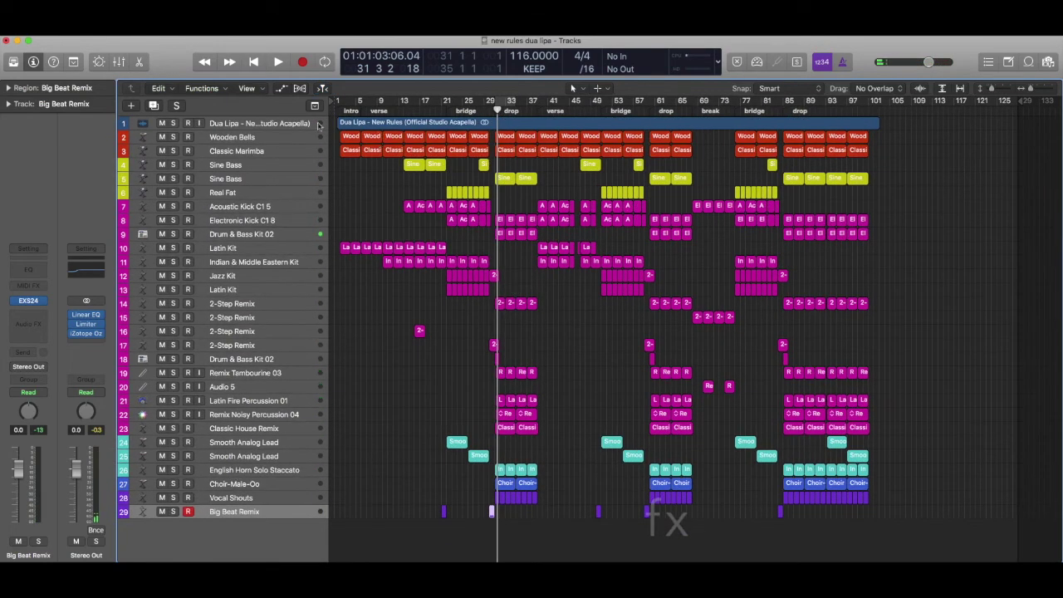
Step: Mute the Dua Lipa acapella track and play the song from the beginning
{"action": "left_click", "coordinate": [161, 123]}
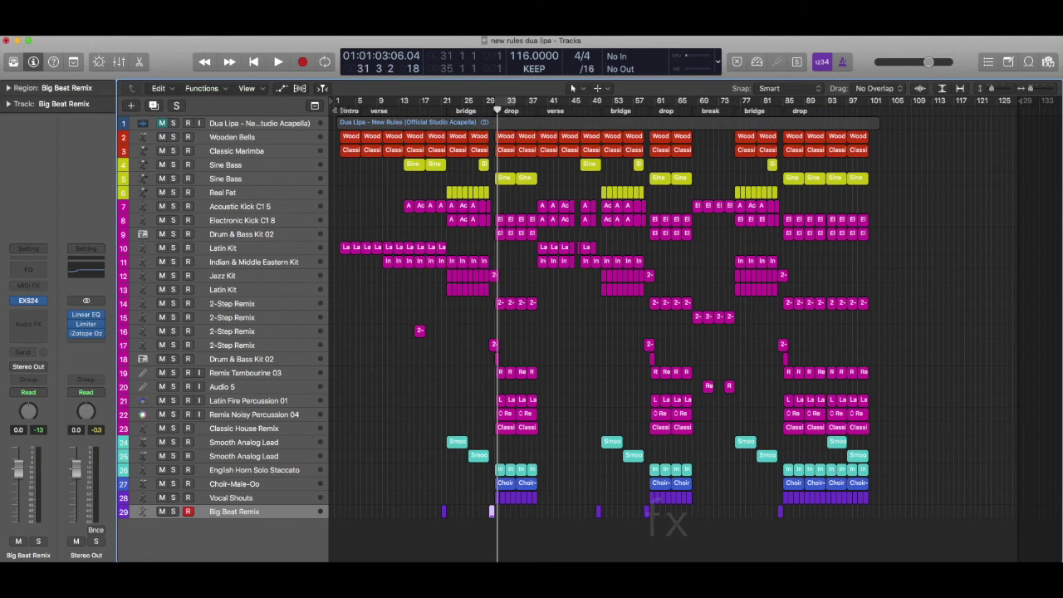
{"action": "key", "text": "Return"}
{"action": "key", "text": "space"}
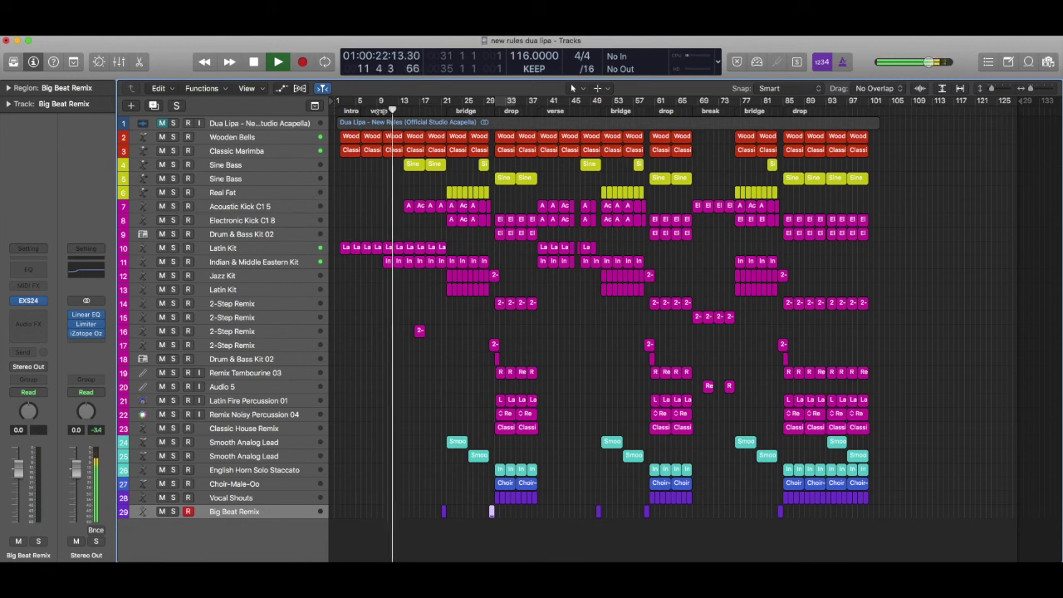
Step: Alternately unmute and mute the acapella during playback to compare the mix with and without vocals, leaving it muted
{"action": "left_click", "coordinate": [164, 125]}
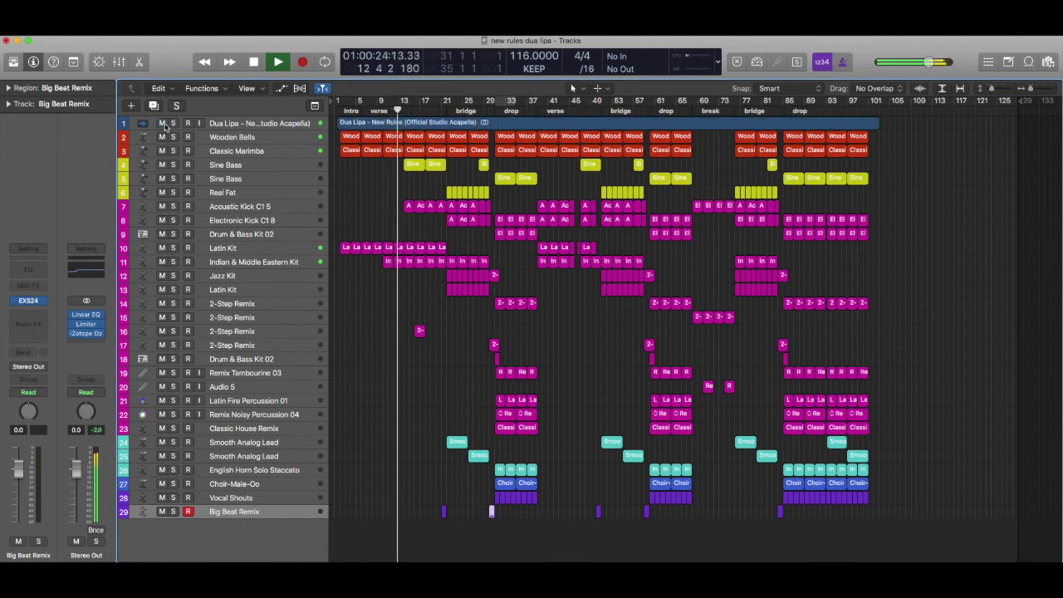
{"action": "left_click", "coordinate": [163, 125]}
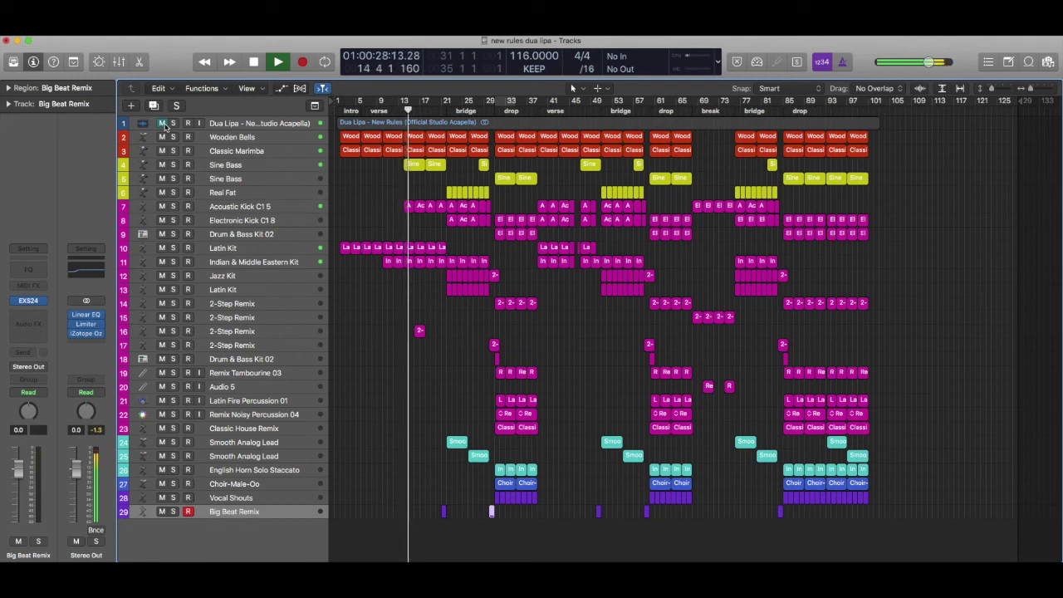
{"action": "left_click", "coordinate": [164, 124]}
{"action": "left_click", "coordinate": [163, 124]}
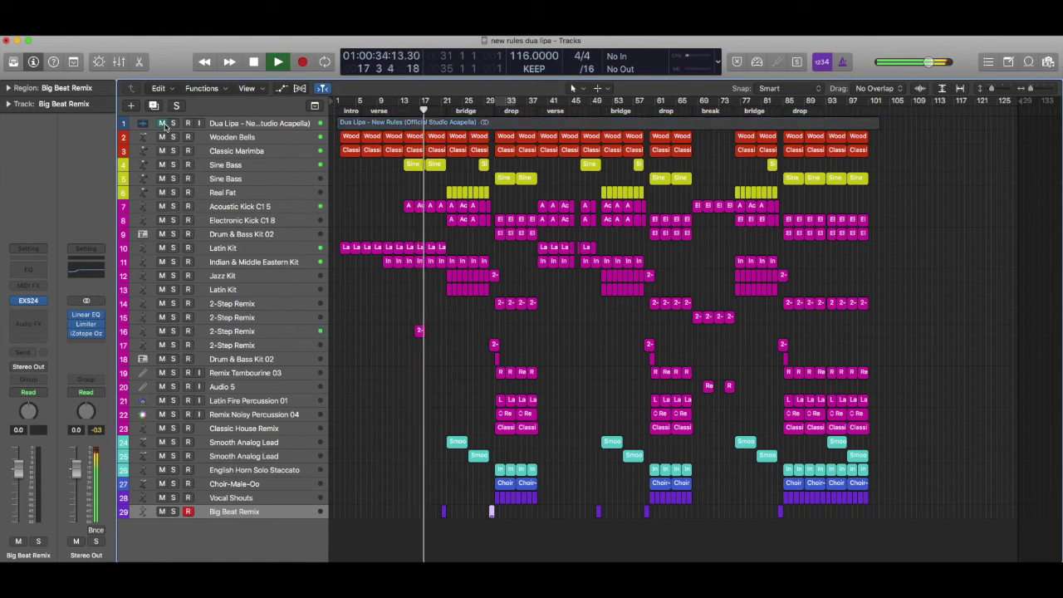
{"action": "left_click", "coordinate": [164, 124]}
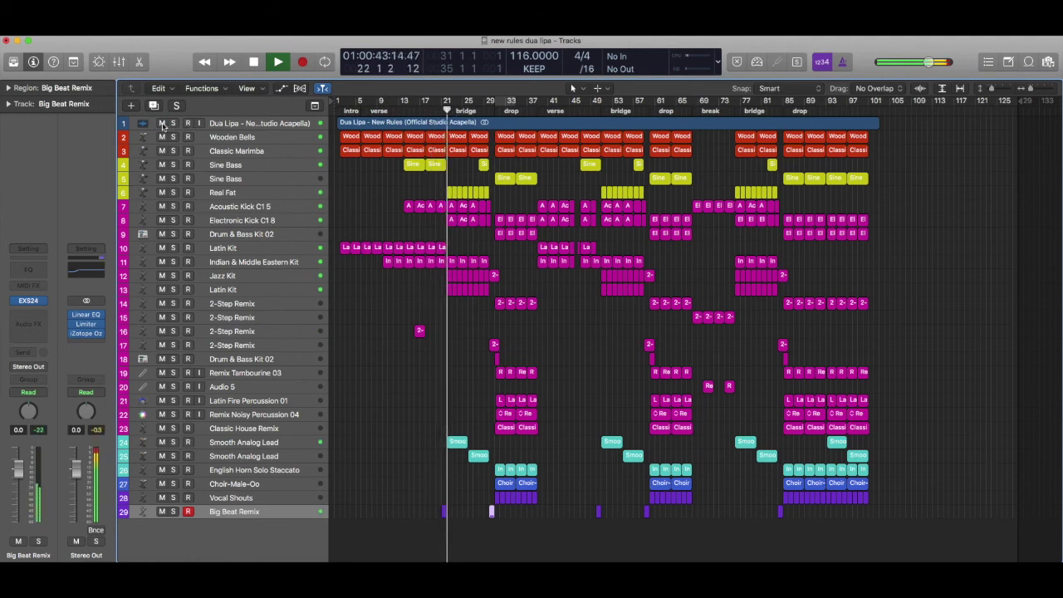
{"action": "left_click", "coordinate": [163, 125]}
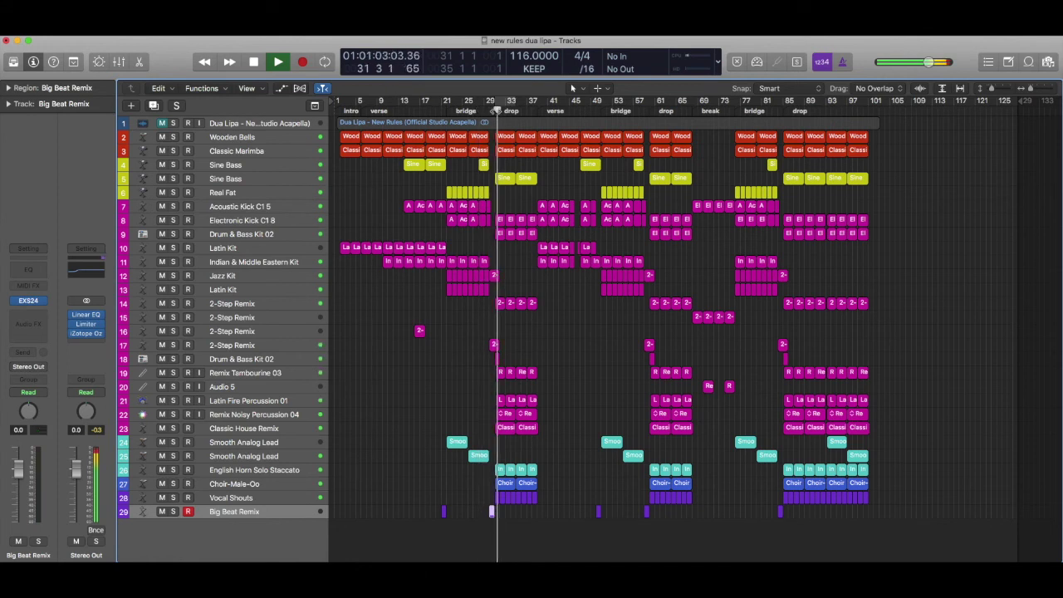
Step: Play the instrumental from bar 30 into the first drop, jumping ahead to the second verse and the end of the second bridge
{"action": "key", "text": "space"}
{"action": "left_click", "coordinate": [489, 111]}
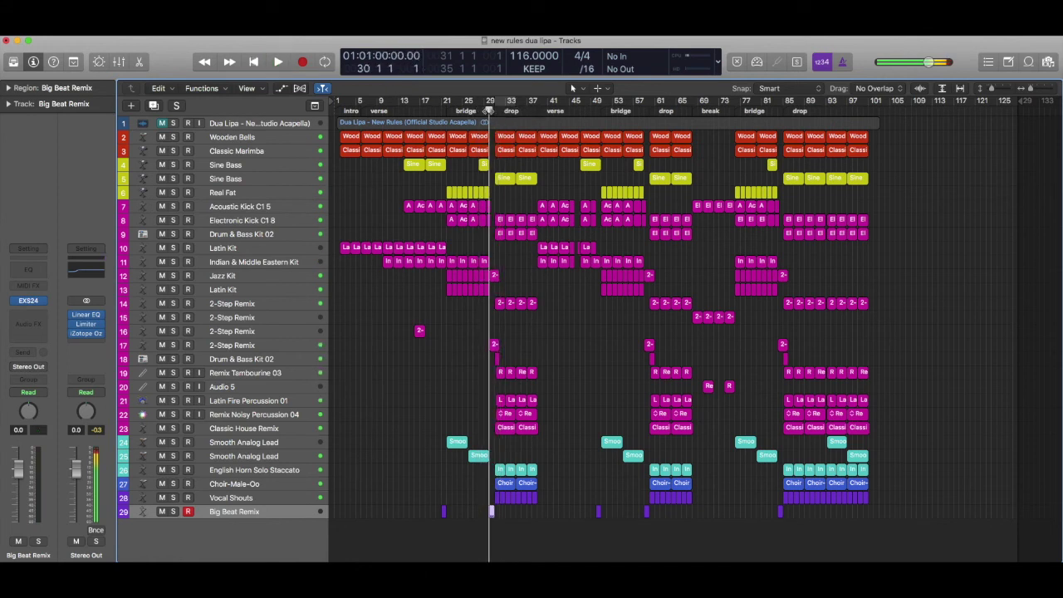
{"action": "key", "text": "space"}
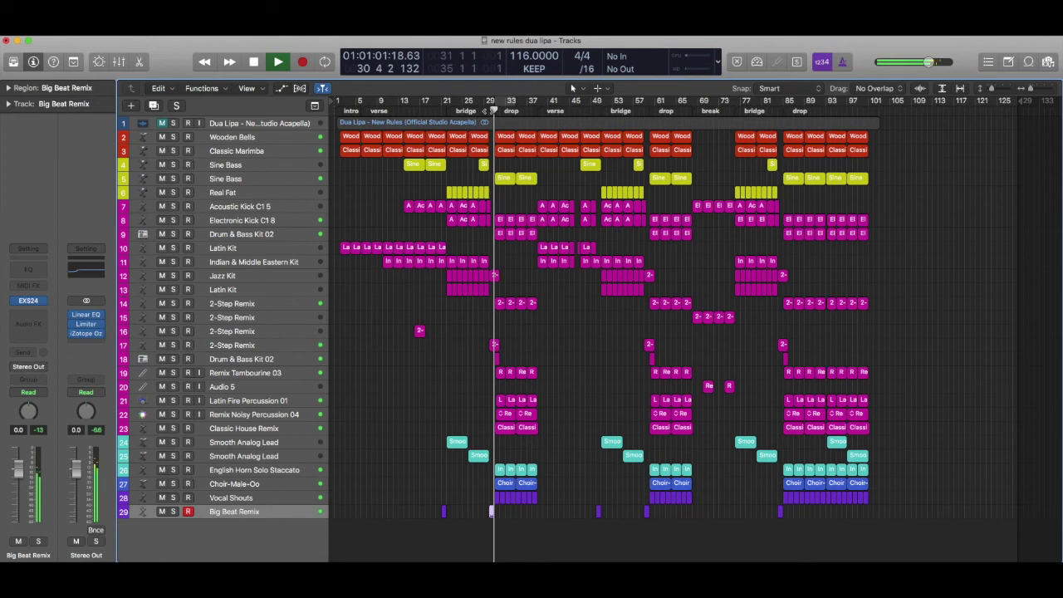
{"action": "left_click", "coordinate": [538, 111]}
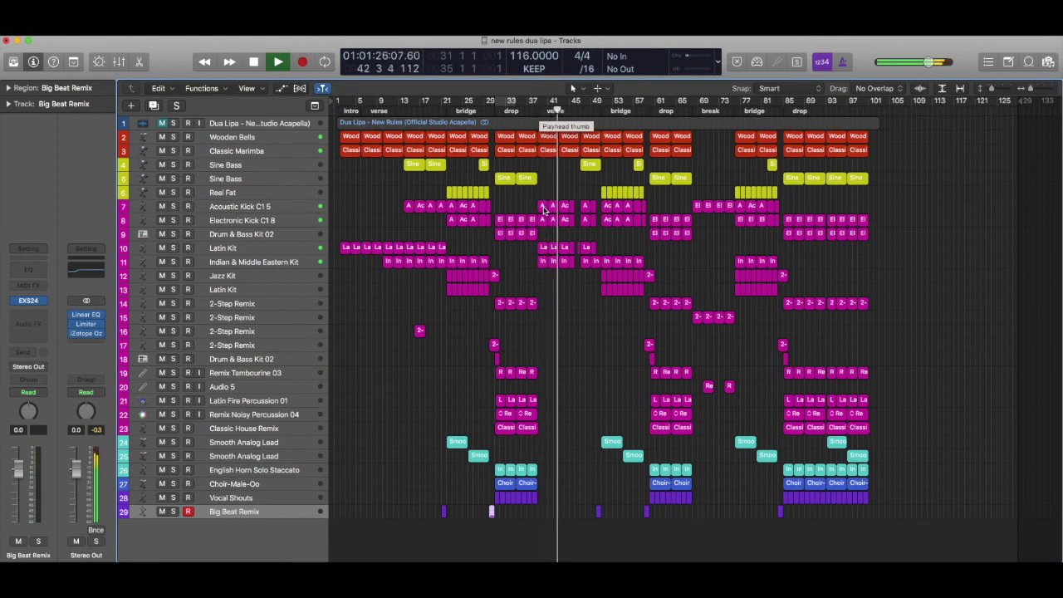
{"action": "left_click", "coordinate": [642, 108]}
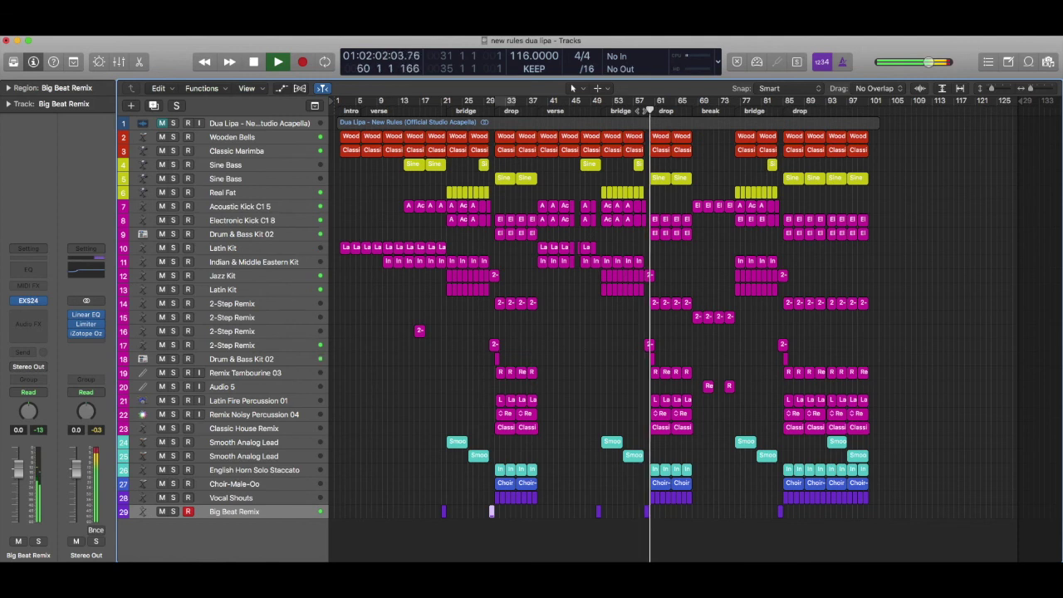
Step: Unmute the Dua Lipa acapella track and play the song with vocals from the end of the second drop into the break
{"action": "left_click", "coordinate": [692, 110]}
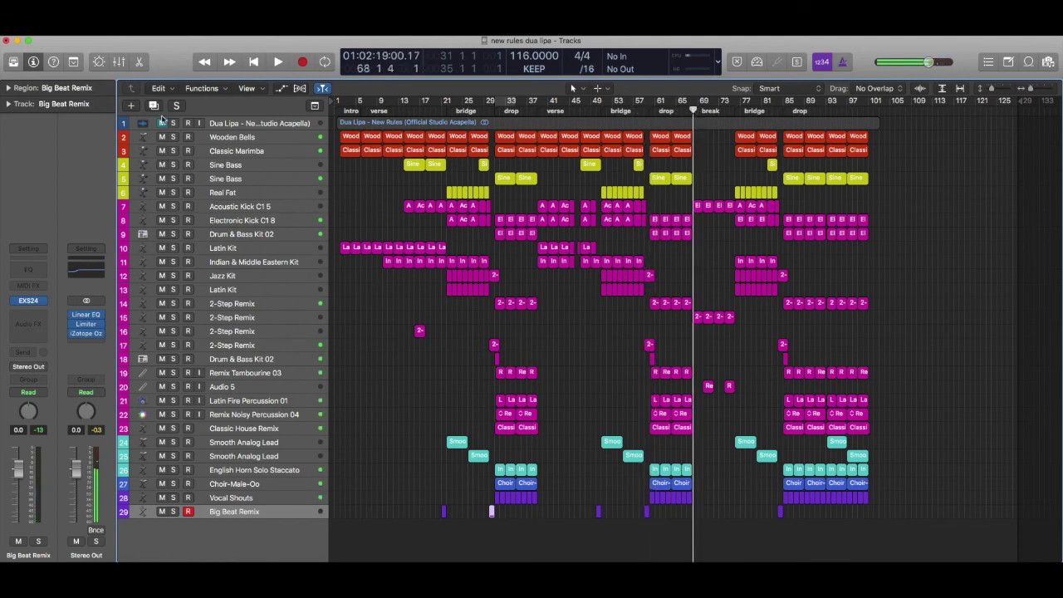
{"action": "left_click", "coordinate": [162, 124]}
{"action": "key", "text": "space"}
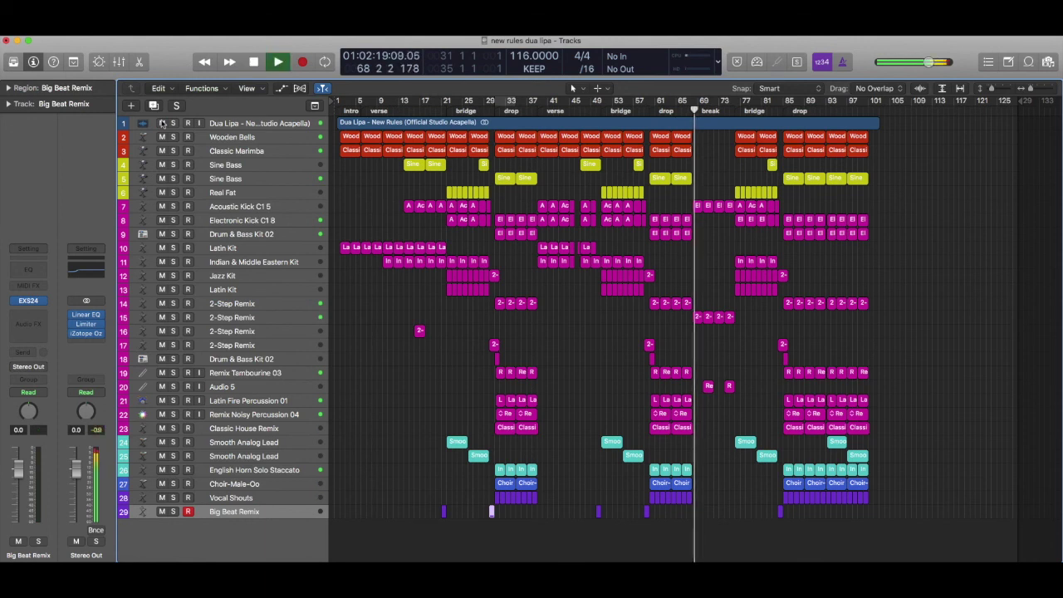
{"action": "key", "text": "space"}
{"action": "left_click", "coordinate": [687, 111]}
{"action": "key", "text": "space"}
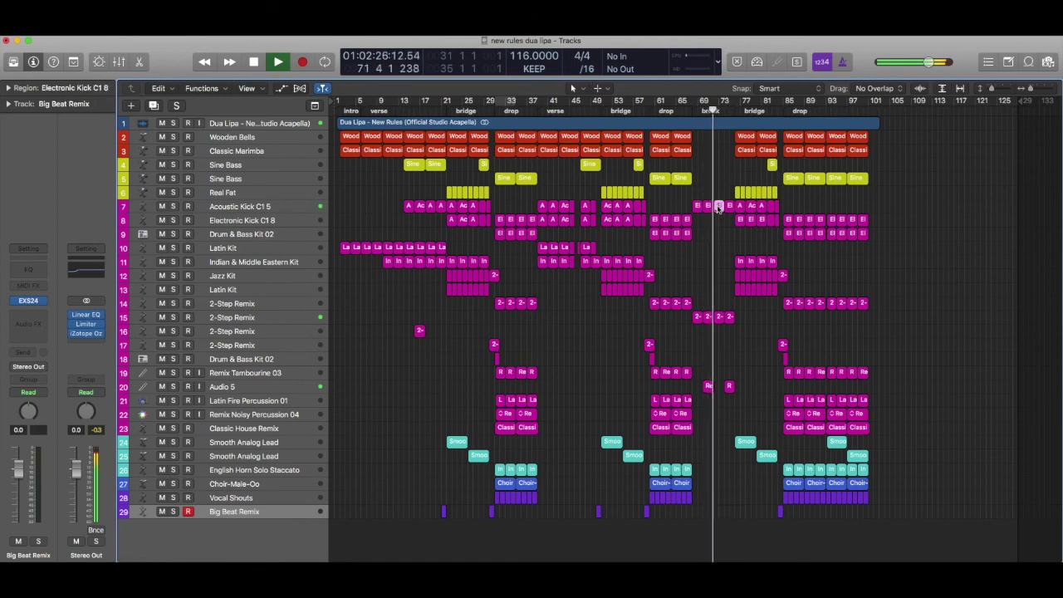
Step: Show the notes of the break's Acoustic Kick C1 5 track region at bar 72 in the Piano Roll and stop playback
{"action": "double_click", "coordinate": [718, 208]}
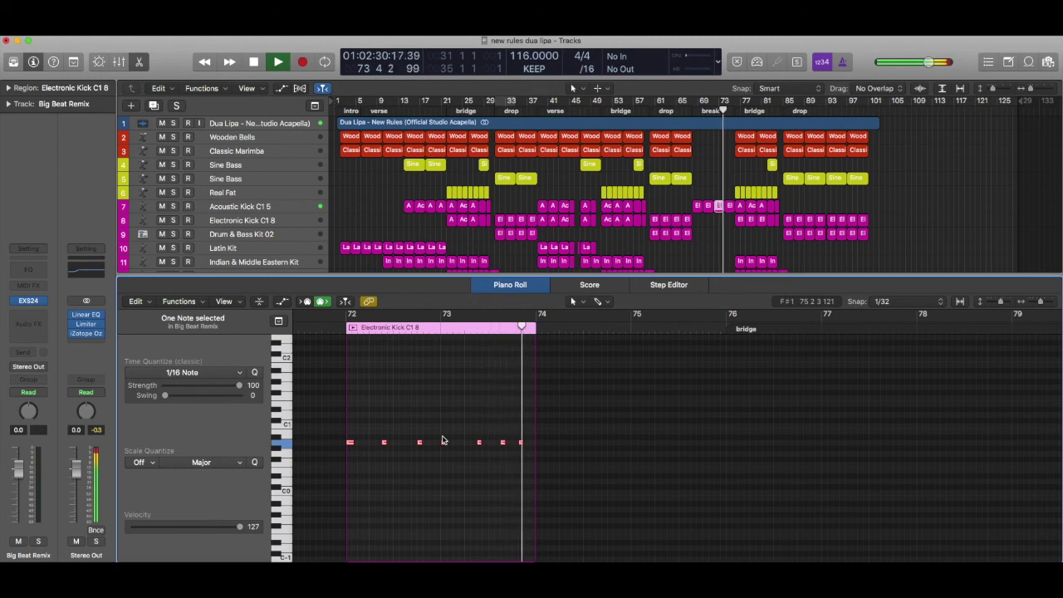
{"action": "key", "text": "space"}
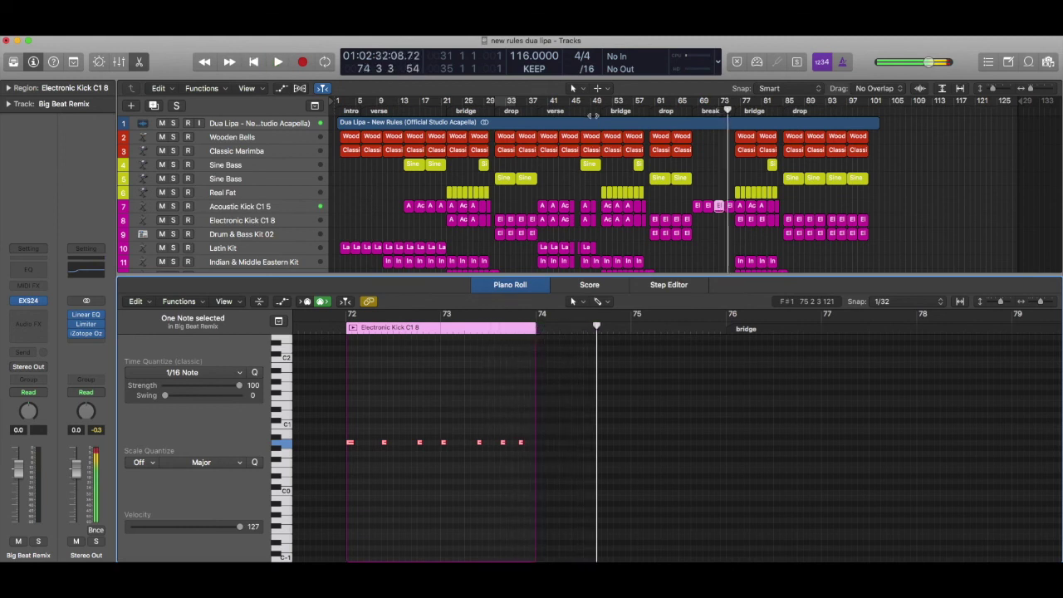
Step: Select the second verse's kick region at bar 39 on the Acoustic Kick C1 5 track and play its notes soloed
{"action": "left_click", "coordinate": [529, 111]}
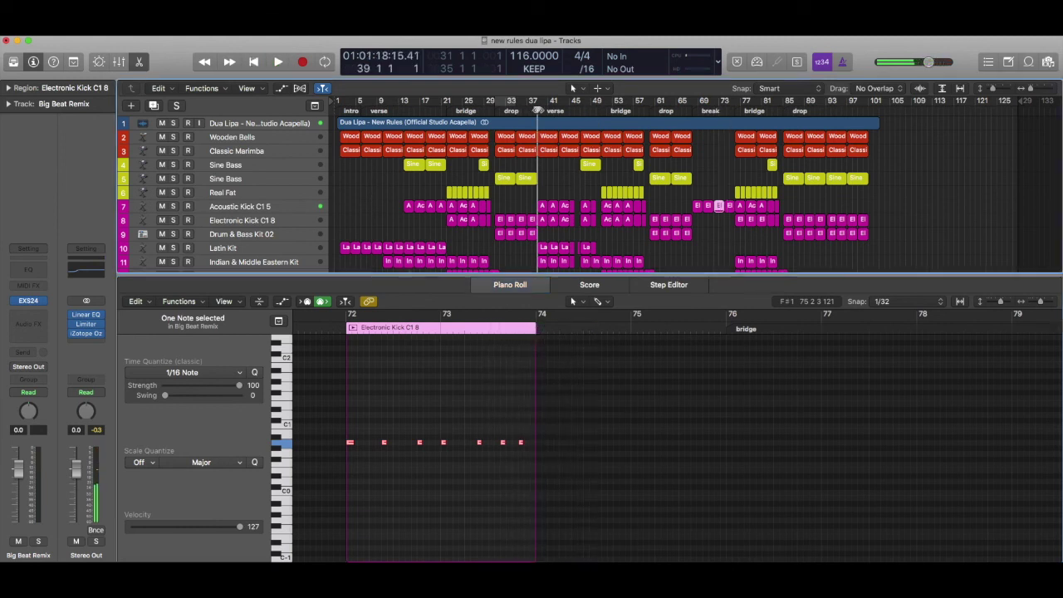
{"action": "key", "text": "space"}
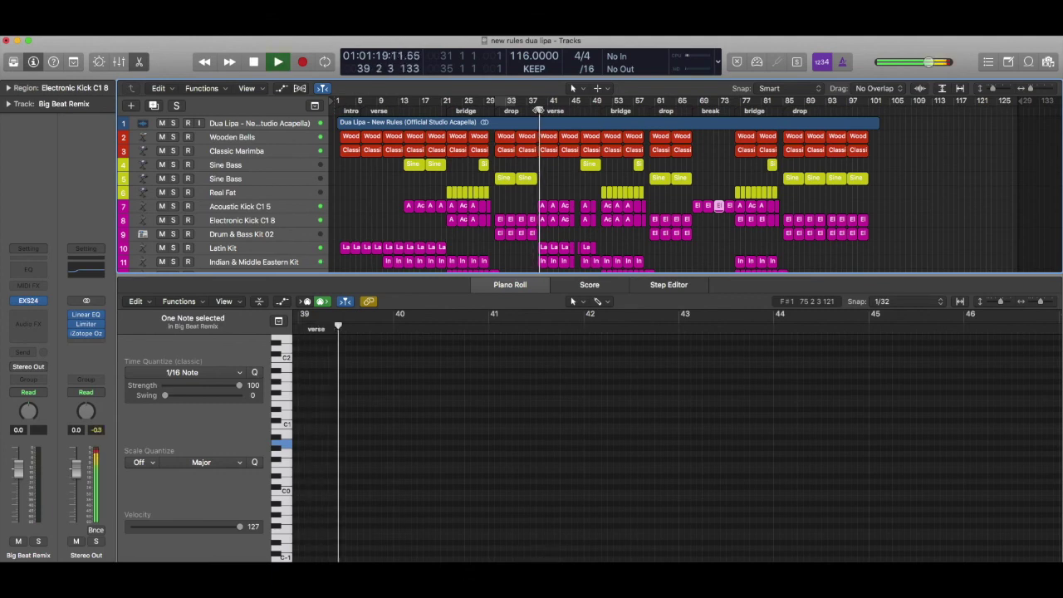
{"action": "key", "text": "space"}
{"action": "left_click", "coordinate": [541, 207]}
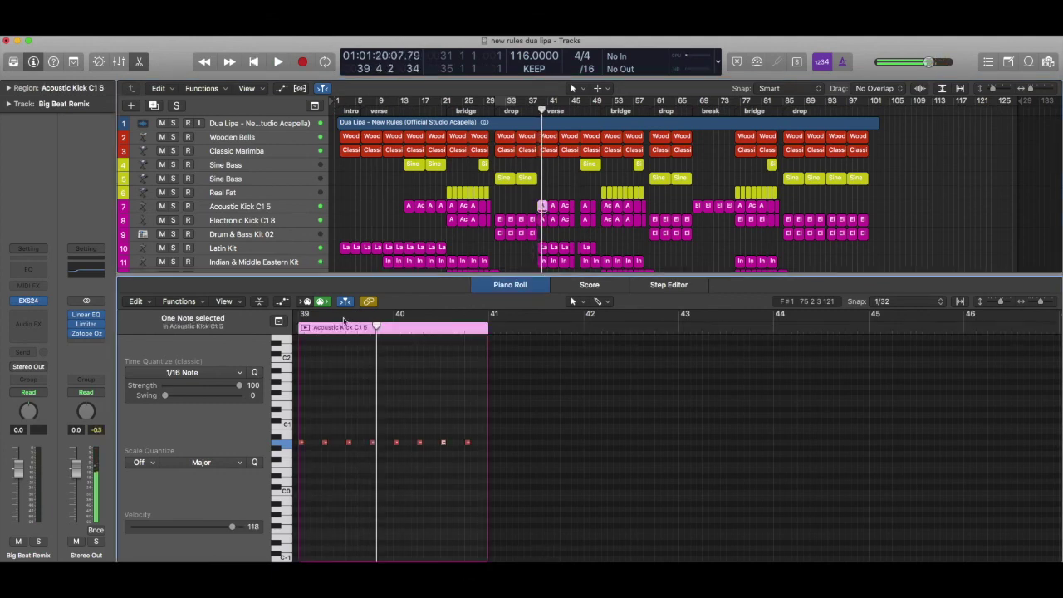
{"action": "left_click", "coordinate": [304, 329]}
{"action": "key", "text": "space"}
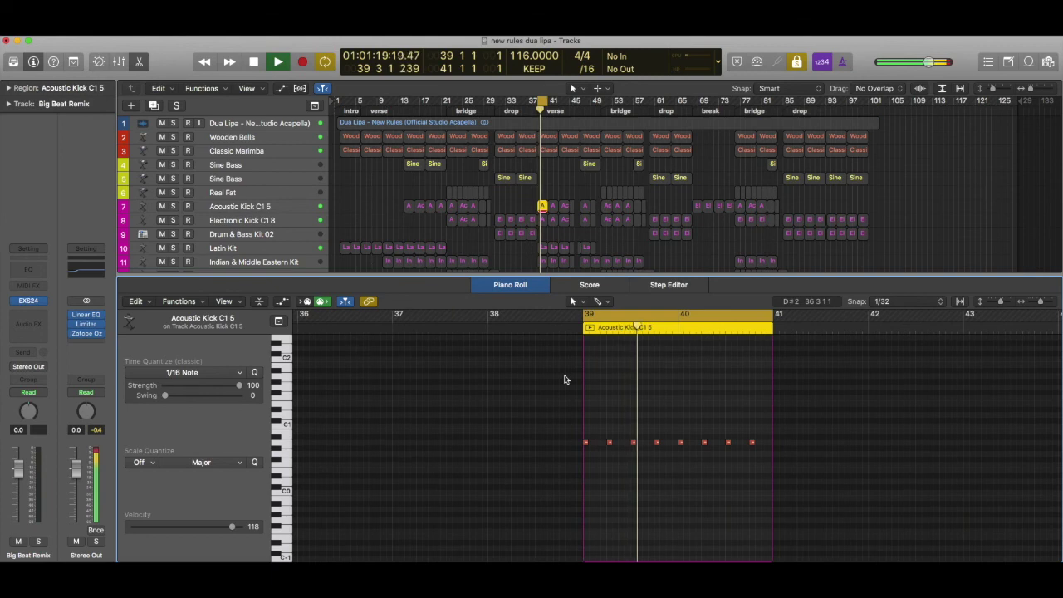
{"action": "key", "text": "ctrl+s"}
{"action": "key", "text": "space"}
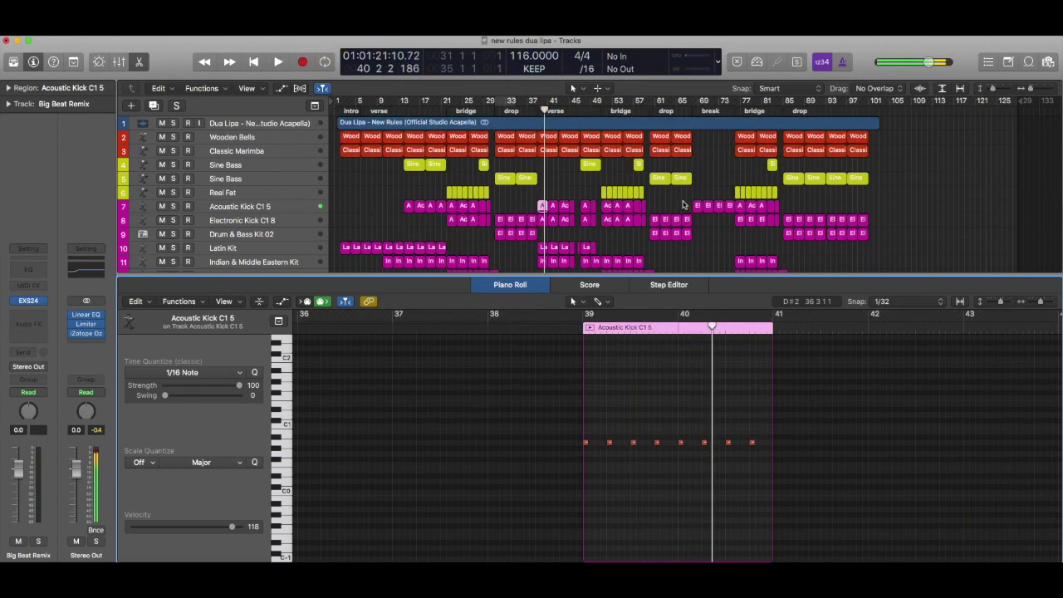
Step: Play the break's kick region at bar 68 soloed for comparison, turn solo off and close the Piano Roll
{"action": "left_click", "coordinate": [697, 206]}
{"action": "left_click", "coordinate": [314, 335]}
{"action": "key", "text": "ctrl+s"}
{"action": "key", "text": "space"}
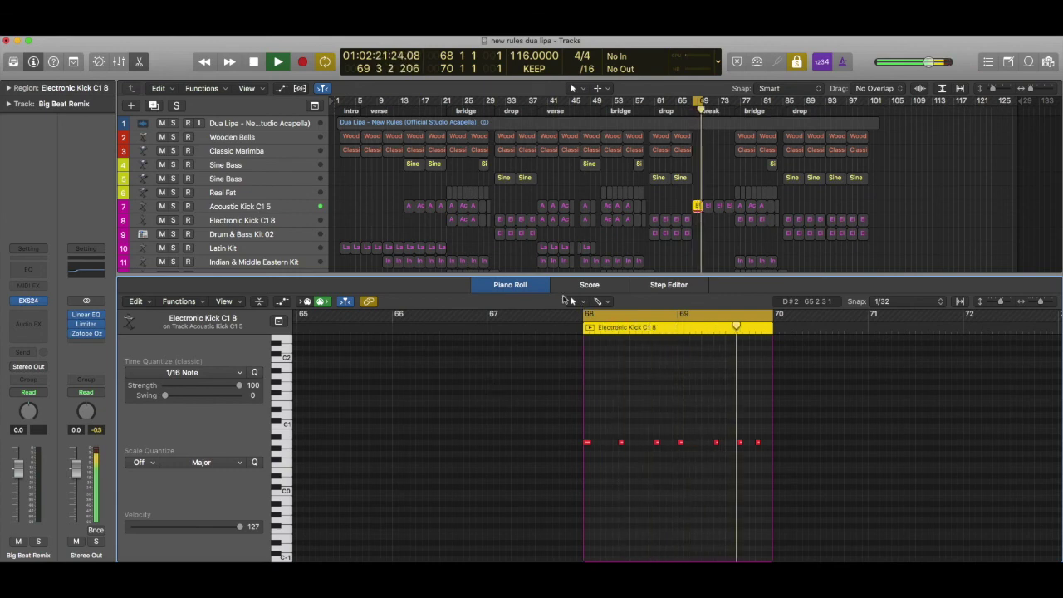
{"action": "key", "text": "space"}
{"action": "key", "text": "ctrl+s"}
{"action": "key", "text": "e"}
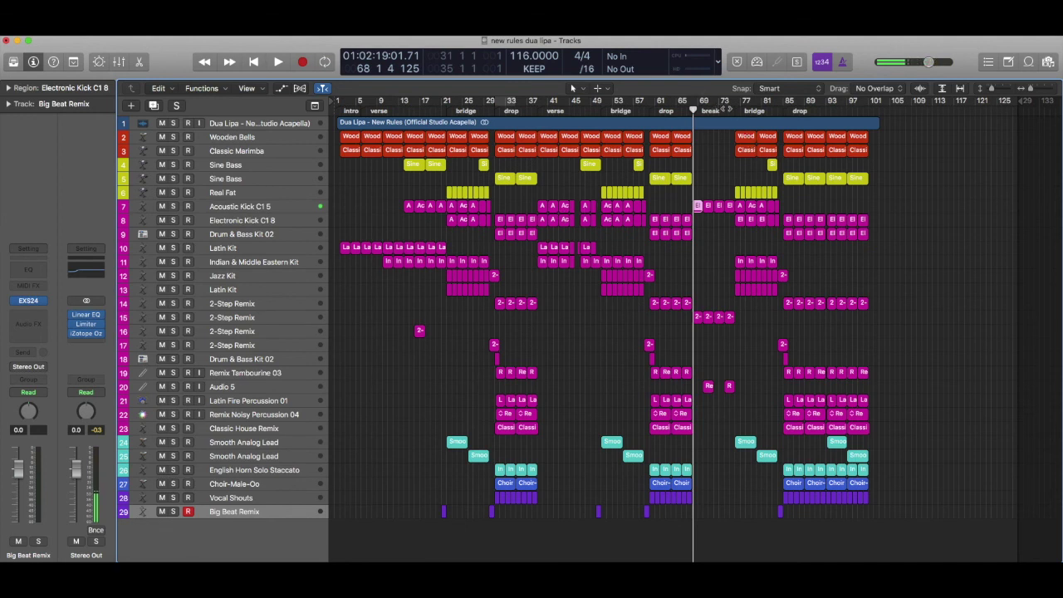
Step: Play the song from the break, skip ahead to the final drop and briefly solo the Smooth Analog Lead on track 24
{"action": "key", "text": "space"}
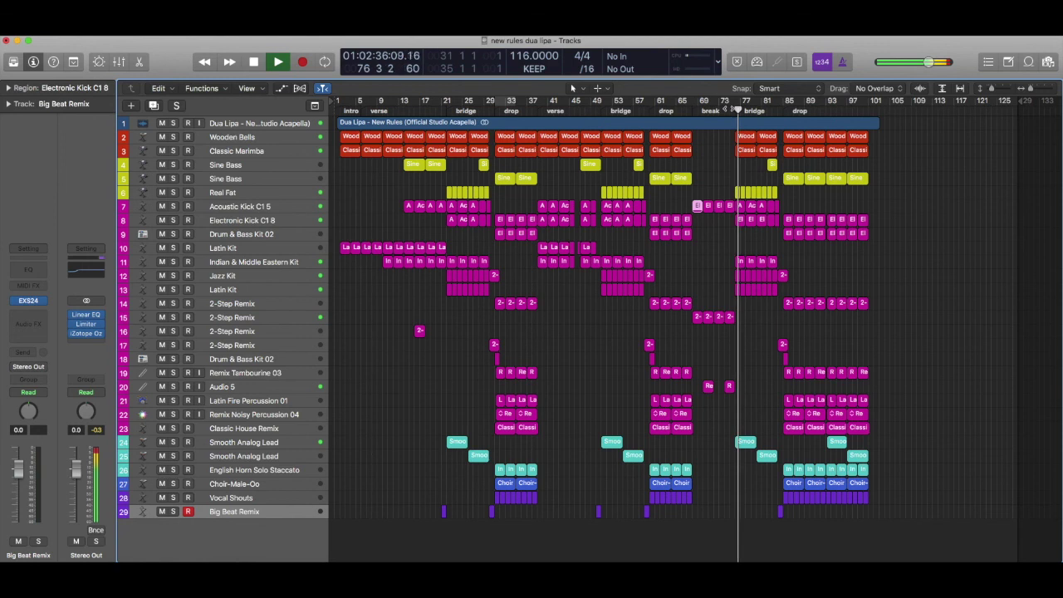
{"action": "left_click", "coordinate": [815, 111]}
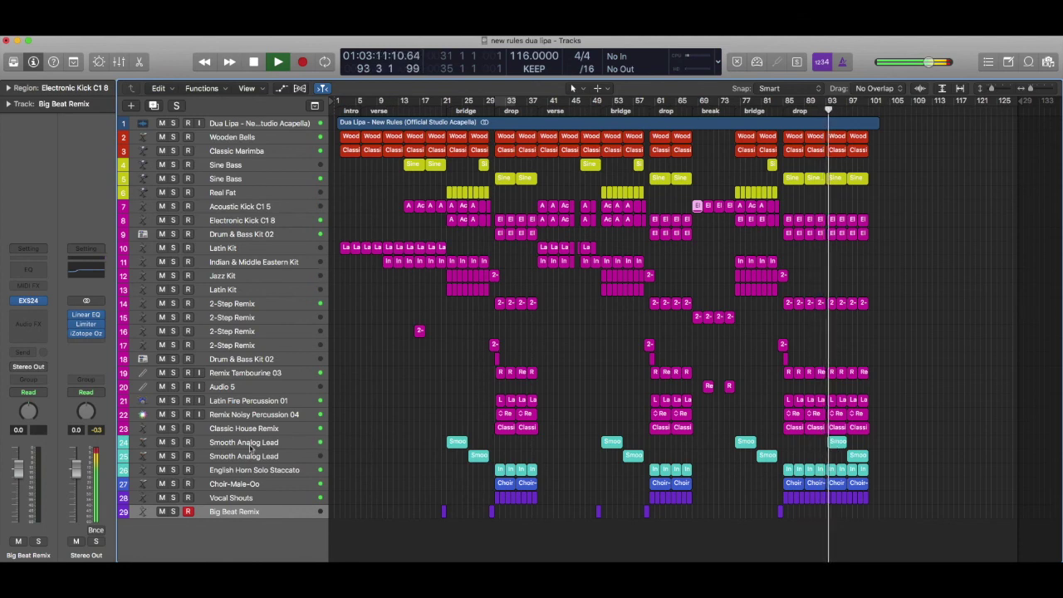
{"action": "left_click", "coordinate": [172, 442]}
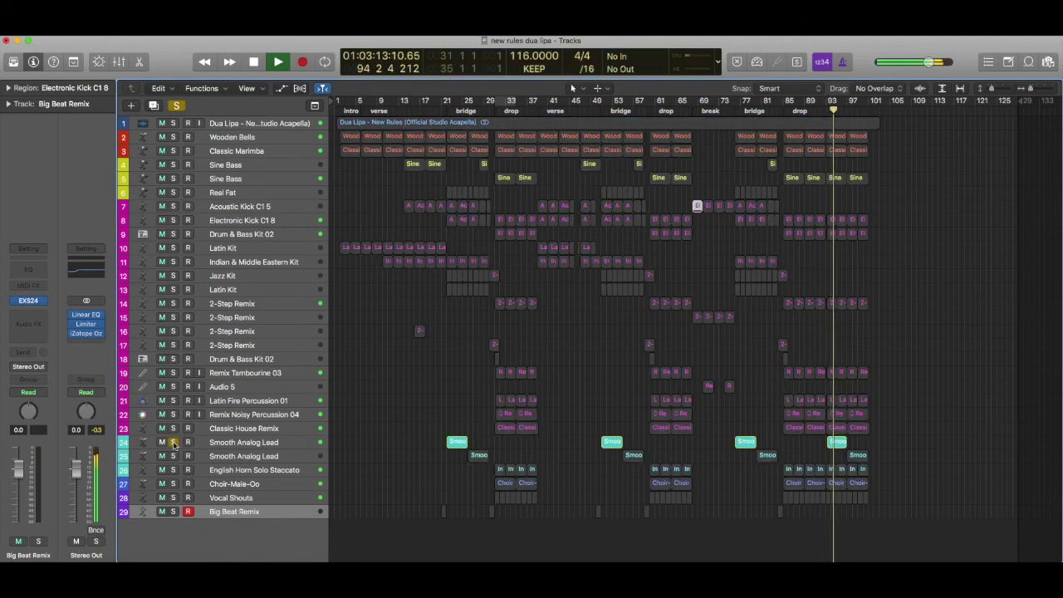
{"action": "left_click", "coordinate": [173, 442]}
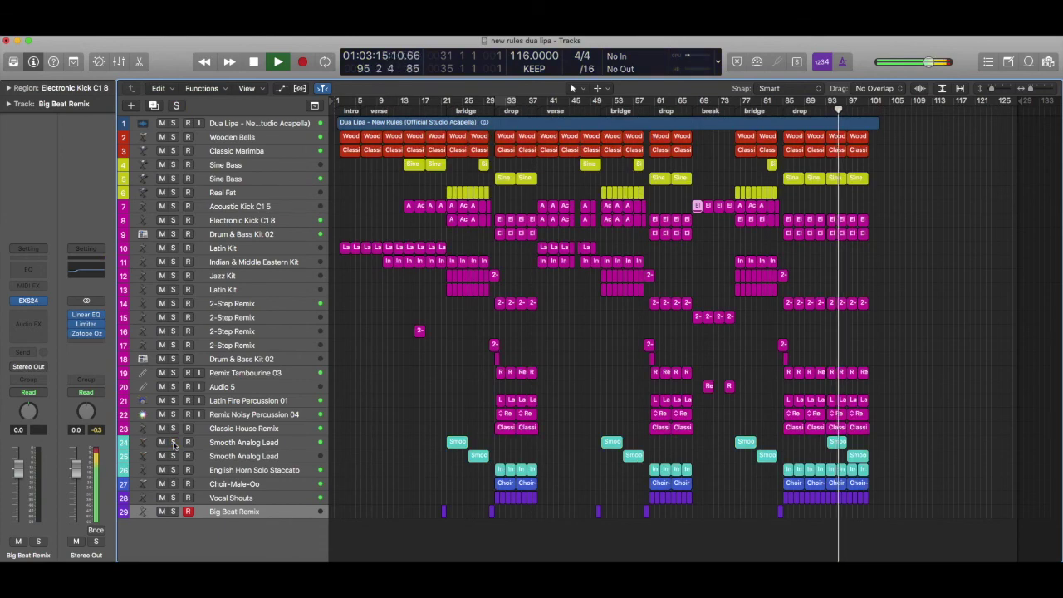